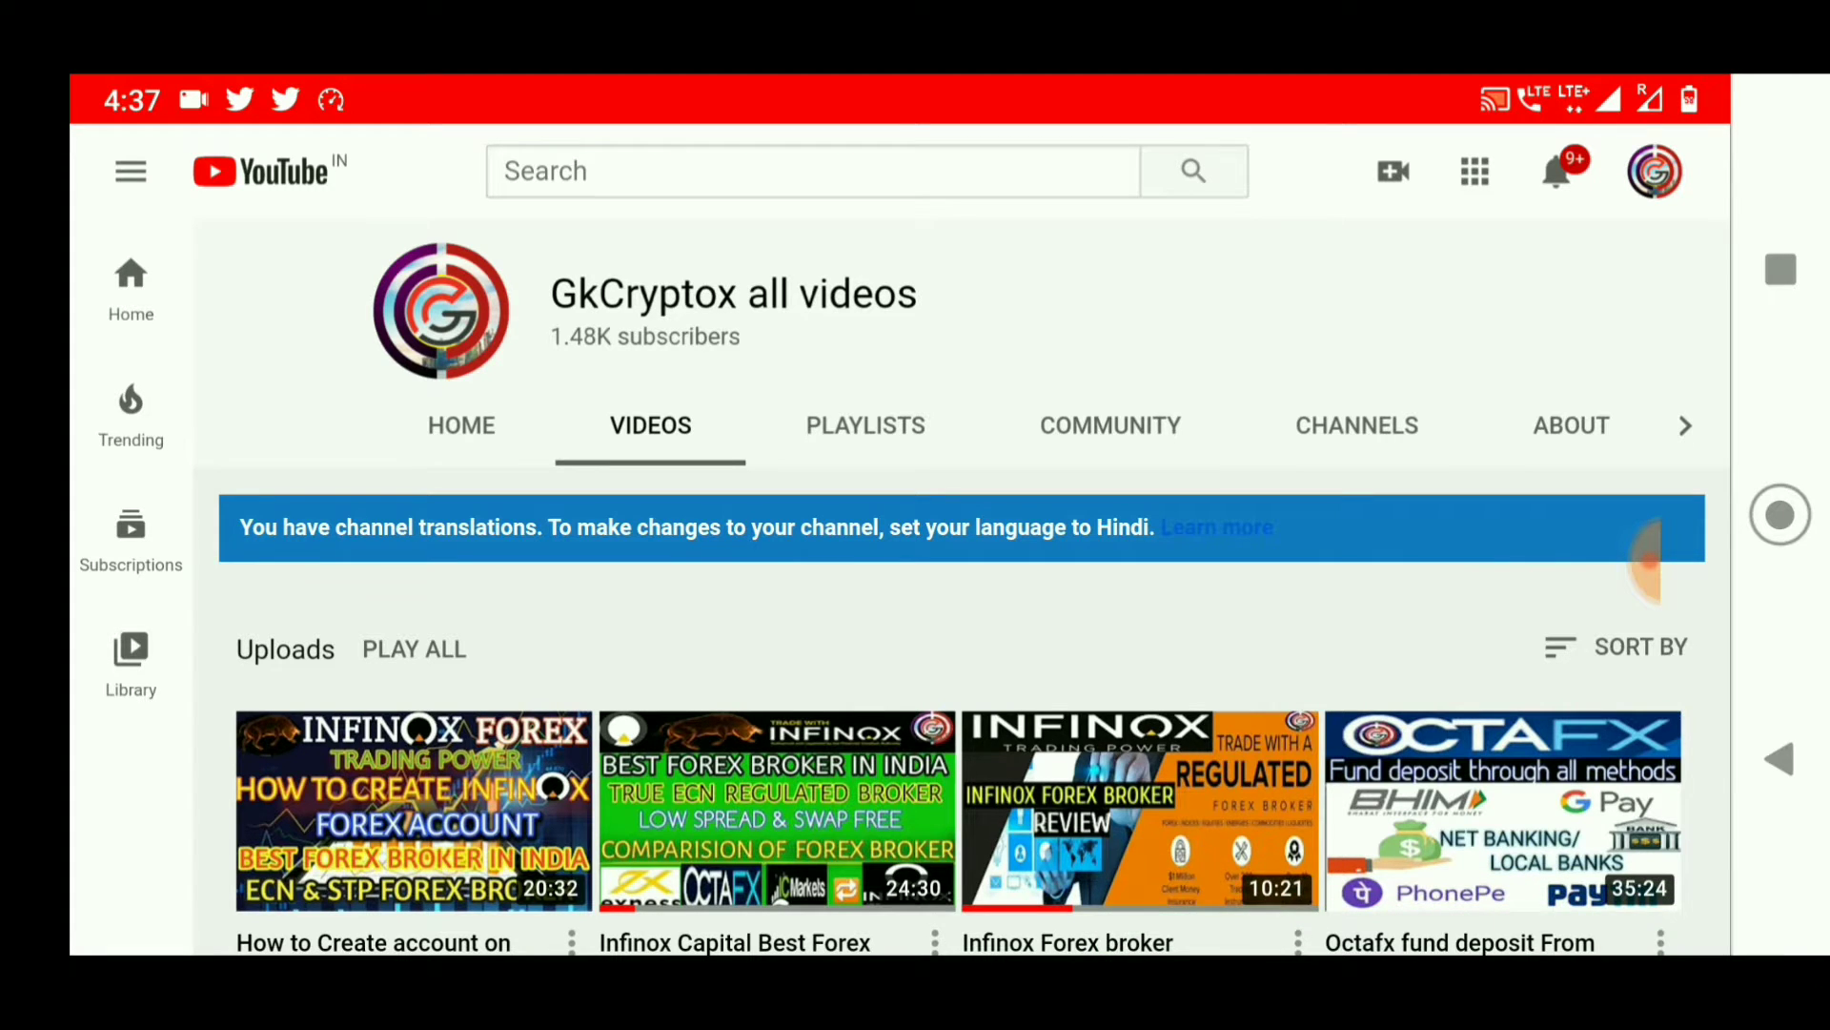
Scroll down the Infinox homepage to the platforms carousel listing MetaTrader 4, CQG and MetaTrader 5
scroll(1316, 703, "down", 1)
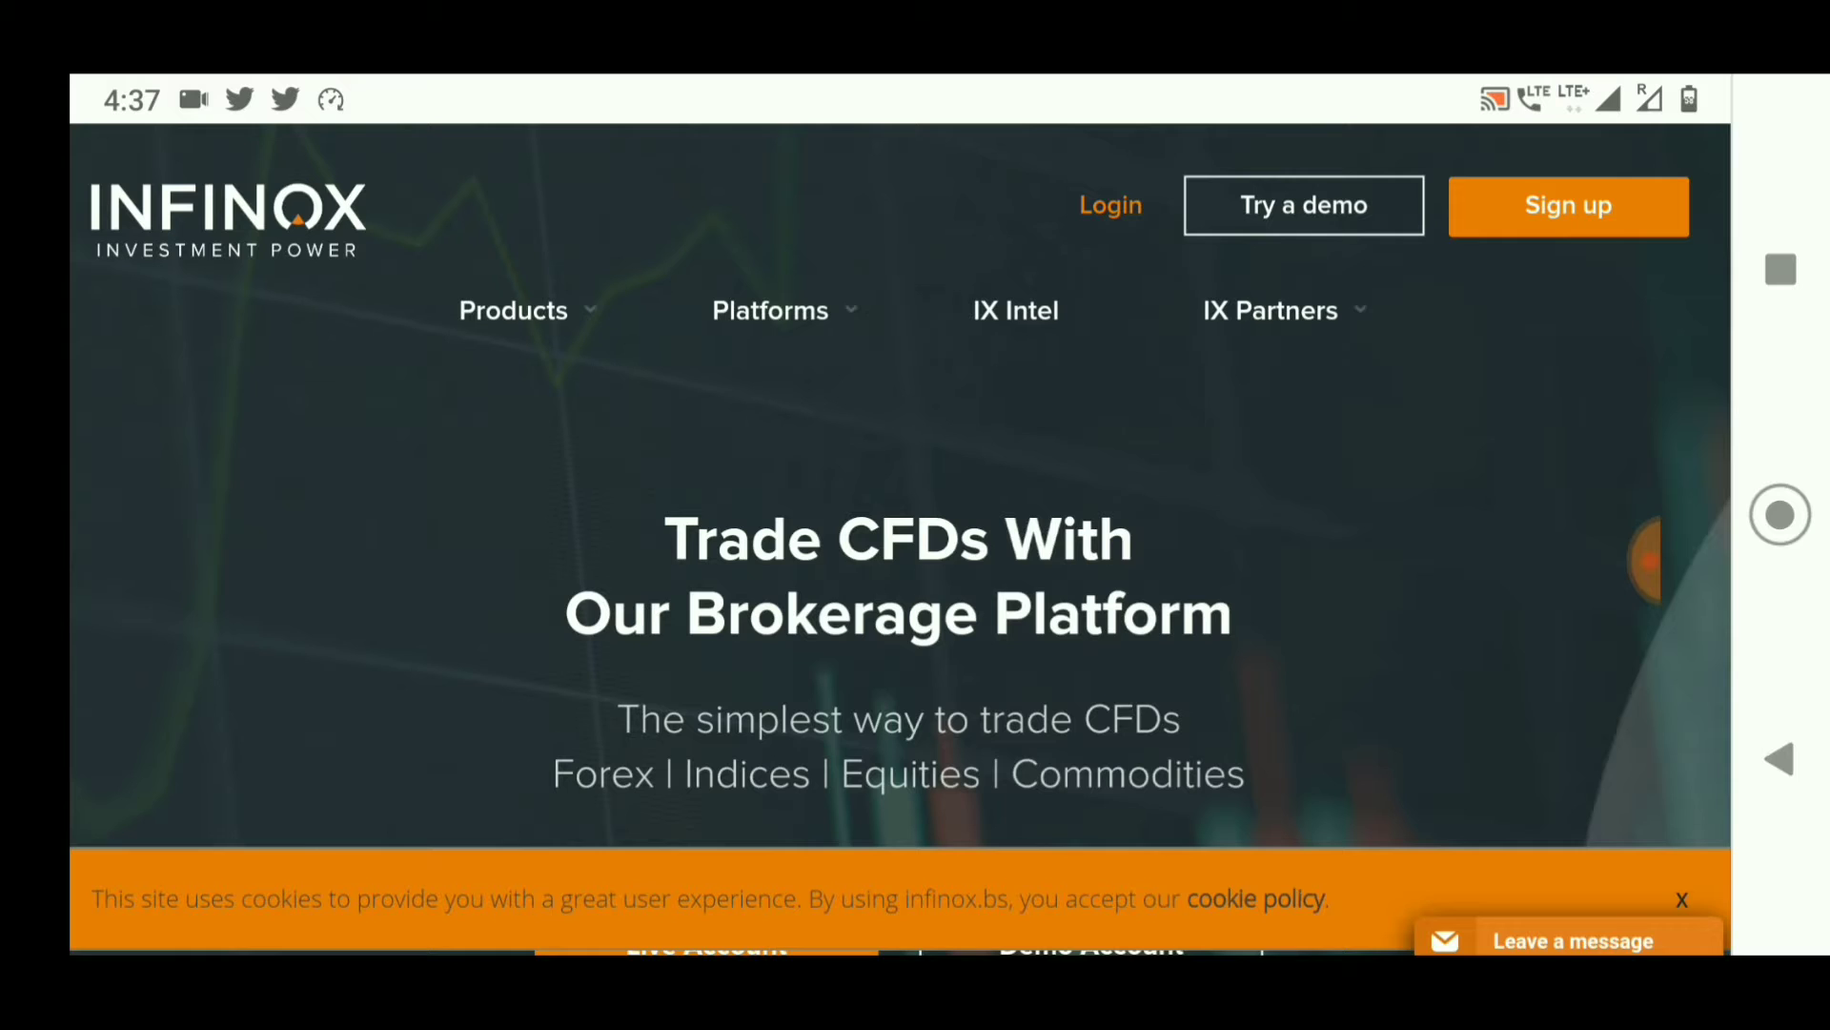
left_click_drag(1338, 685, 1363, 515)
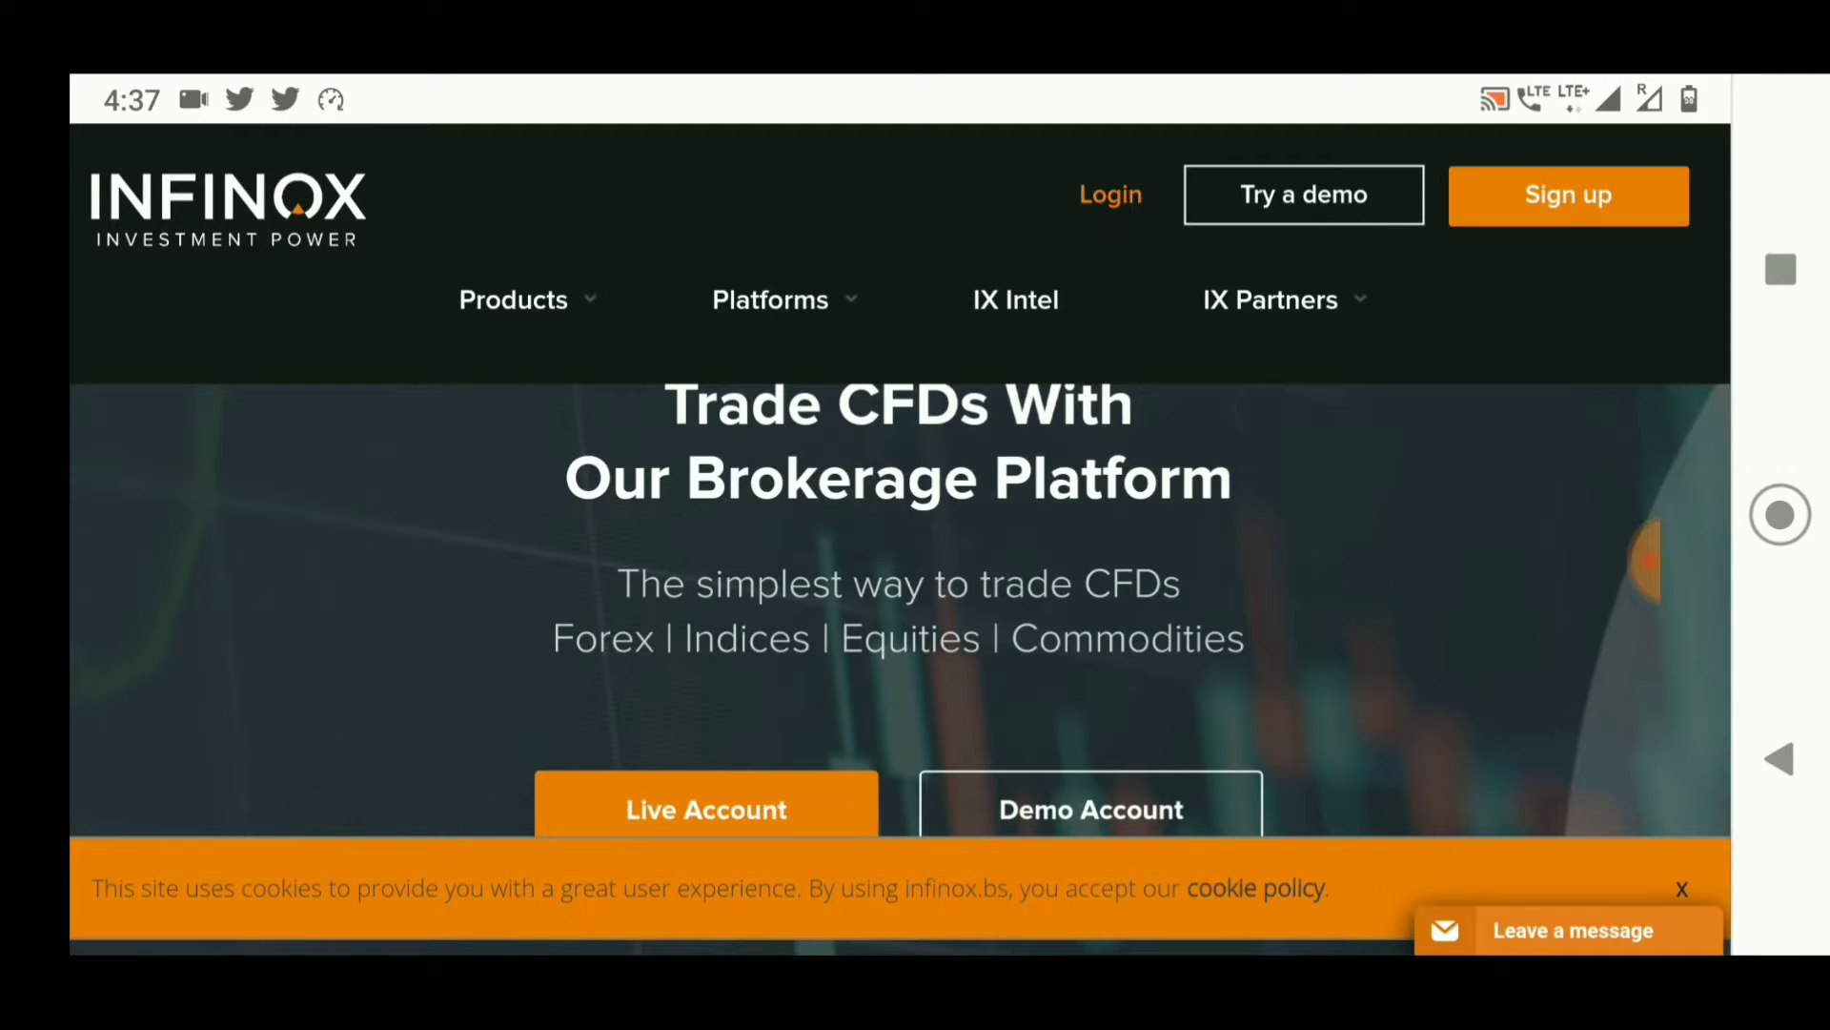
left_click_drag(1398, 569, 1398, 524)
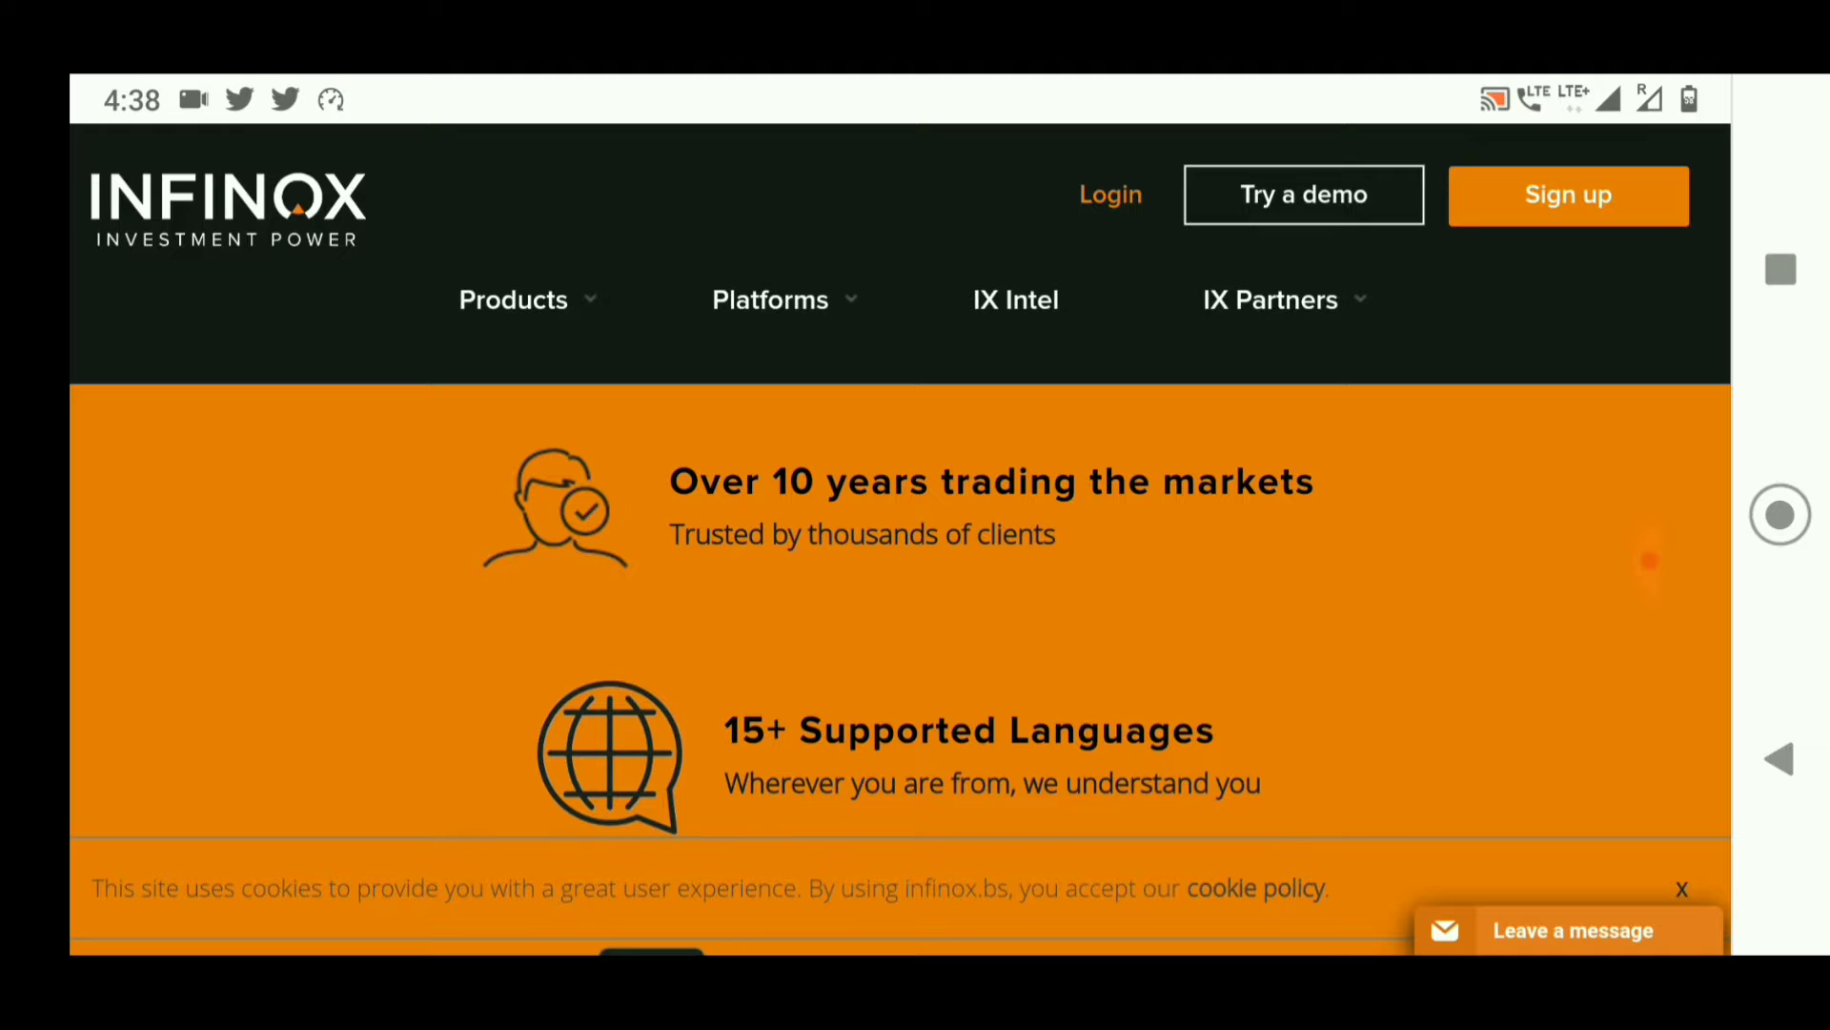
left_click_drag(1516, 657, 1523, 599)
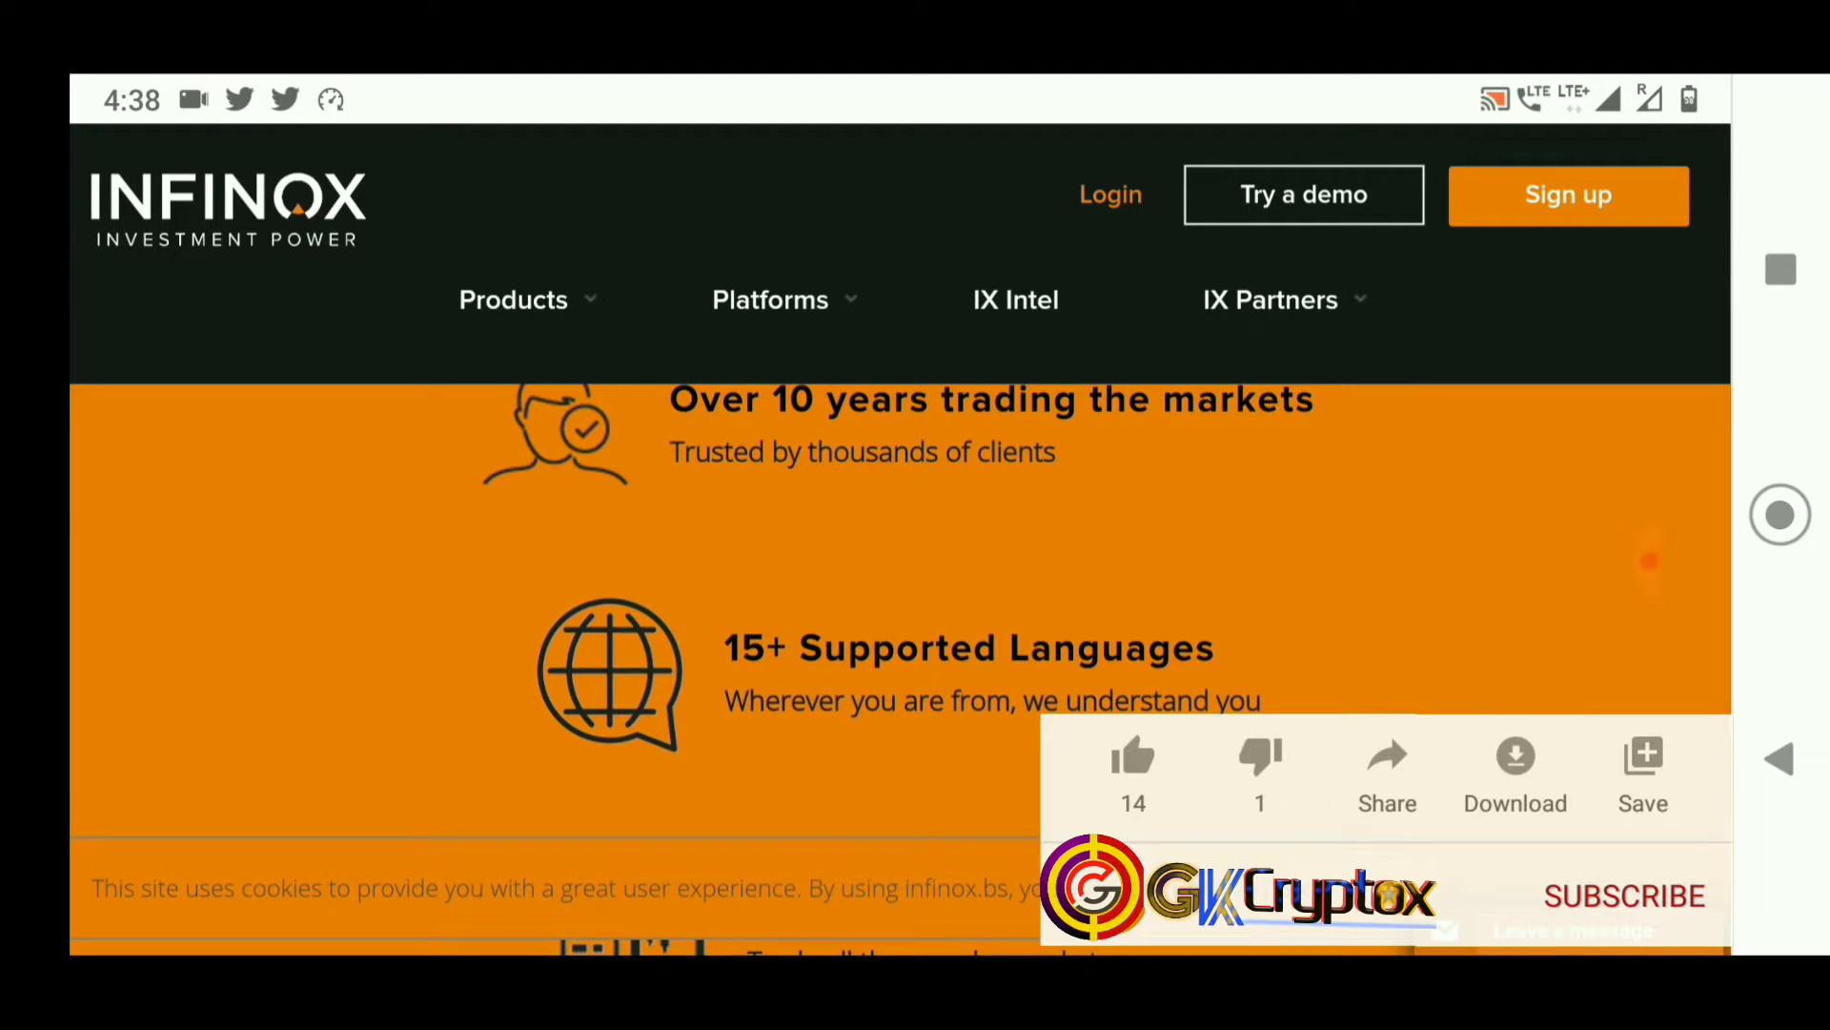
left_click_drag(1545, 674, 1544, 592)
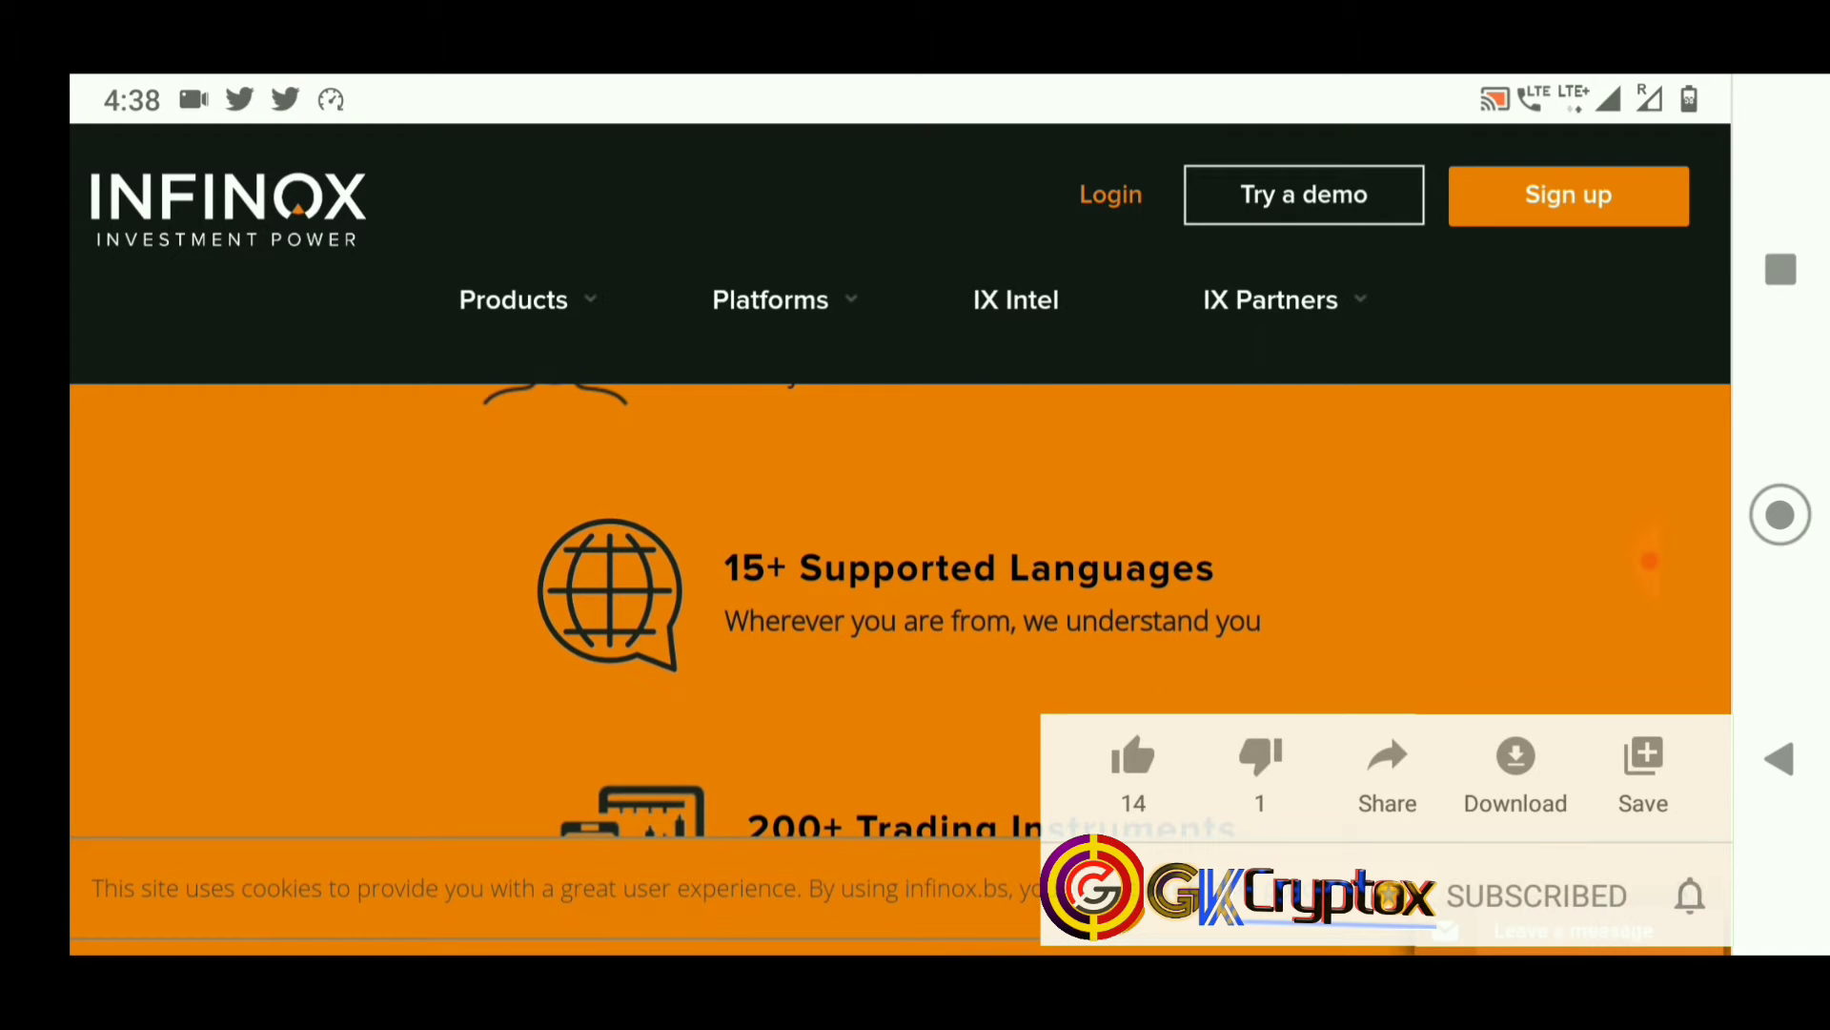
left_click_drag(1519, 674, 1520, 591)
left_click_drag(1532, 687, 1556, 324)
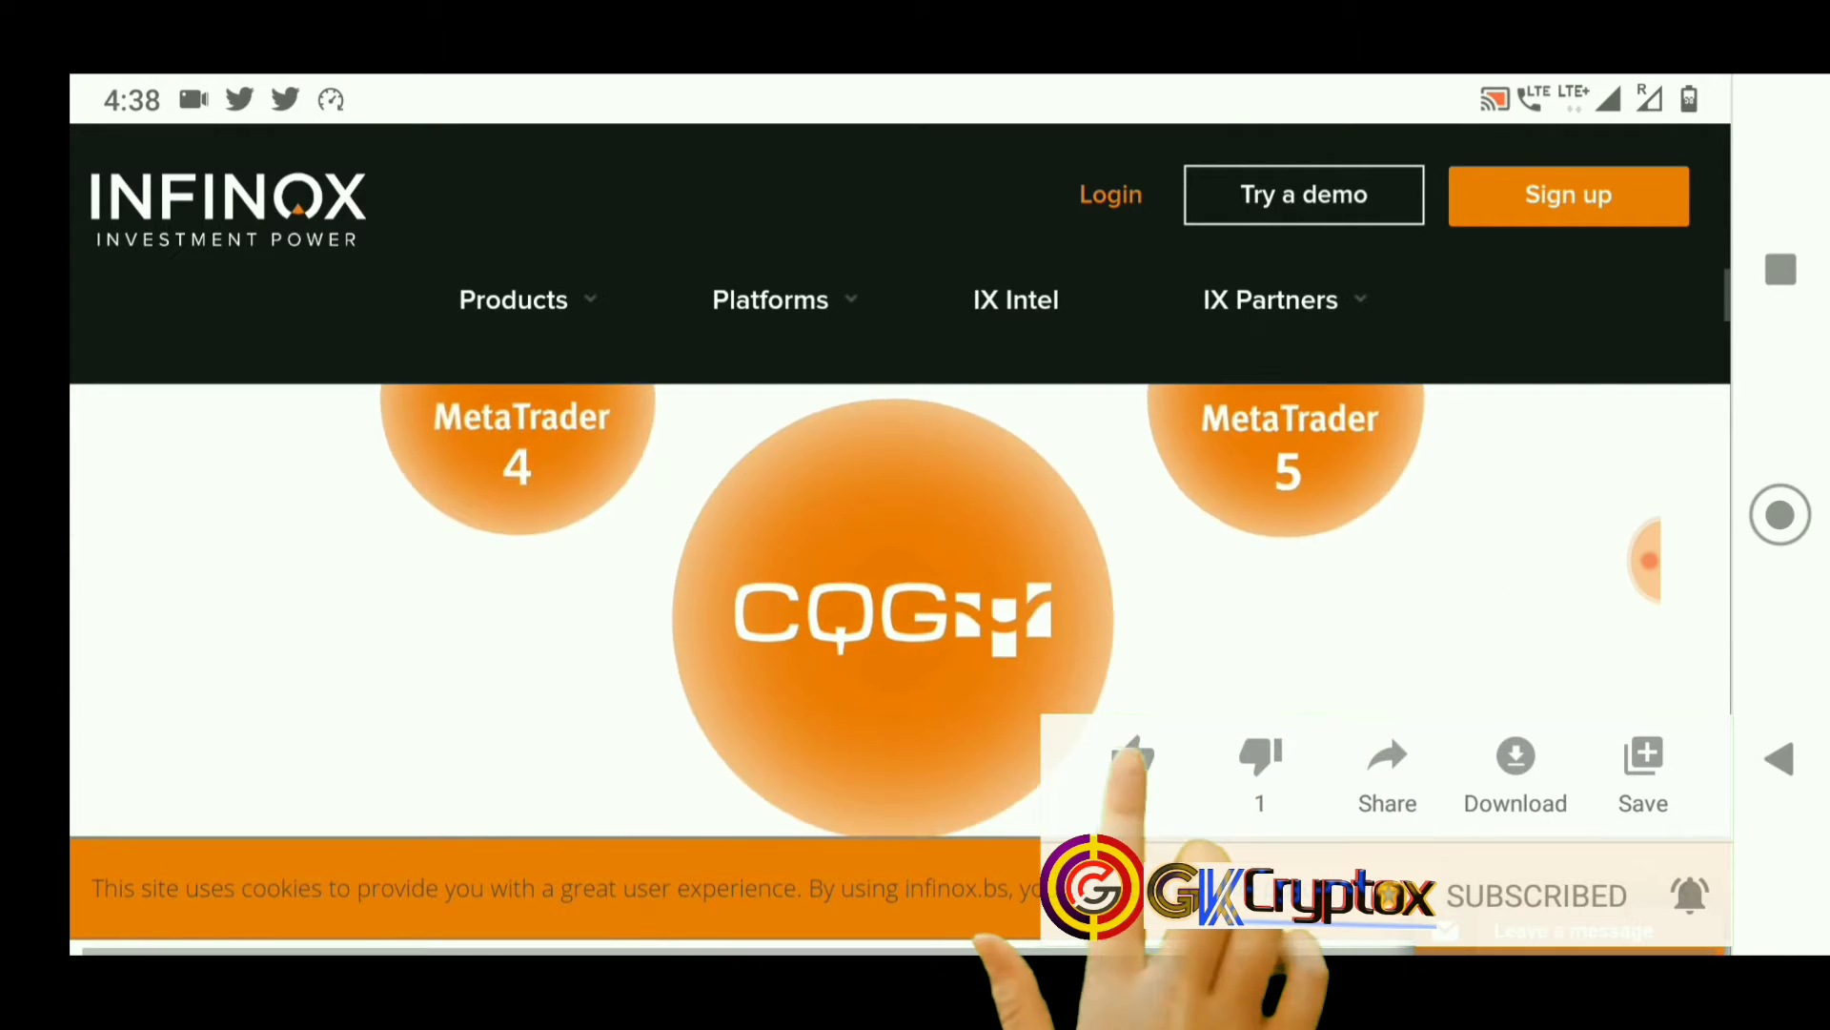
left_click_drag(1543, 591, 1556, 596)
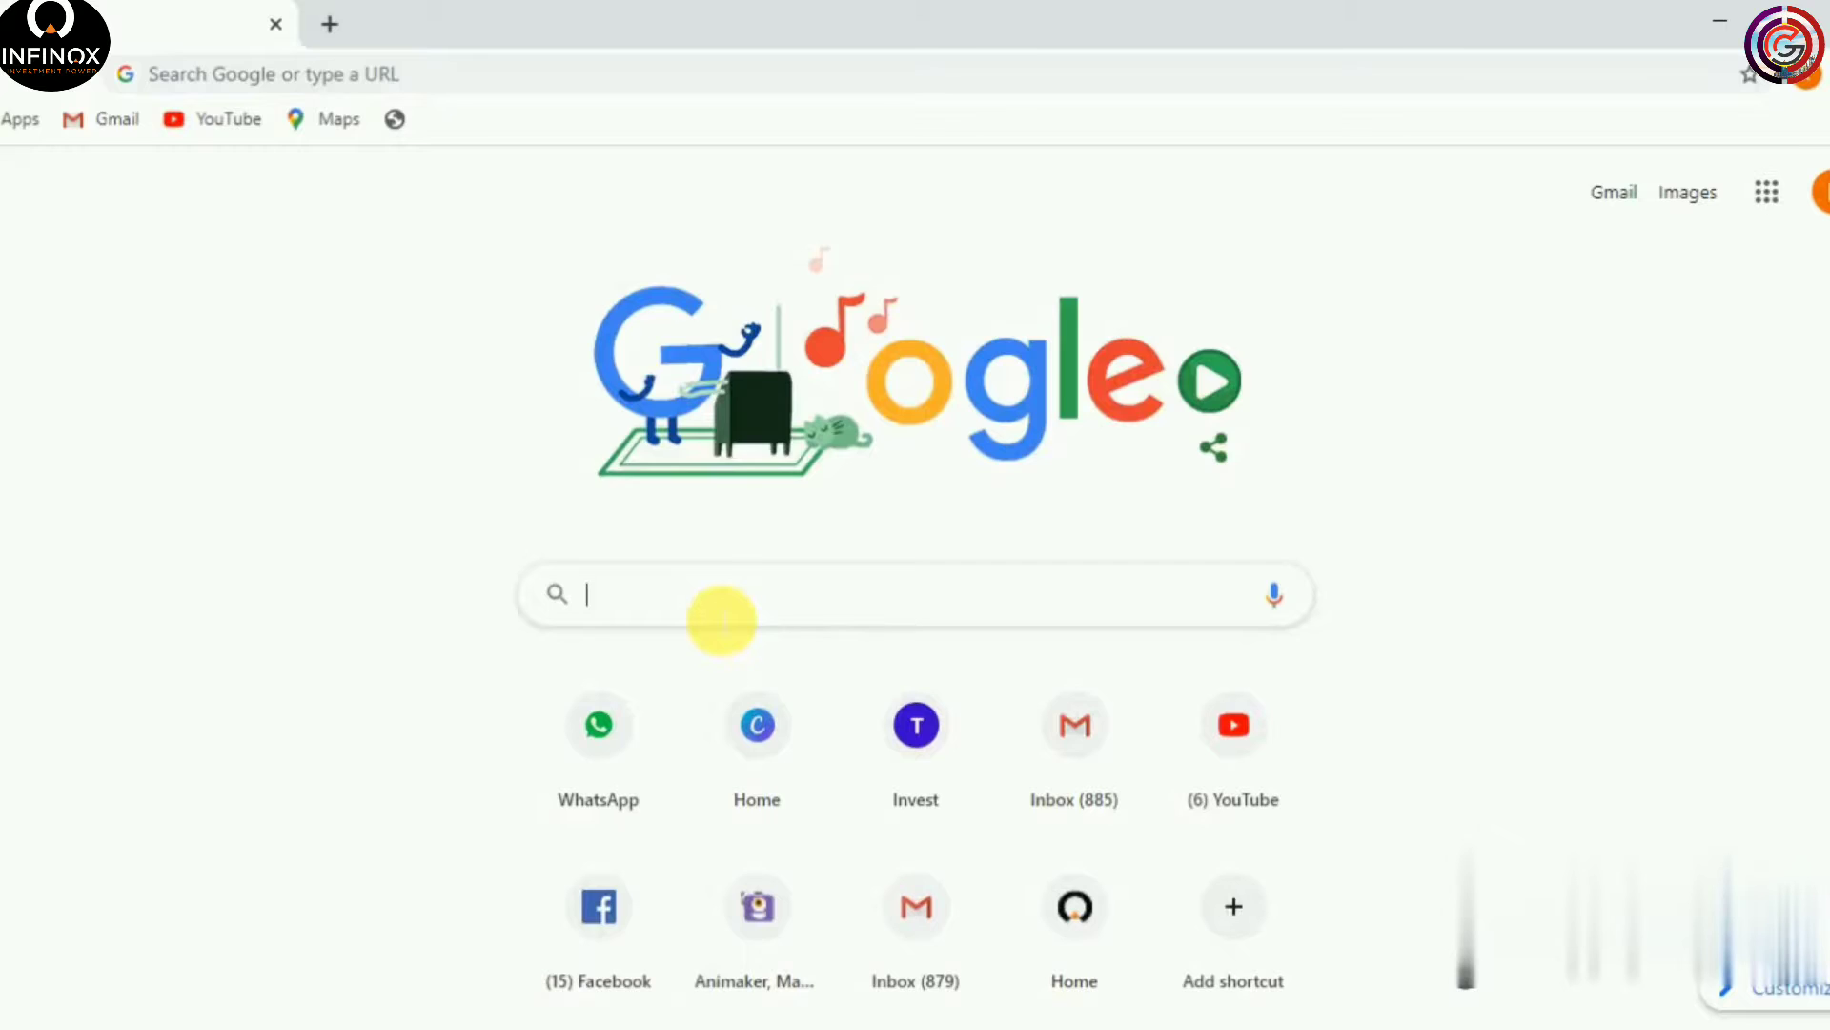
type("www")
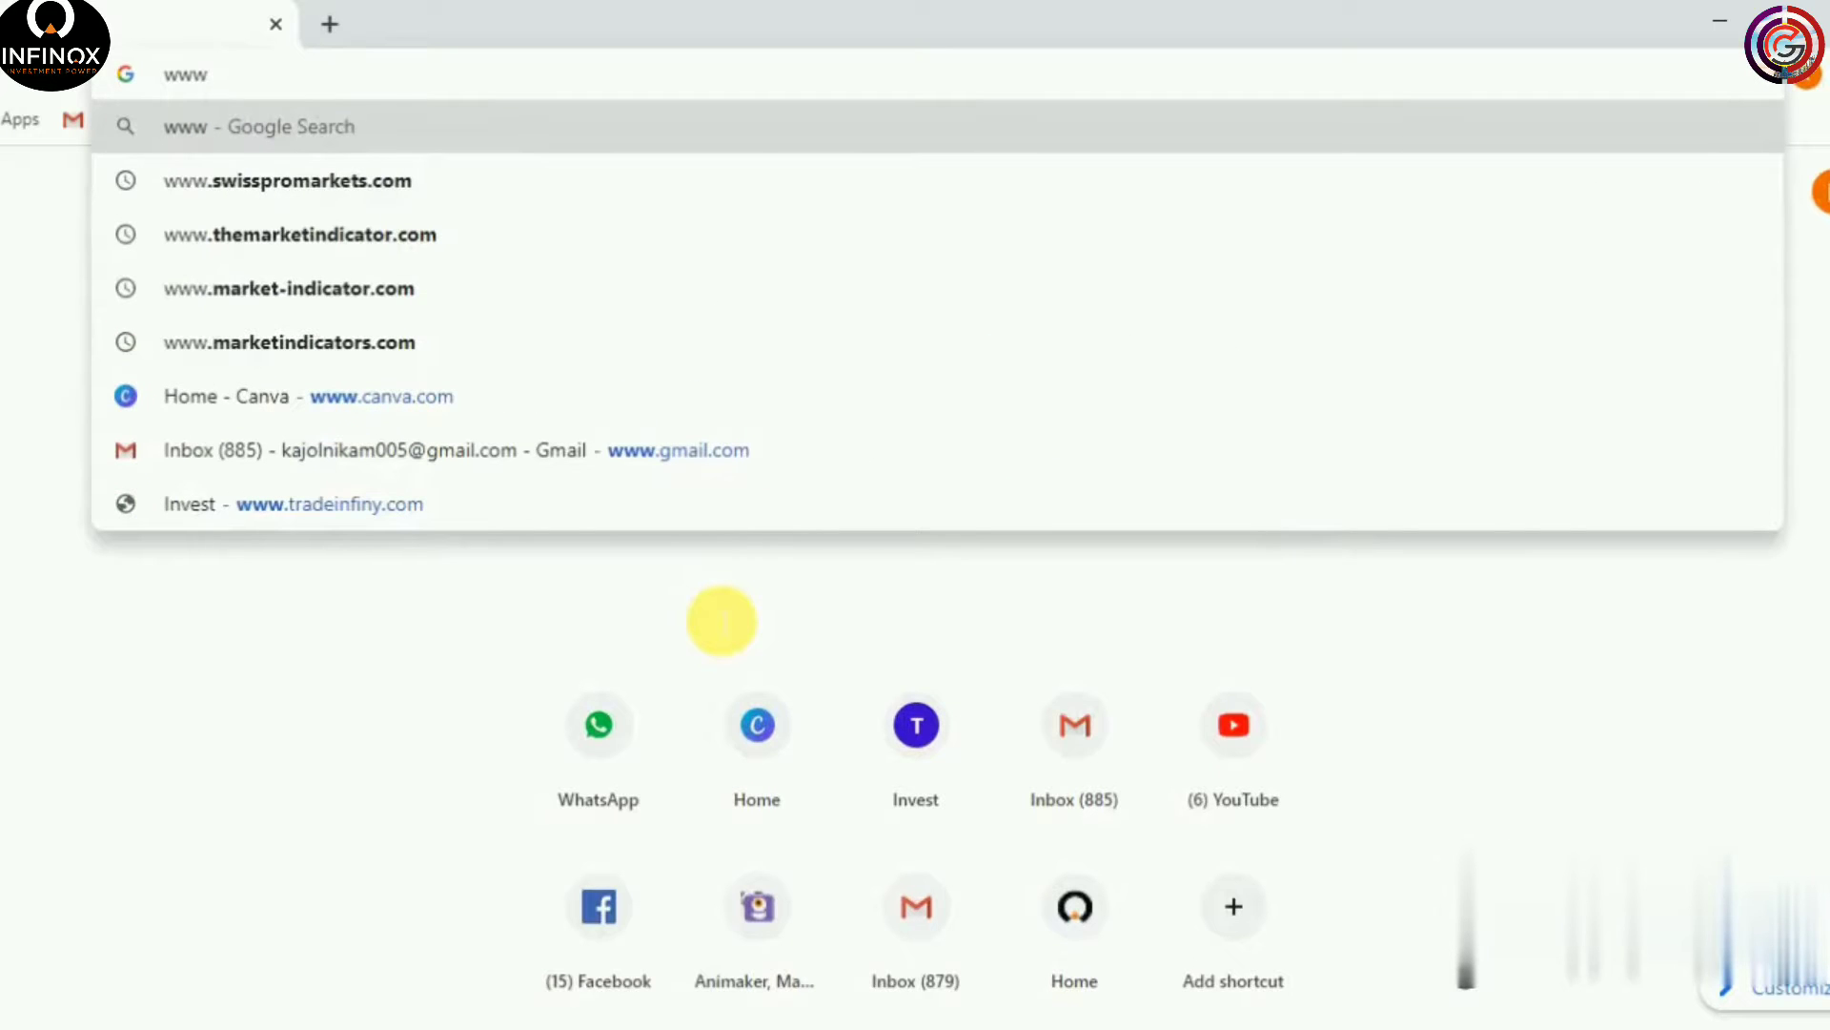
type(".infinox.bs")
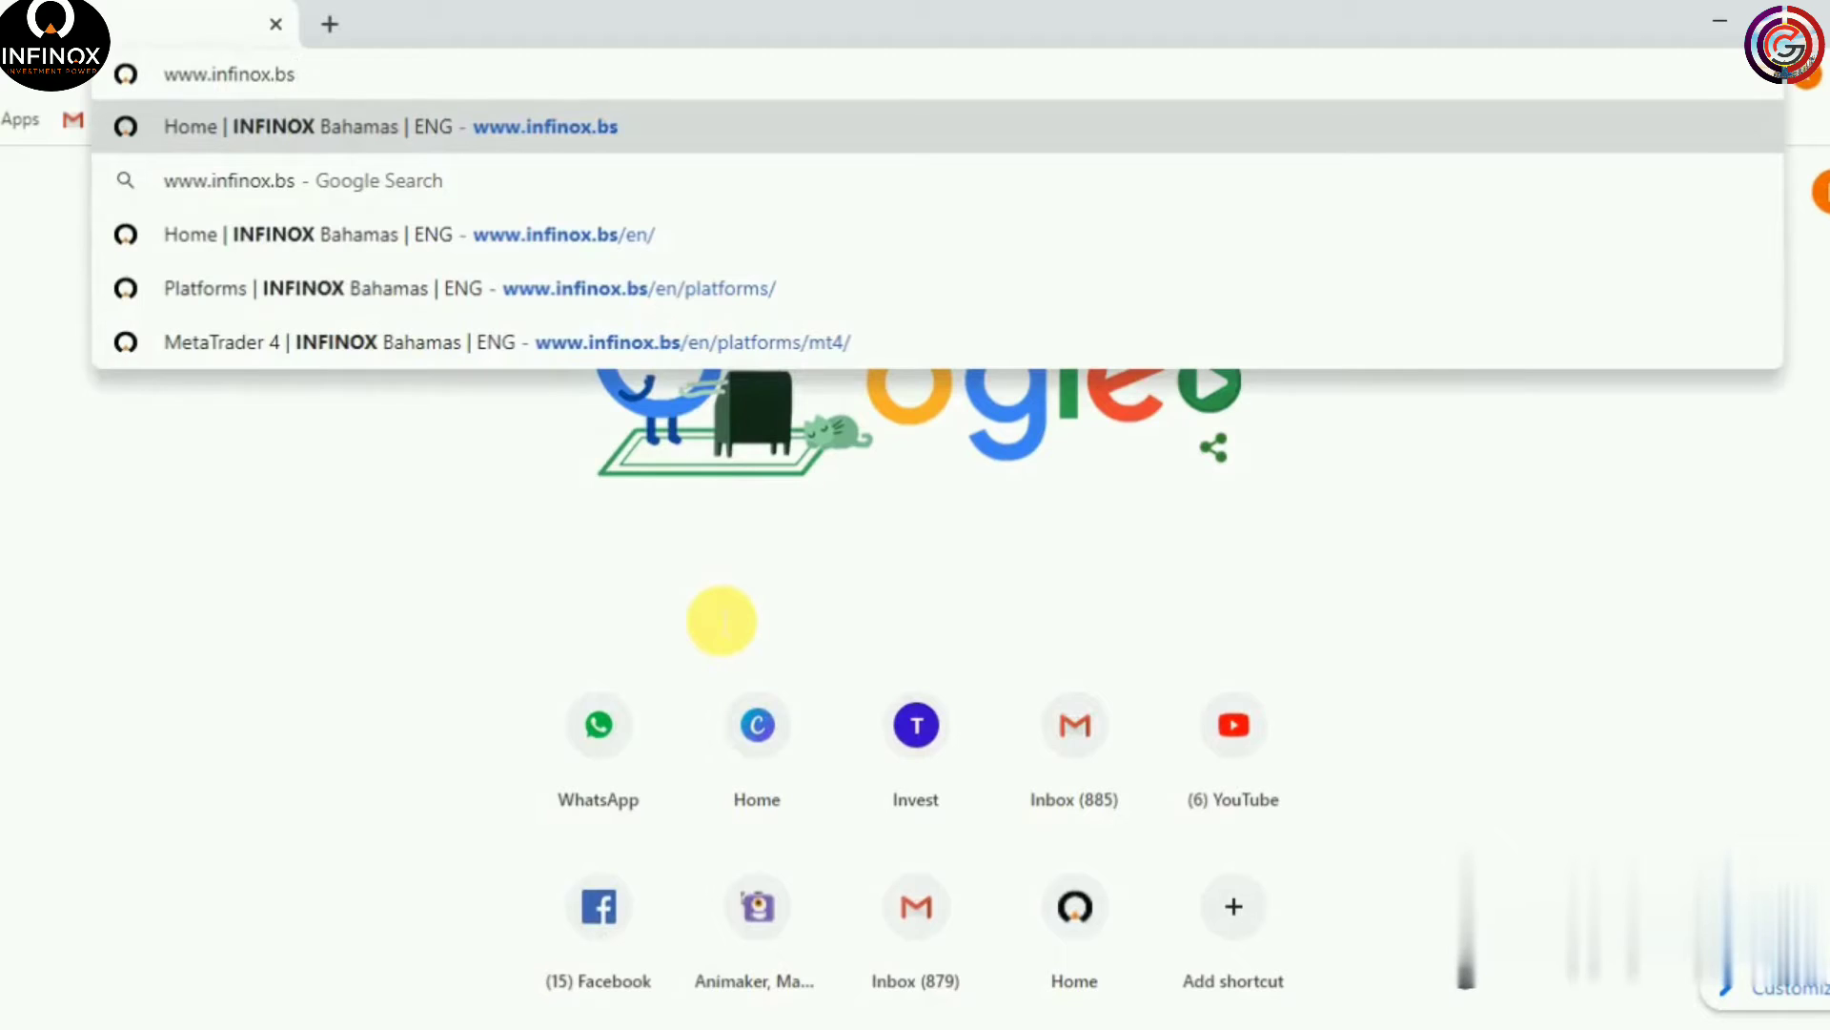
key("Return")
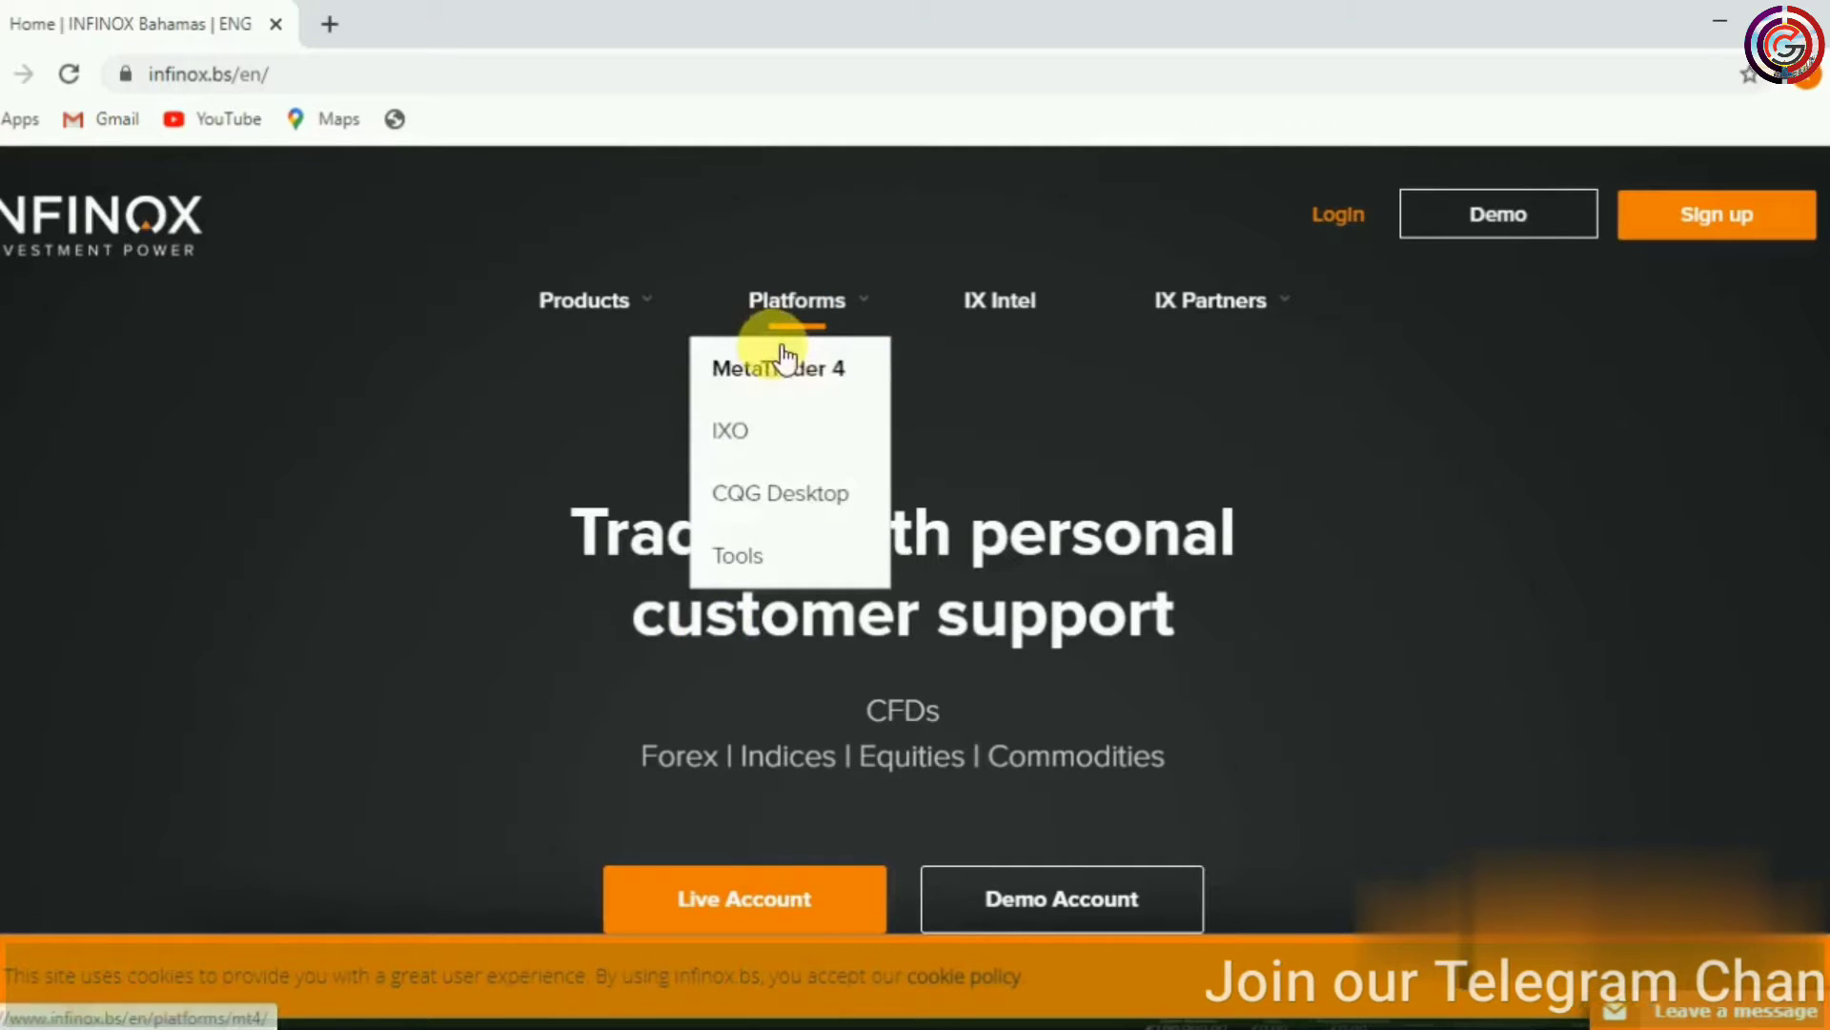
Open the MetaTrader 4 page under Platforms and download the Windows installer infinoxcapital4setups.exe
mouse_move(768, 310)
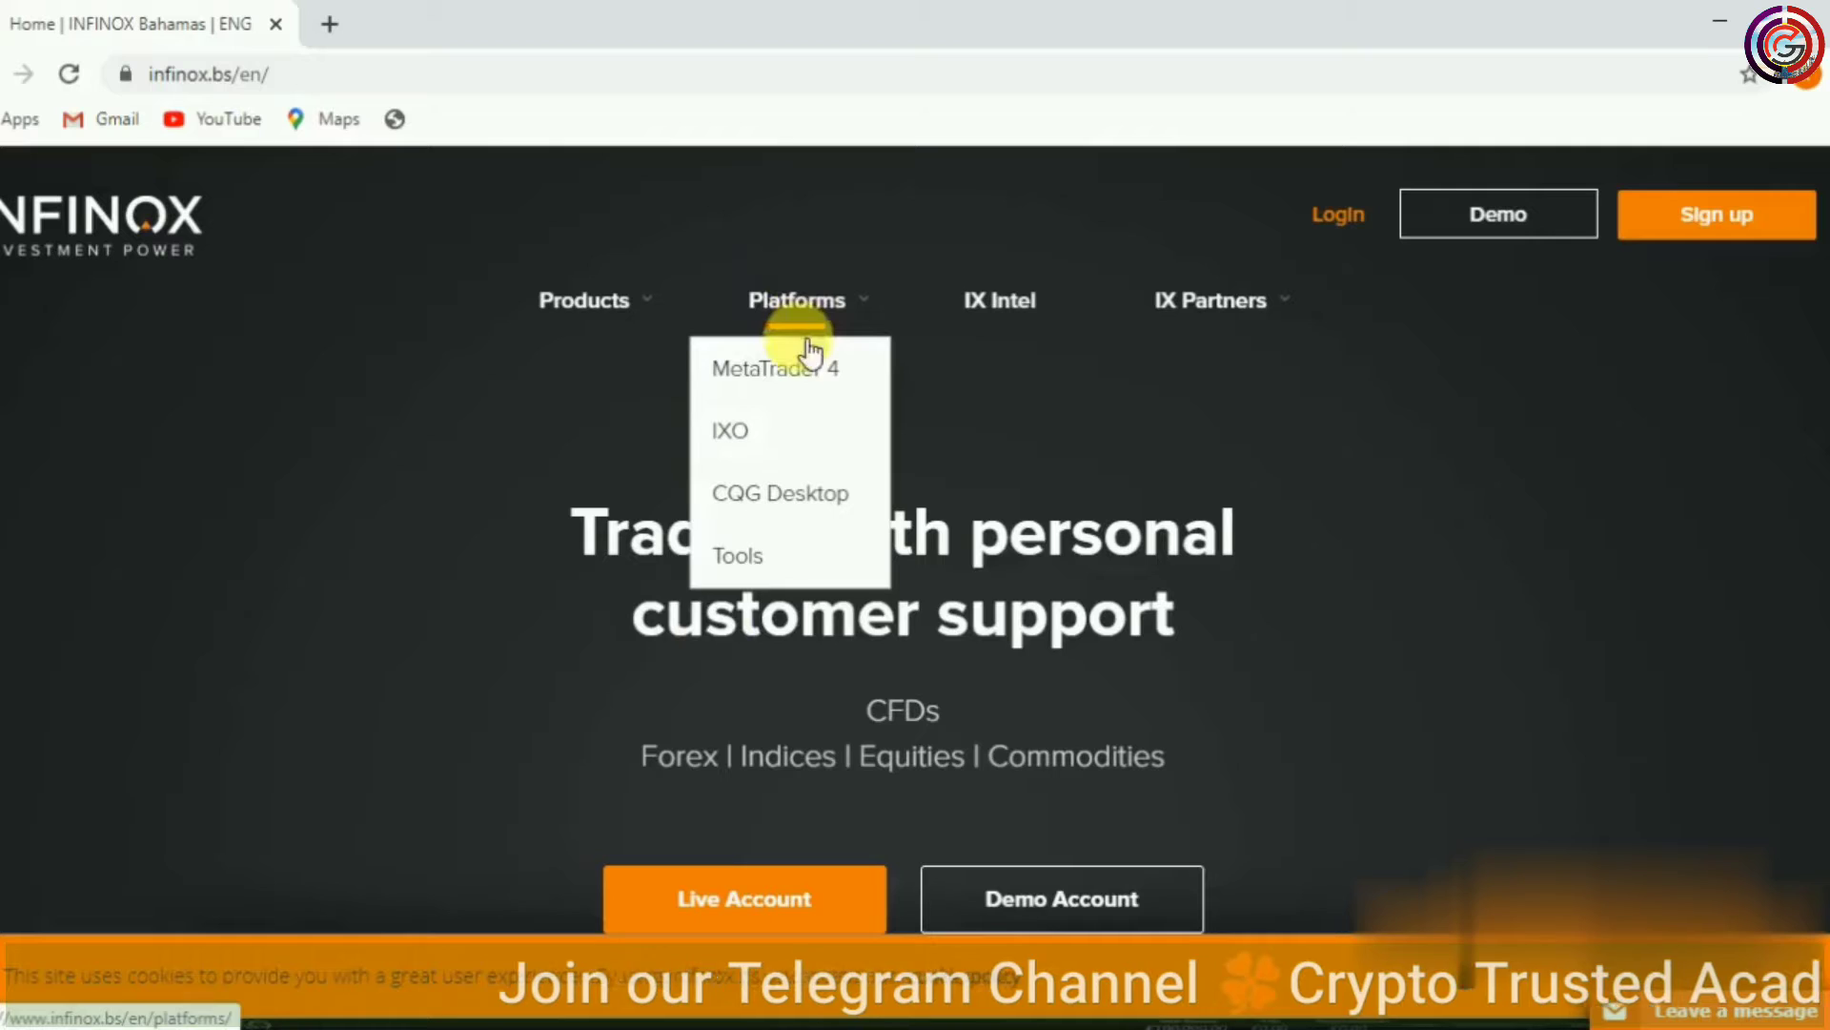
left_click(801, 377)
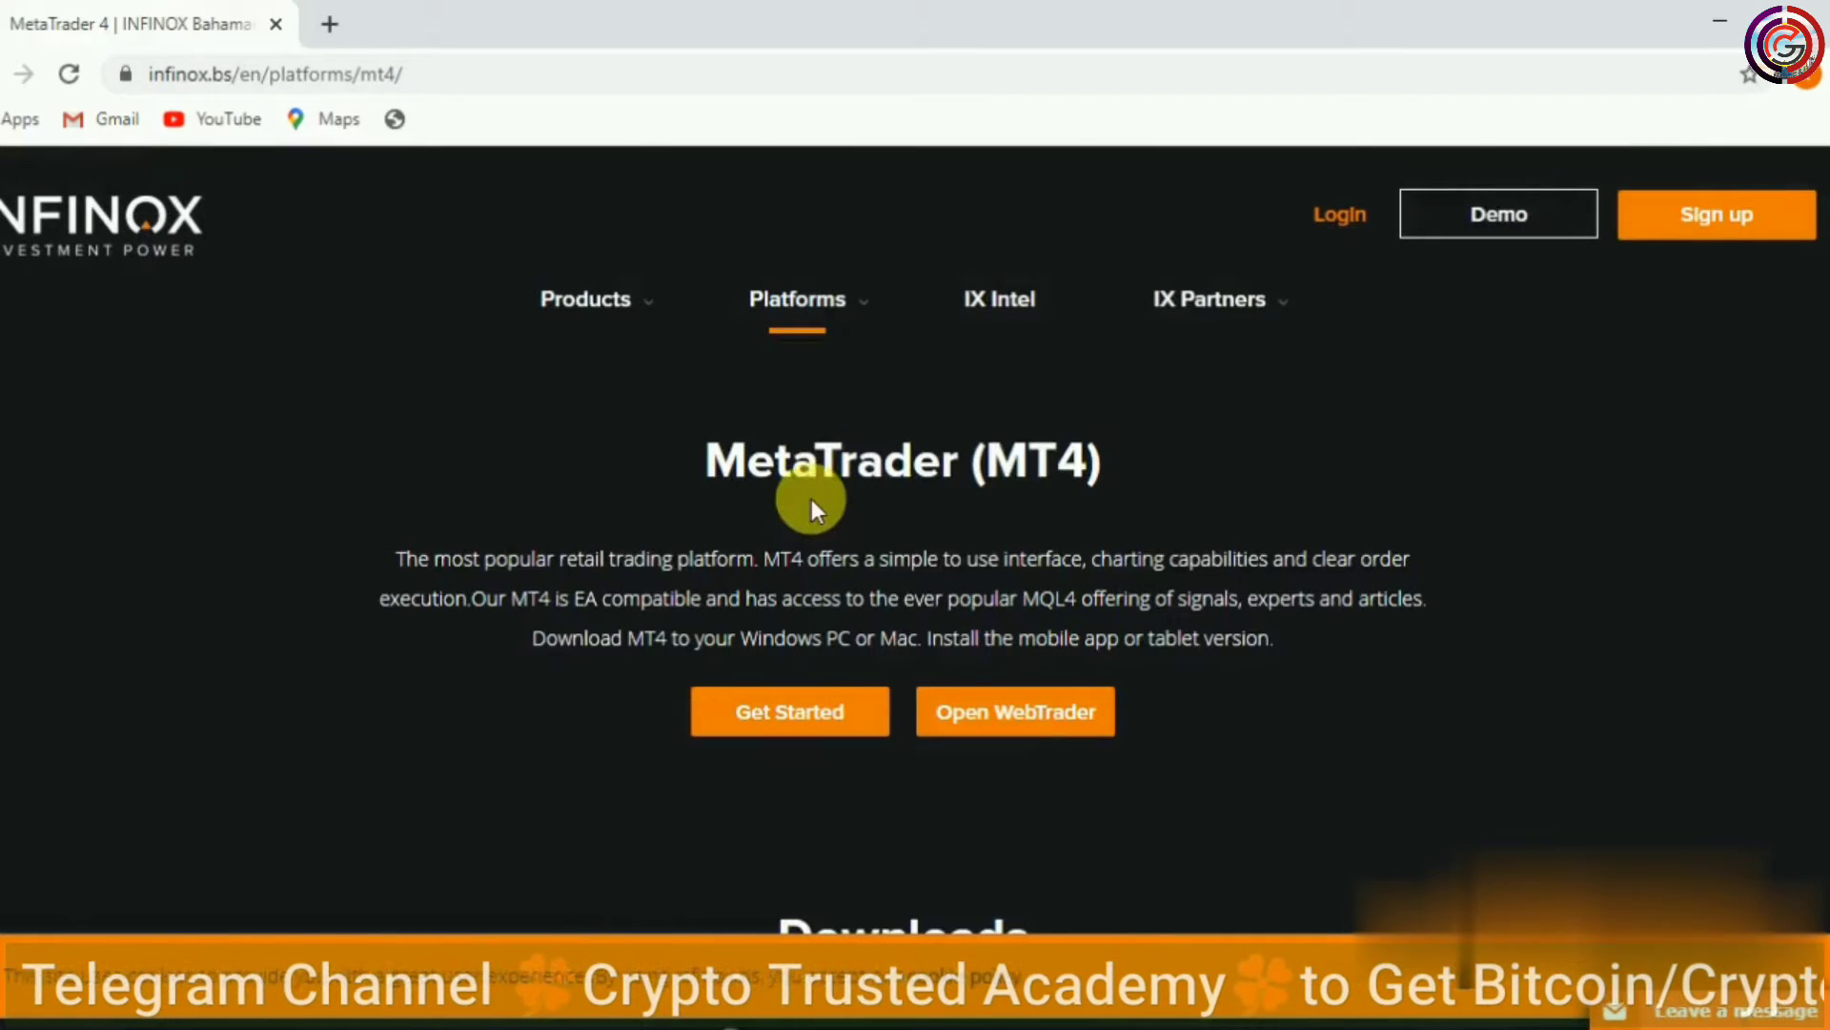
scroll(811, 500, "down", 5)
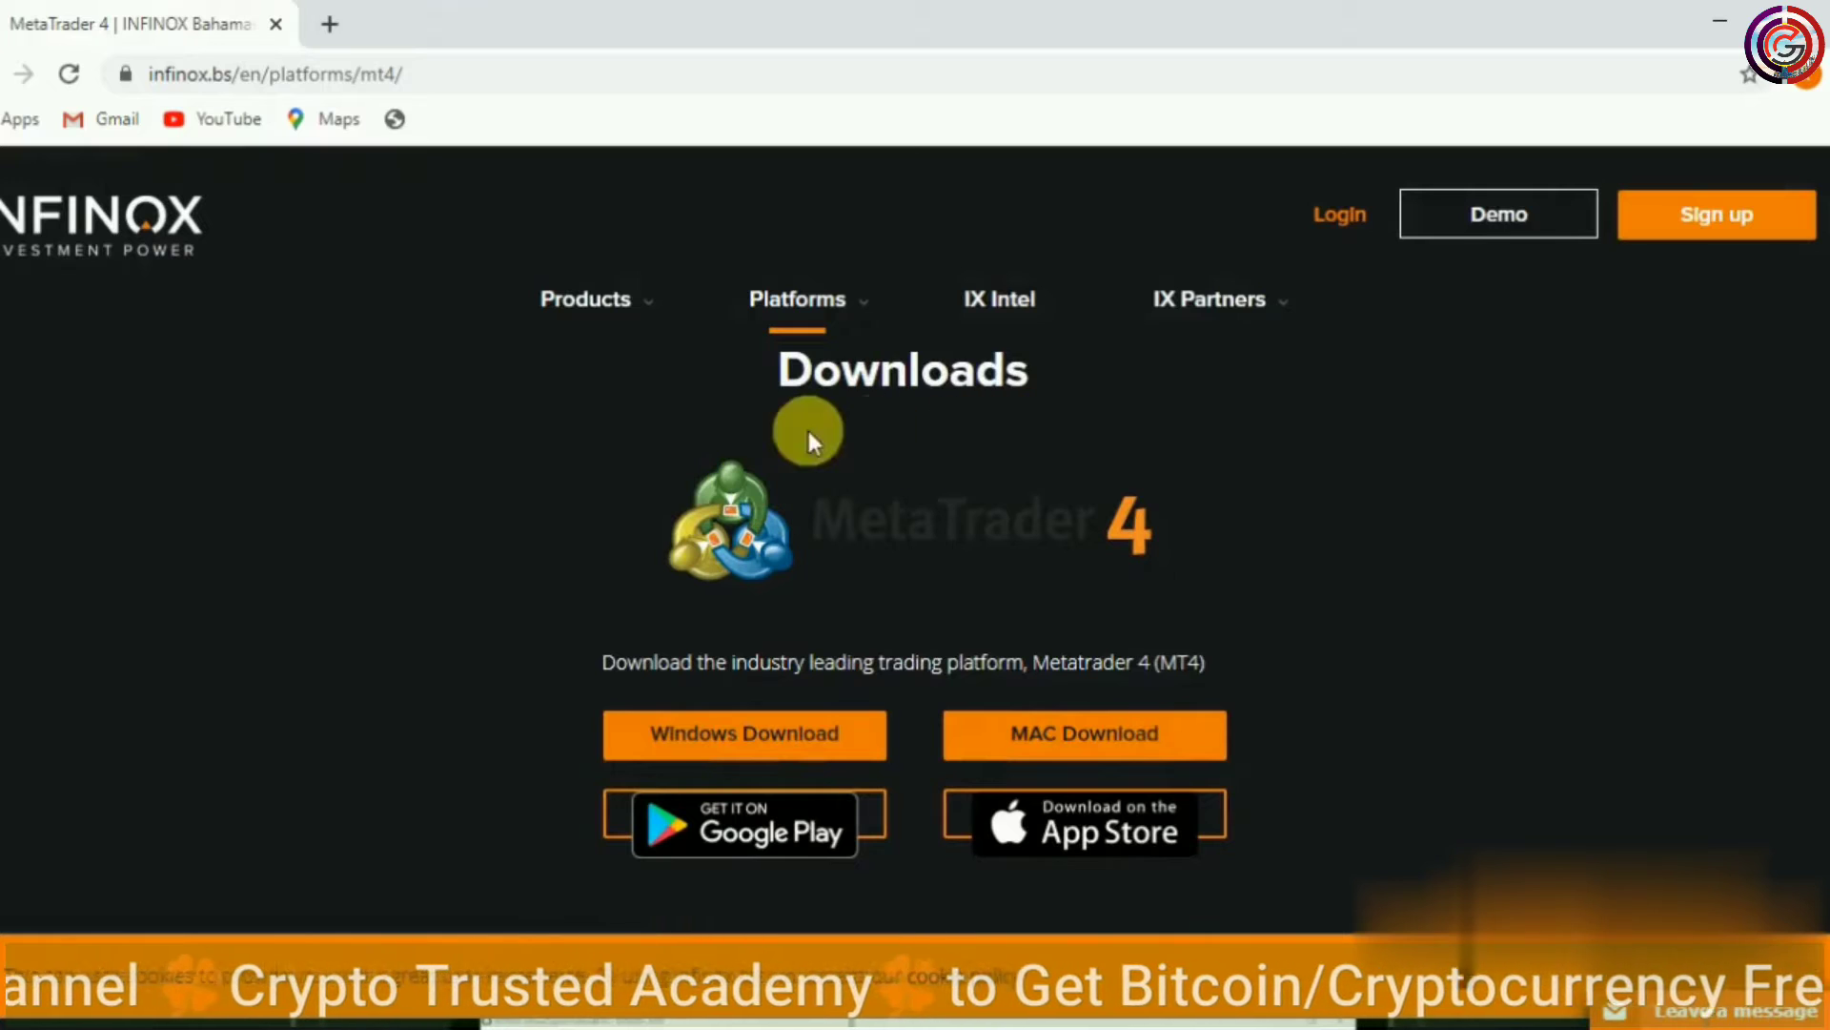
left_click(742, 753)
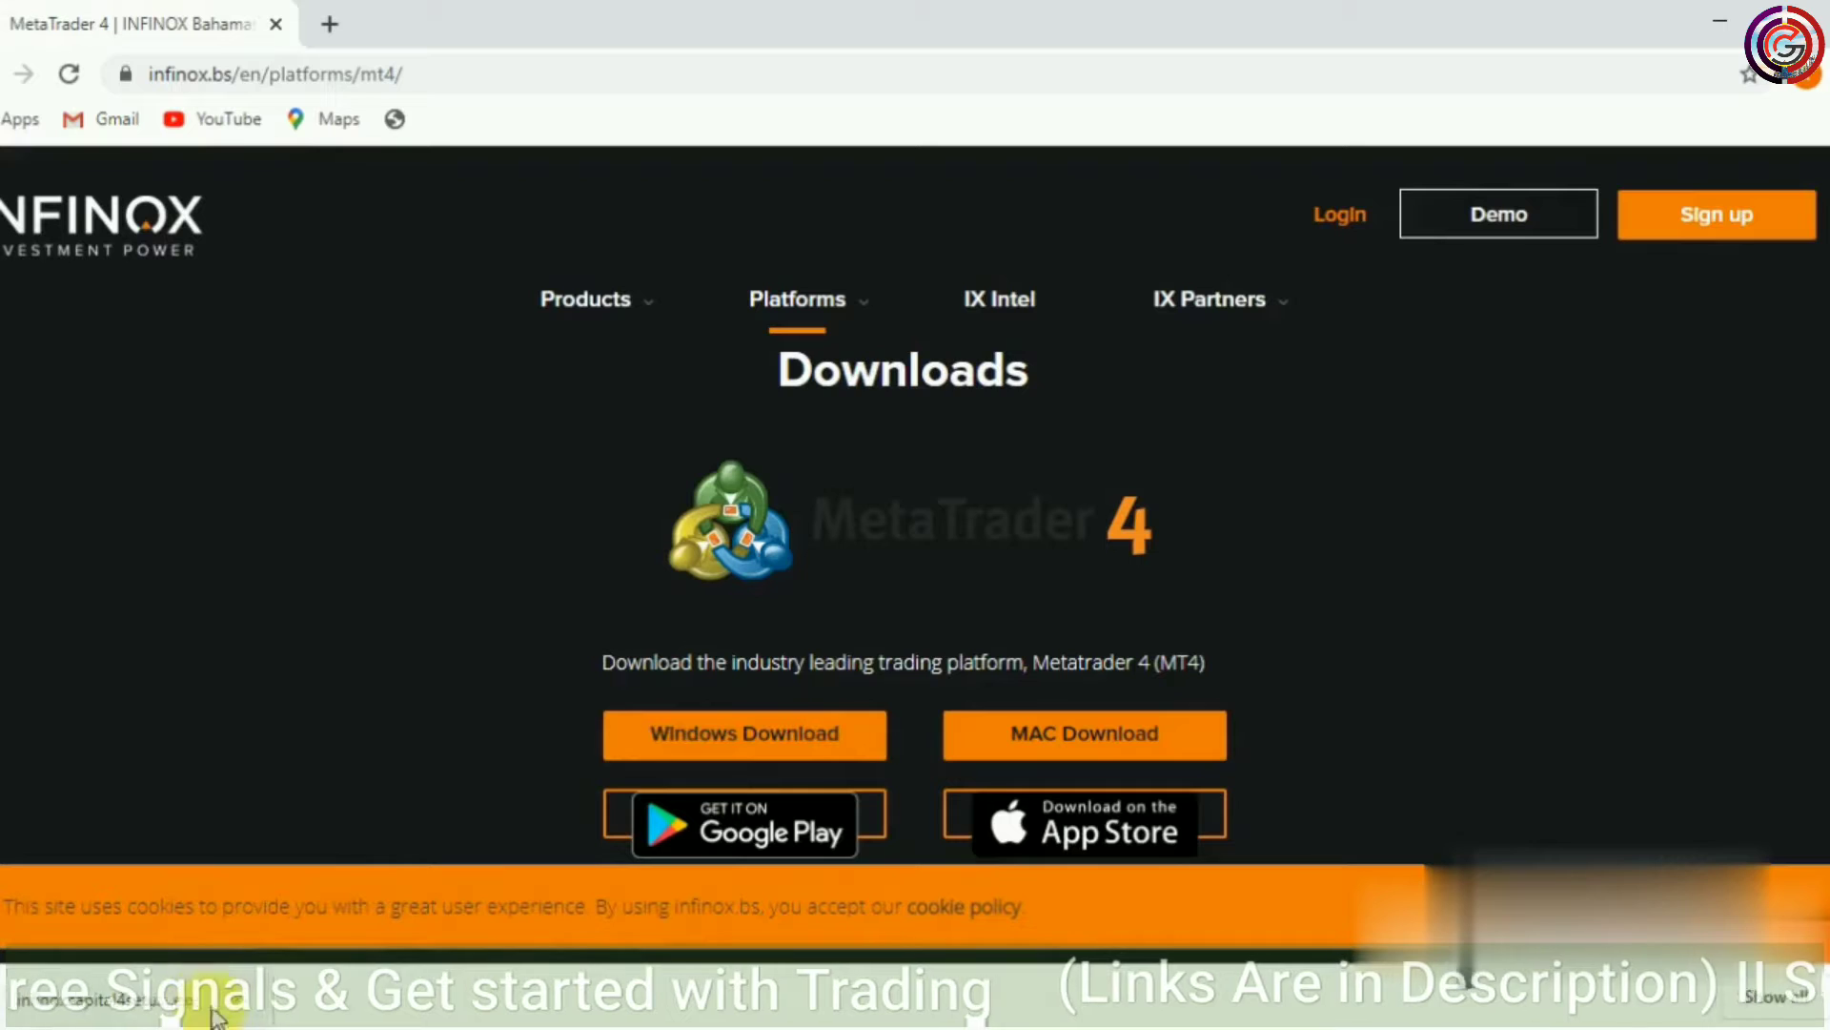
left_click(252, 1015)
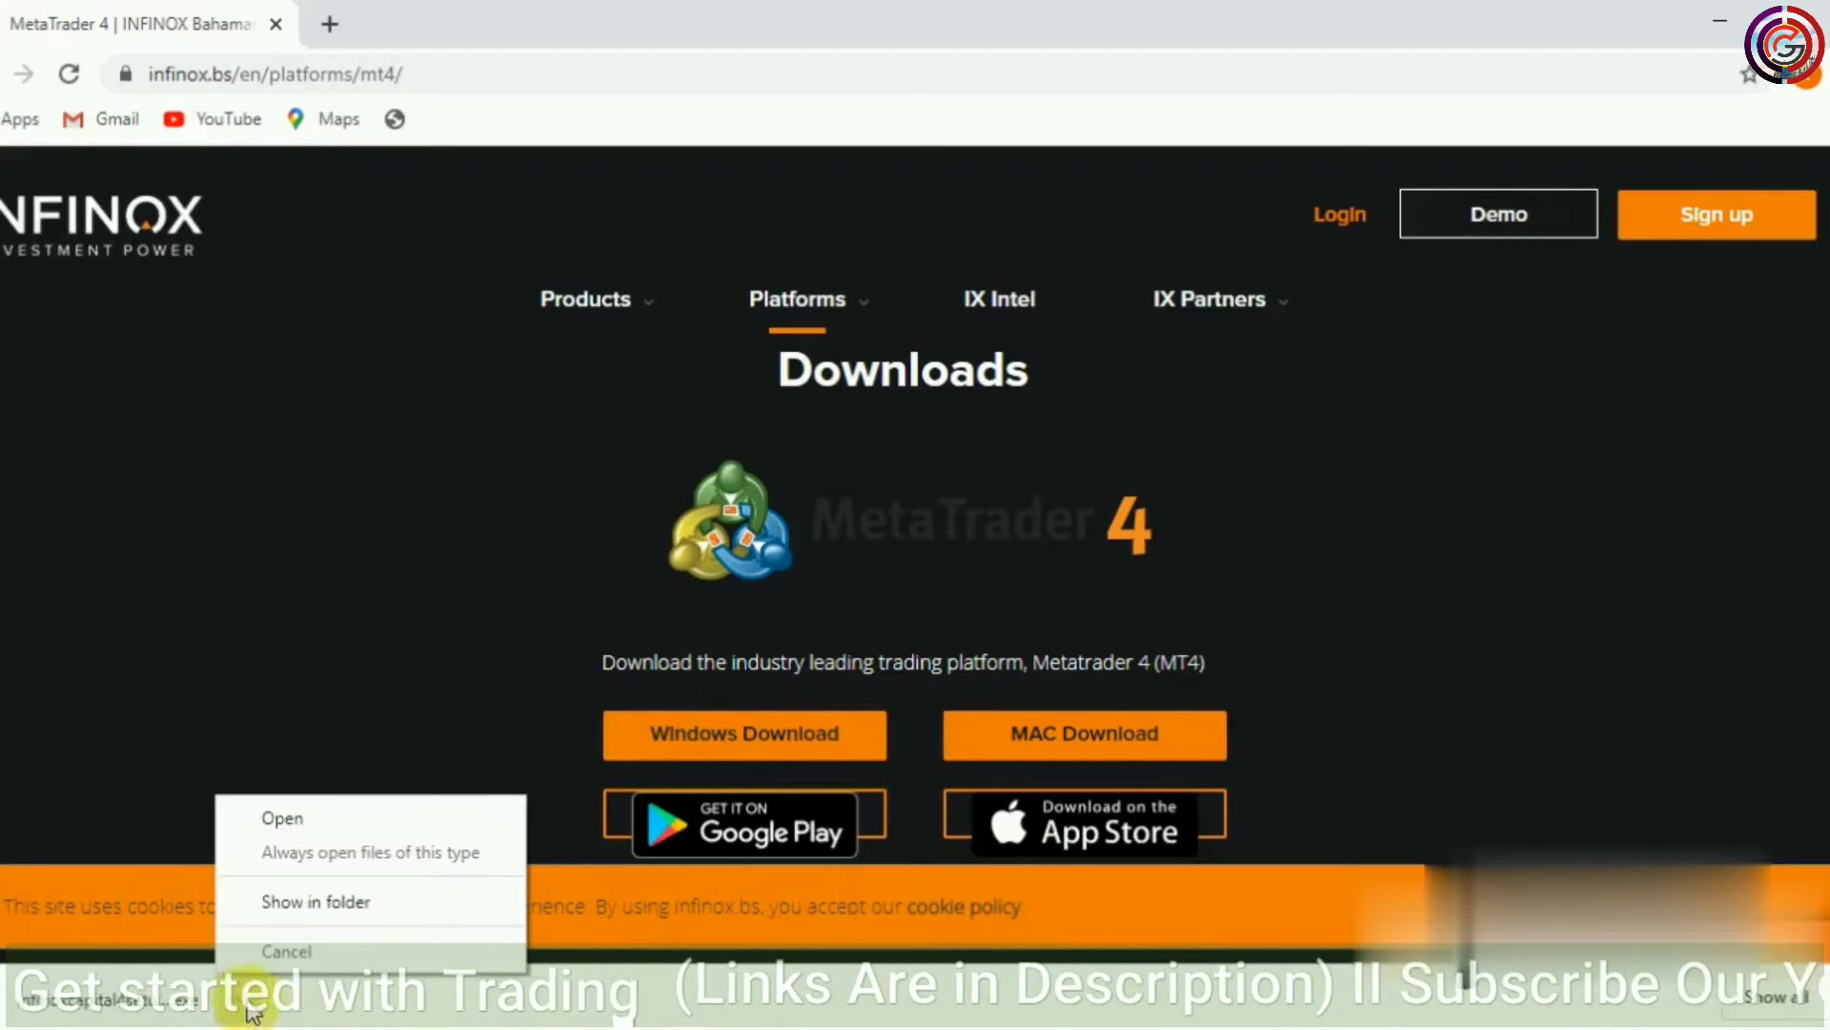
Run infinoxcapital4setups (2) from the Downloads folder, allowing it past the security warning
left_click(297, 903)
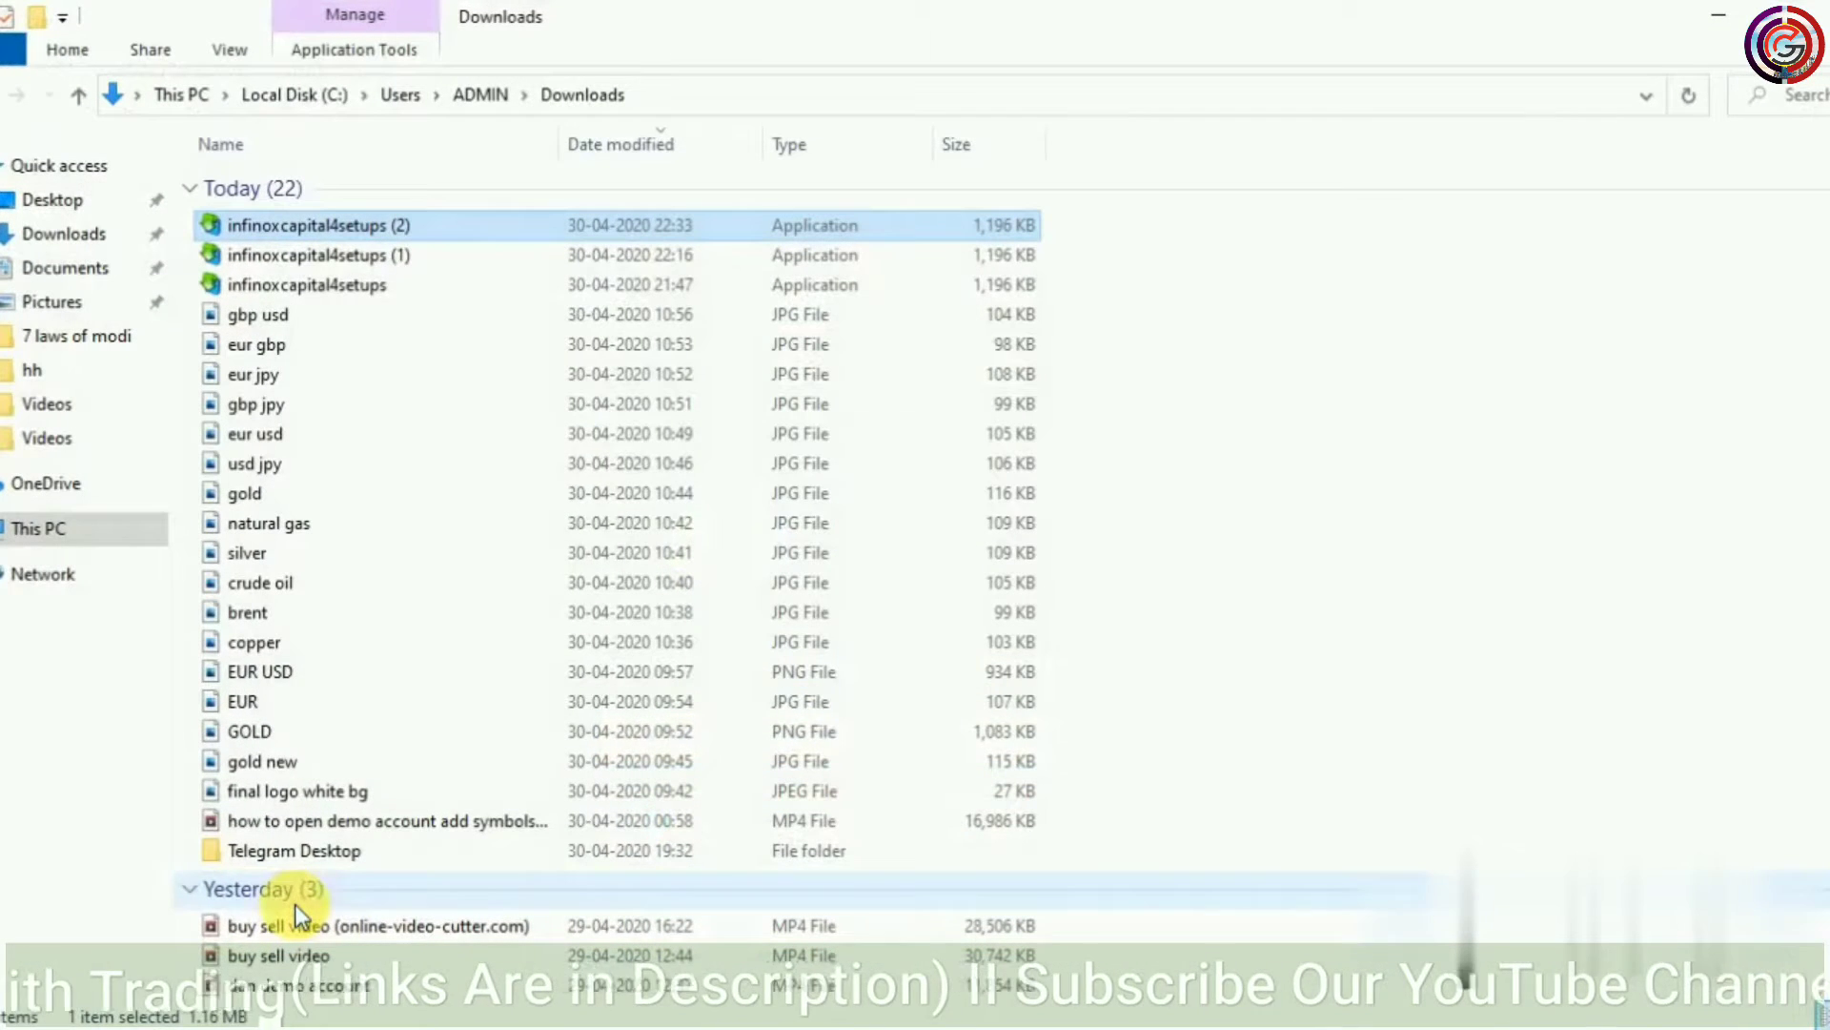
double_click(460, 229)
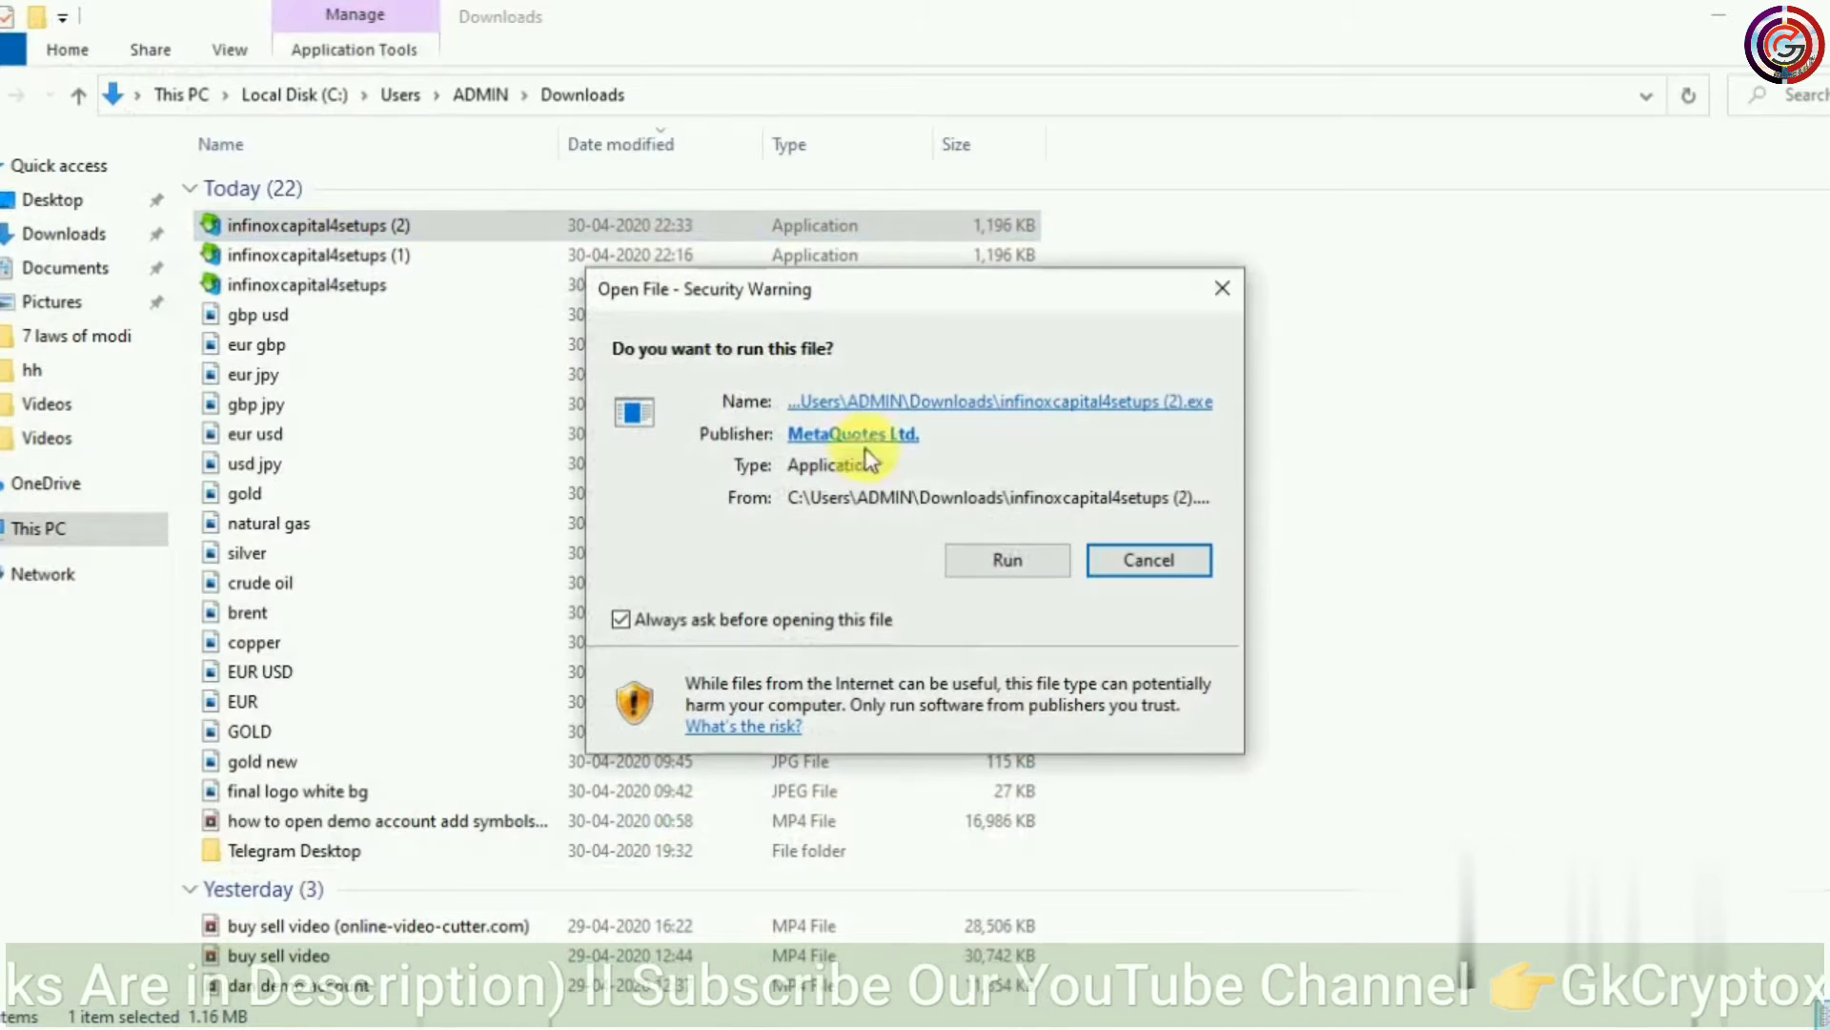
left_click(1010, 559)
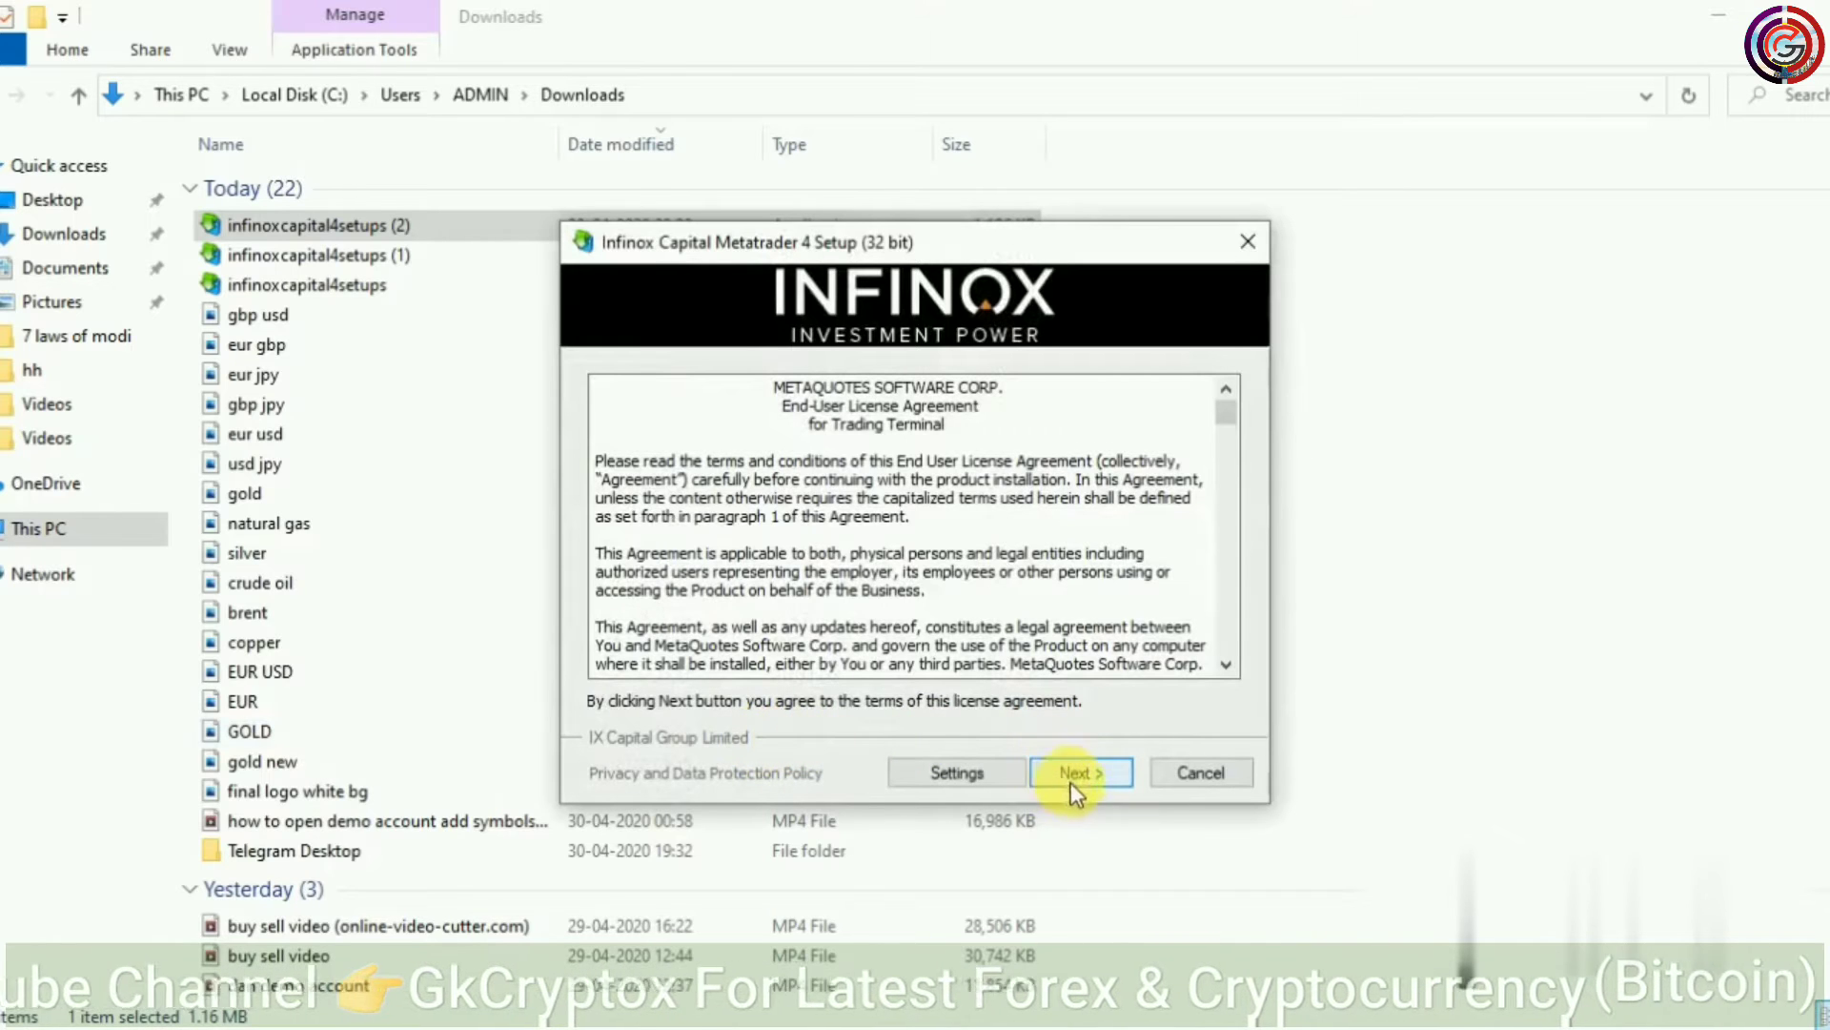
Accept the licence, let the Infinox MetaTrader 4 terminal install, and finish setup
left_click(1073, 778)
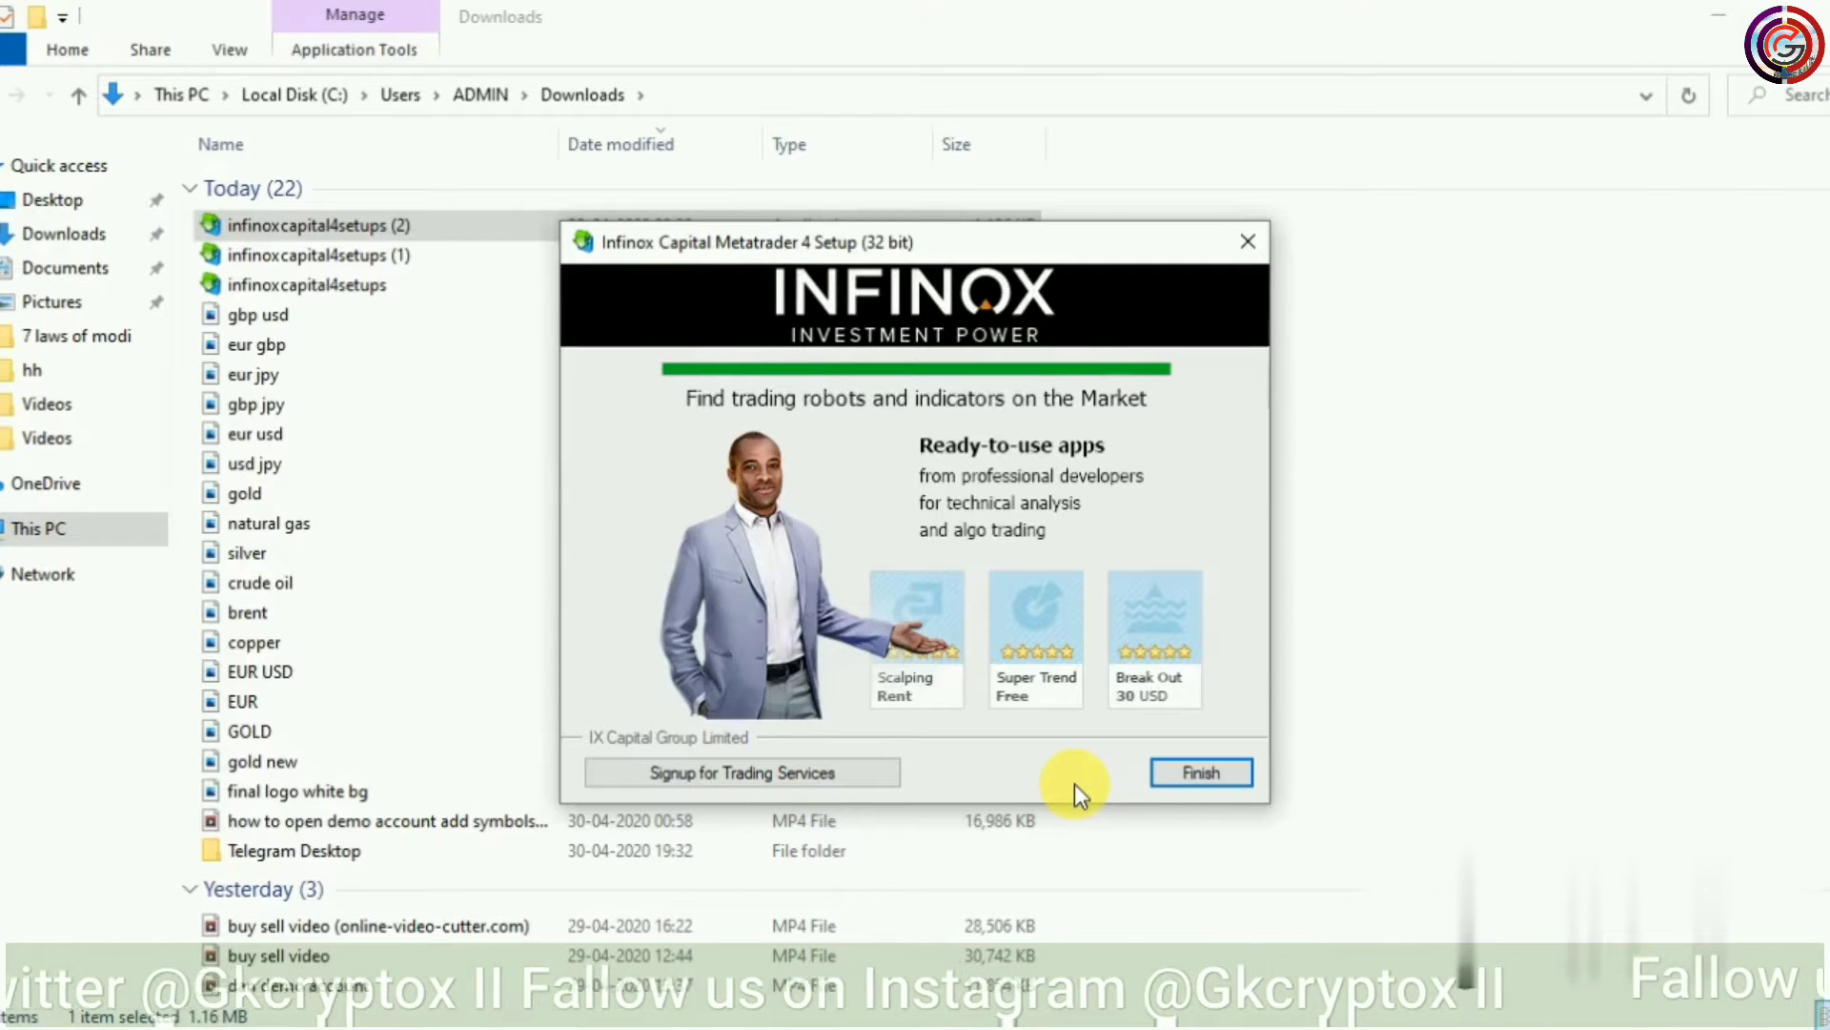
left_click(1215, 783)
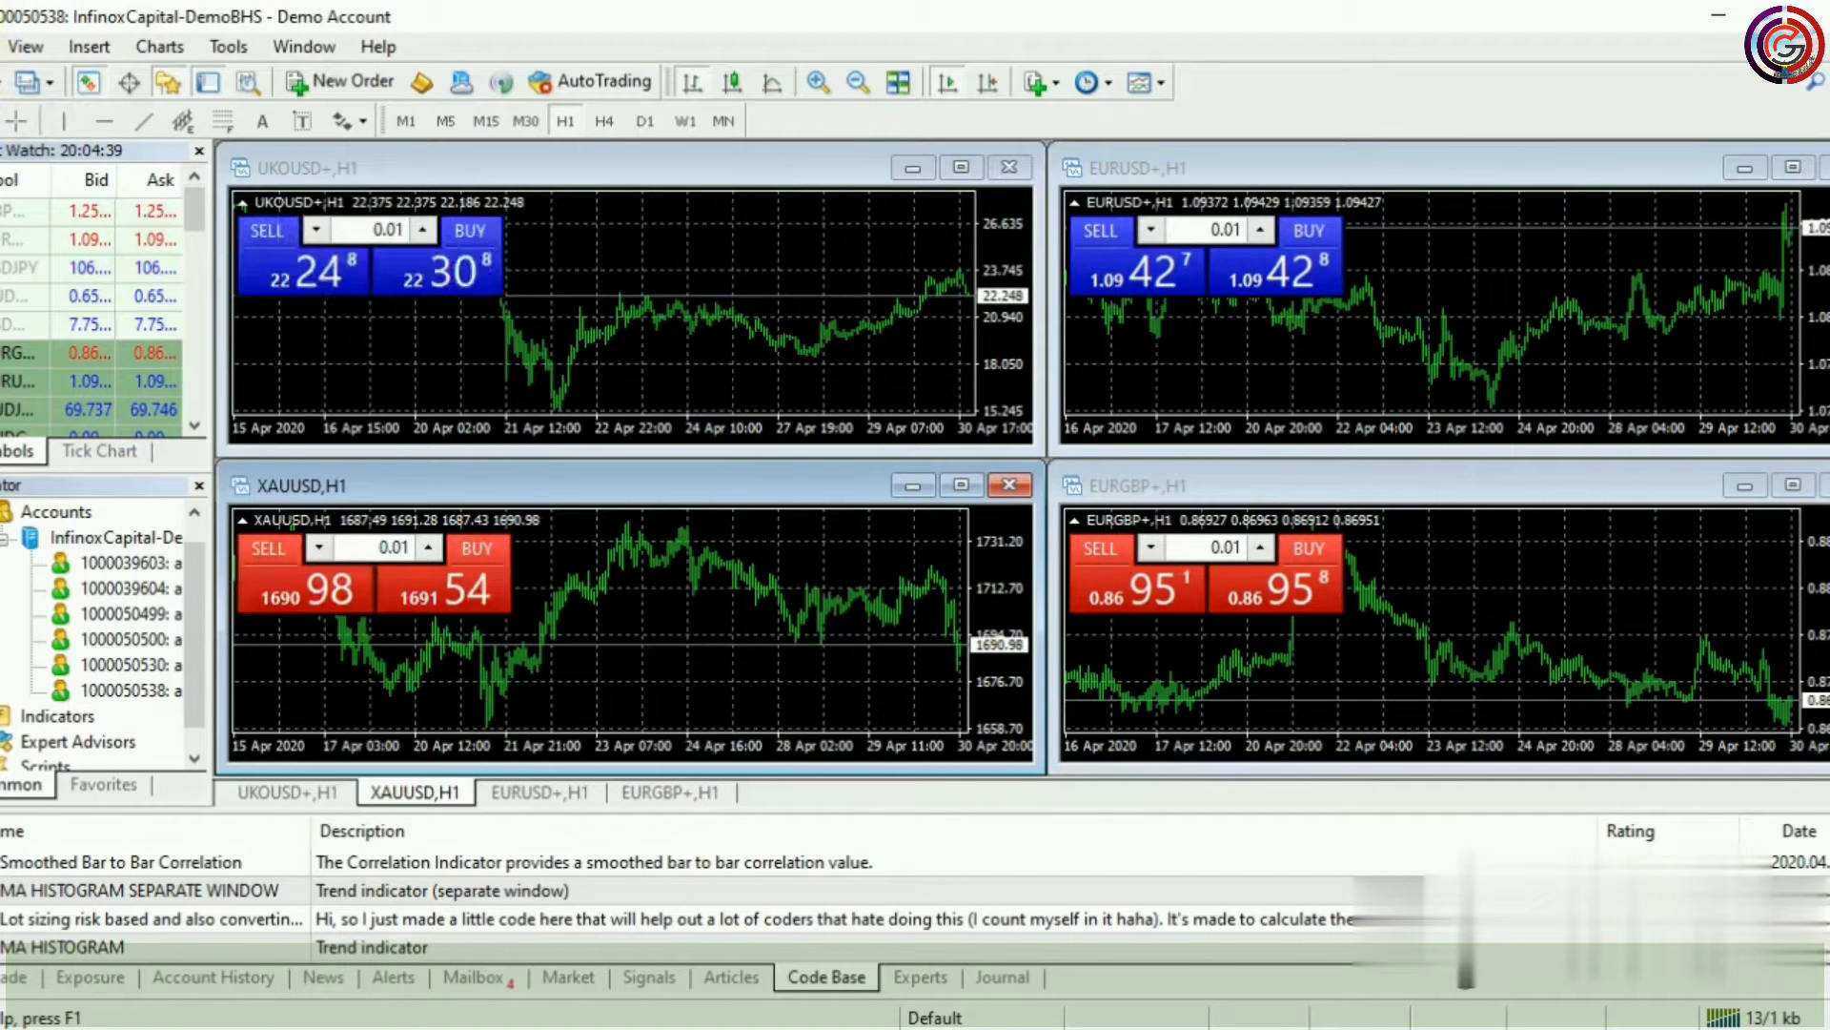
Begin a new demo account on InfinoxCapital-DemoBHS through File > Open an Account
left_click(3, 48)
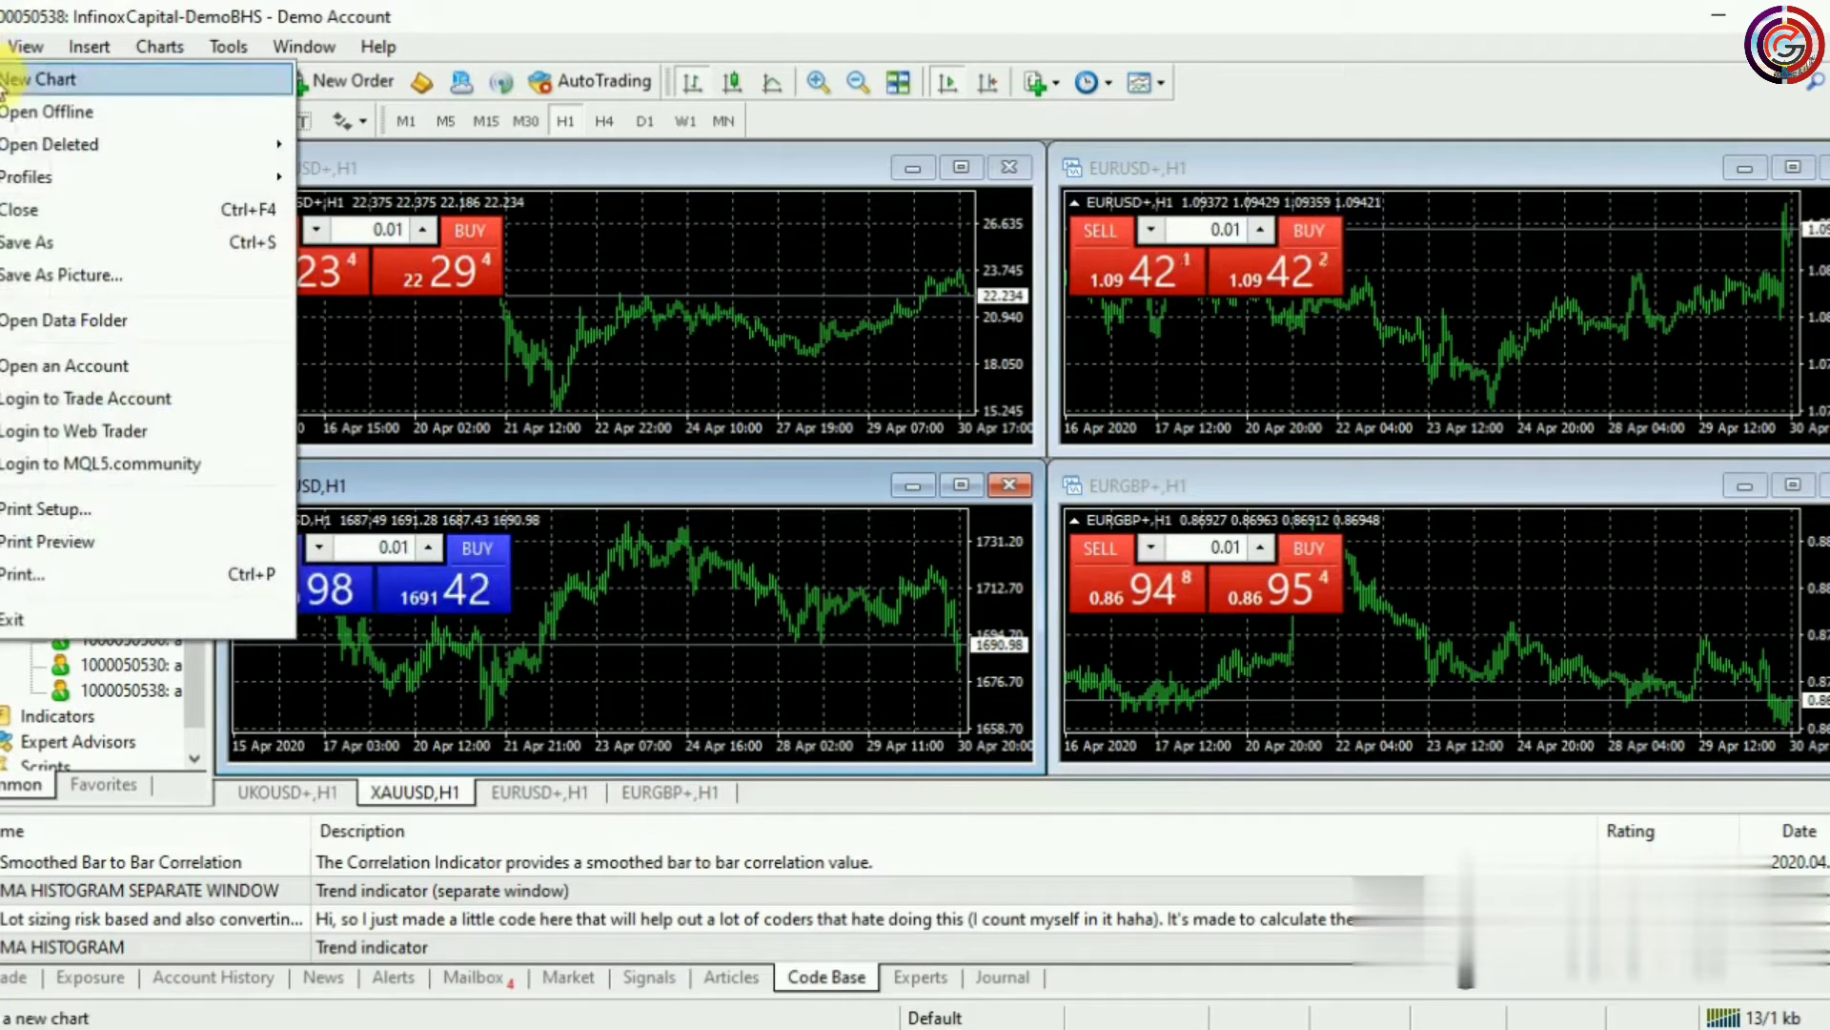
left_click(148, 373)
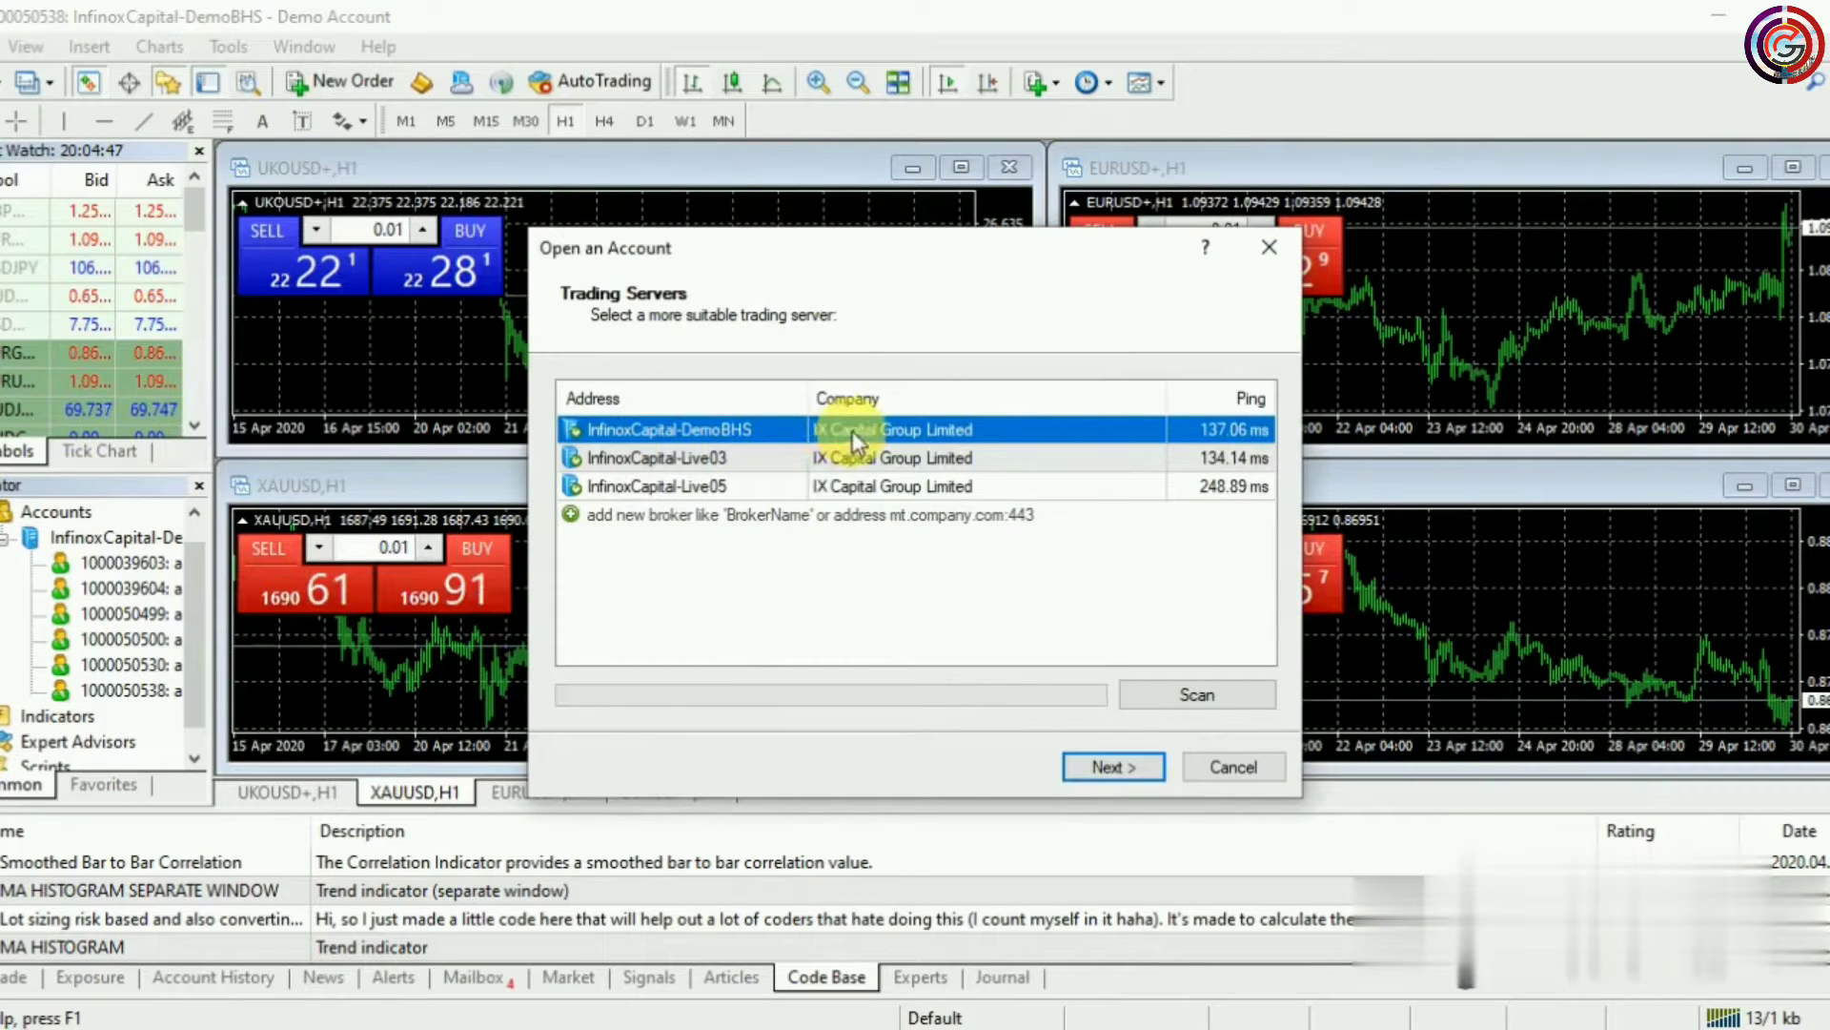
left_click(1117, 769)
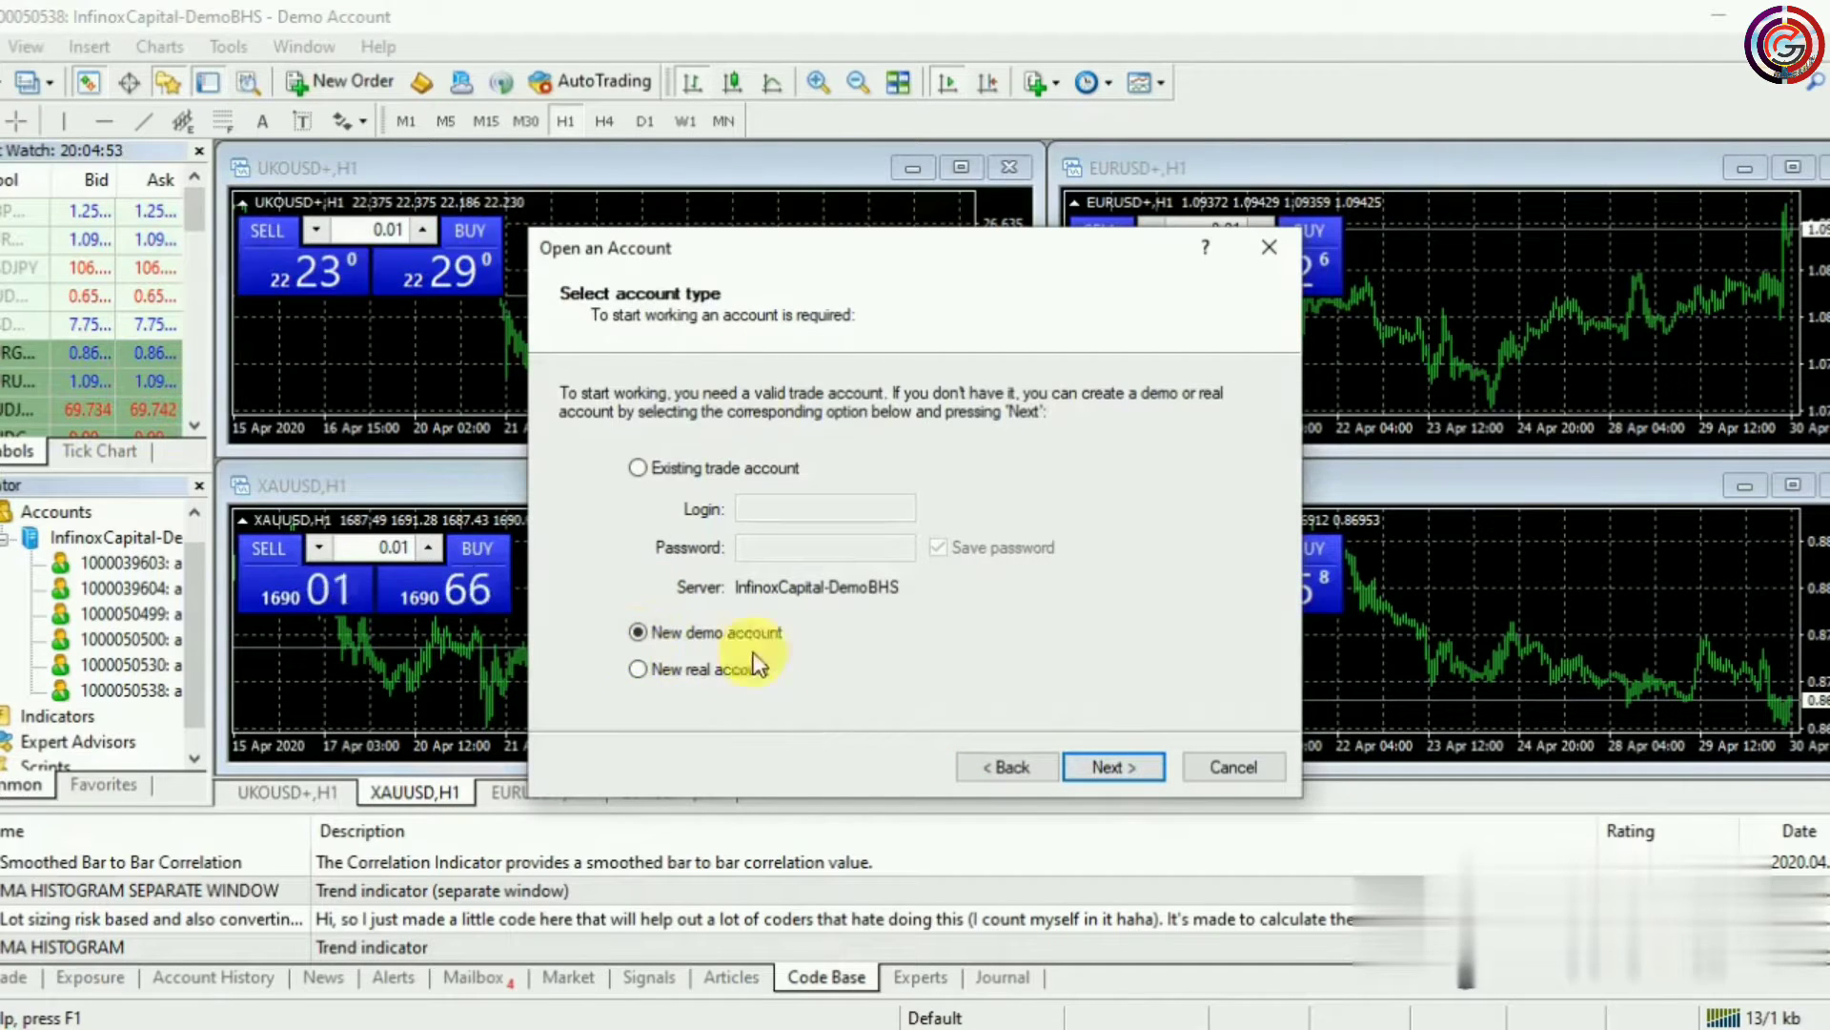
left_click(1112, 772)
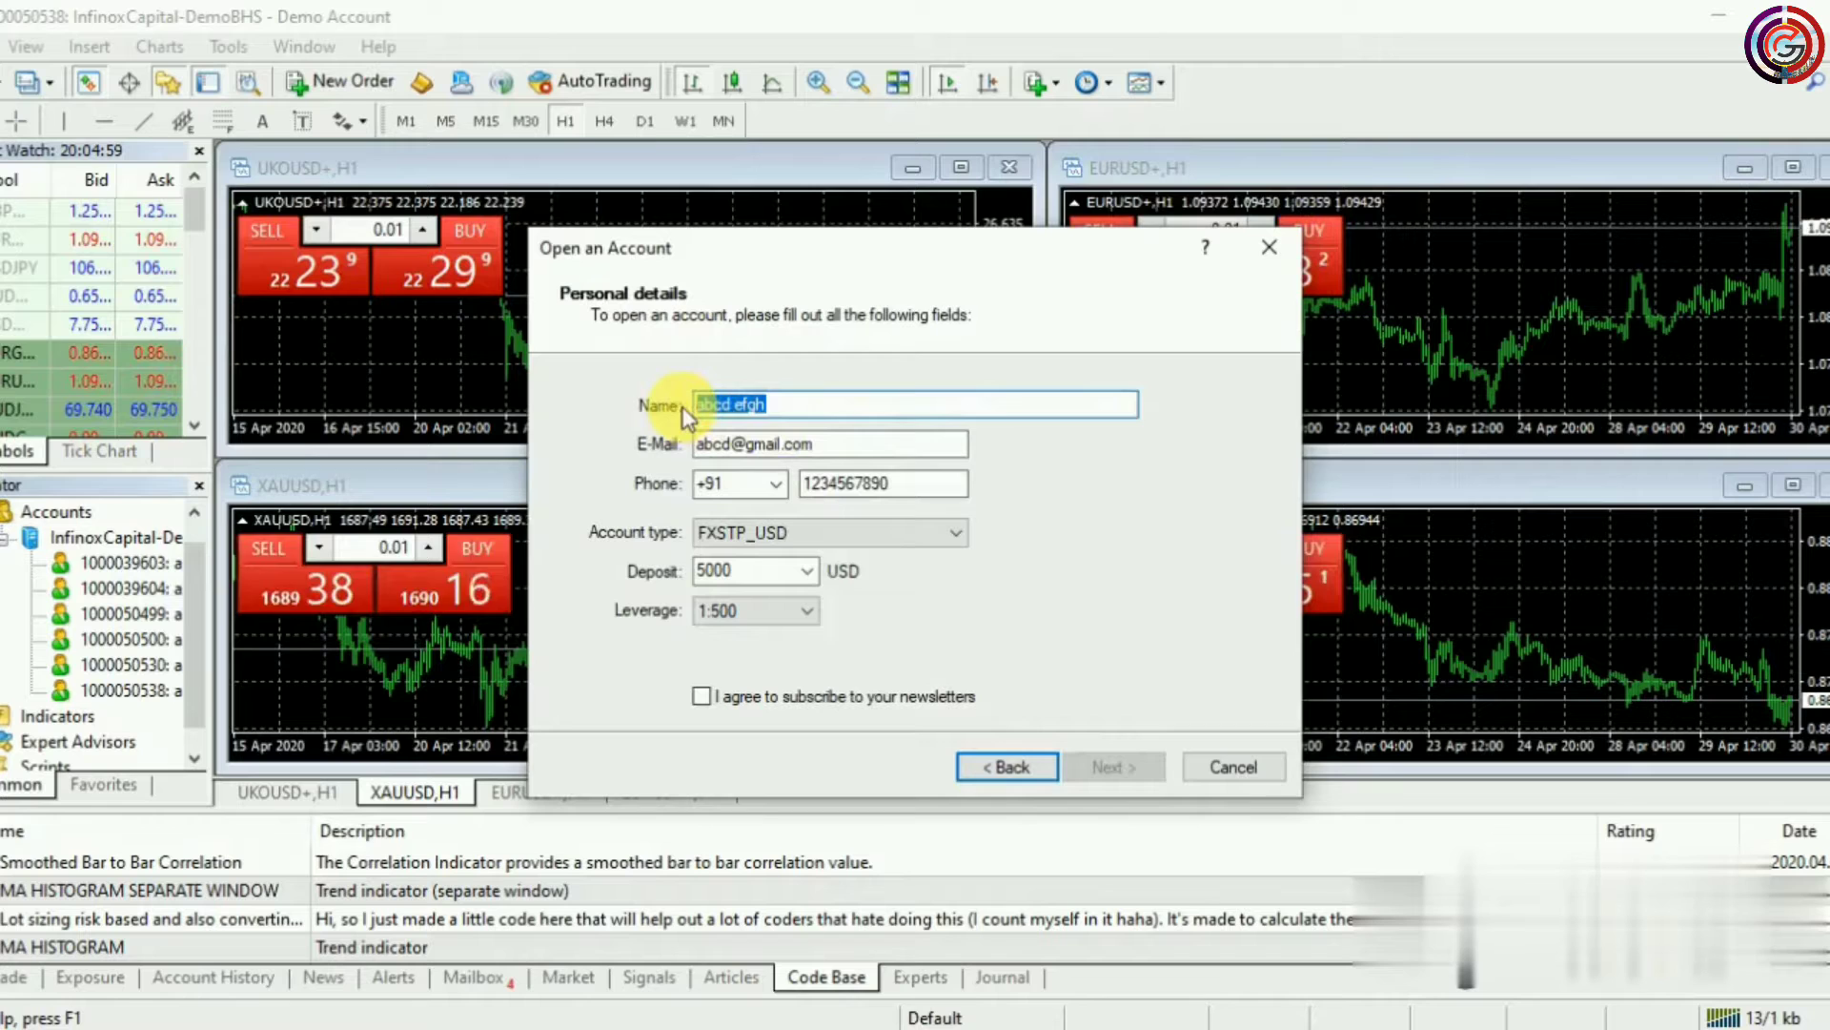
Replace the prefilled name, e-mail address and phone number with the account holder's details
key("BackSpace")
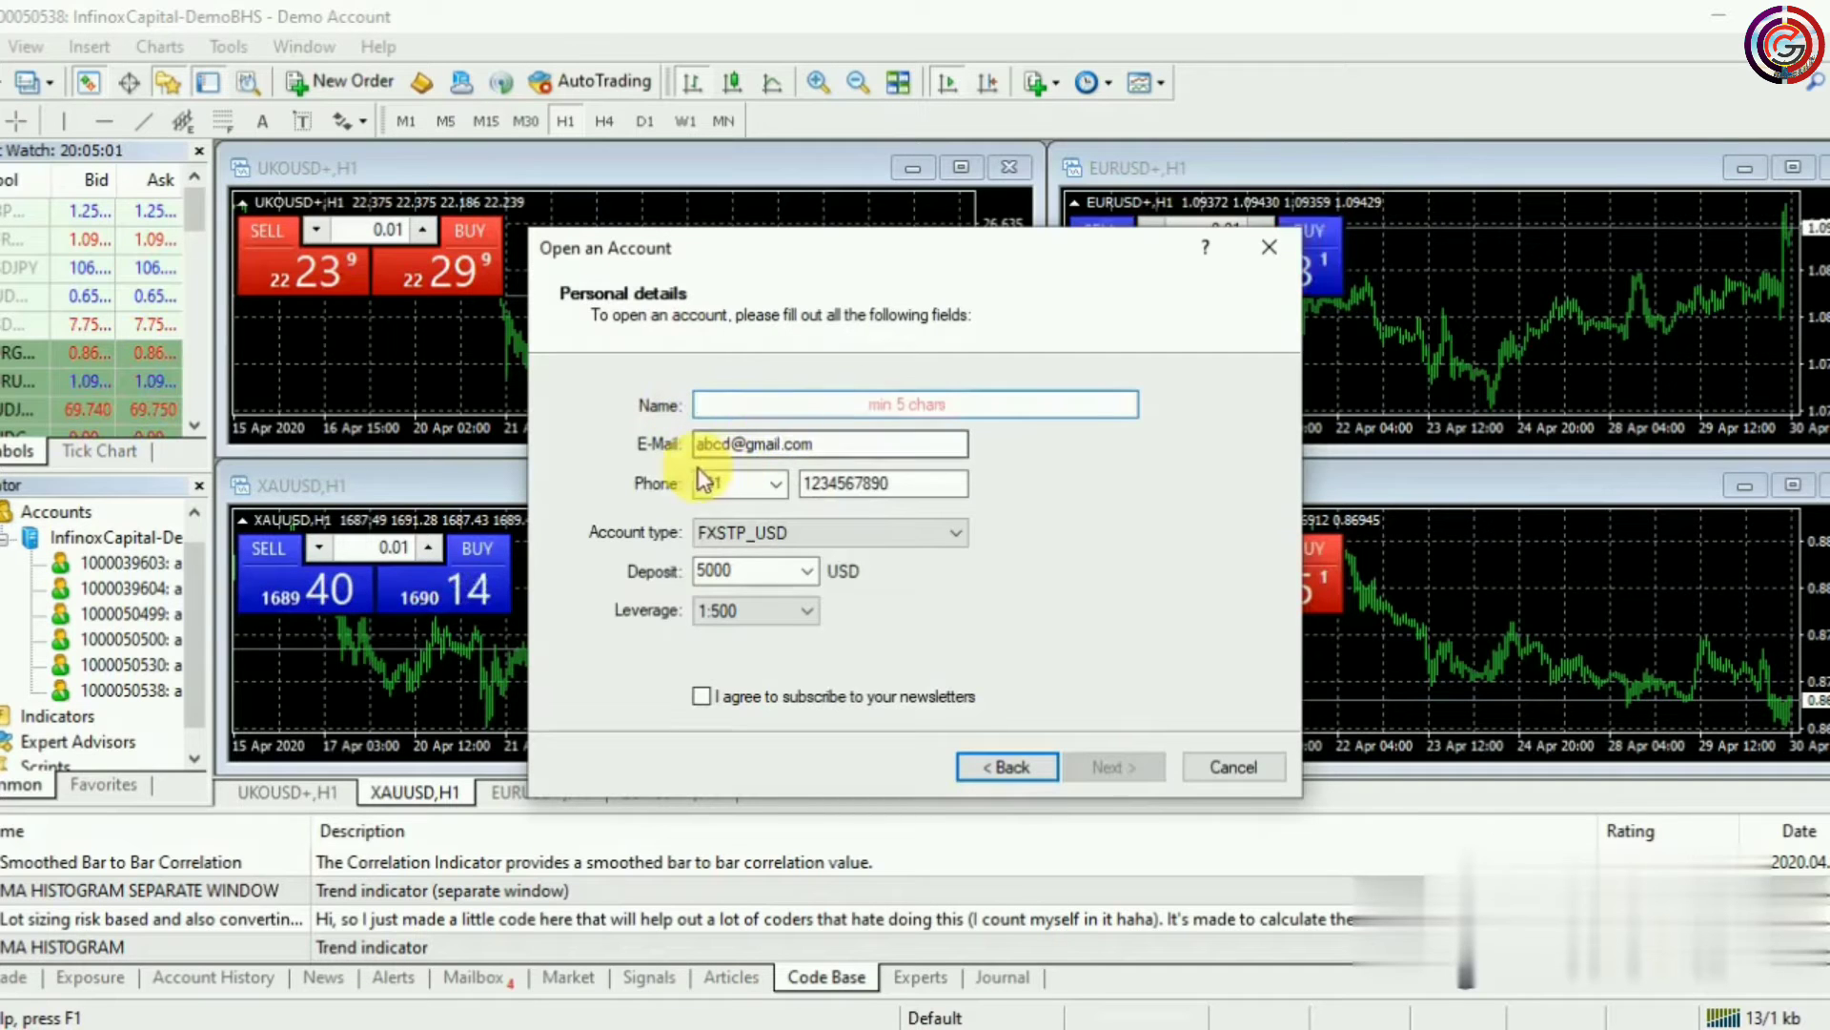
type("abcd")
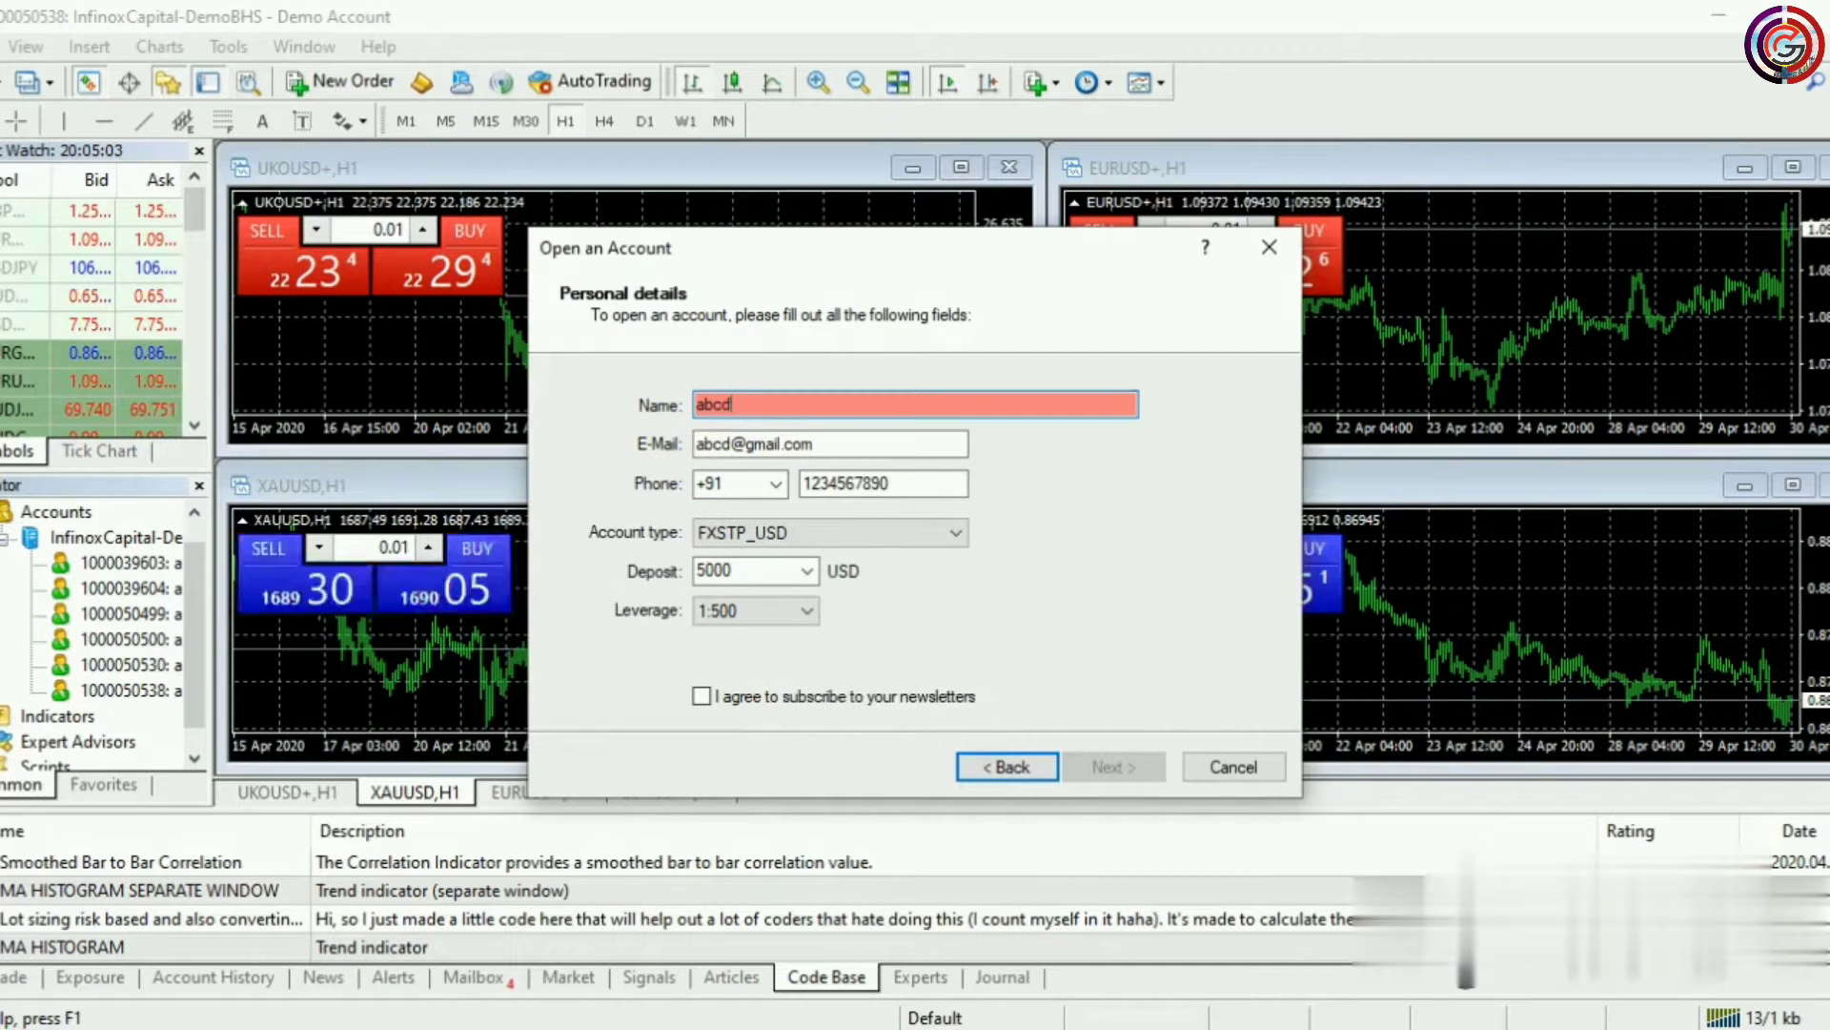
type(" efgh")
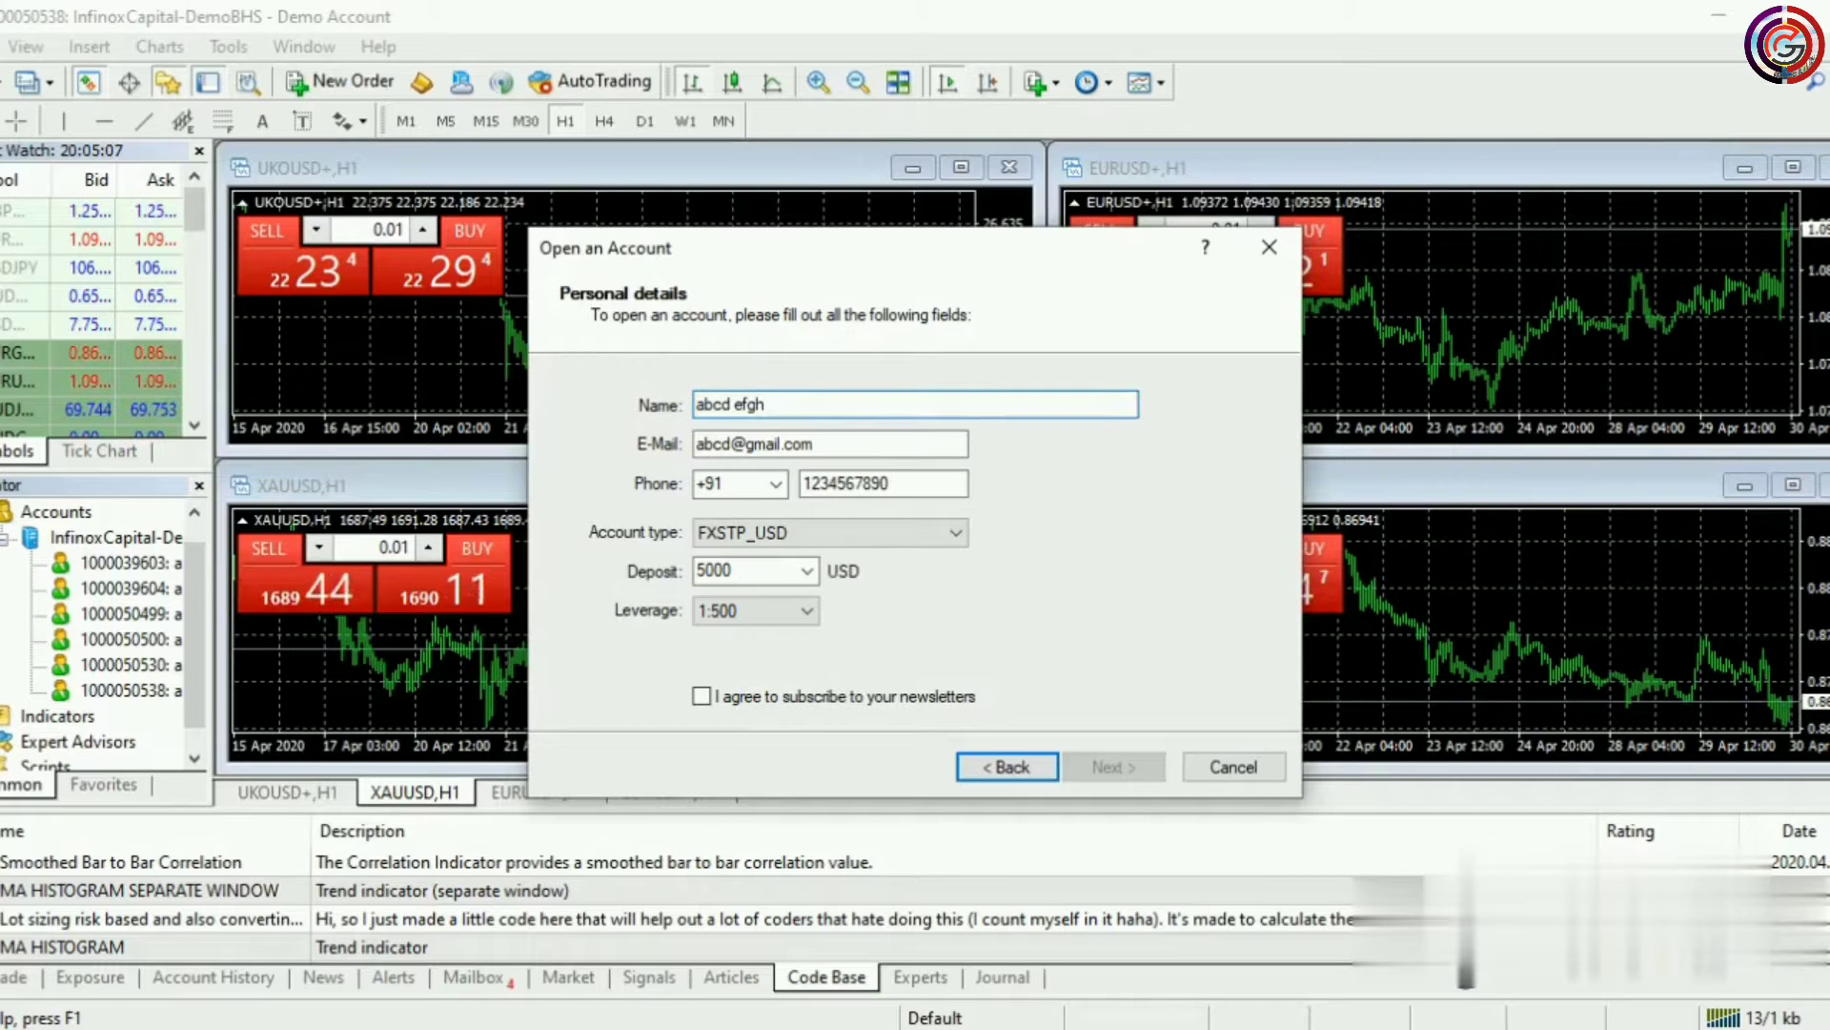
left_click_drag(958, 445, 658, 445)
key("BackSpace")
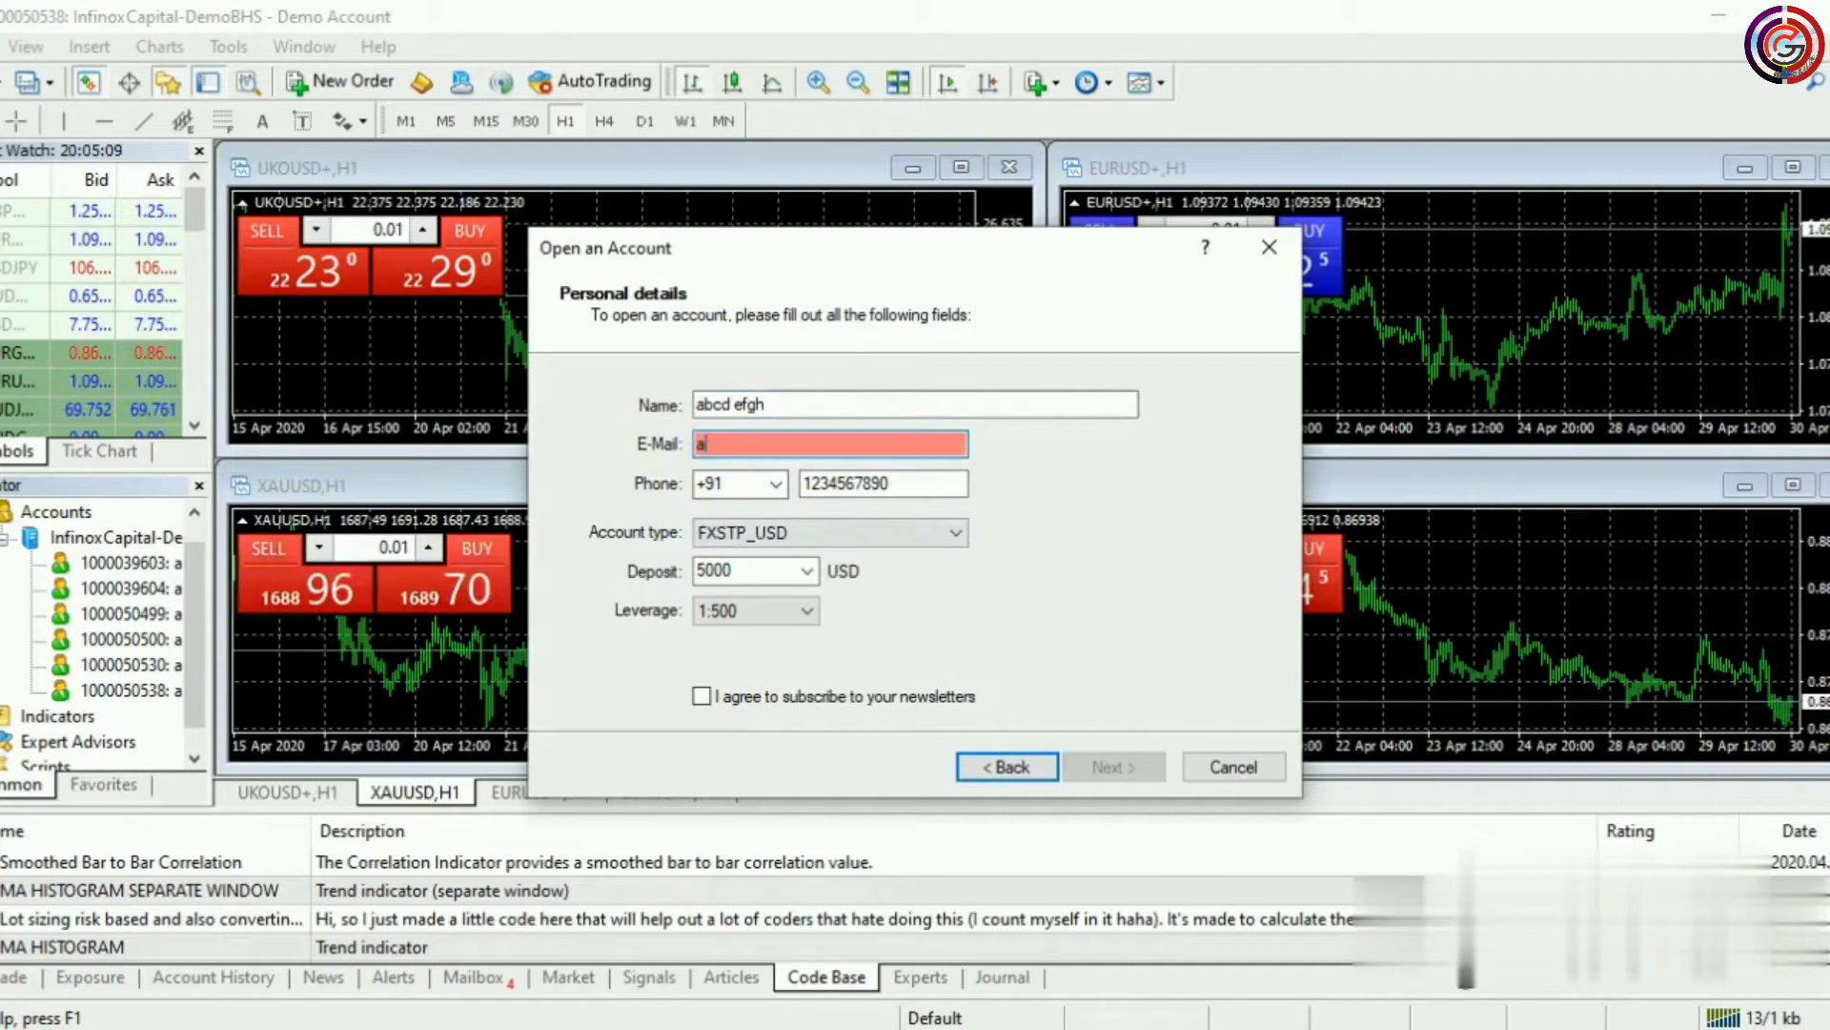
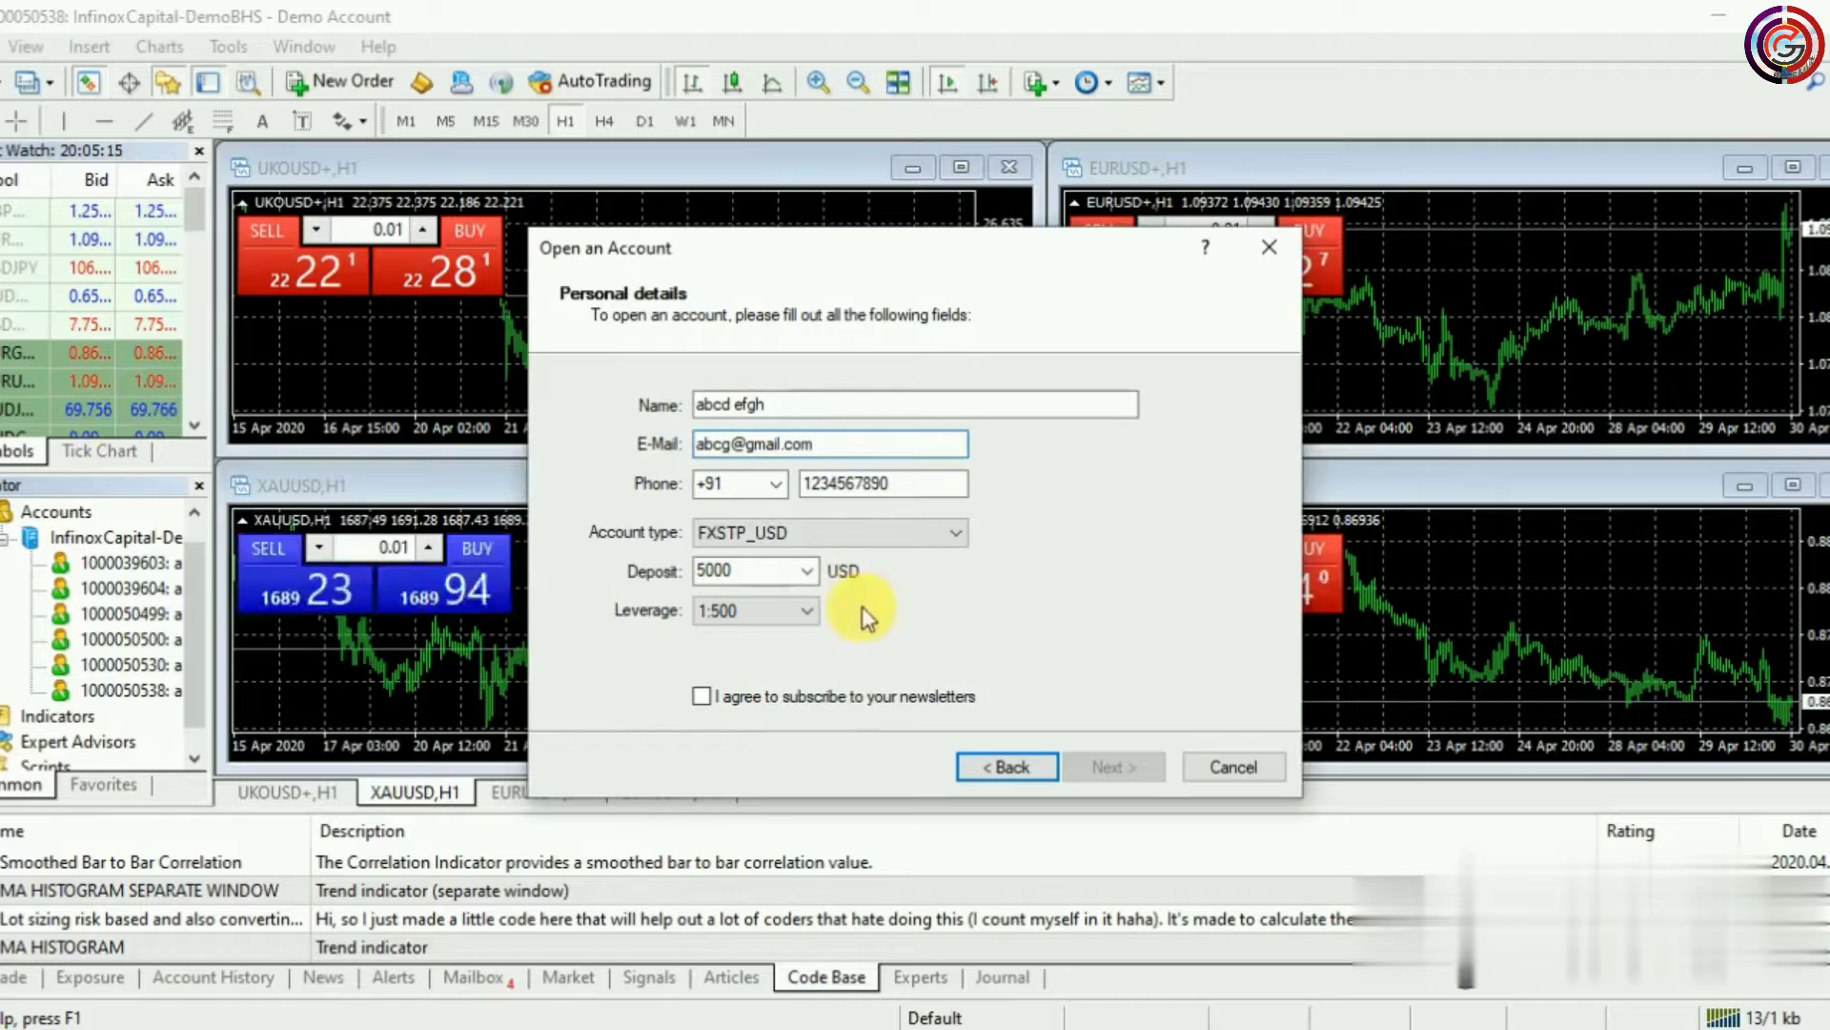
left_click(772, 485)
left_click(728, 530)
double_click(906, 484)
type("1")
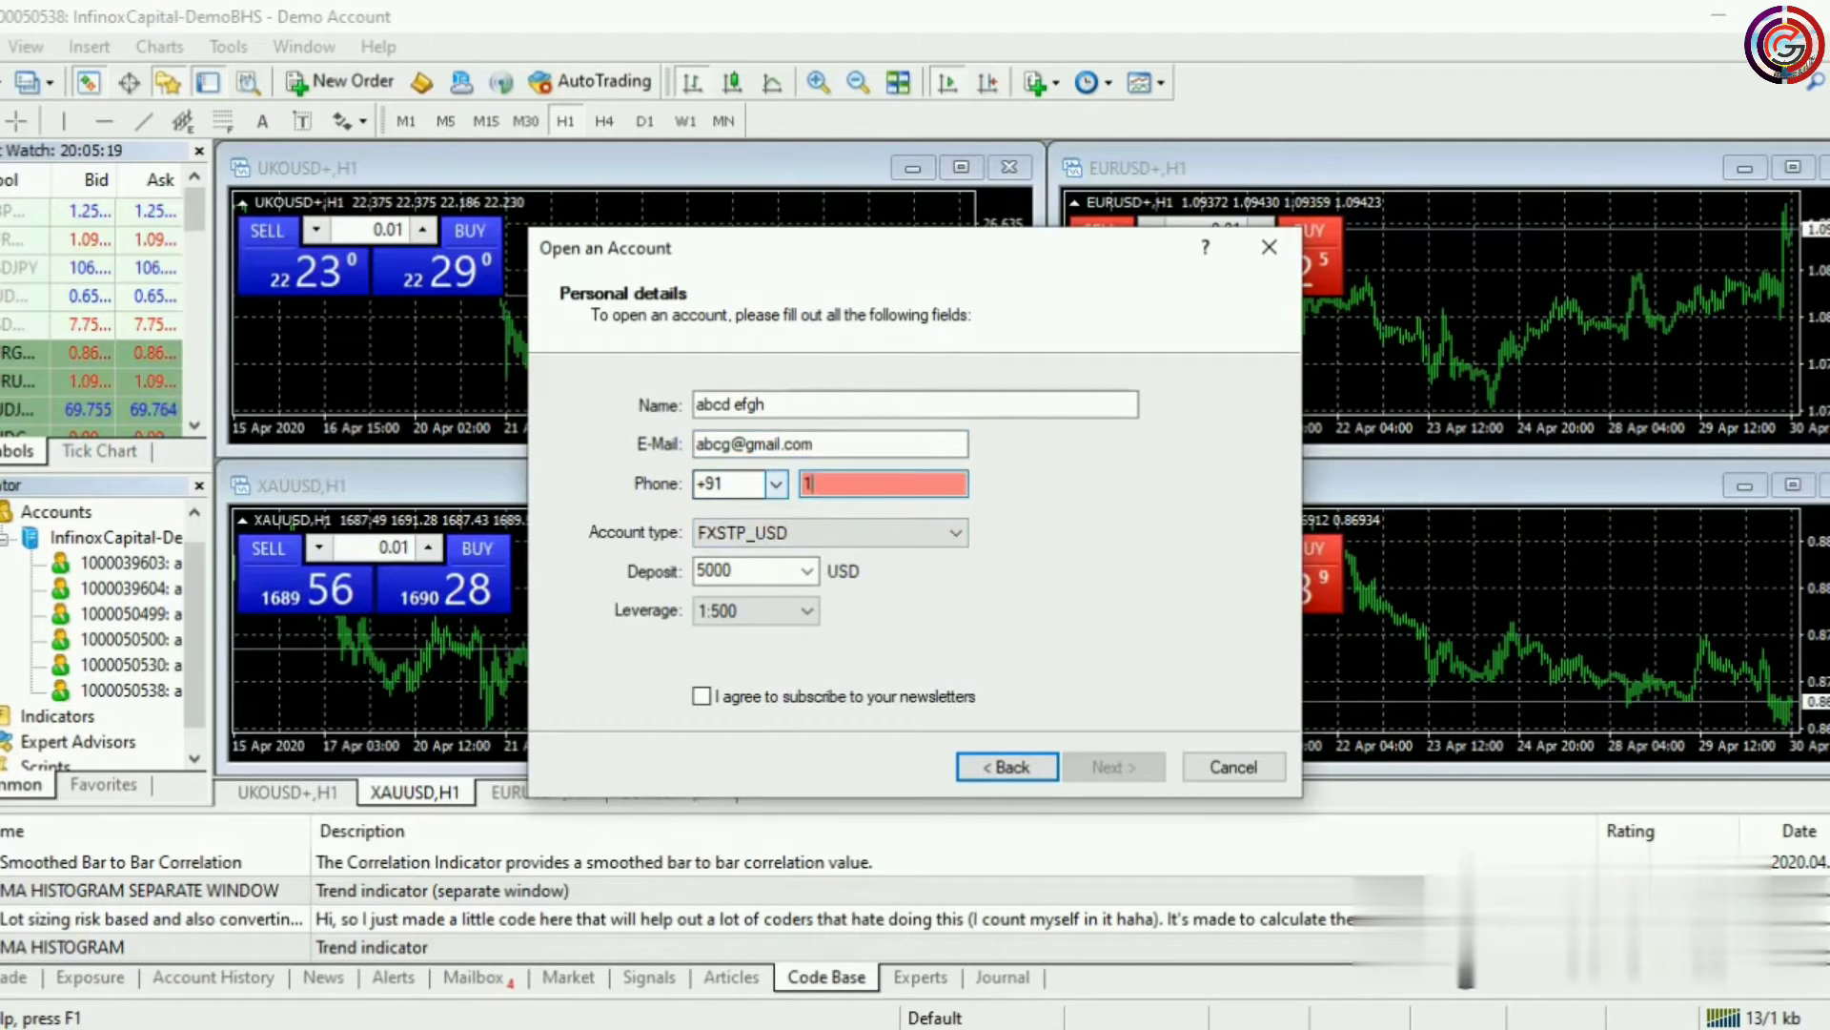
type("234567890")
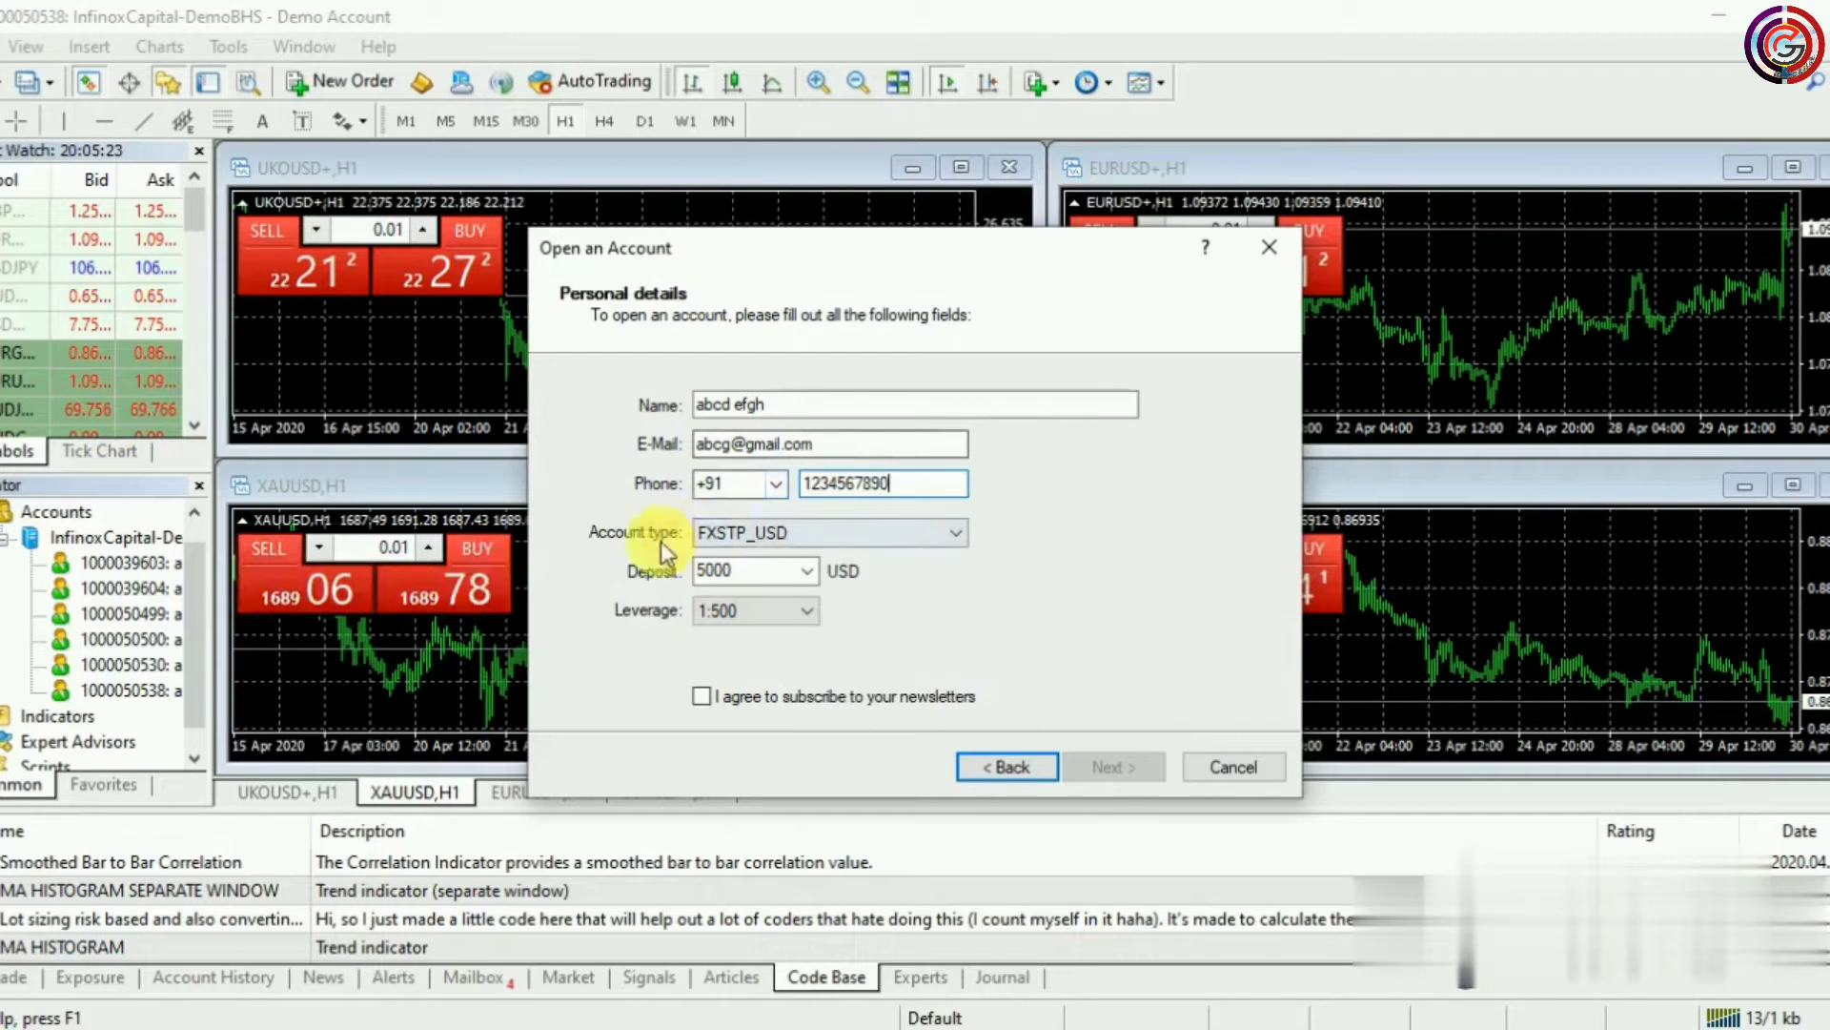
Choose FXECN_USD, a 10000 deposit and 1:500 leverage, accept newsletters, and submit
left_click(889, 534)
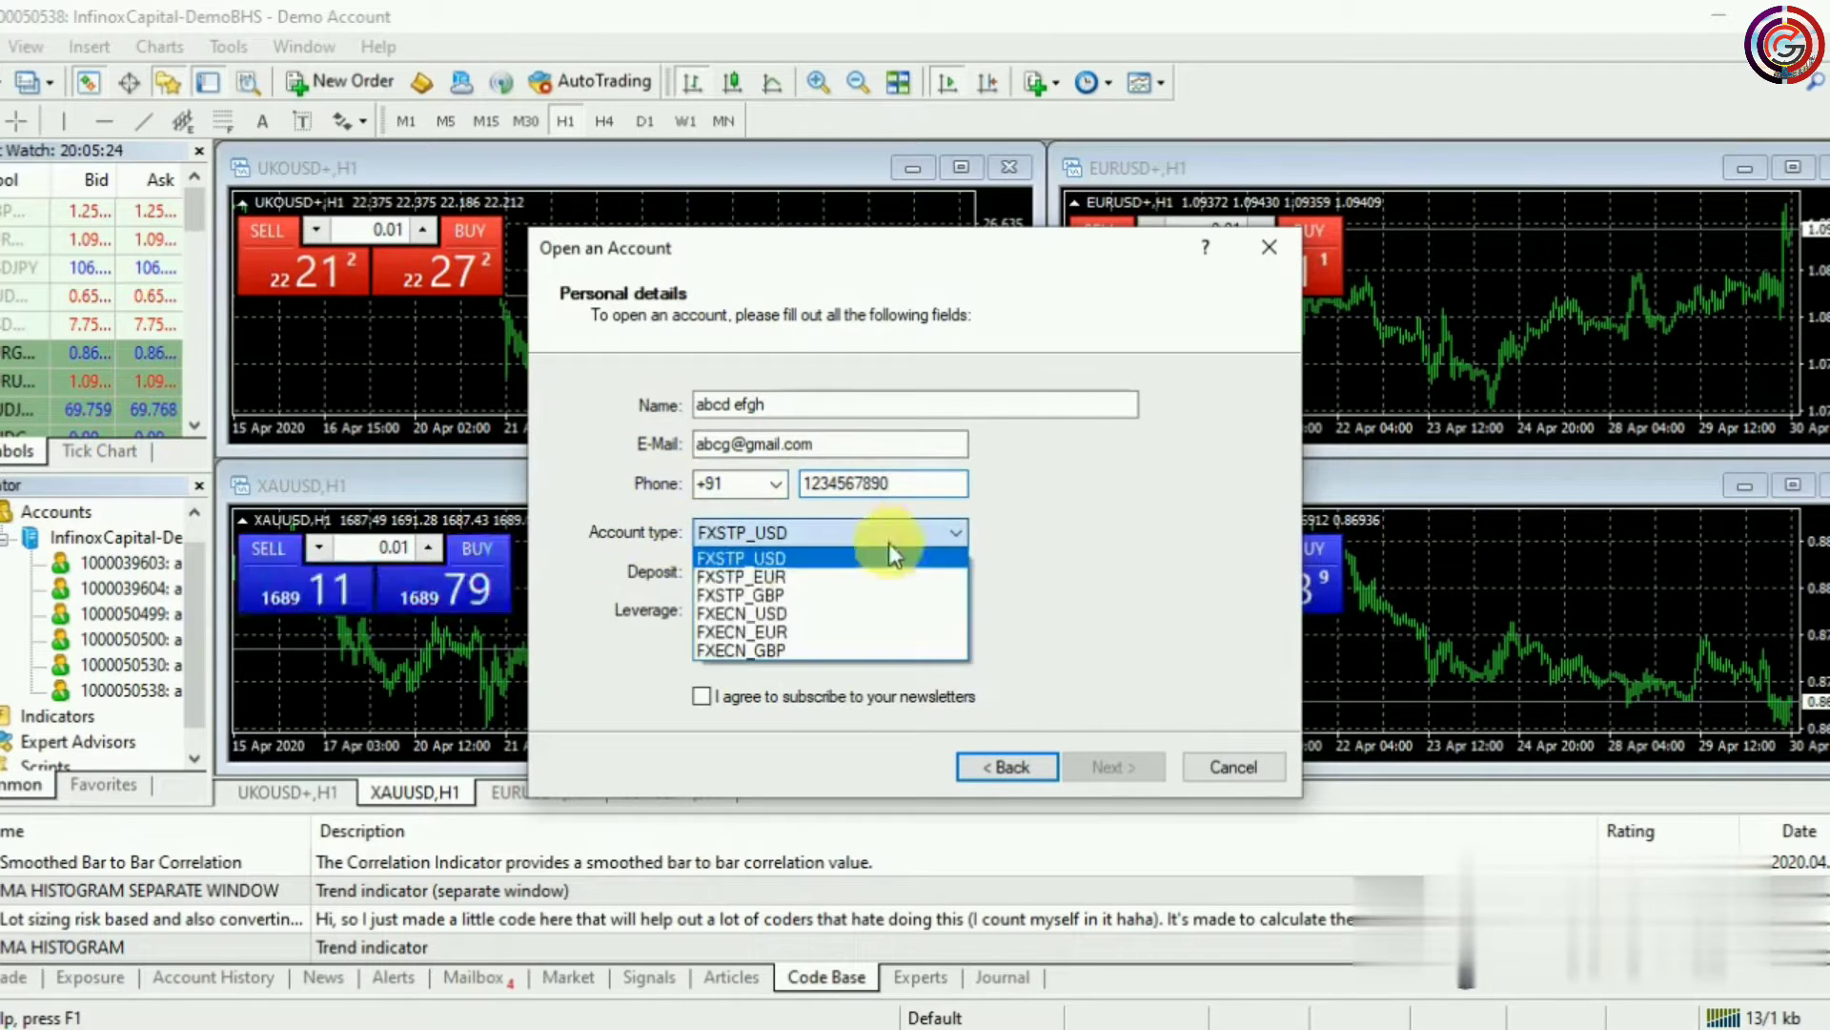
left_click(785, 612)
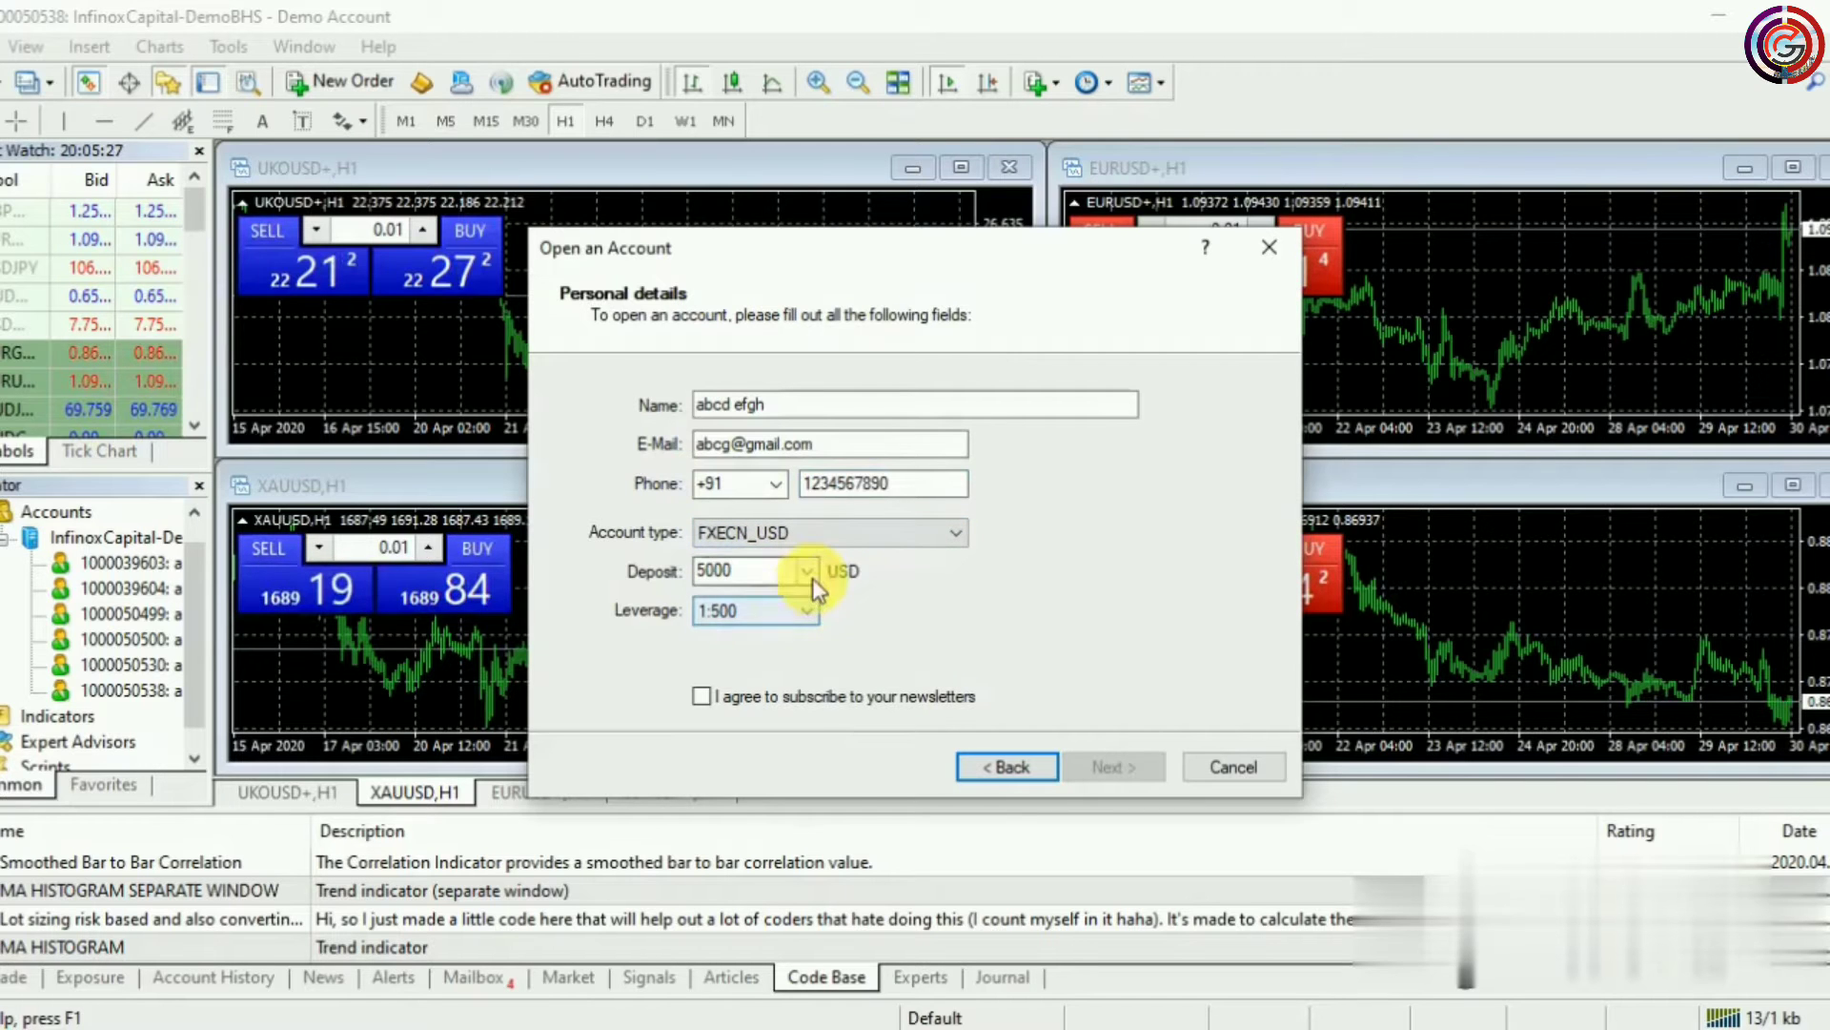
left_click(807, 572)
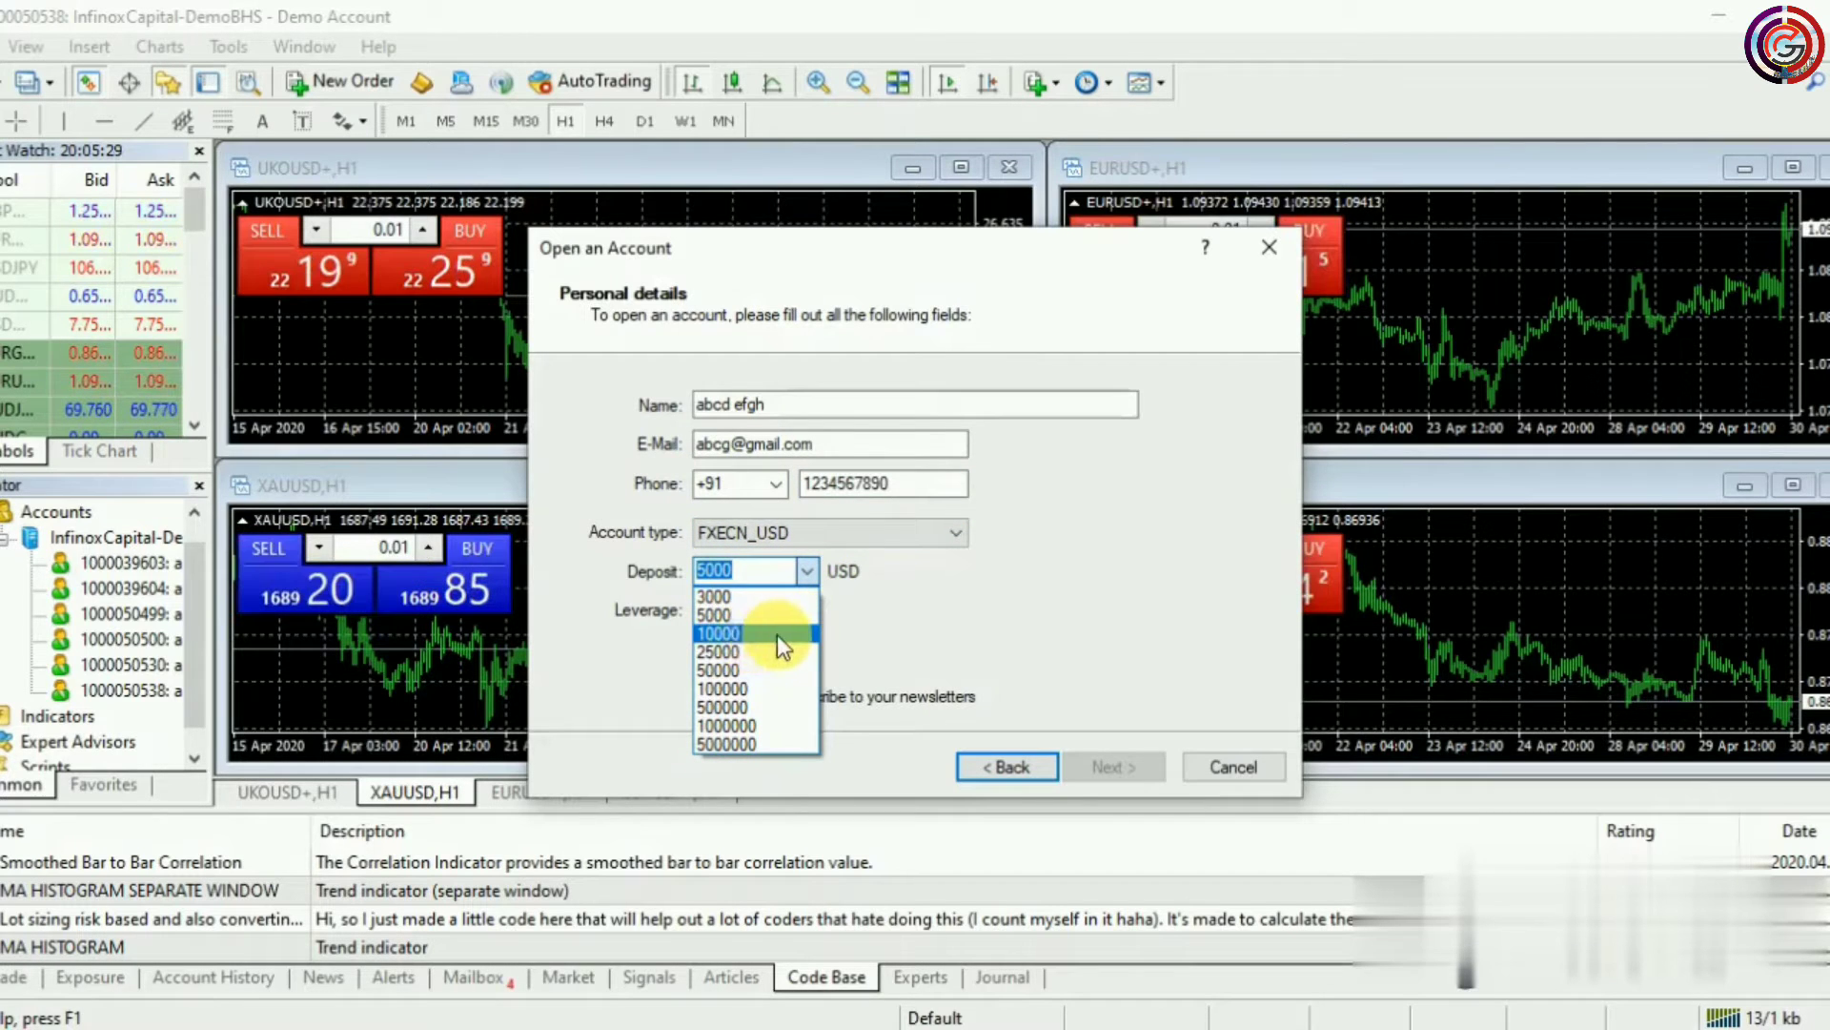
left_click(776, 633)
left_click(806, 615)
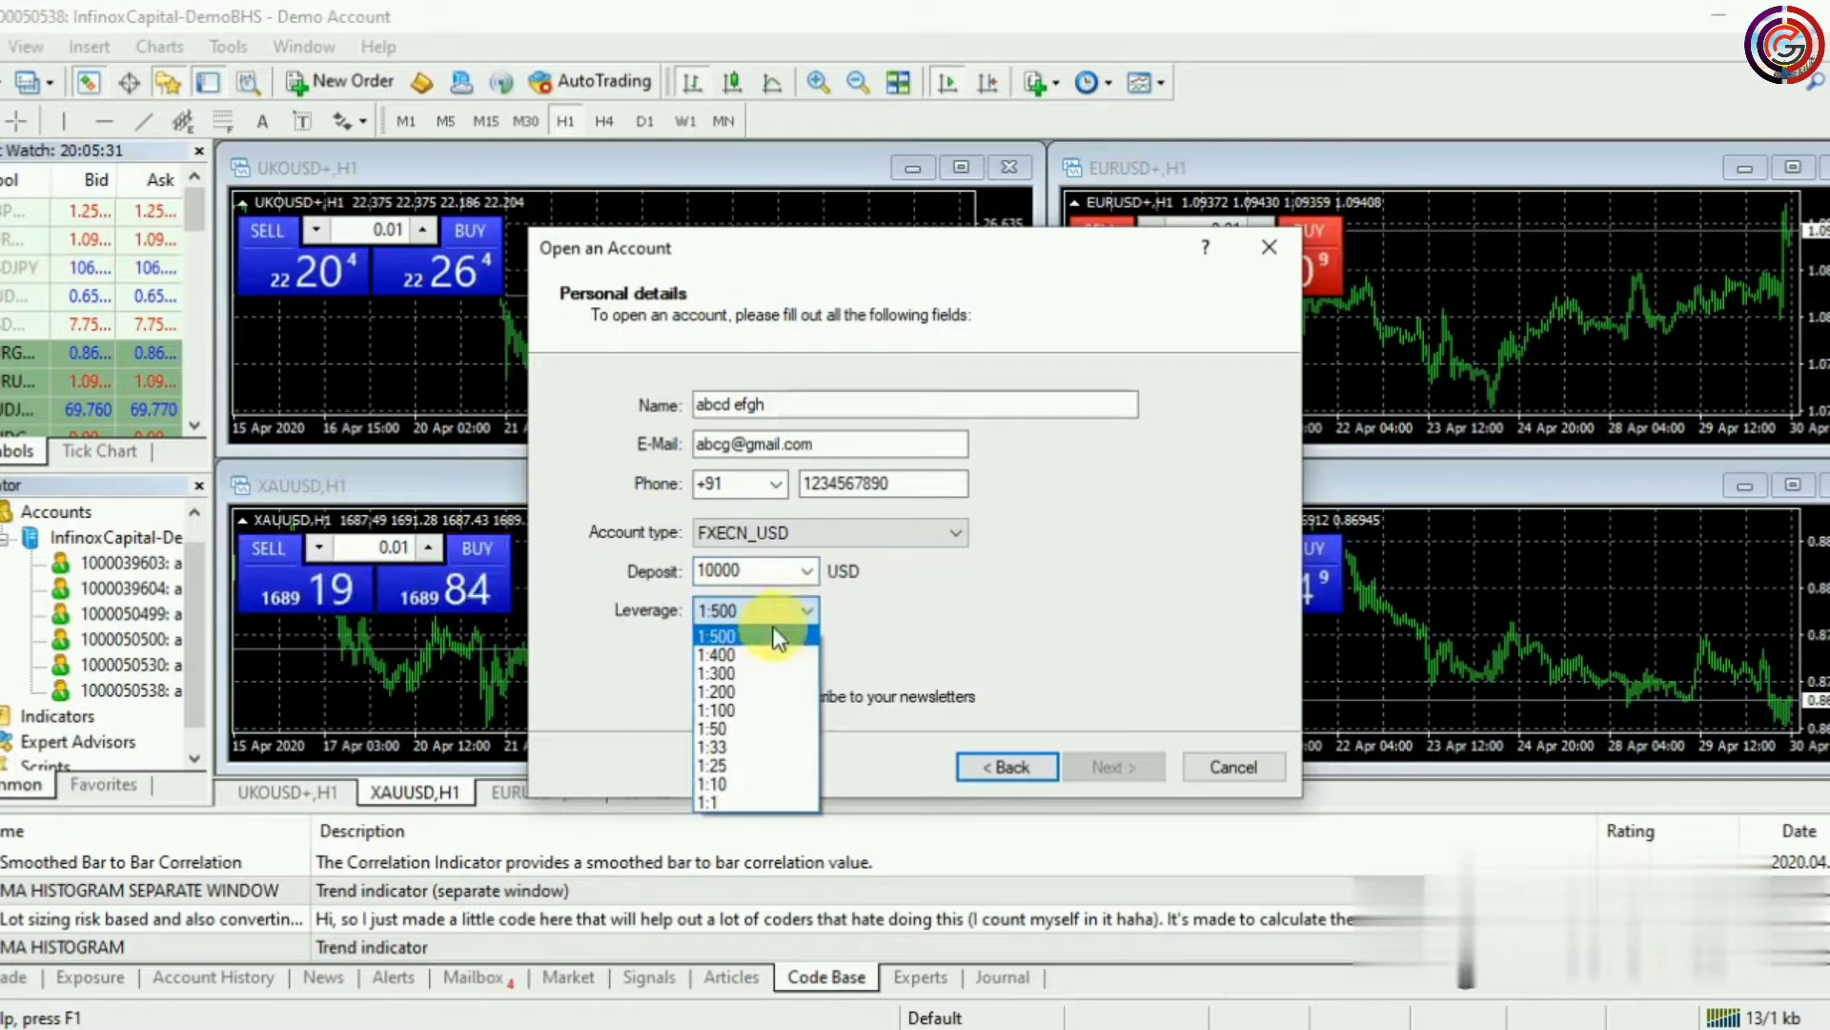
left_click(757, 633)
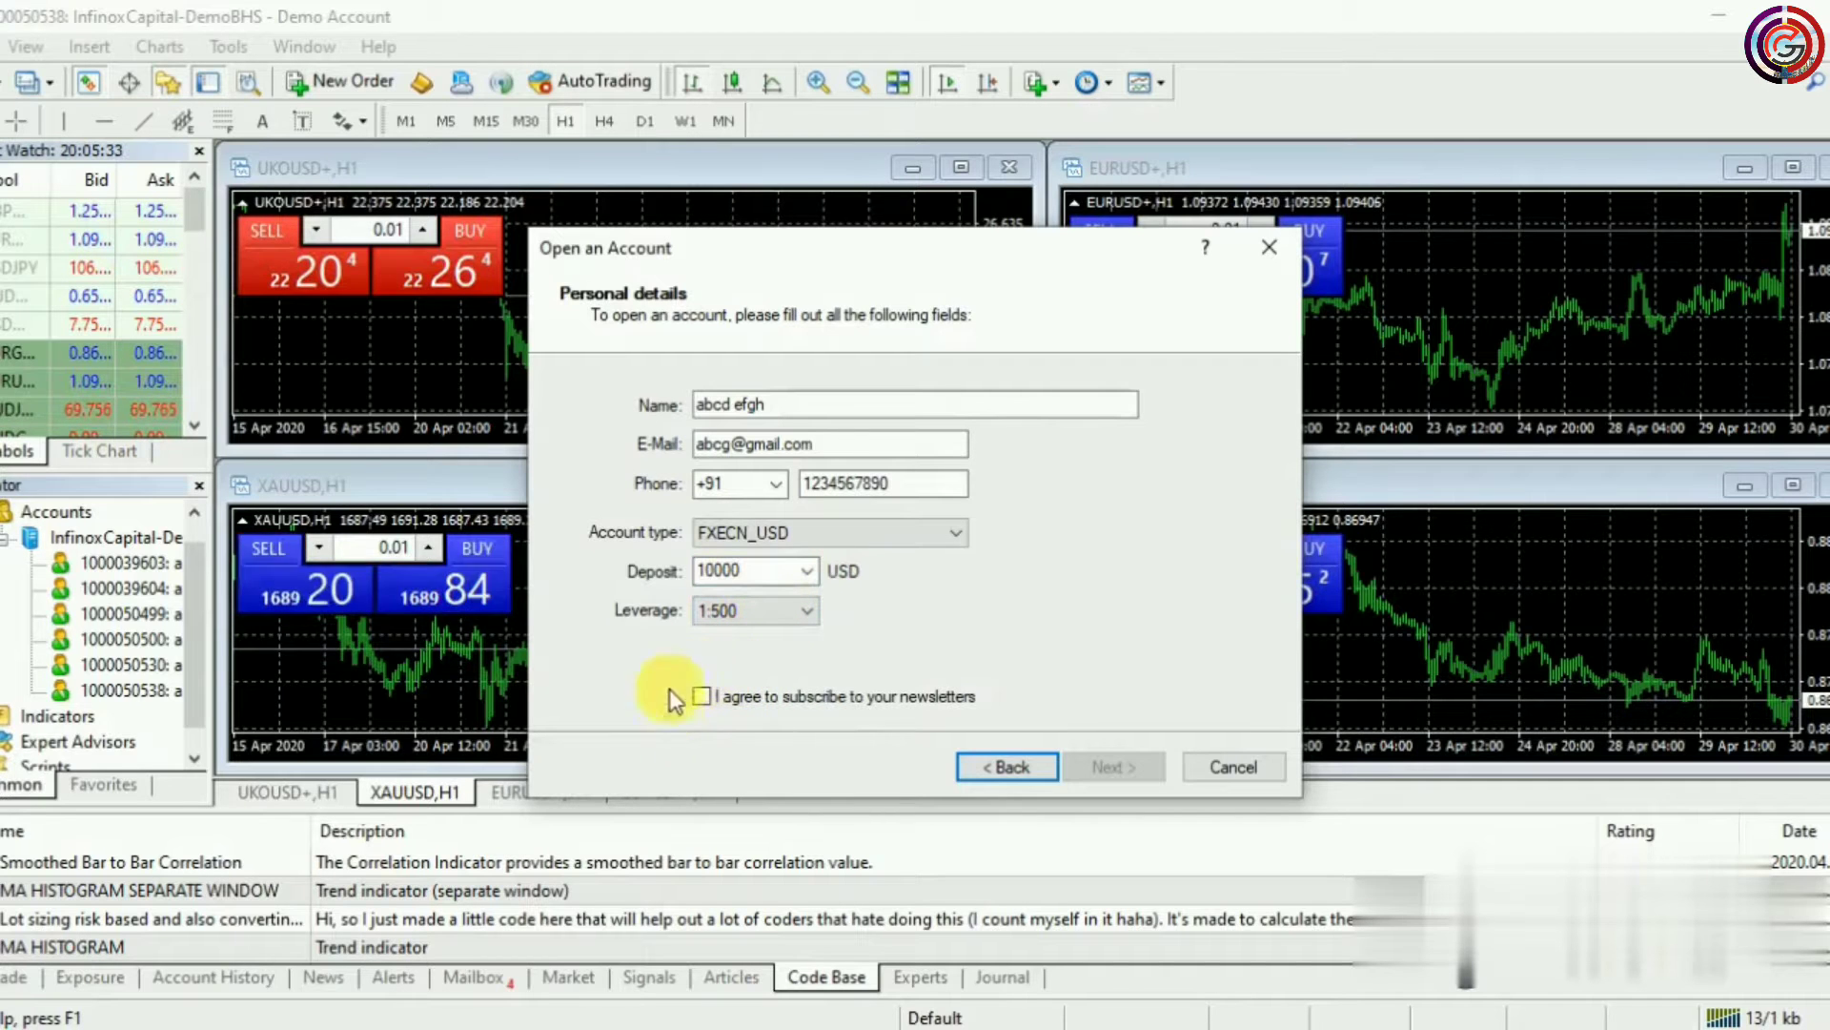
left_click(701, 697)
left_click(1082, 767)
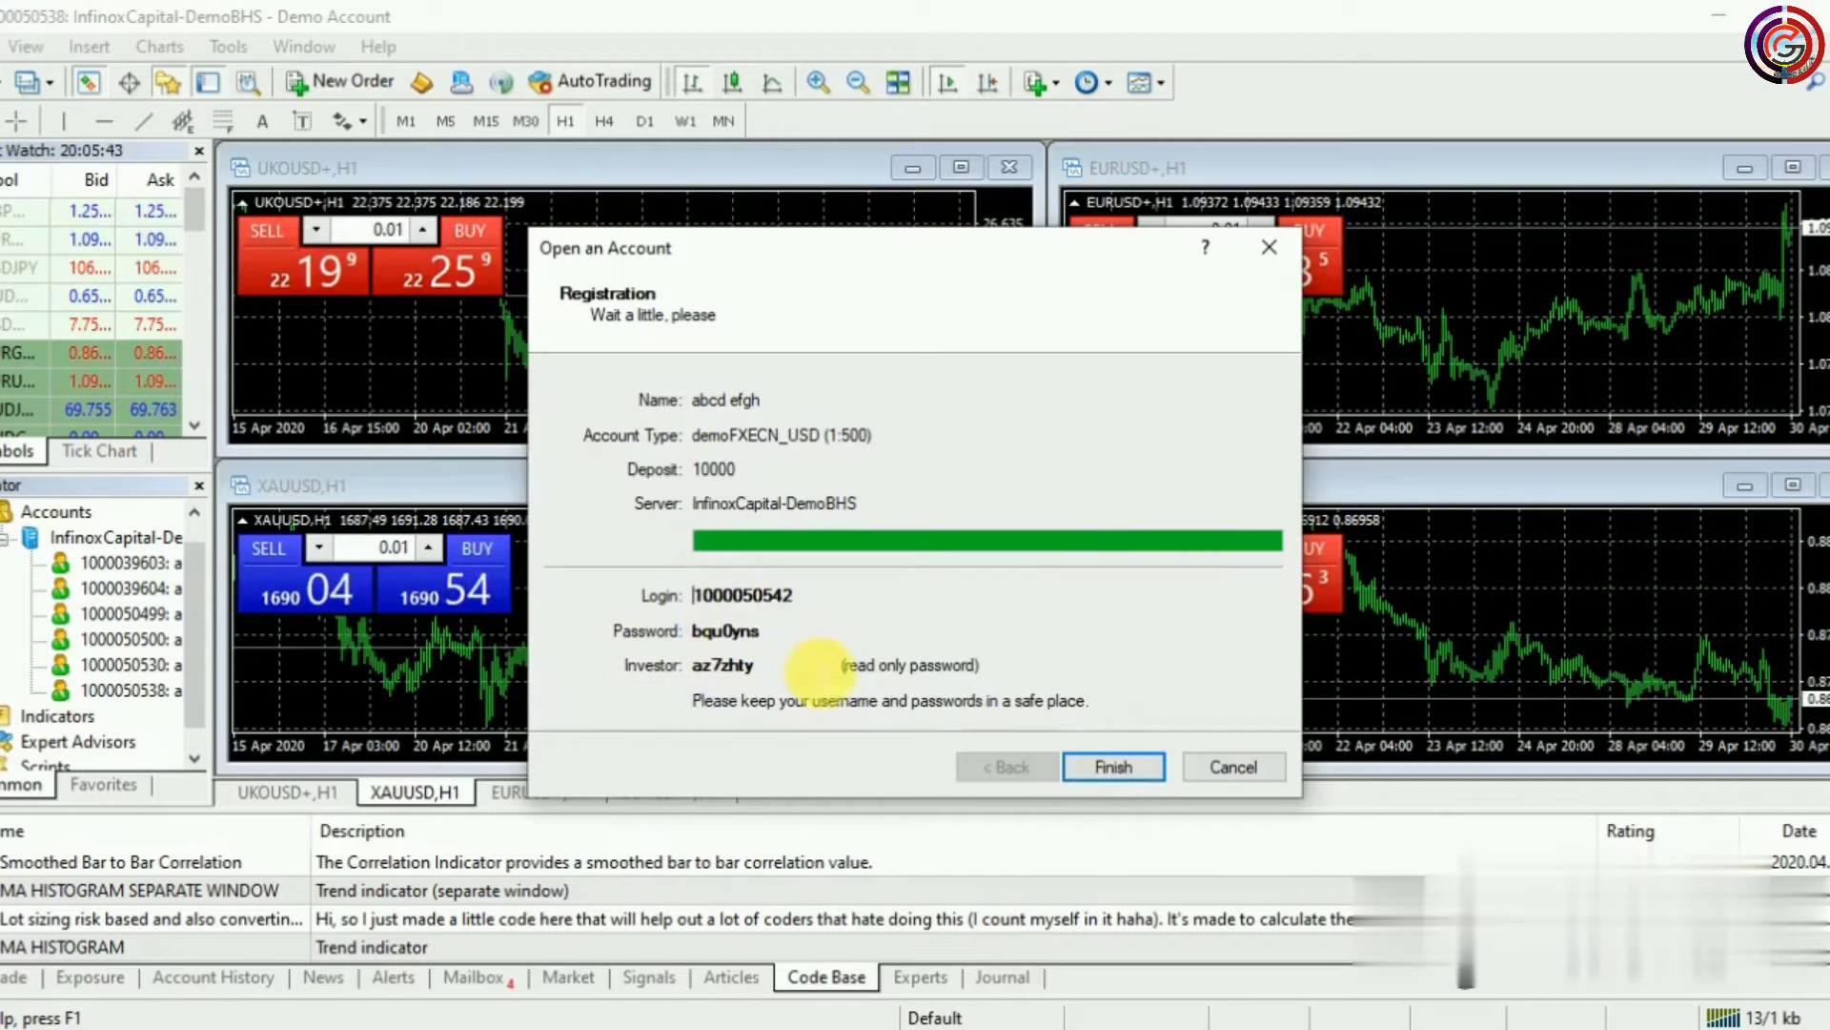
Finish the completed registration and close the account wizard
left_click(1104, 772)
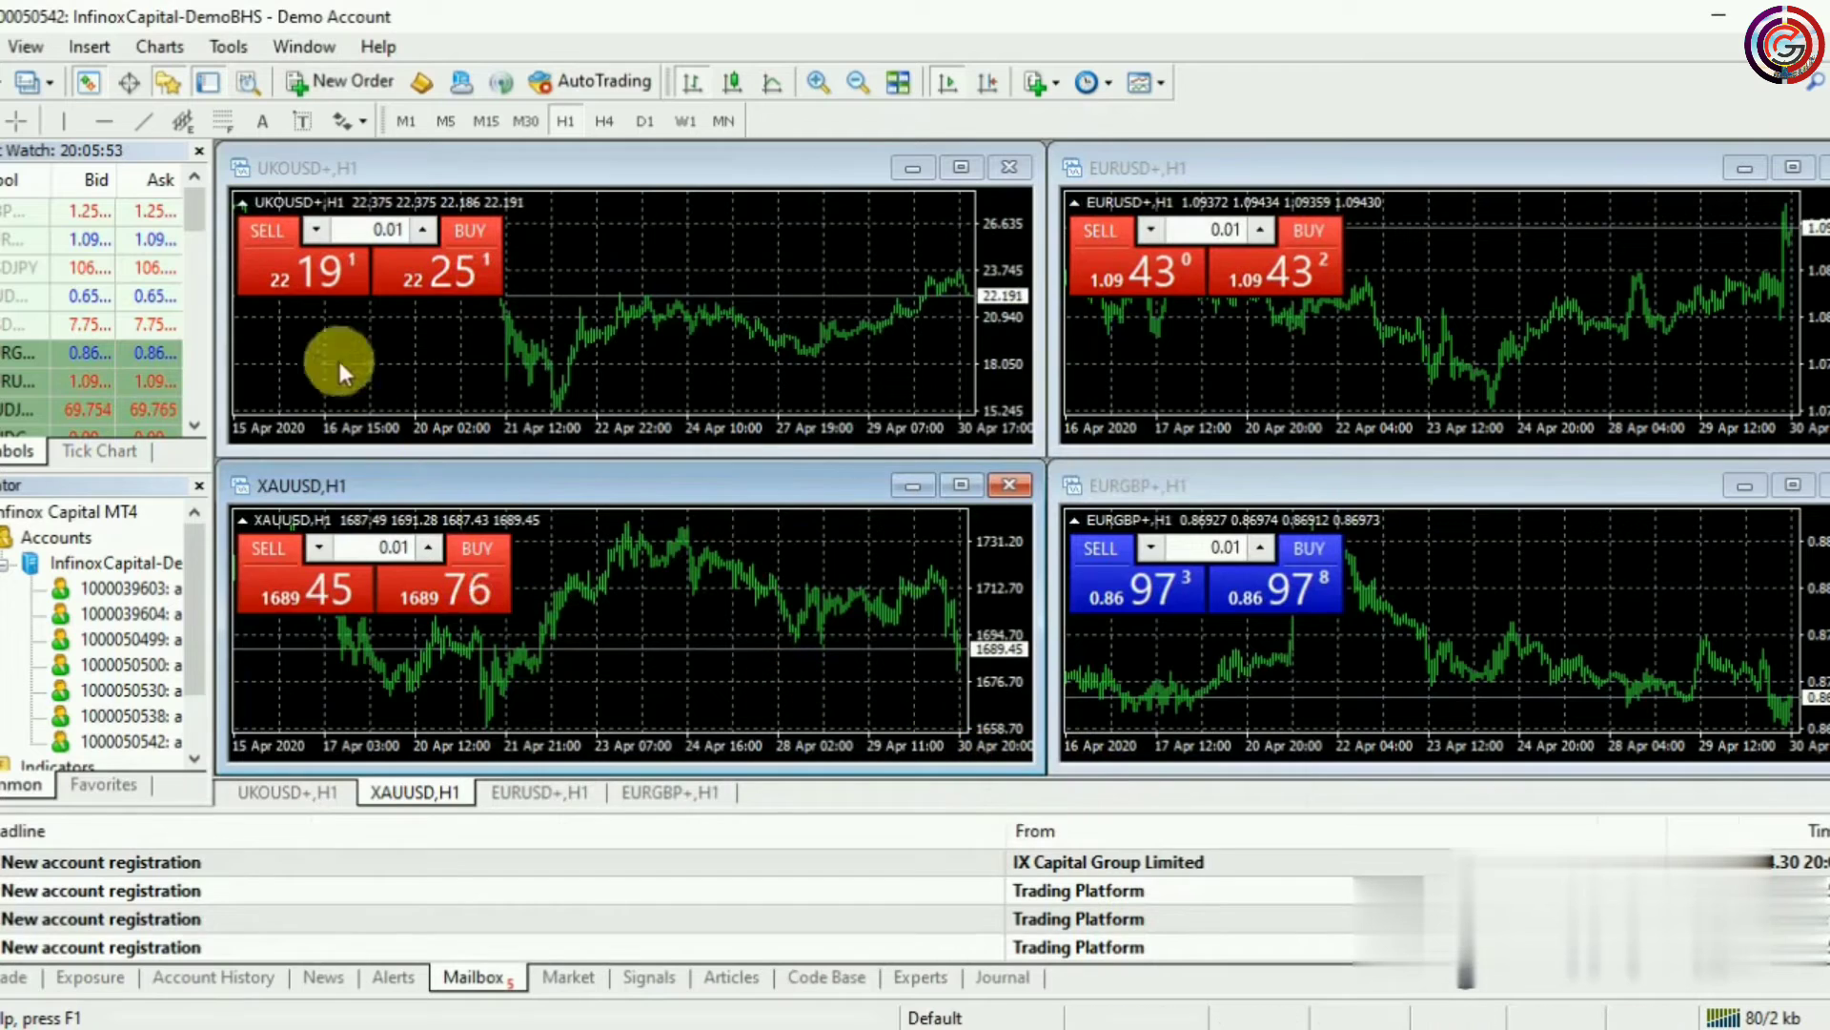
Open the Symbols window from the View menu and collapse the Forex+ group
left_click(23, 52)
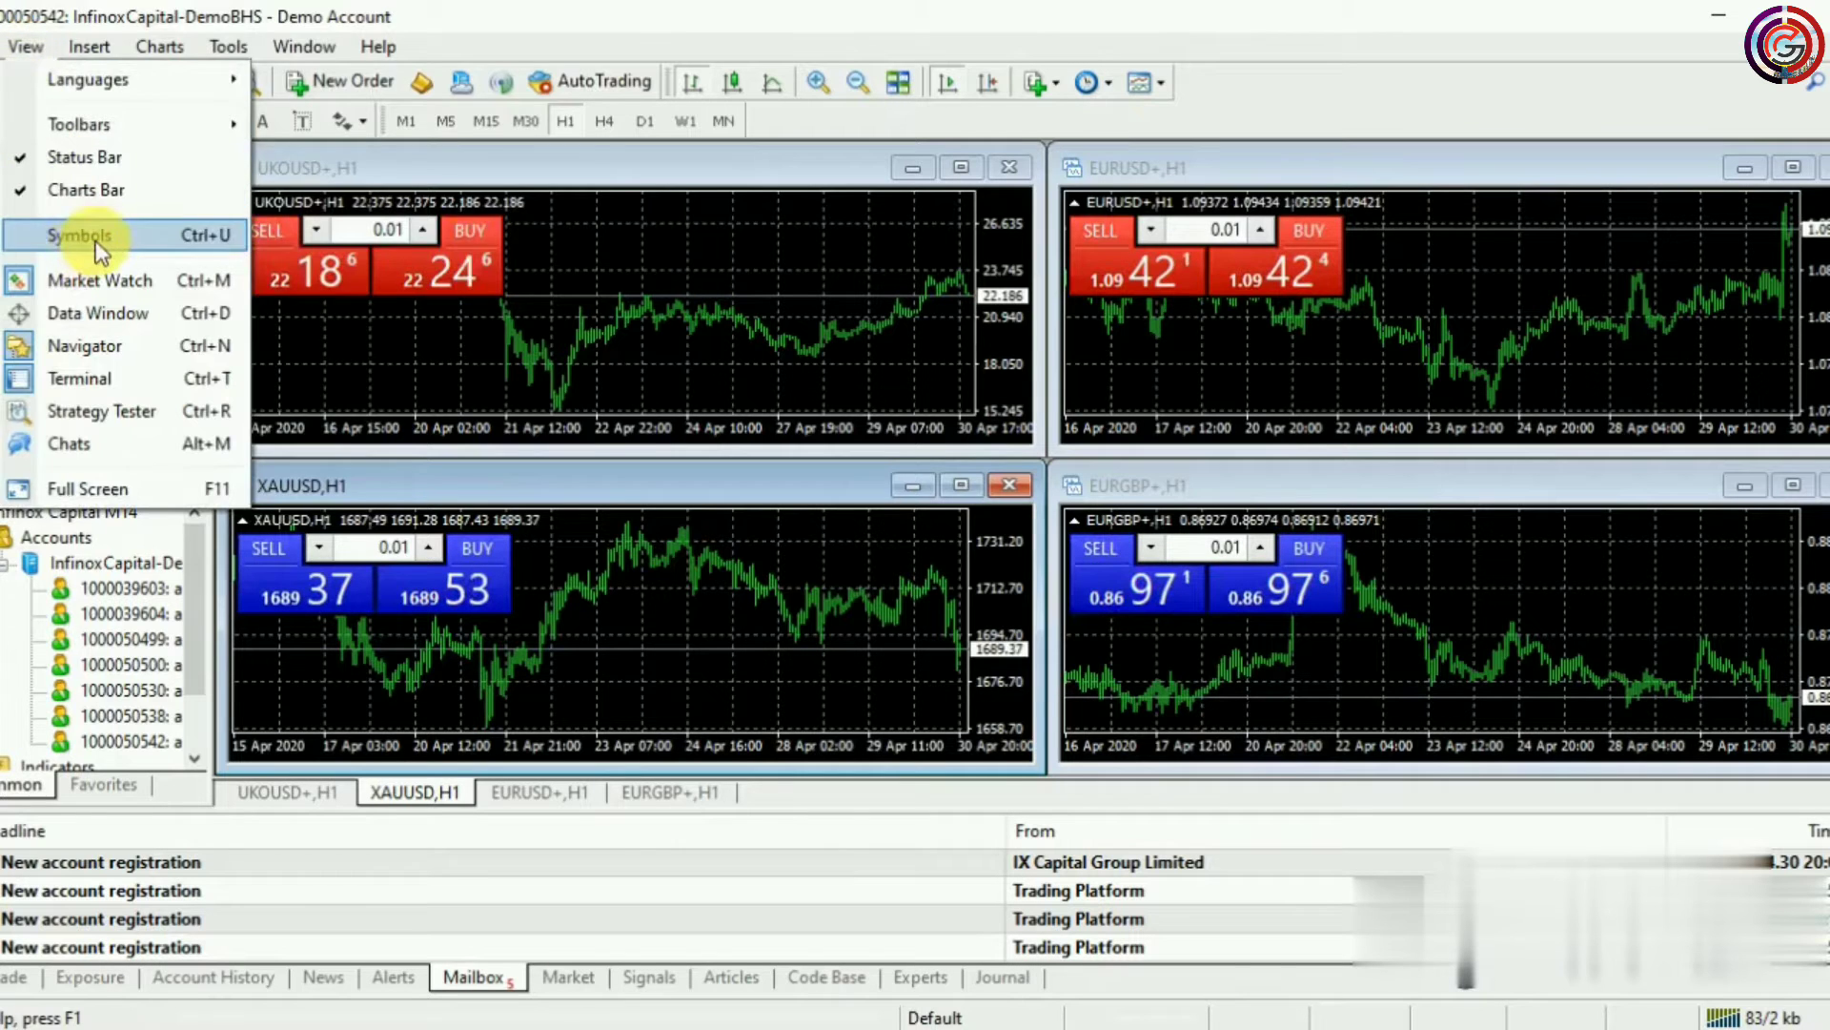
left_click(100, 250)
scroll(148, 296, "up", 2)
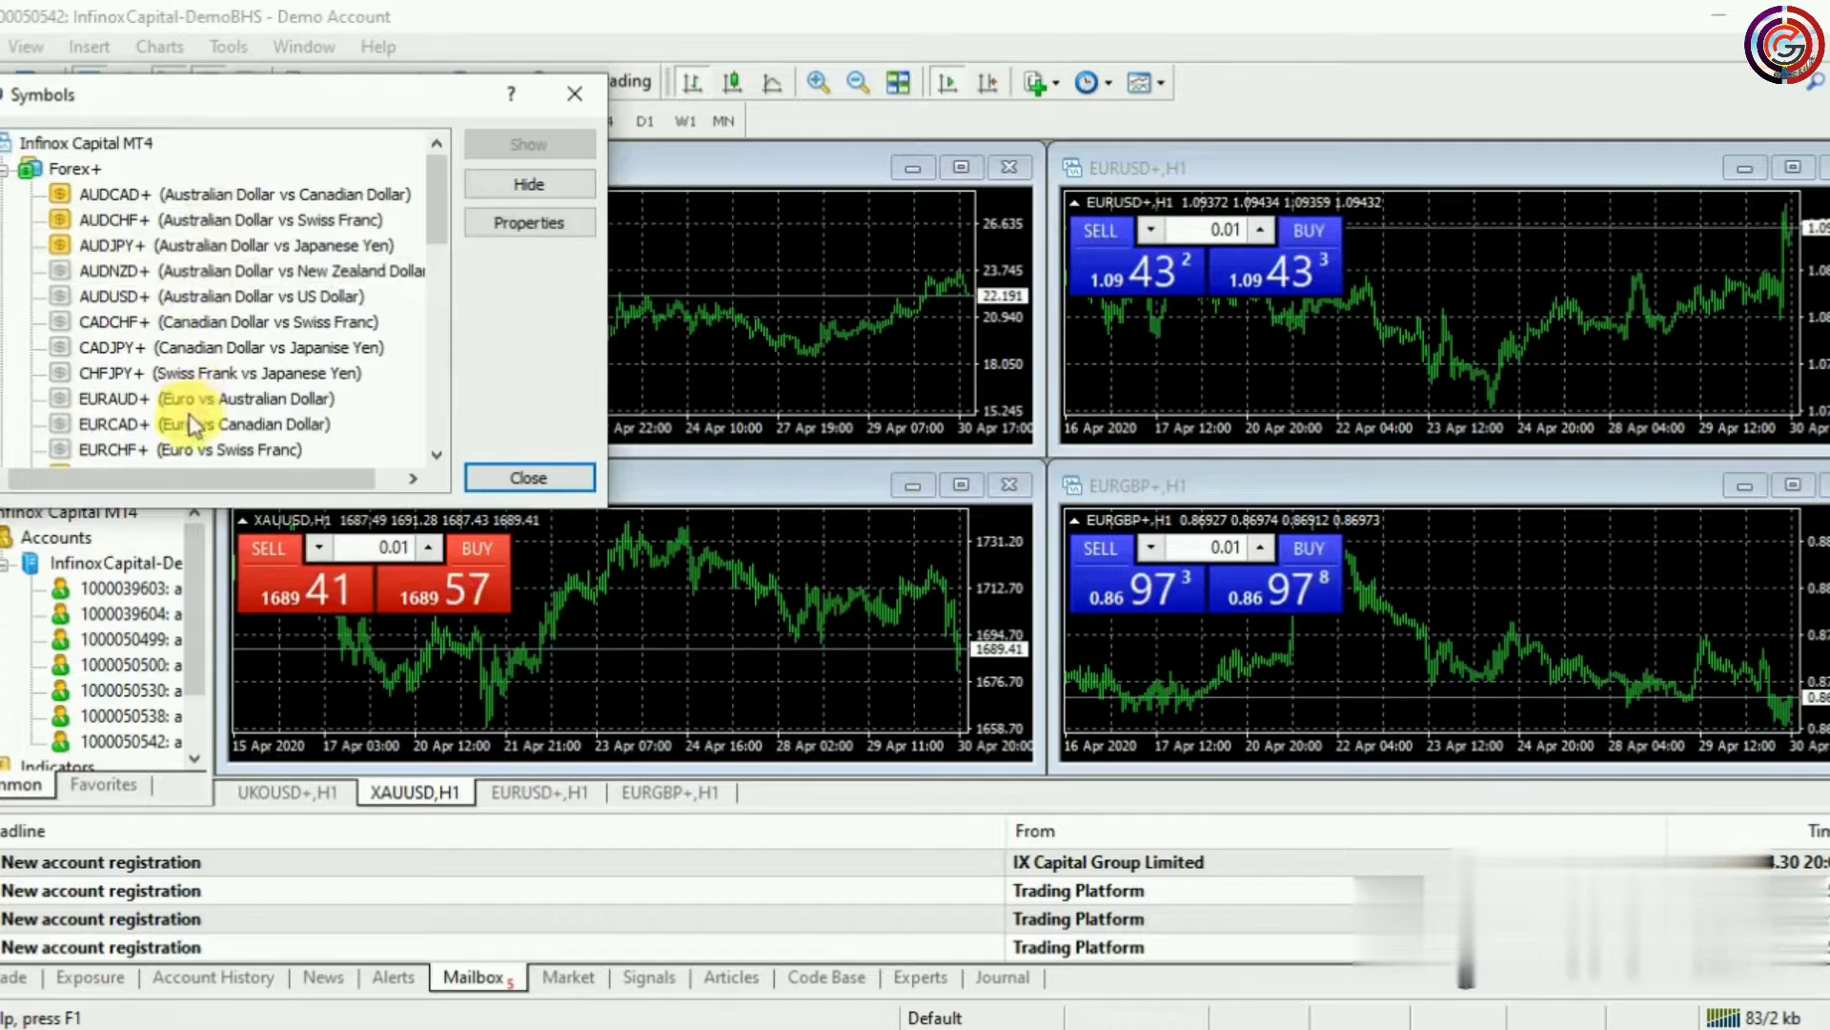
scroll(173, 299, "down", 4)
scroll(172, 299, "down", 1)
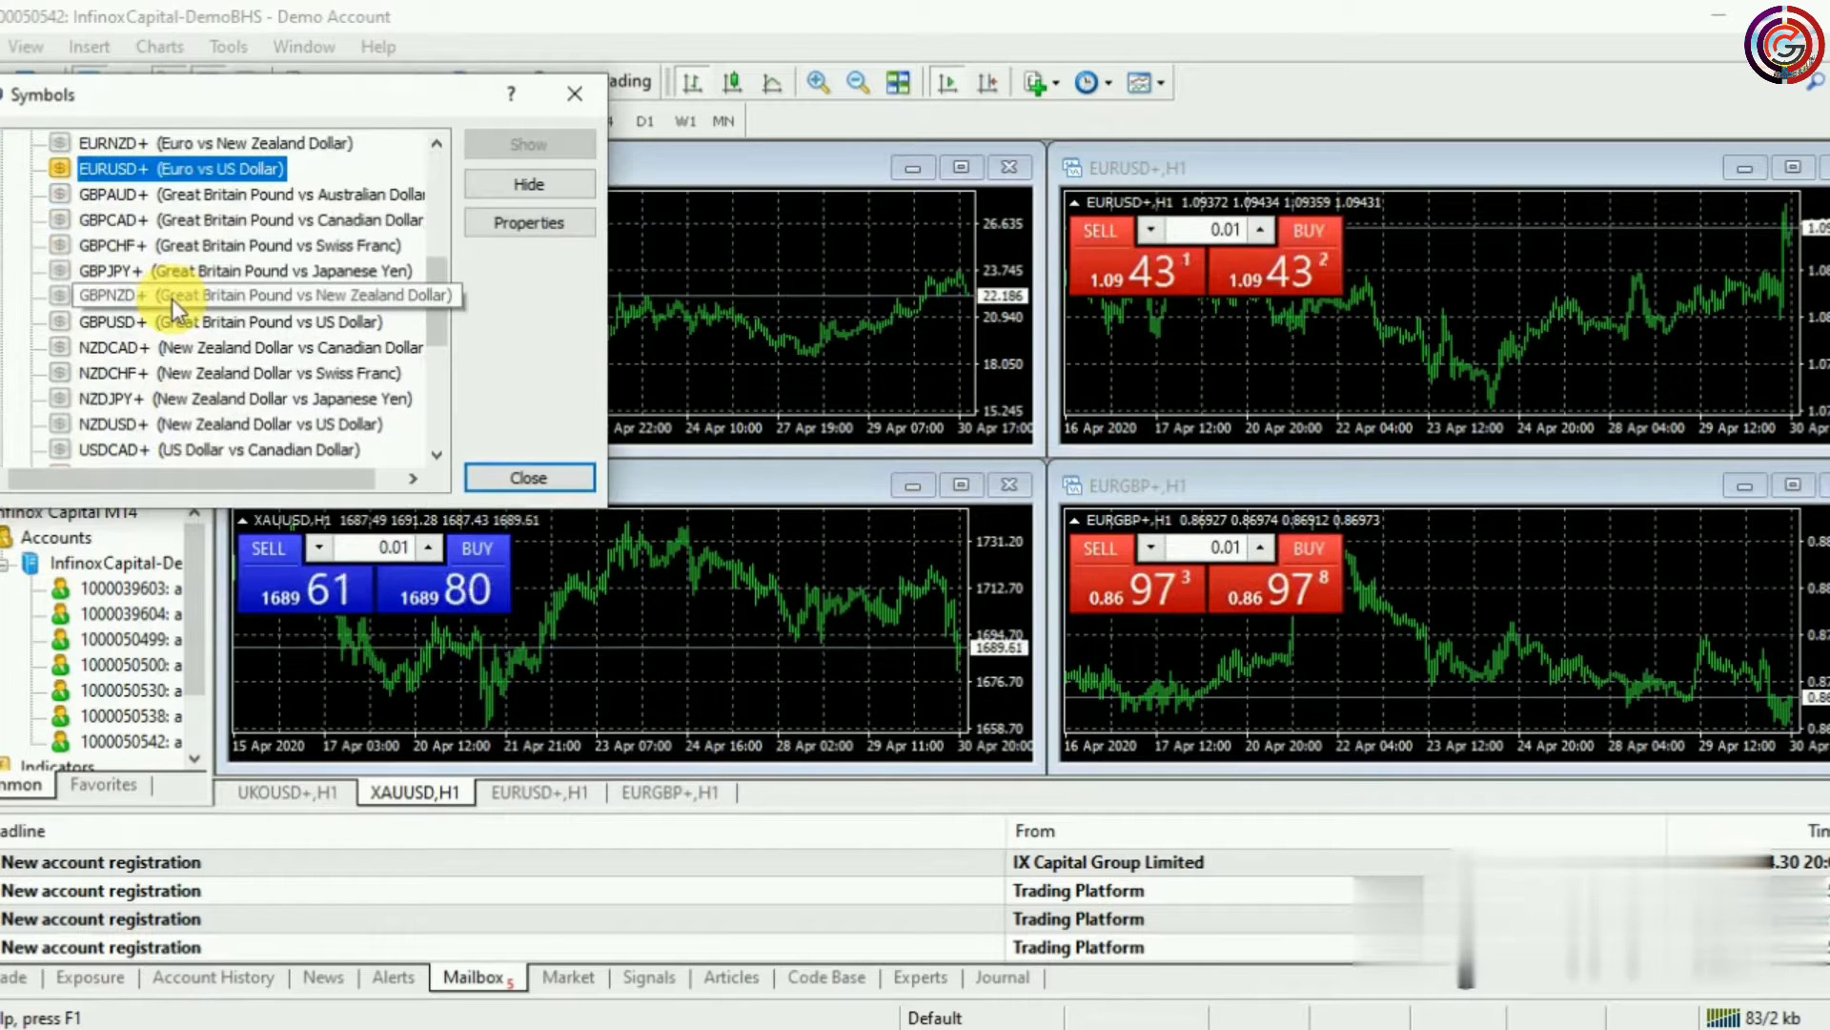
scroll(172, 299, "down", 4)
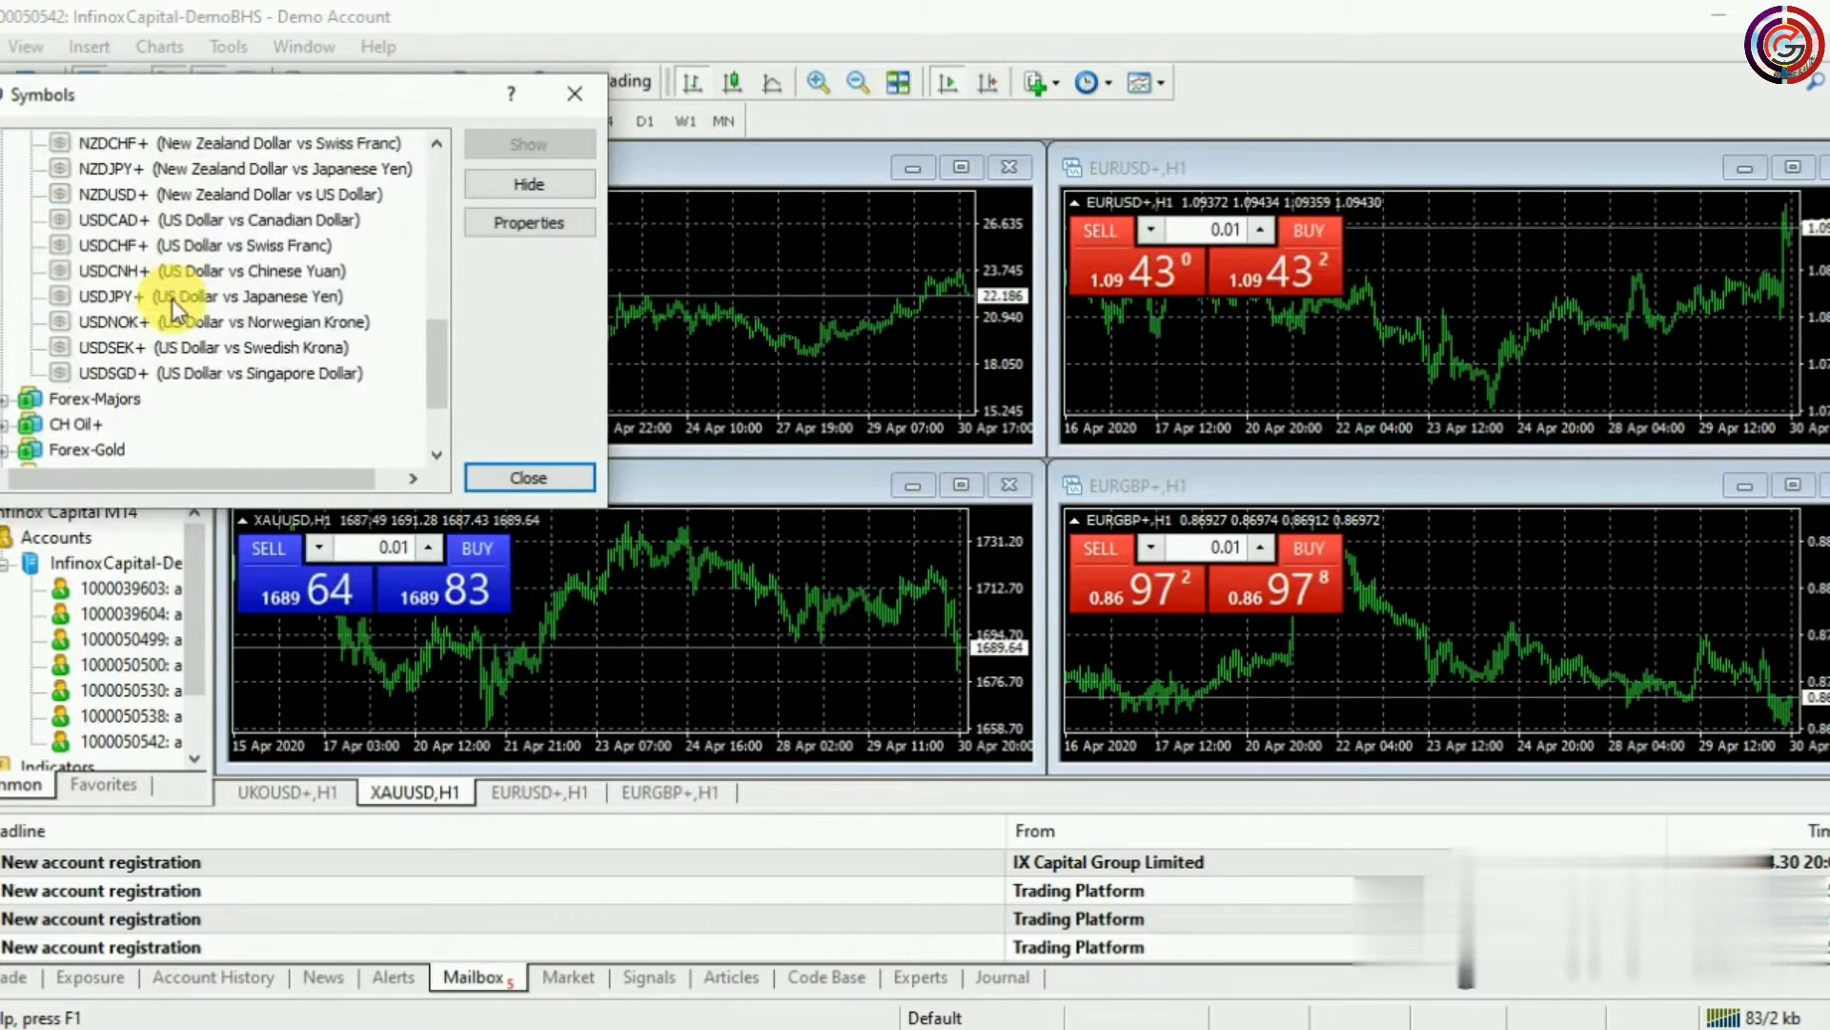
scroll(171, 299, "up", 10)
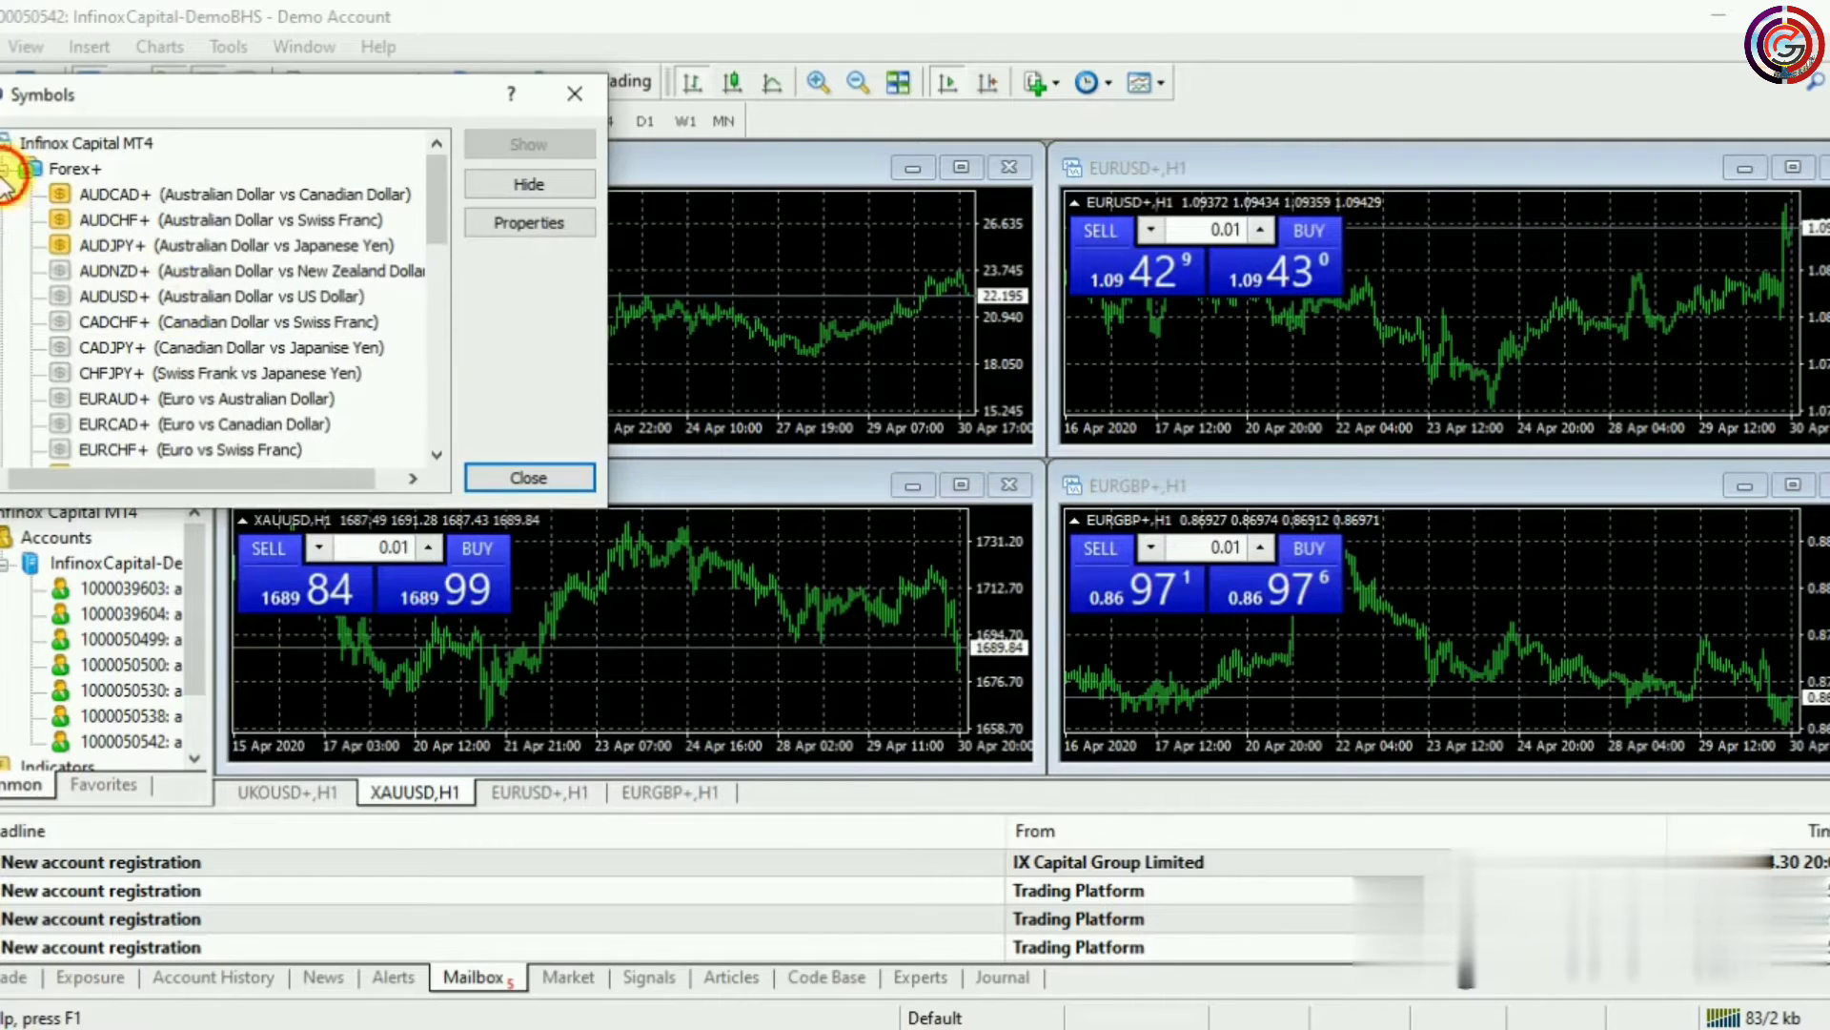
double_click(78, 176)
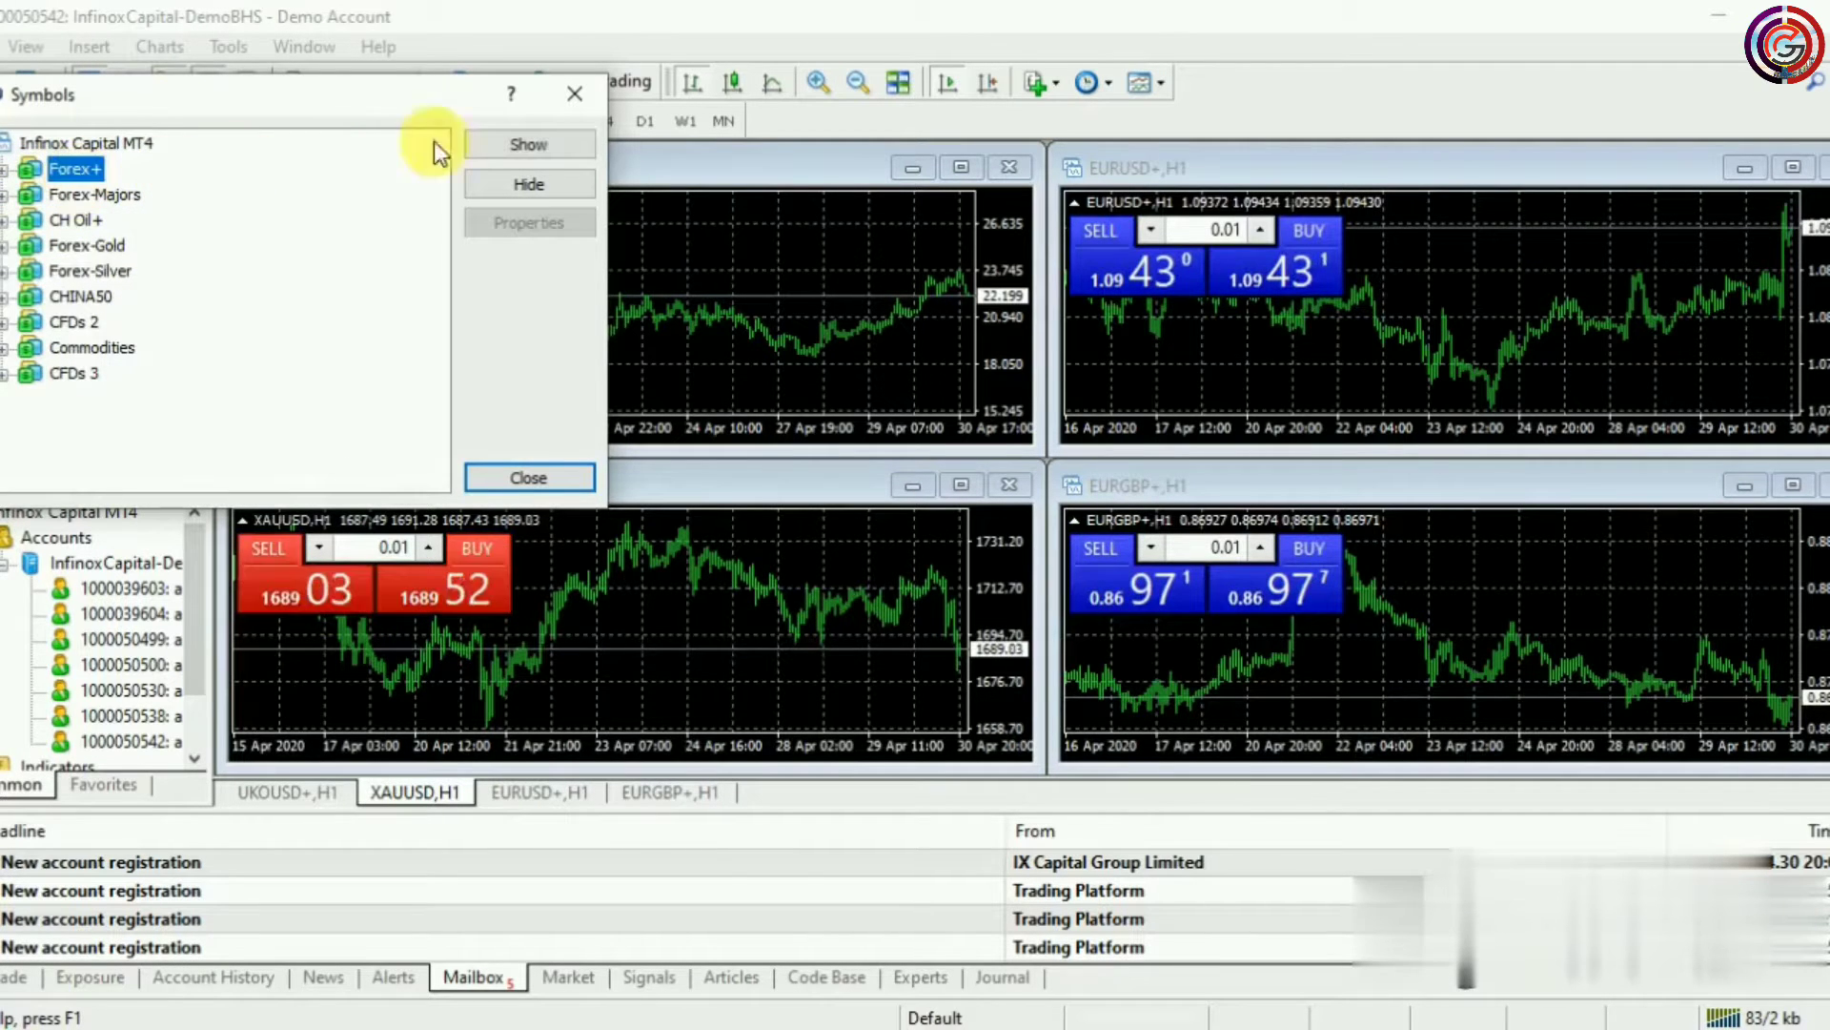
Show all symbols in the Forex-Majors, CH Oil+, Forex-Gold and Forex-Silver groups
left_click(118, 196)
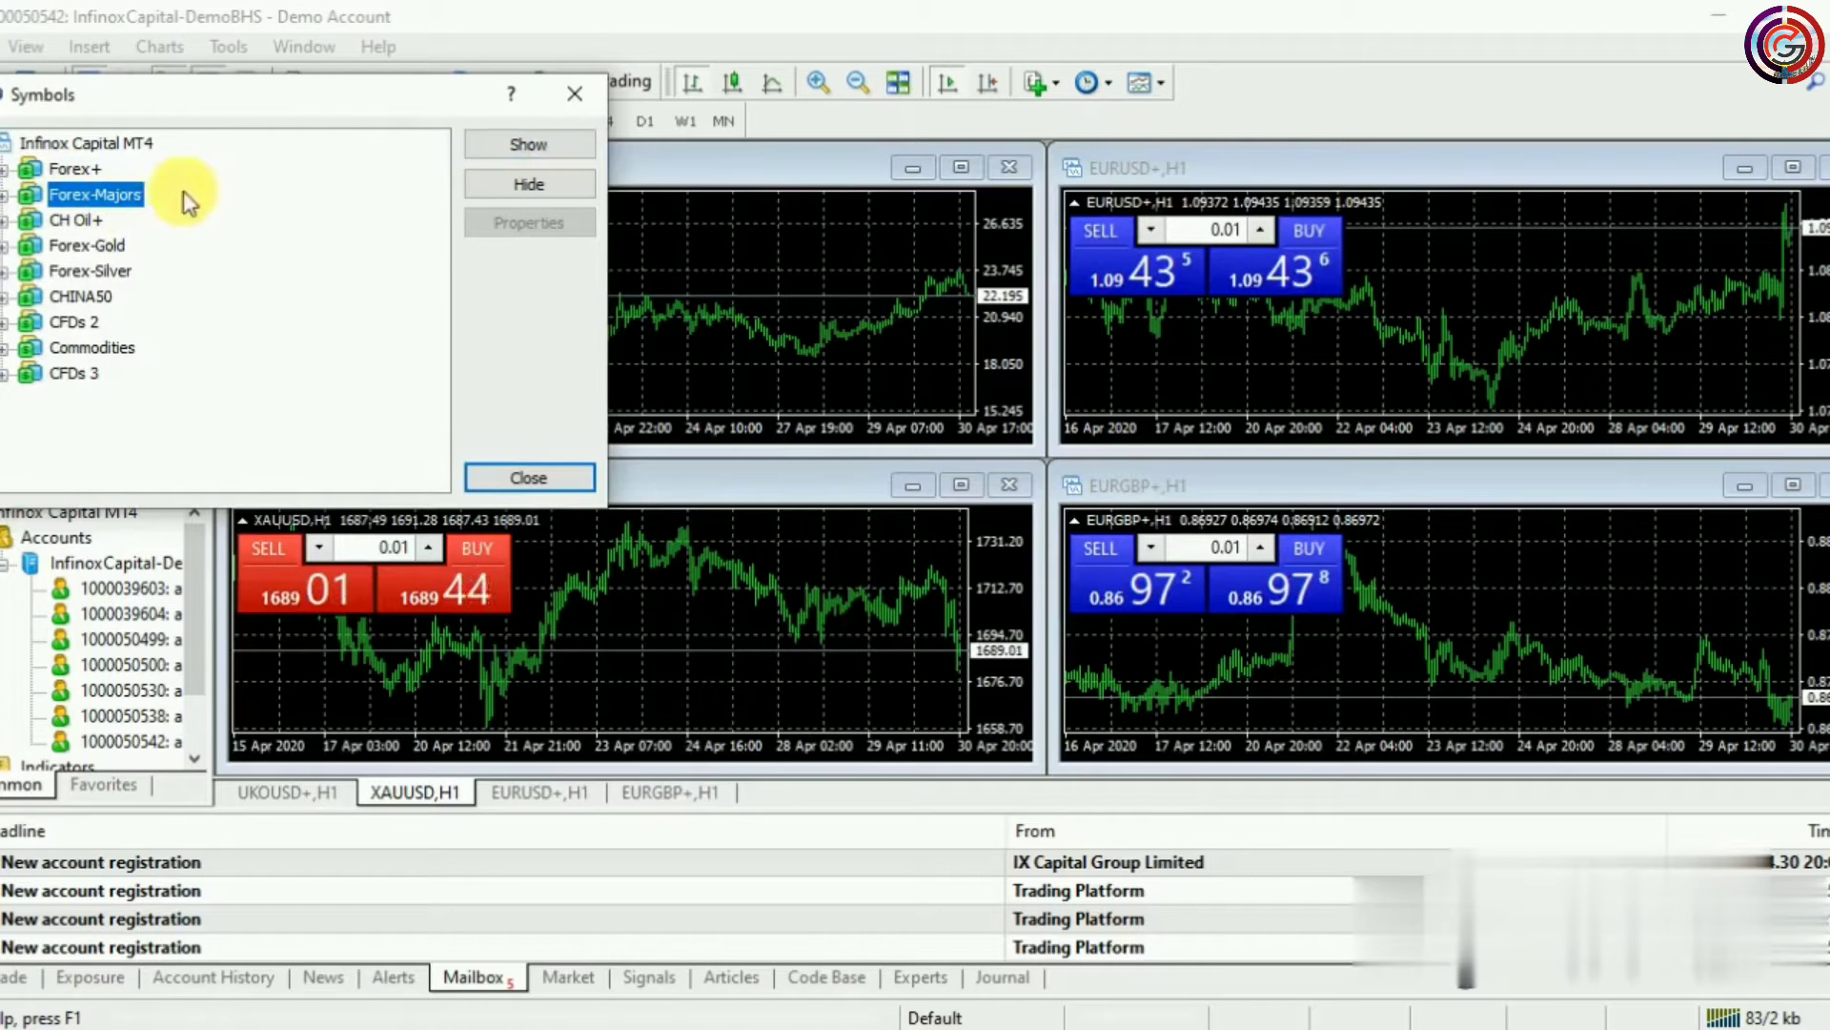
left_click(506, 145)
left_click(76, 217)
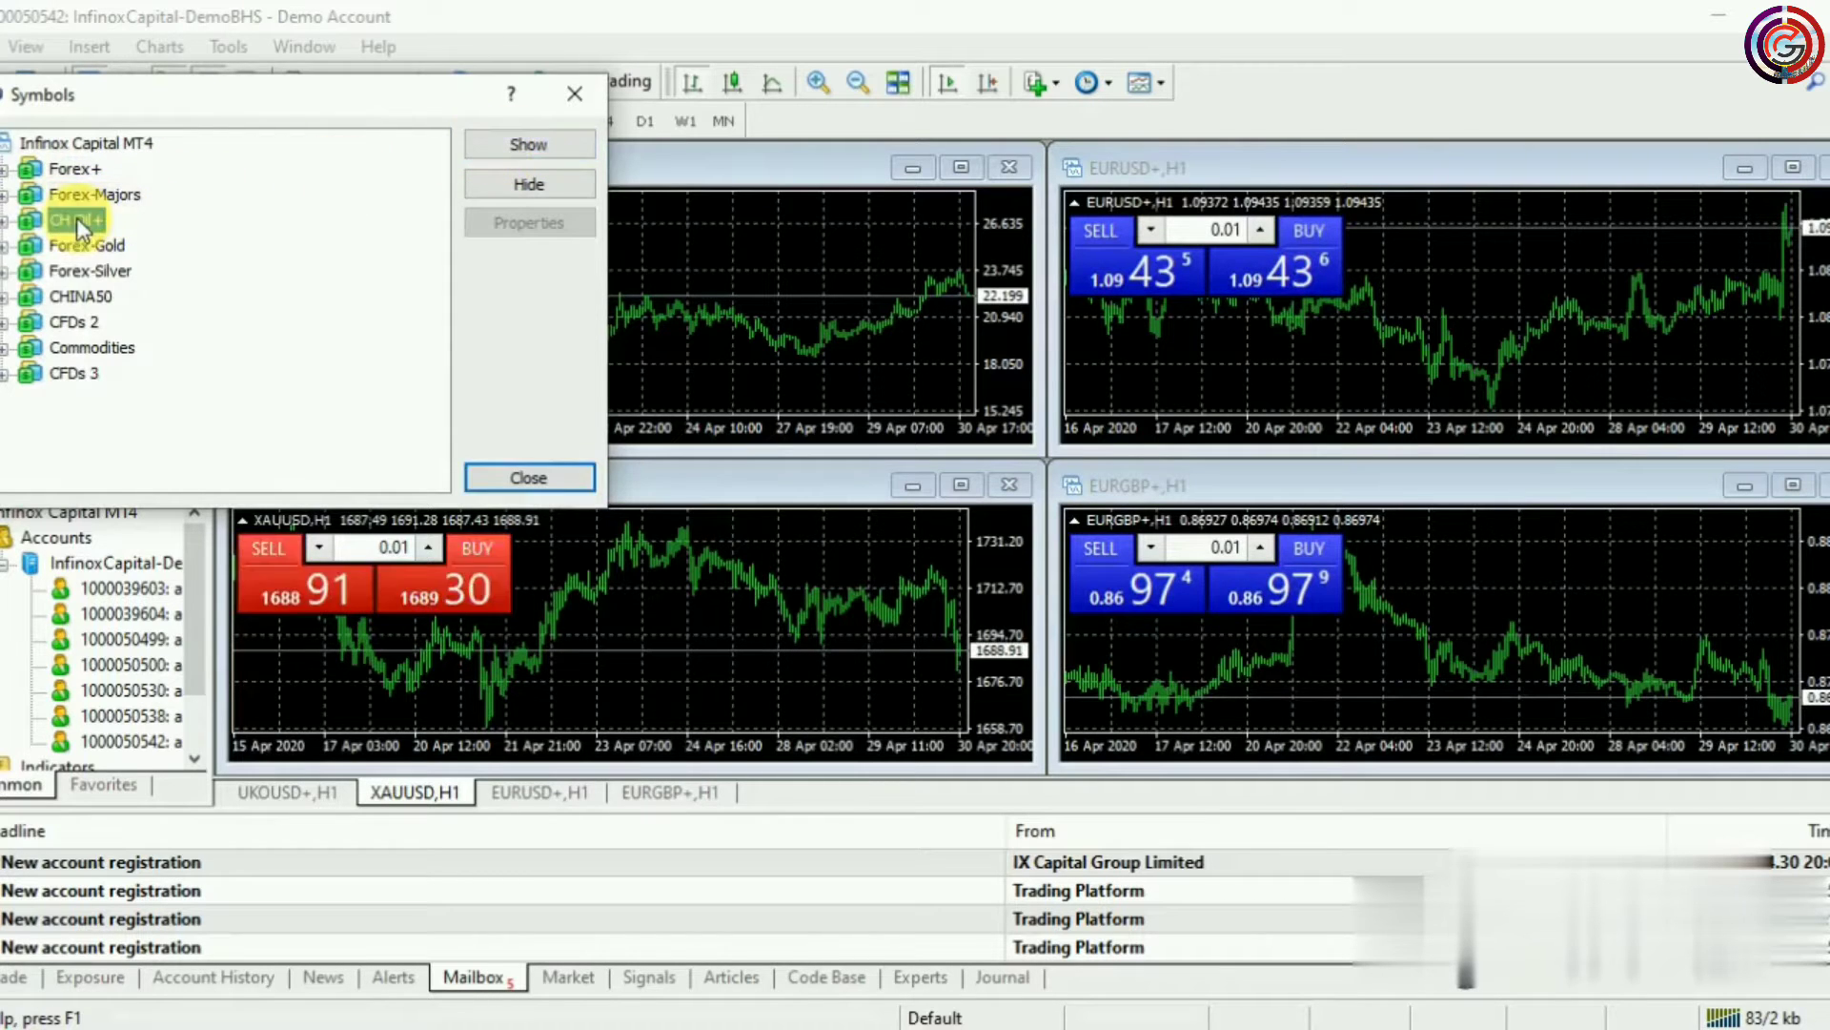
left_click(523, 144)
left_click(82, 244)
left_click(497, 148)
left_click(95, 275)
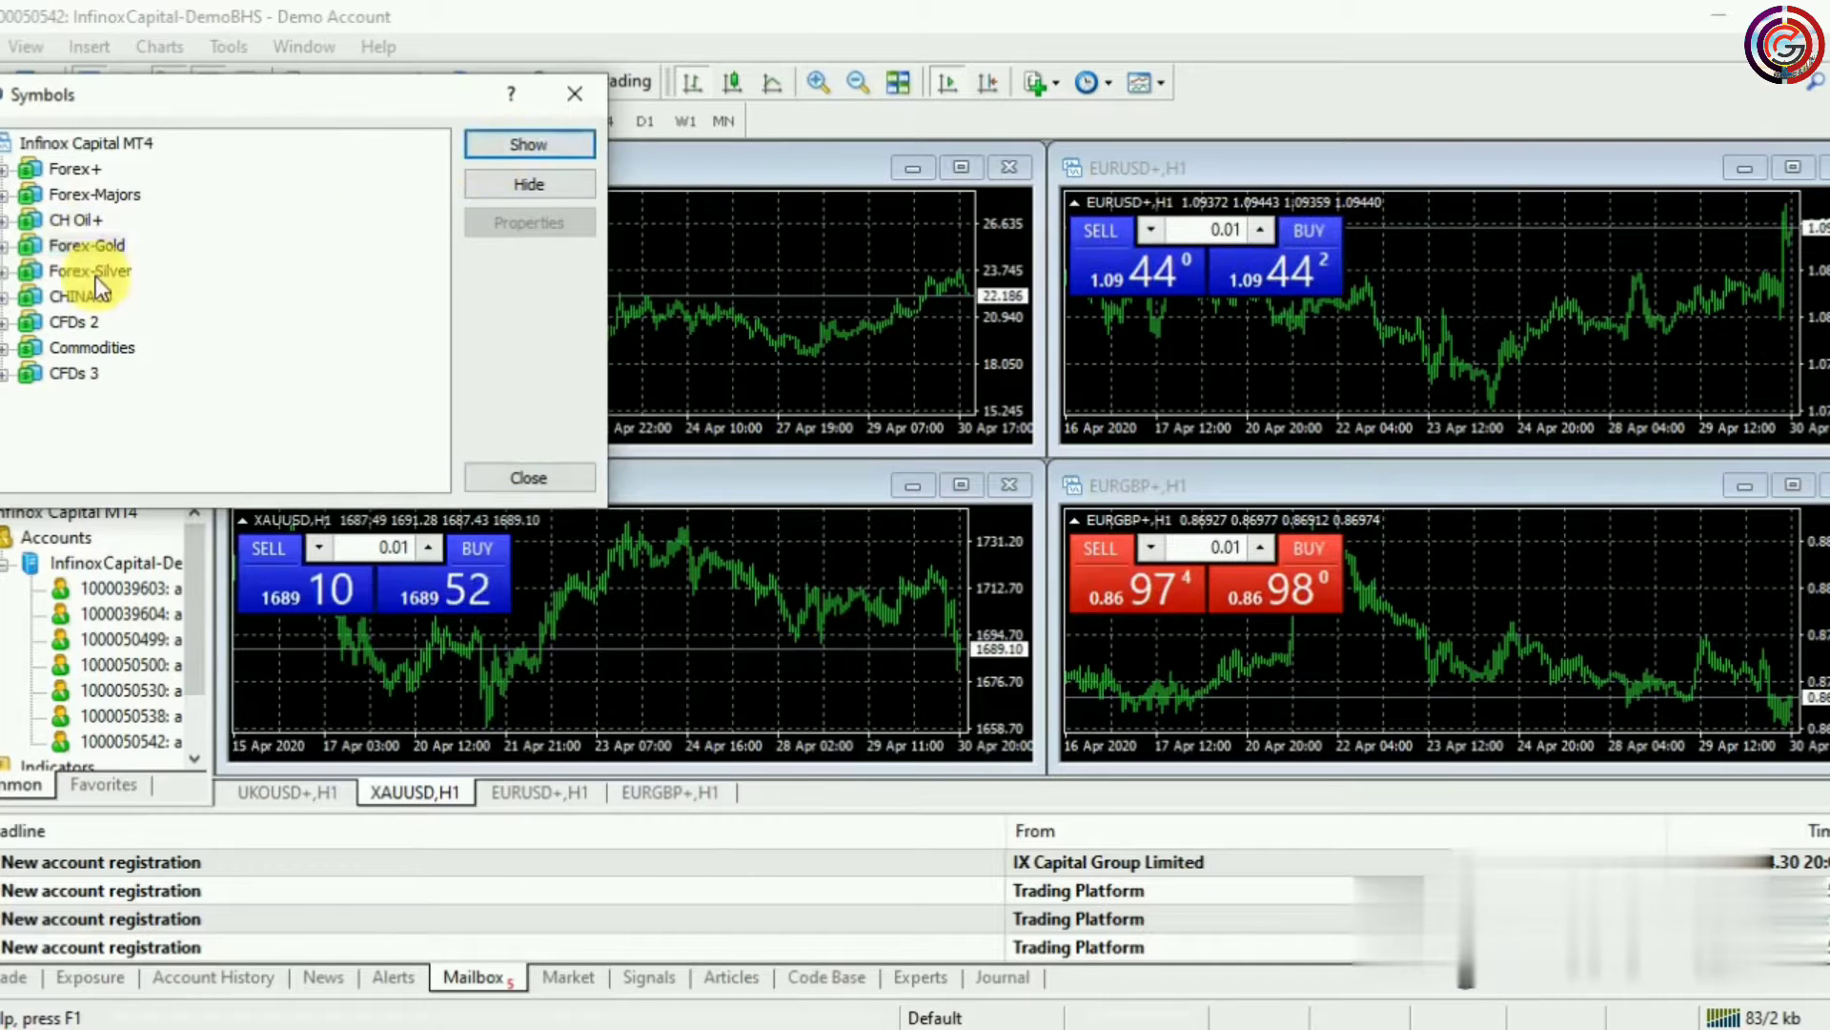
left_click(523, 146)
Show the CHINA50, CFDs 2, Commodities and CFDs 3 groups, then close Symbols
left_click(67, 297)
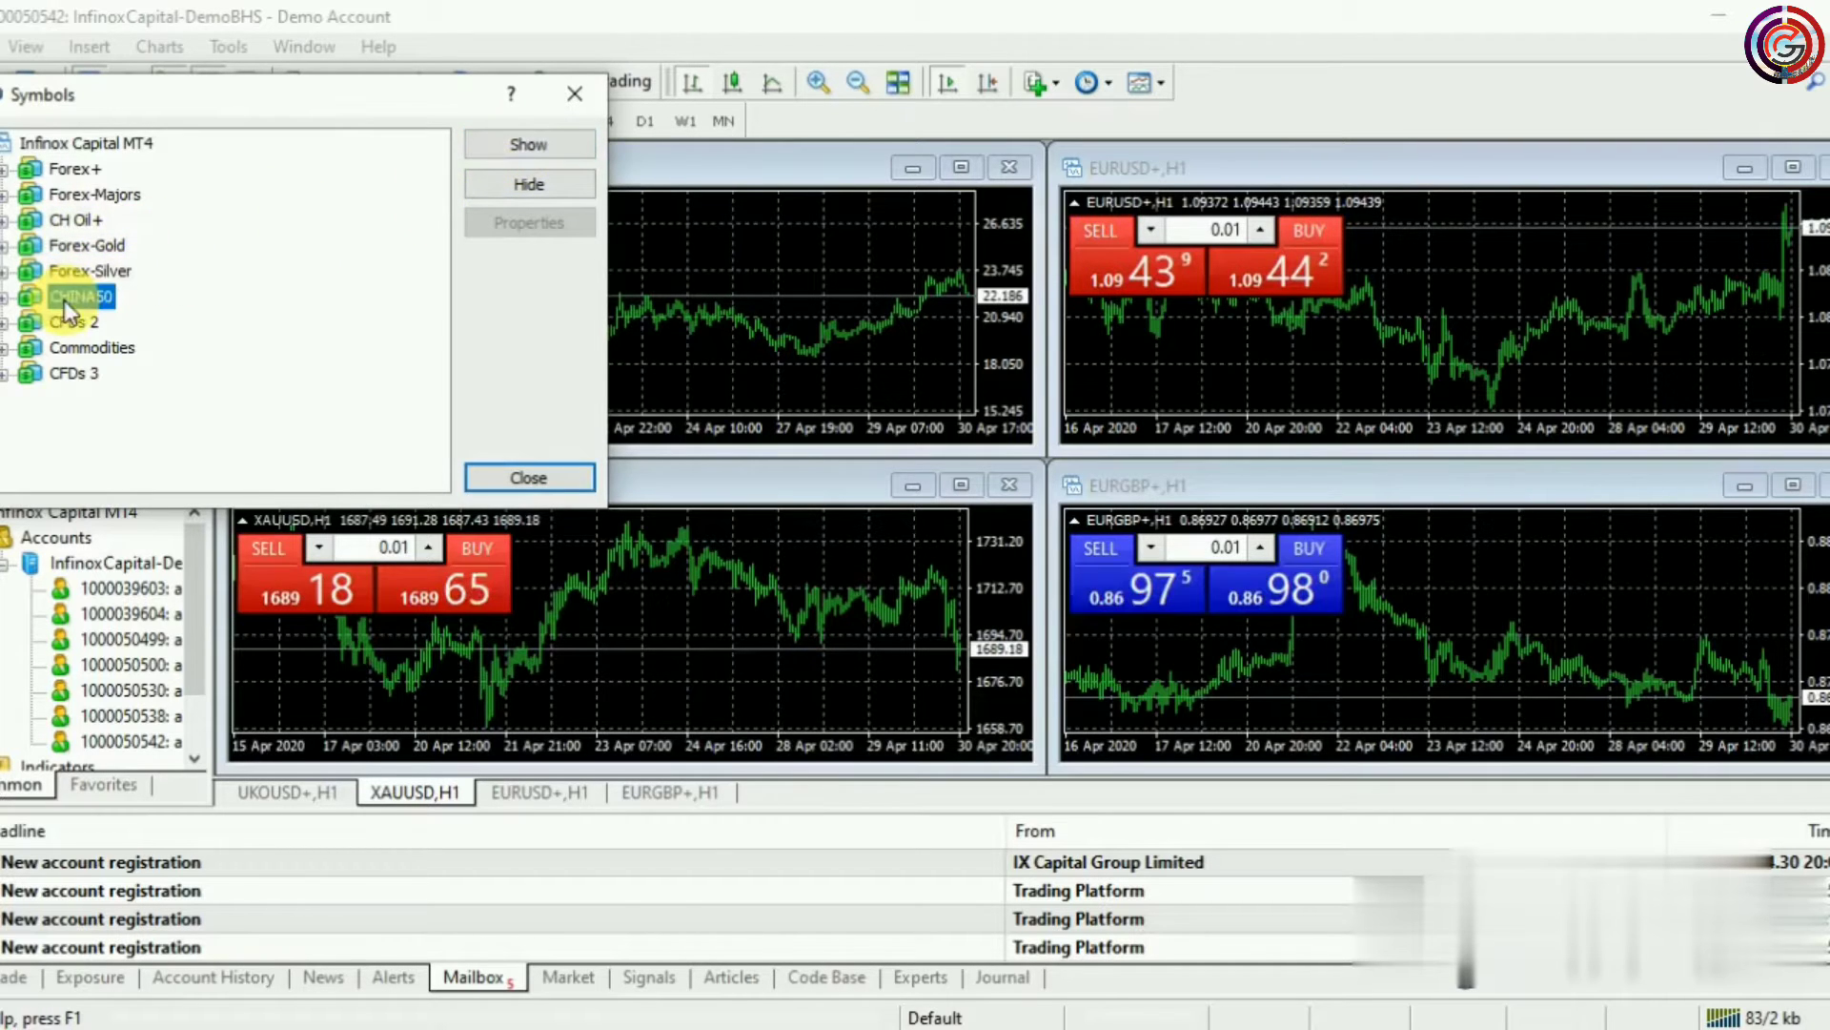
left_click(490, 150)
left_click(58, 322)
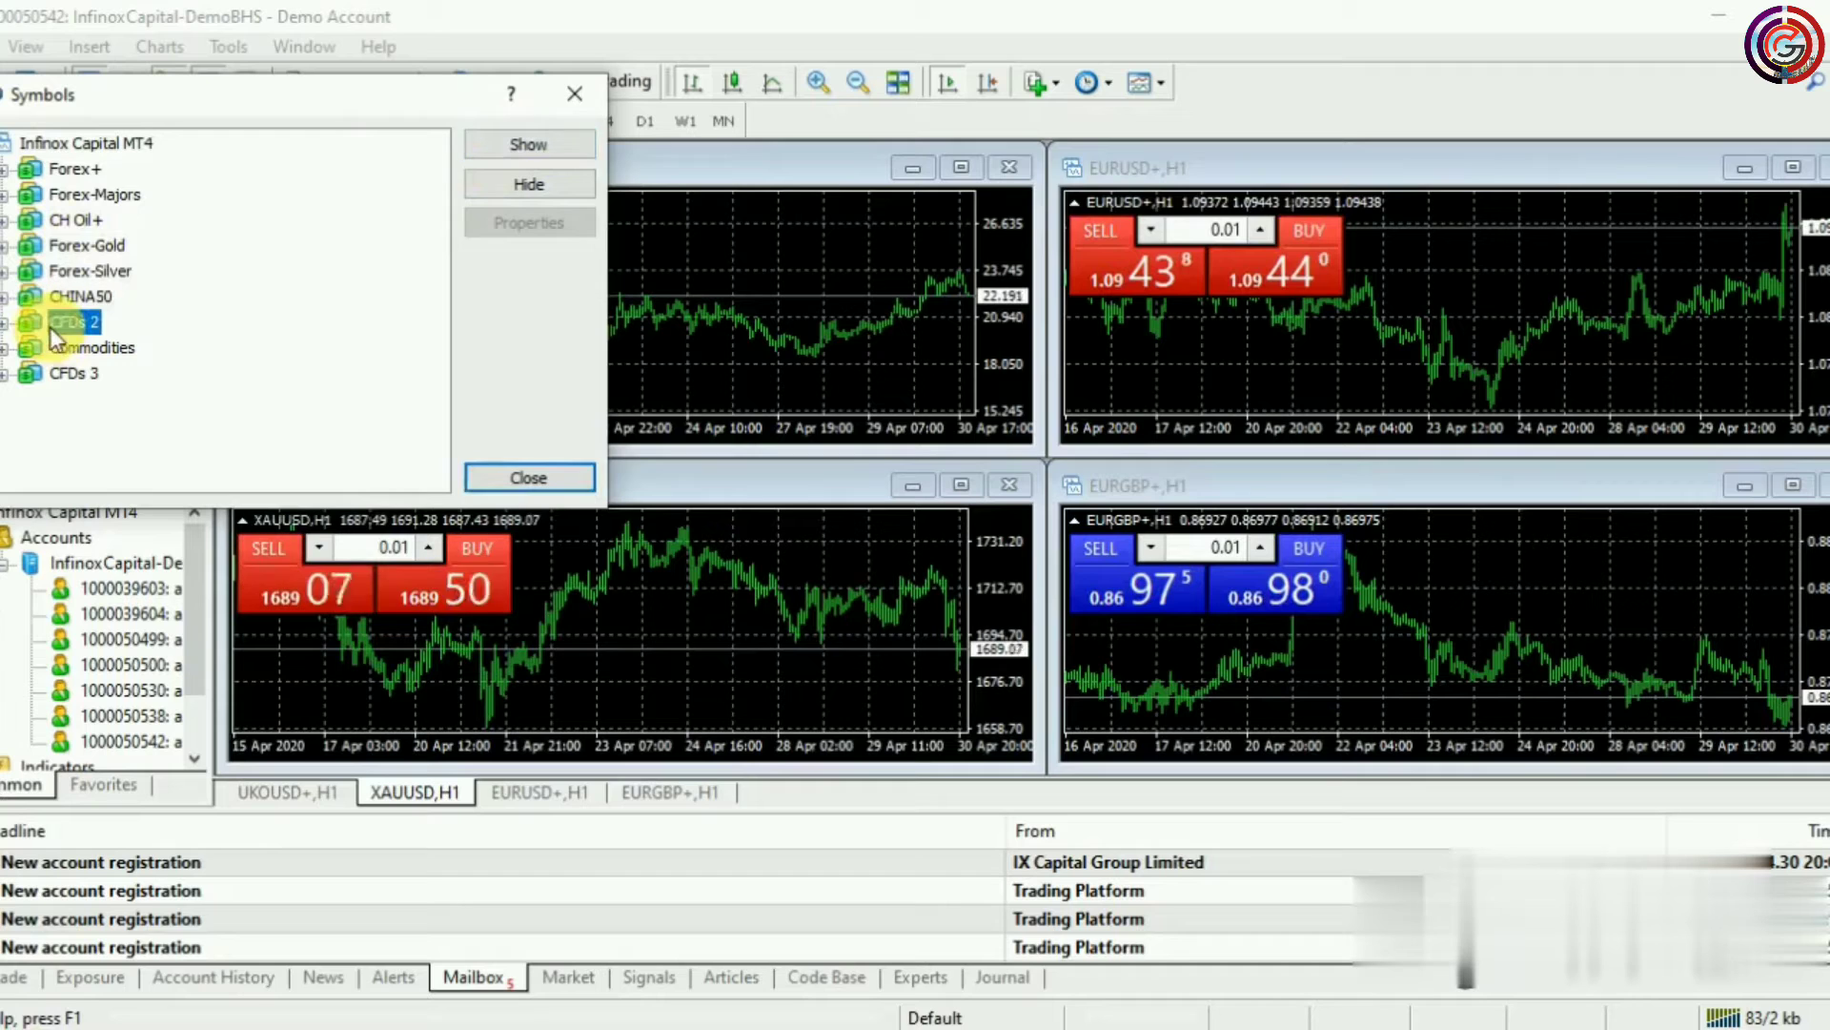
left_click(520, 152)
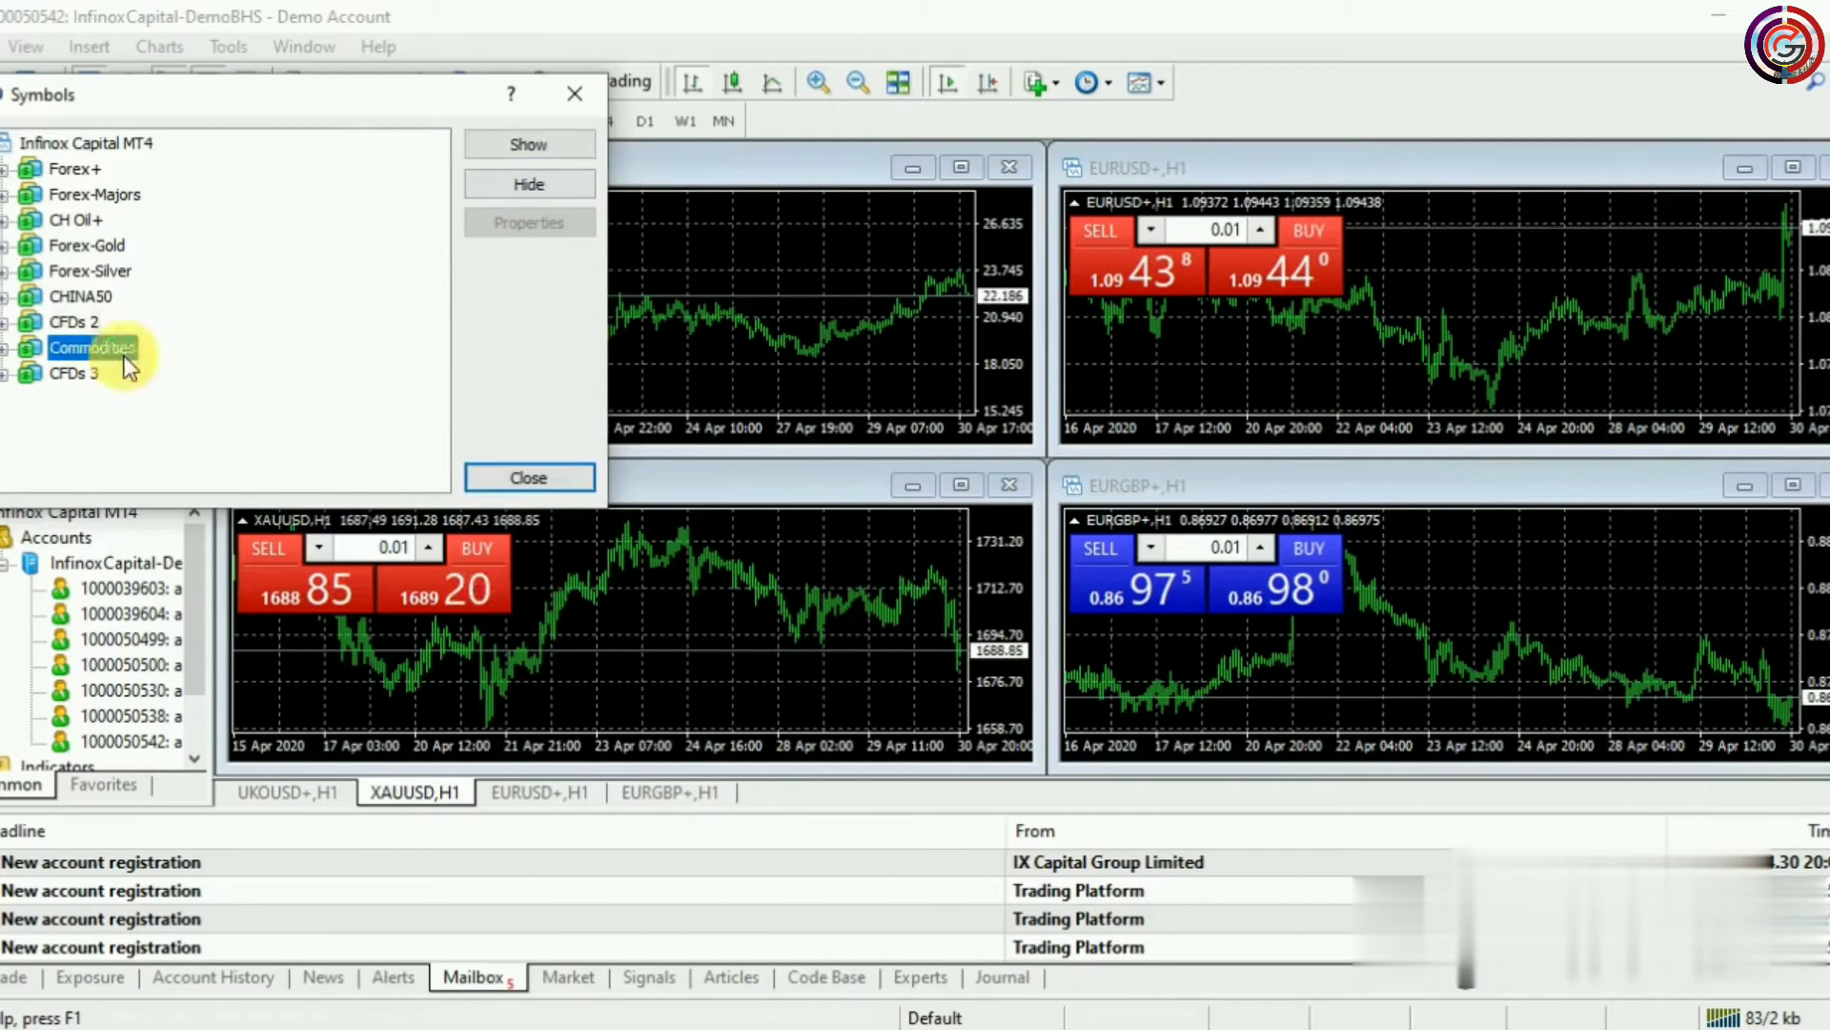
left_click(531, 158)
left_click(91, 374)
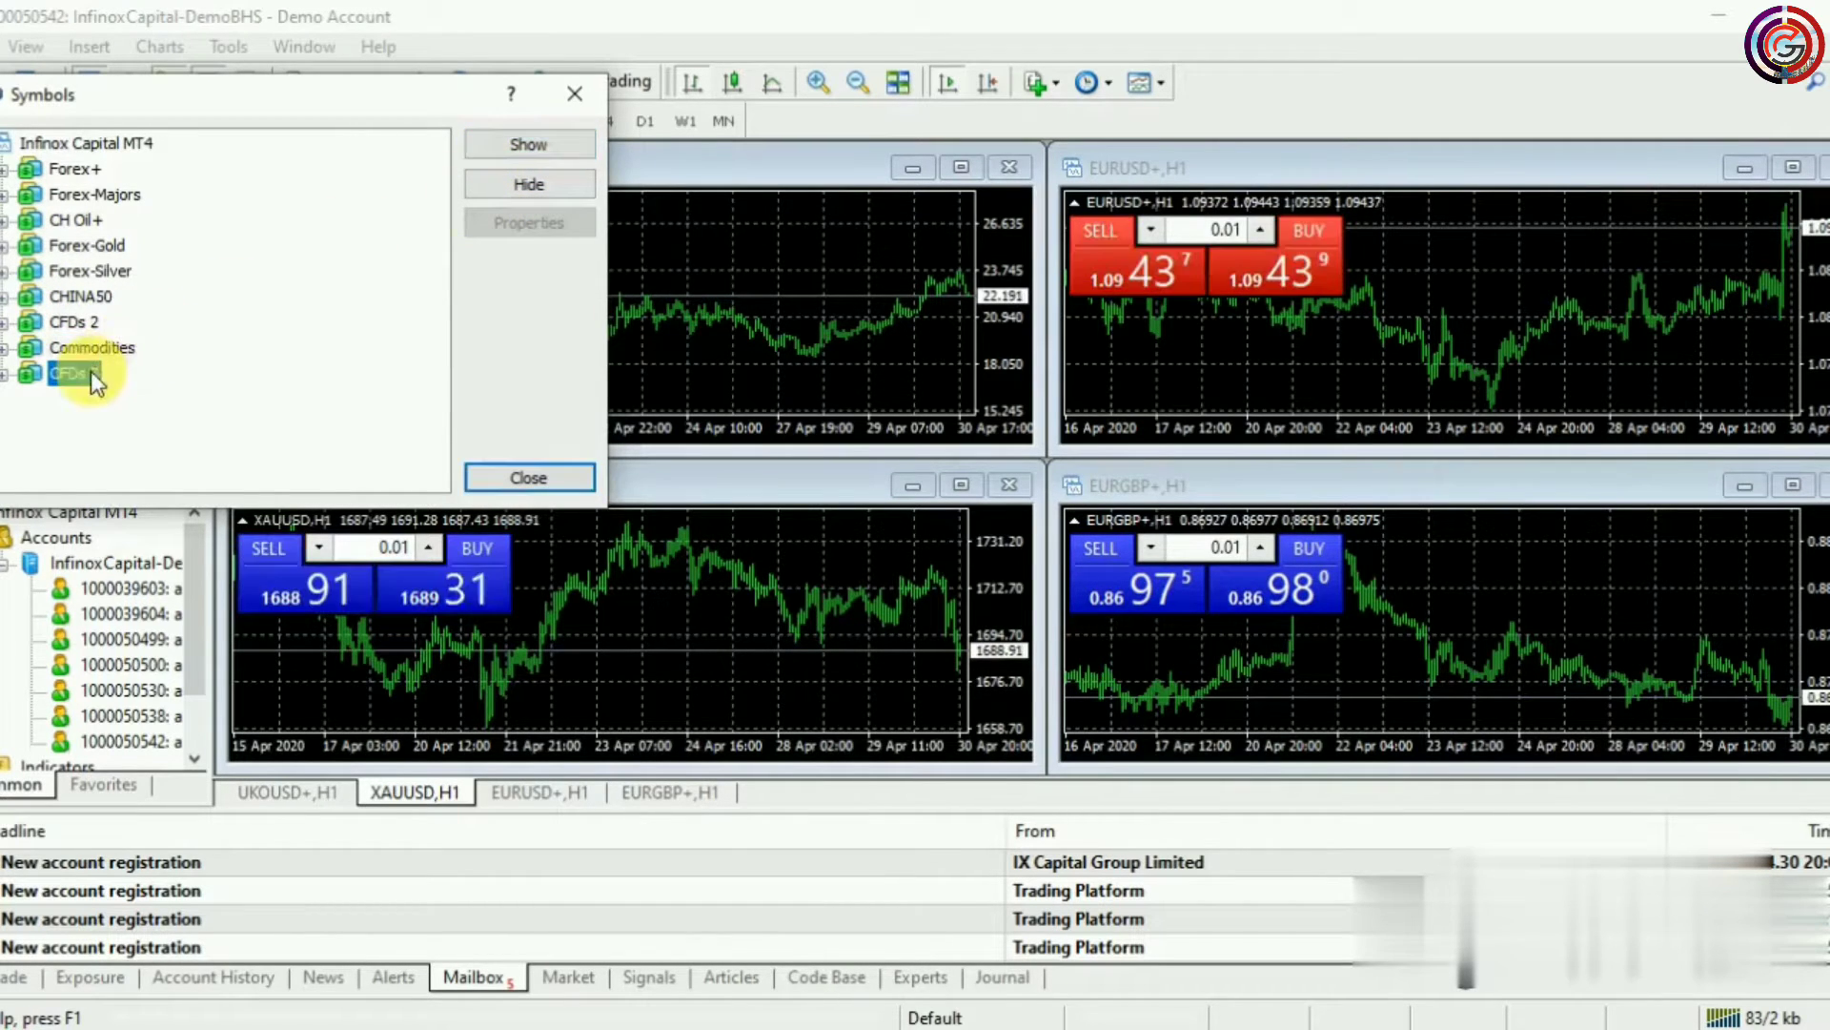
left_click(570, 141)
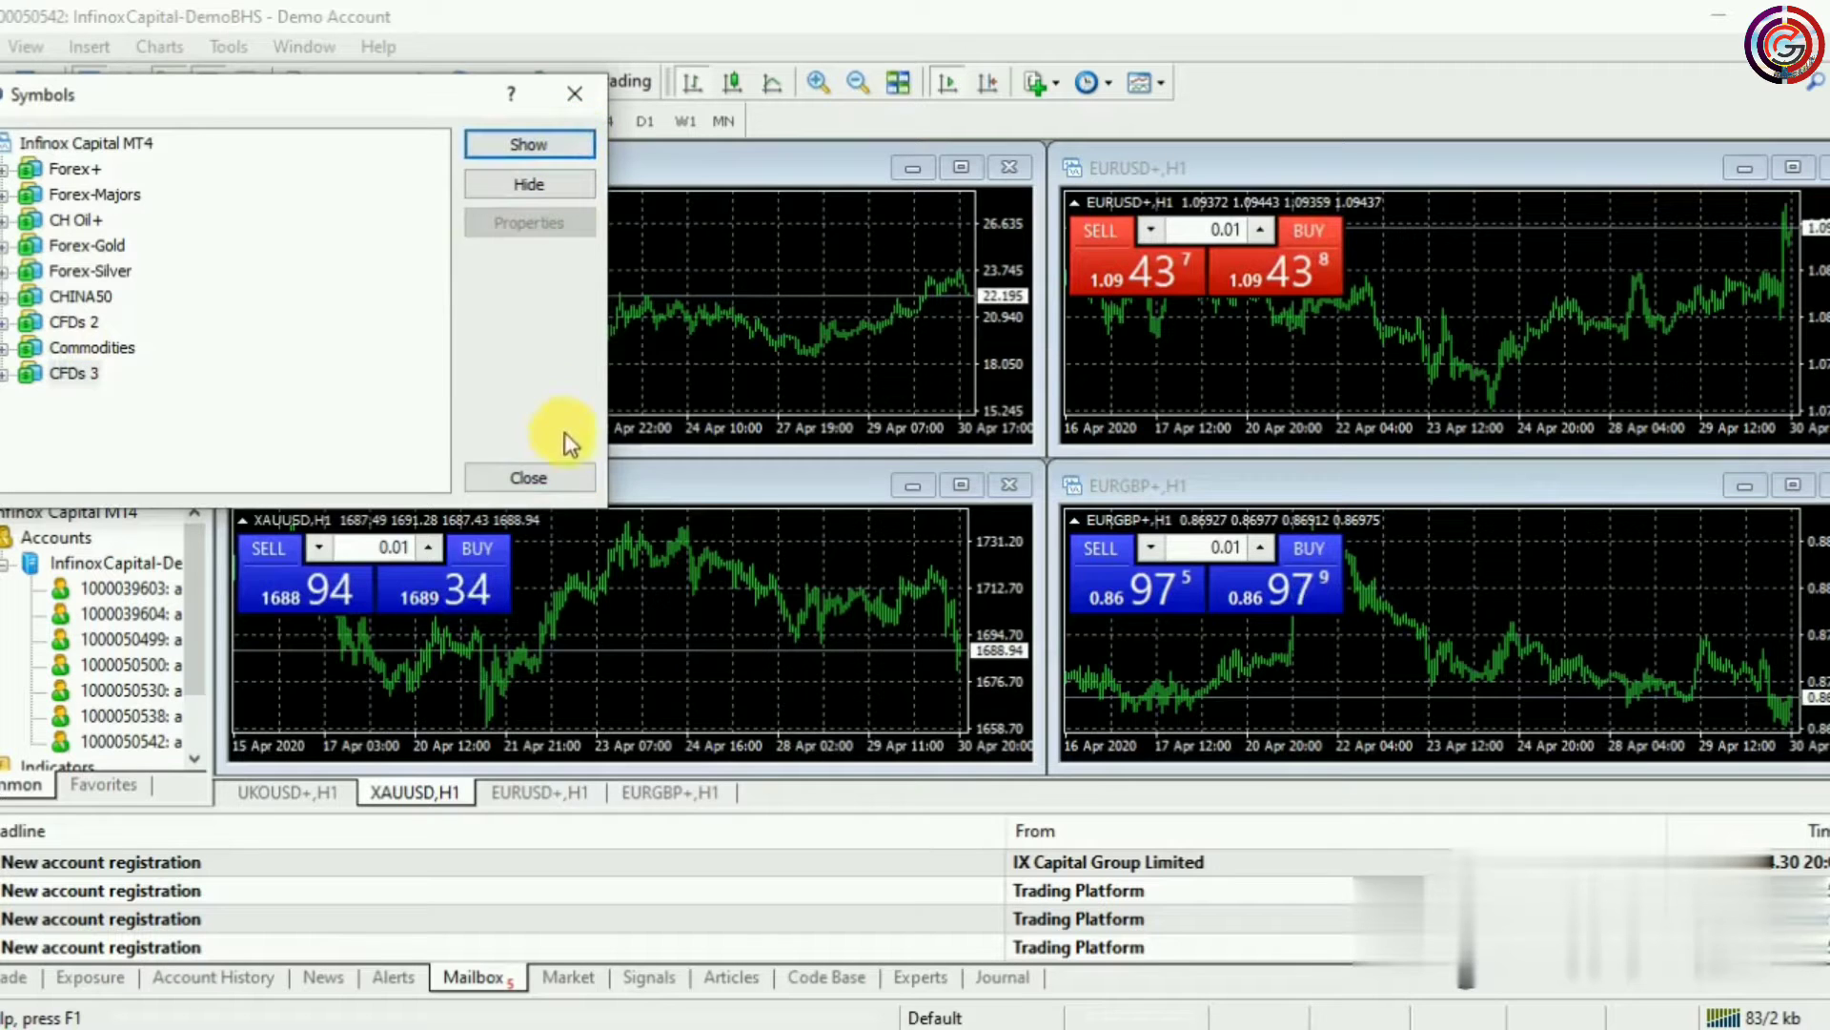
left_click(528, 477)
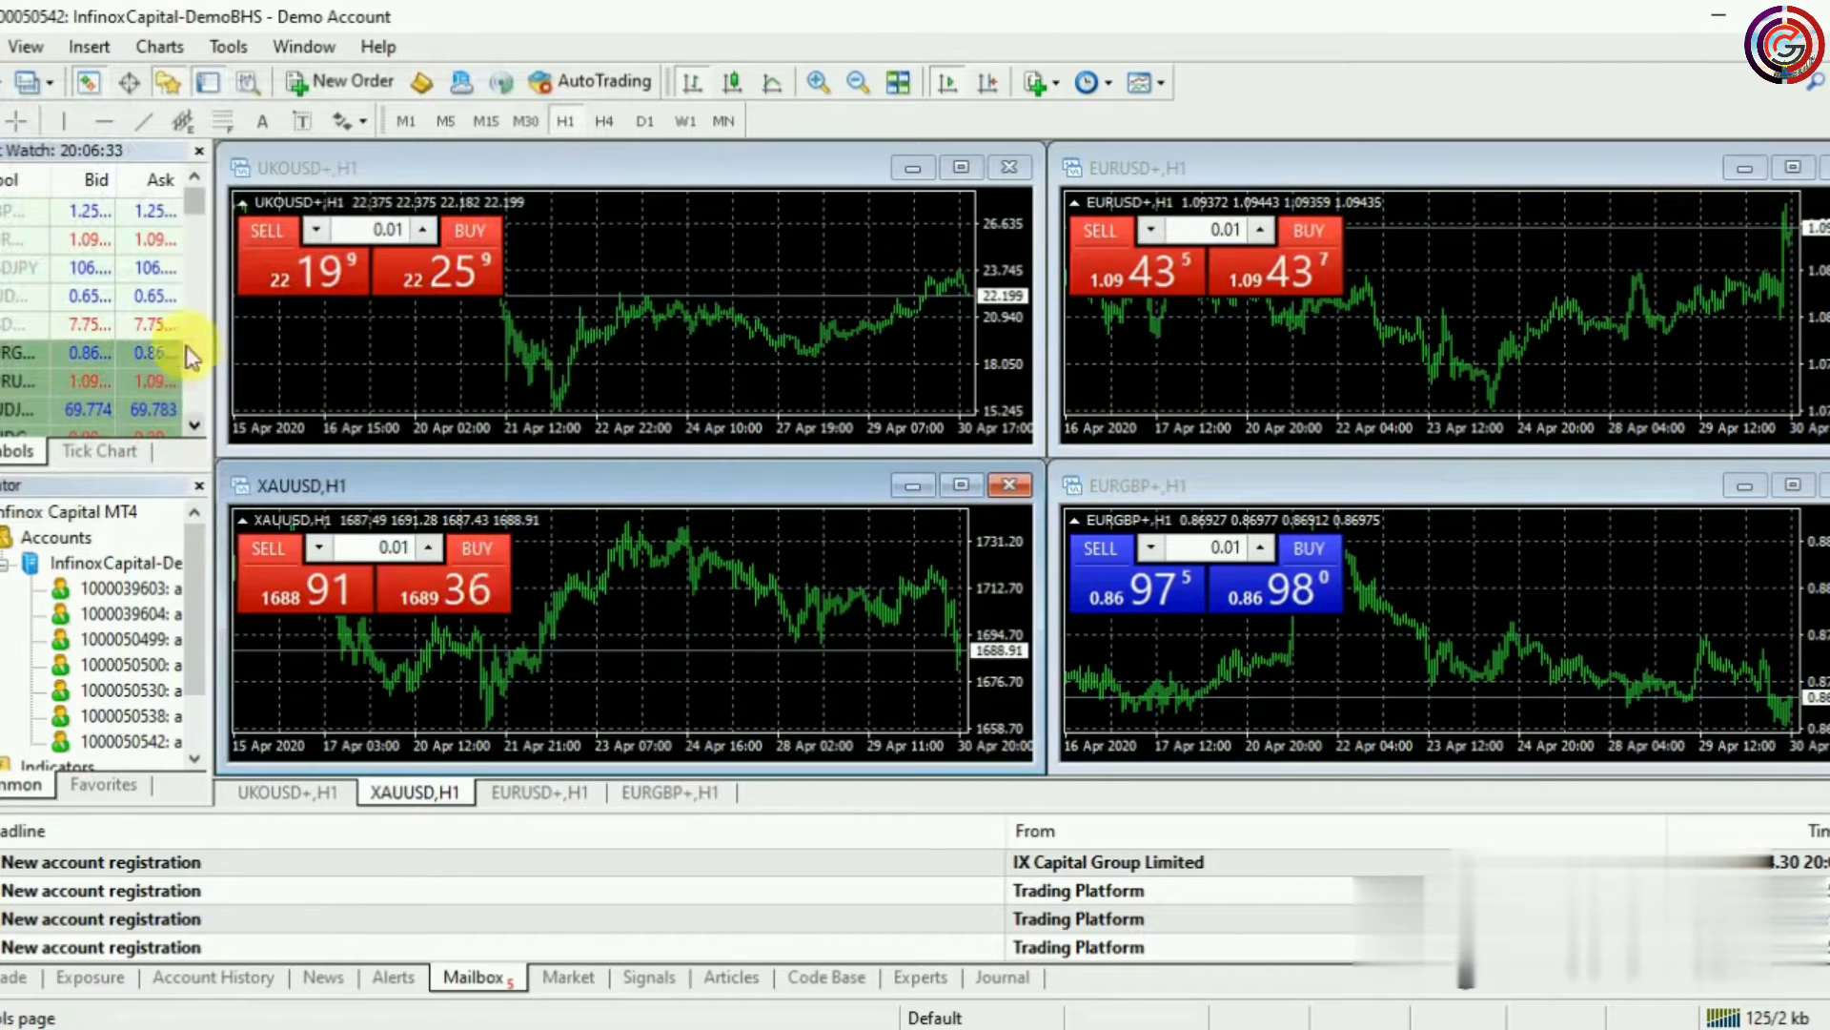
left_click_drag(191, 208, 232, 248)
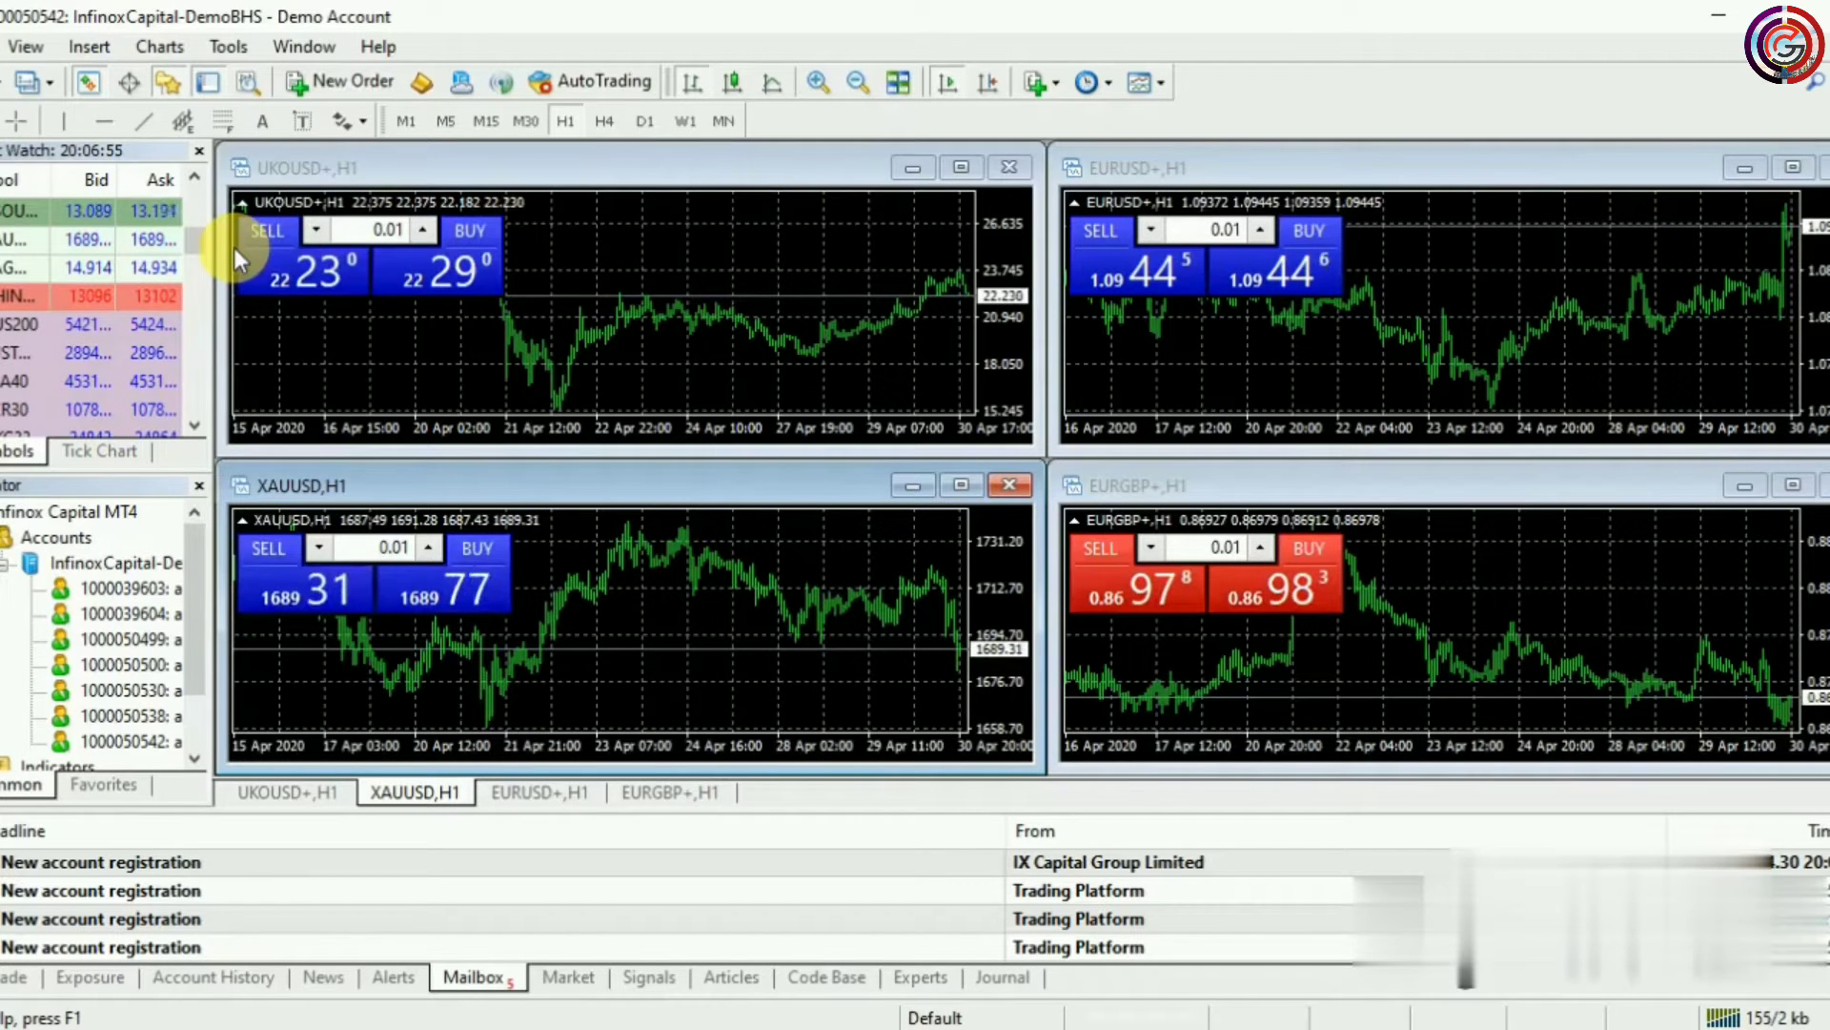
mouse_move(166, 341)
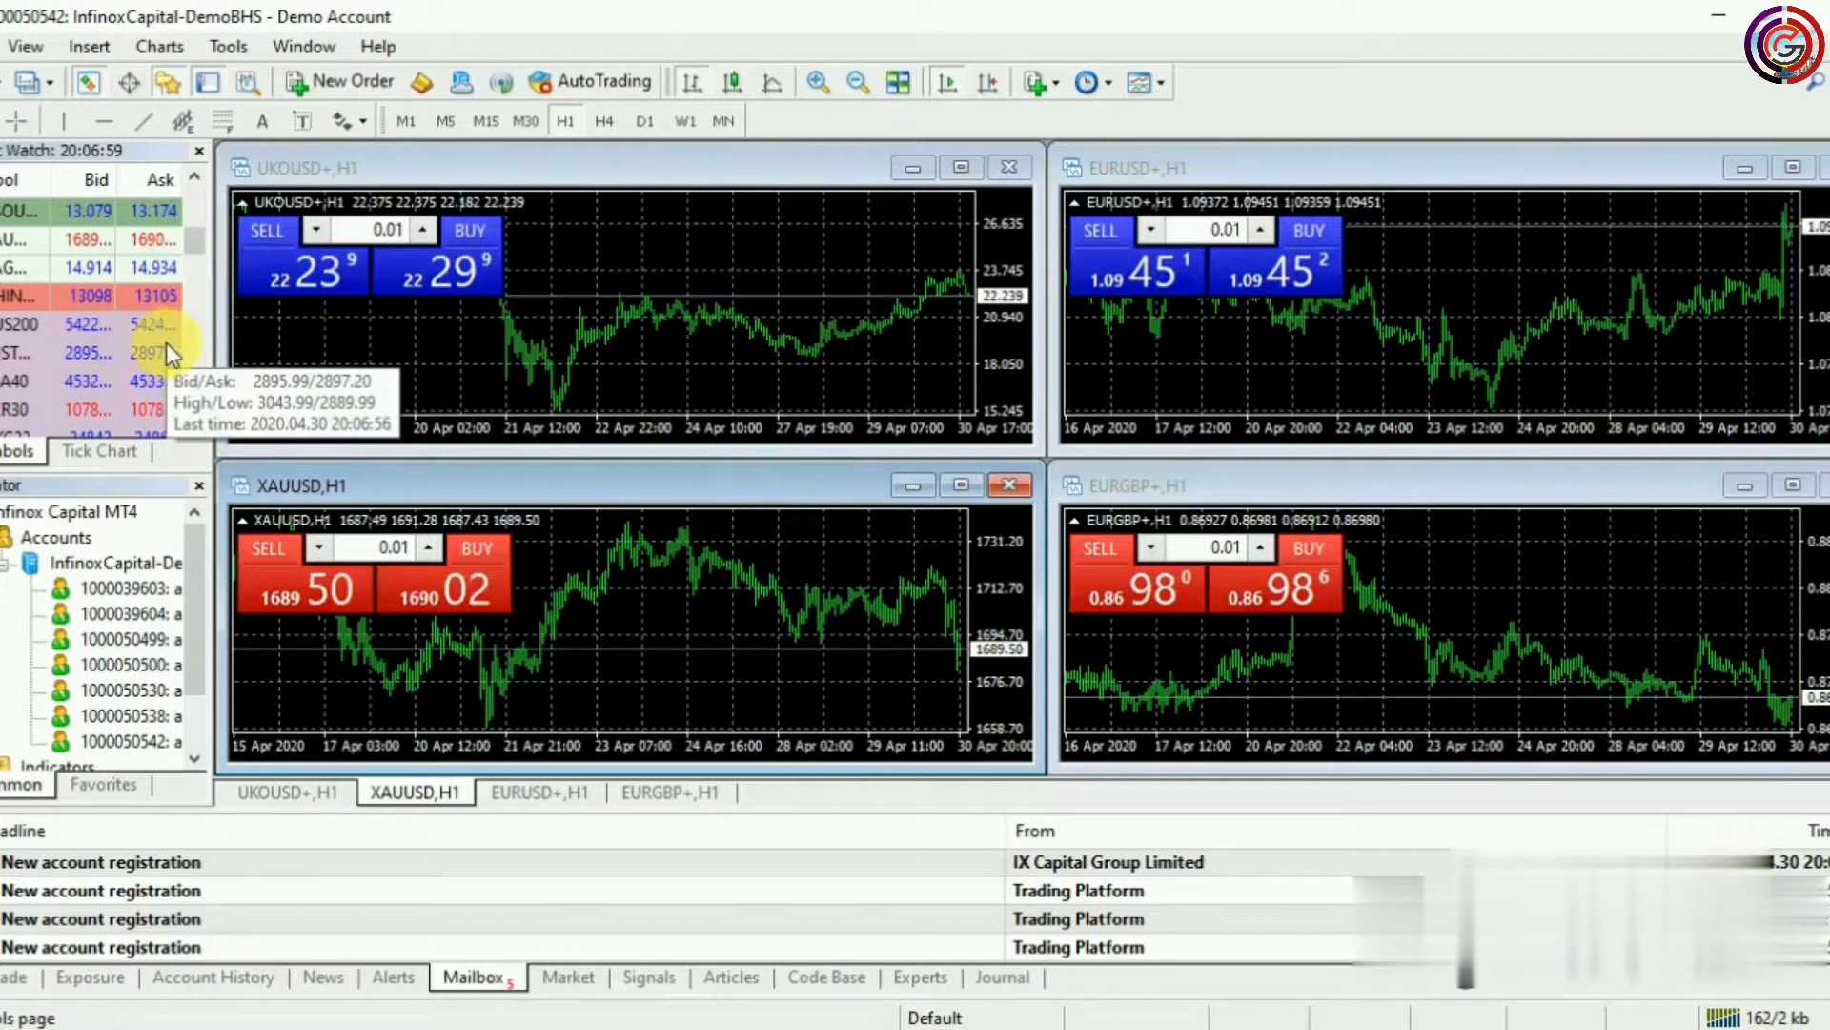
Close the UKOUSD, EURUSD, XAUUSD and EURGBP chart windows
left_click(1024, 168)
left_click(1821, 170)
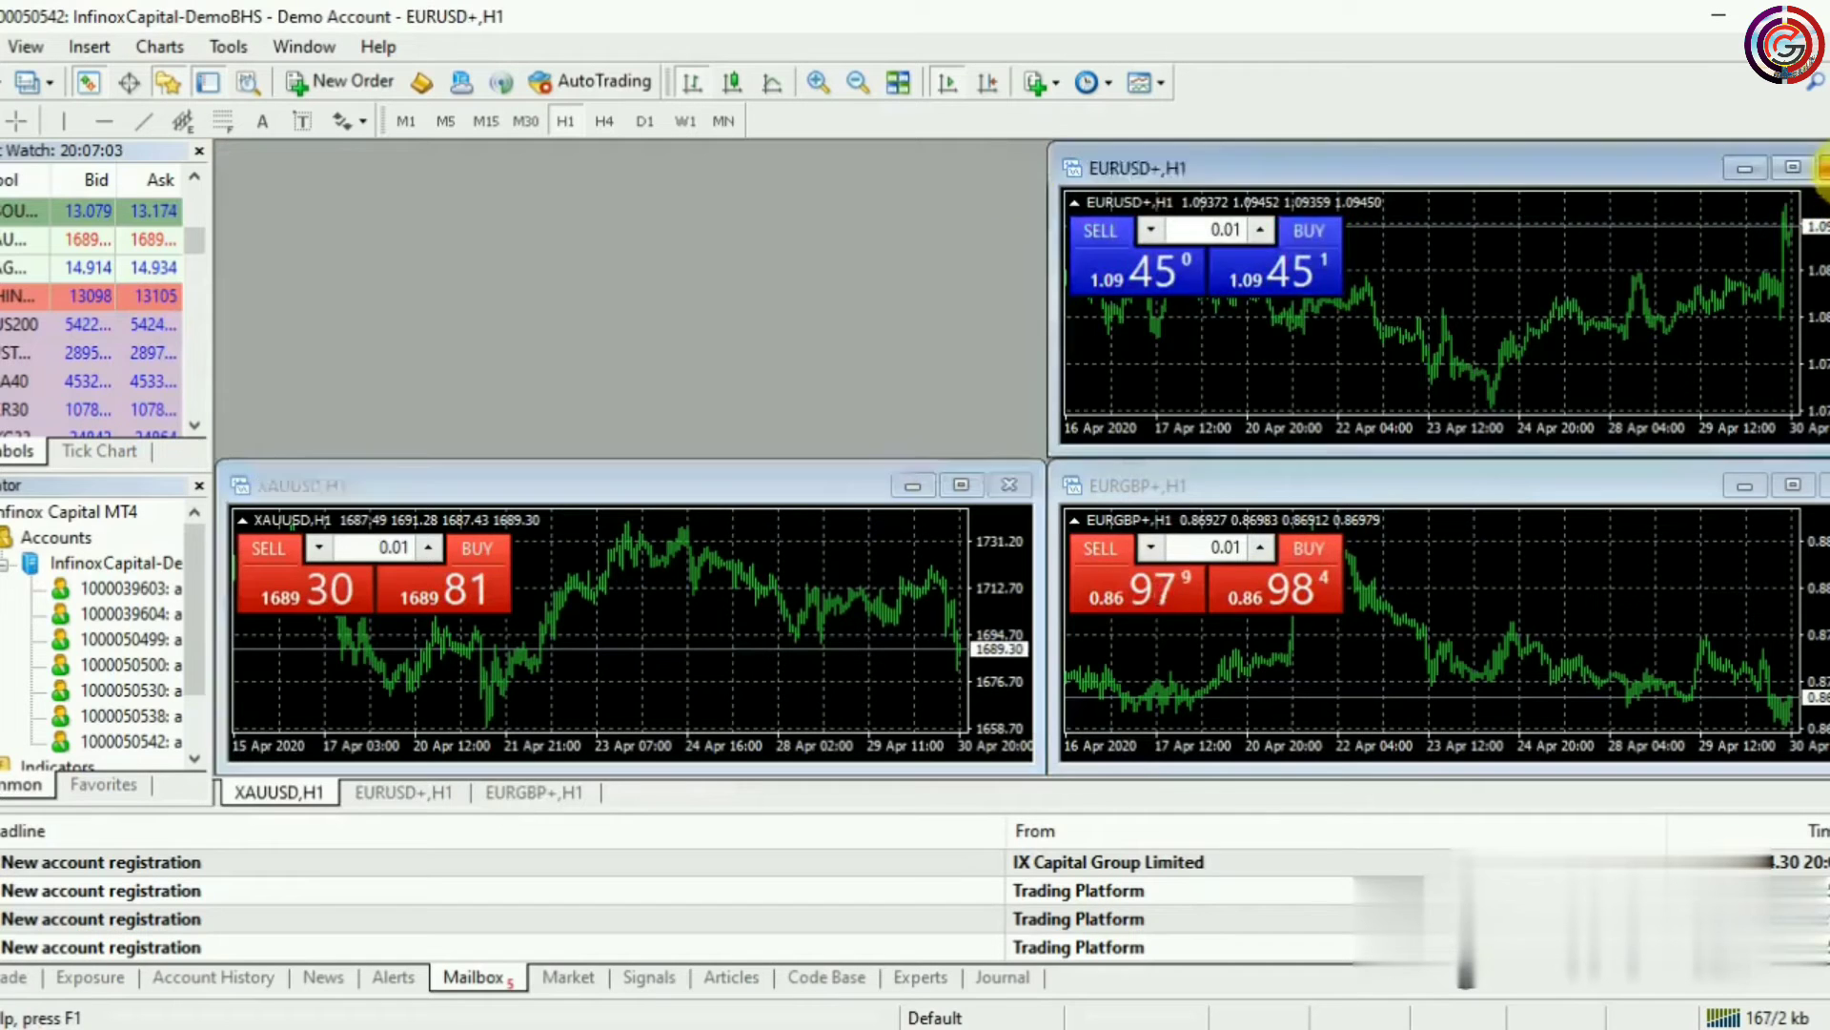
left_click(1821, 168)
left_click(1009, 486)
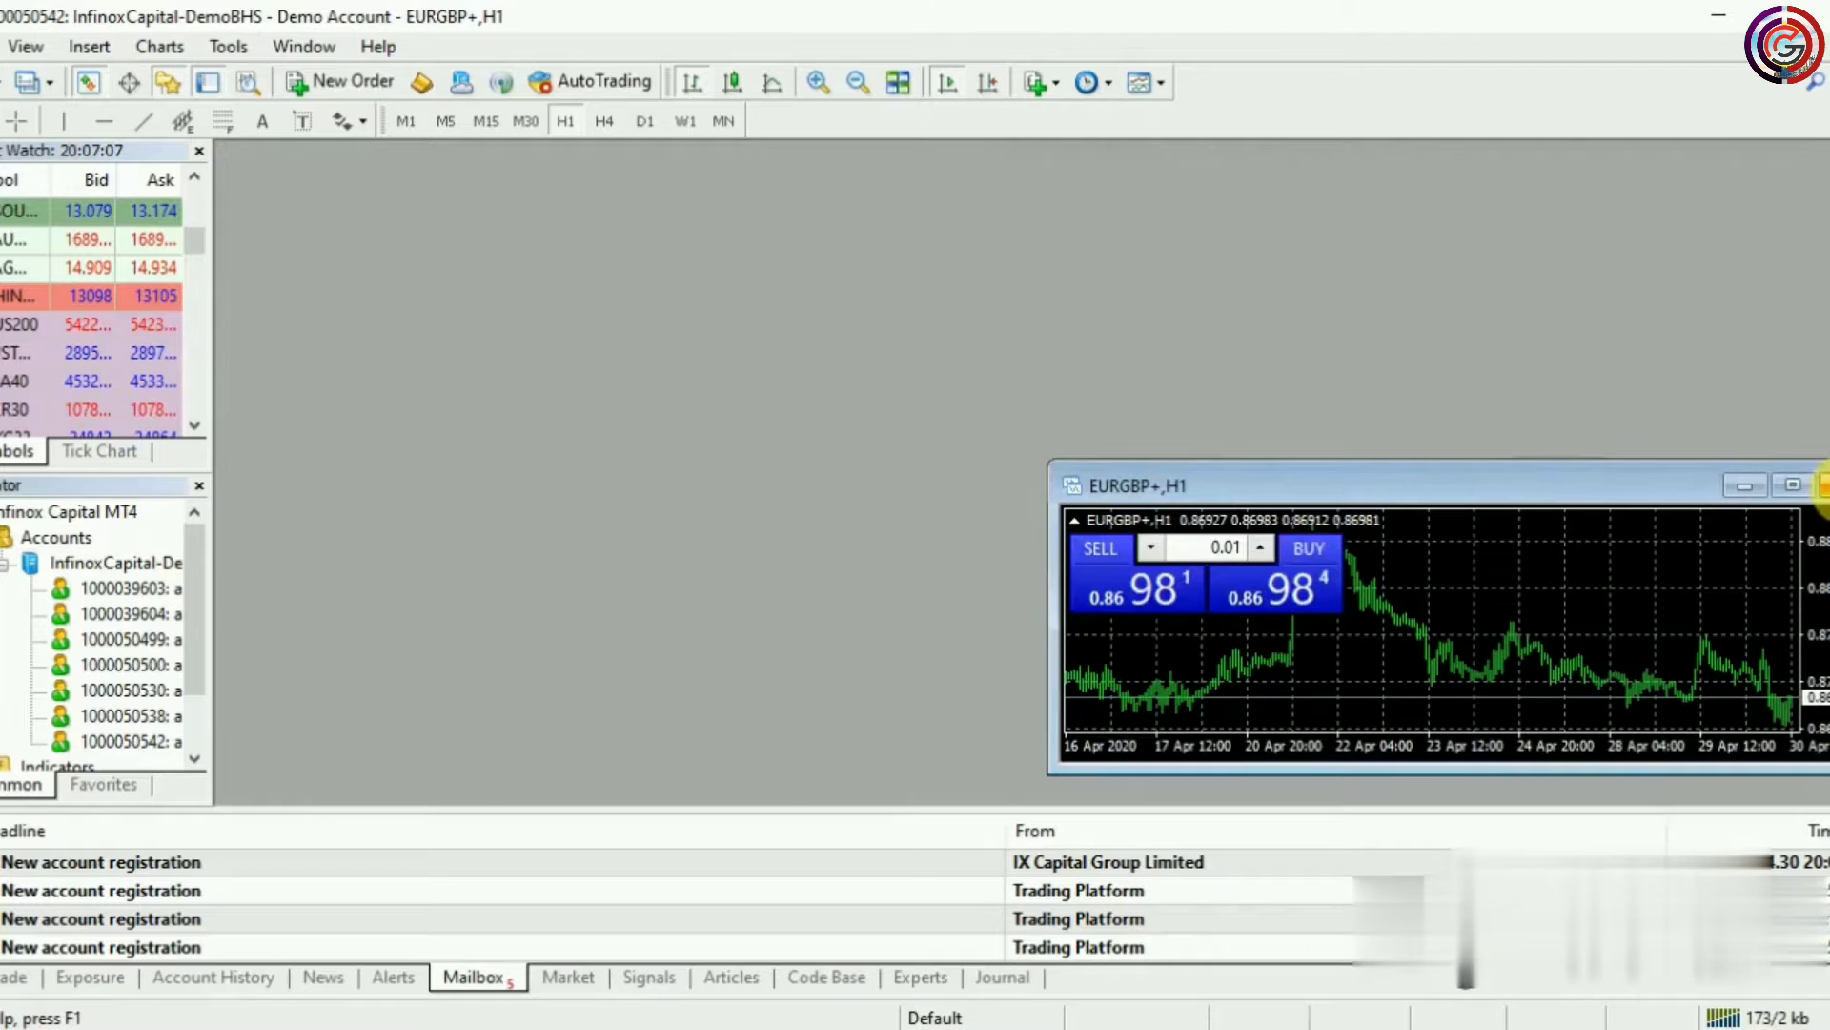
left_click(1821, 486)
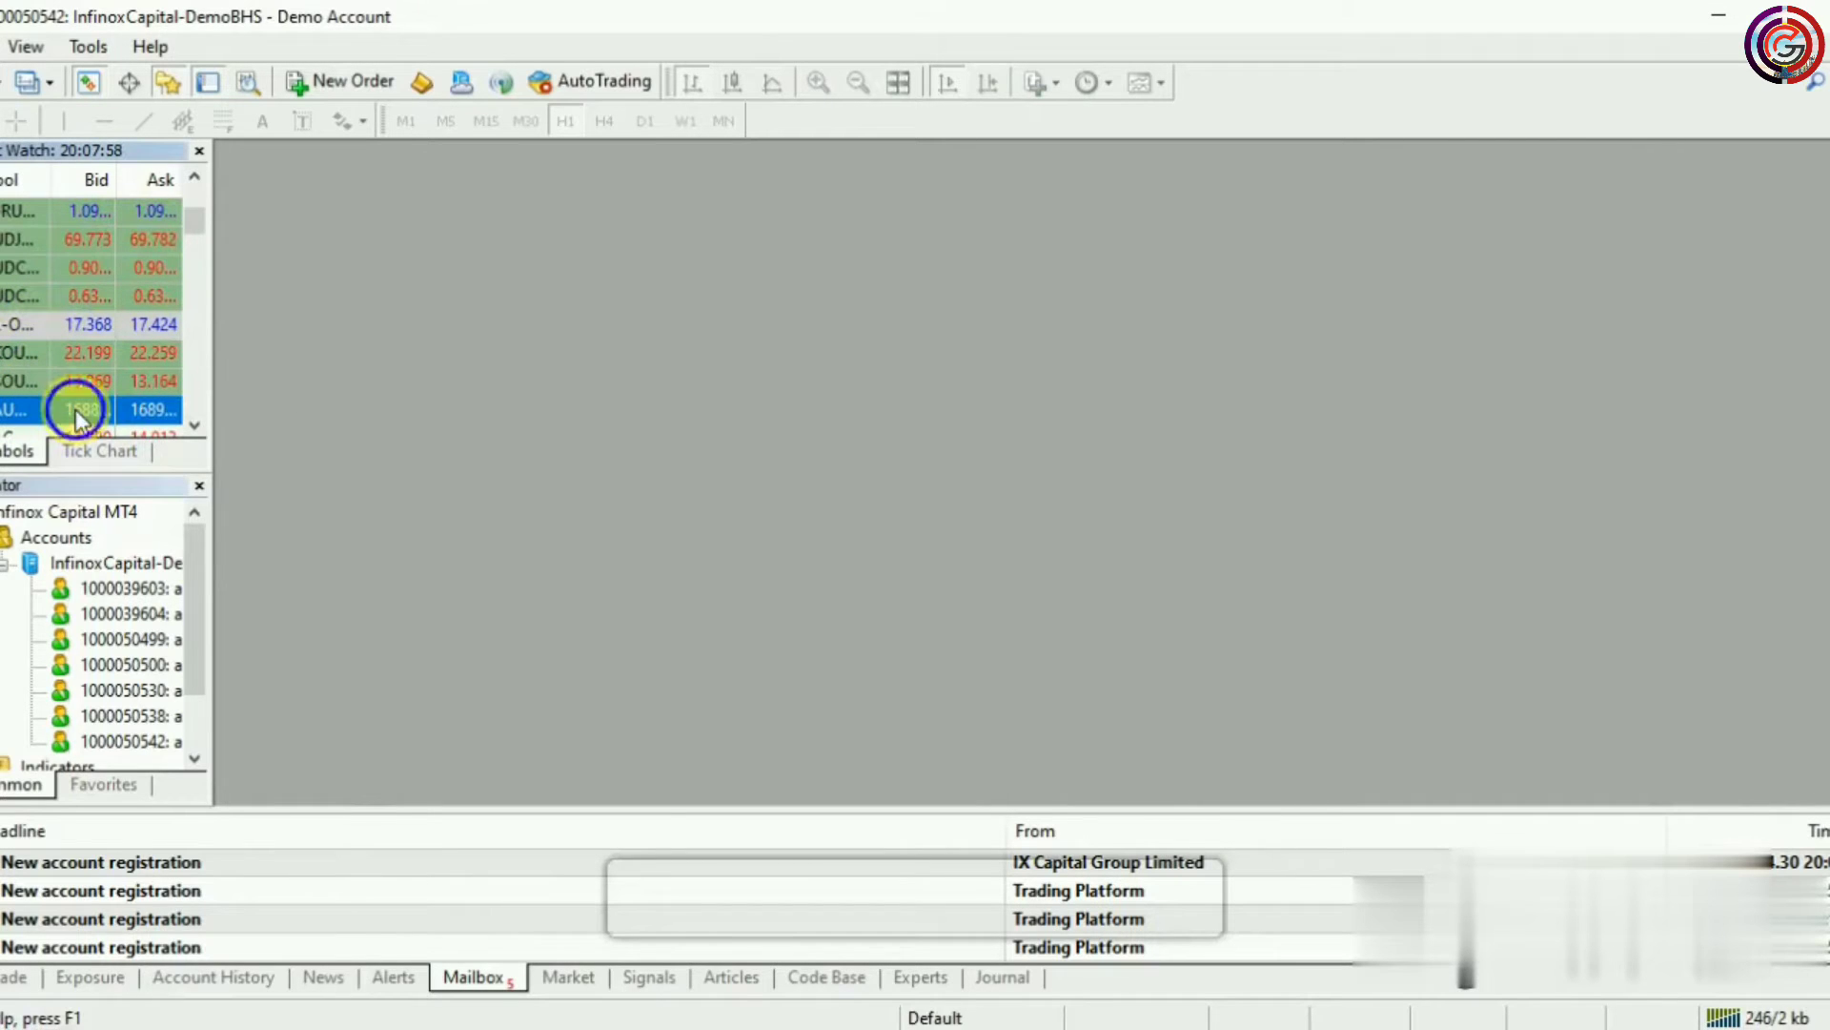
Open new chart windows for XAUUSD and EURUSD from Market Watch
right_click(77, 409)
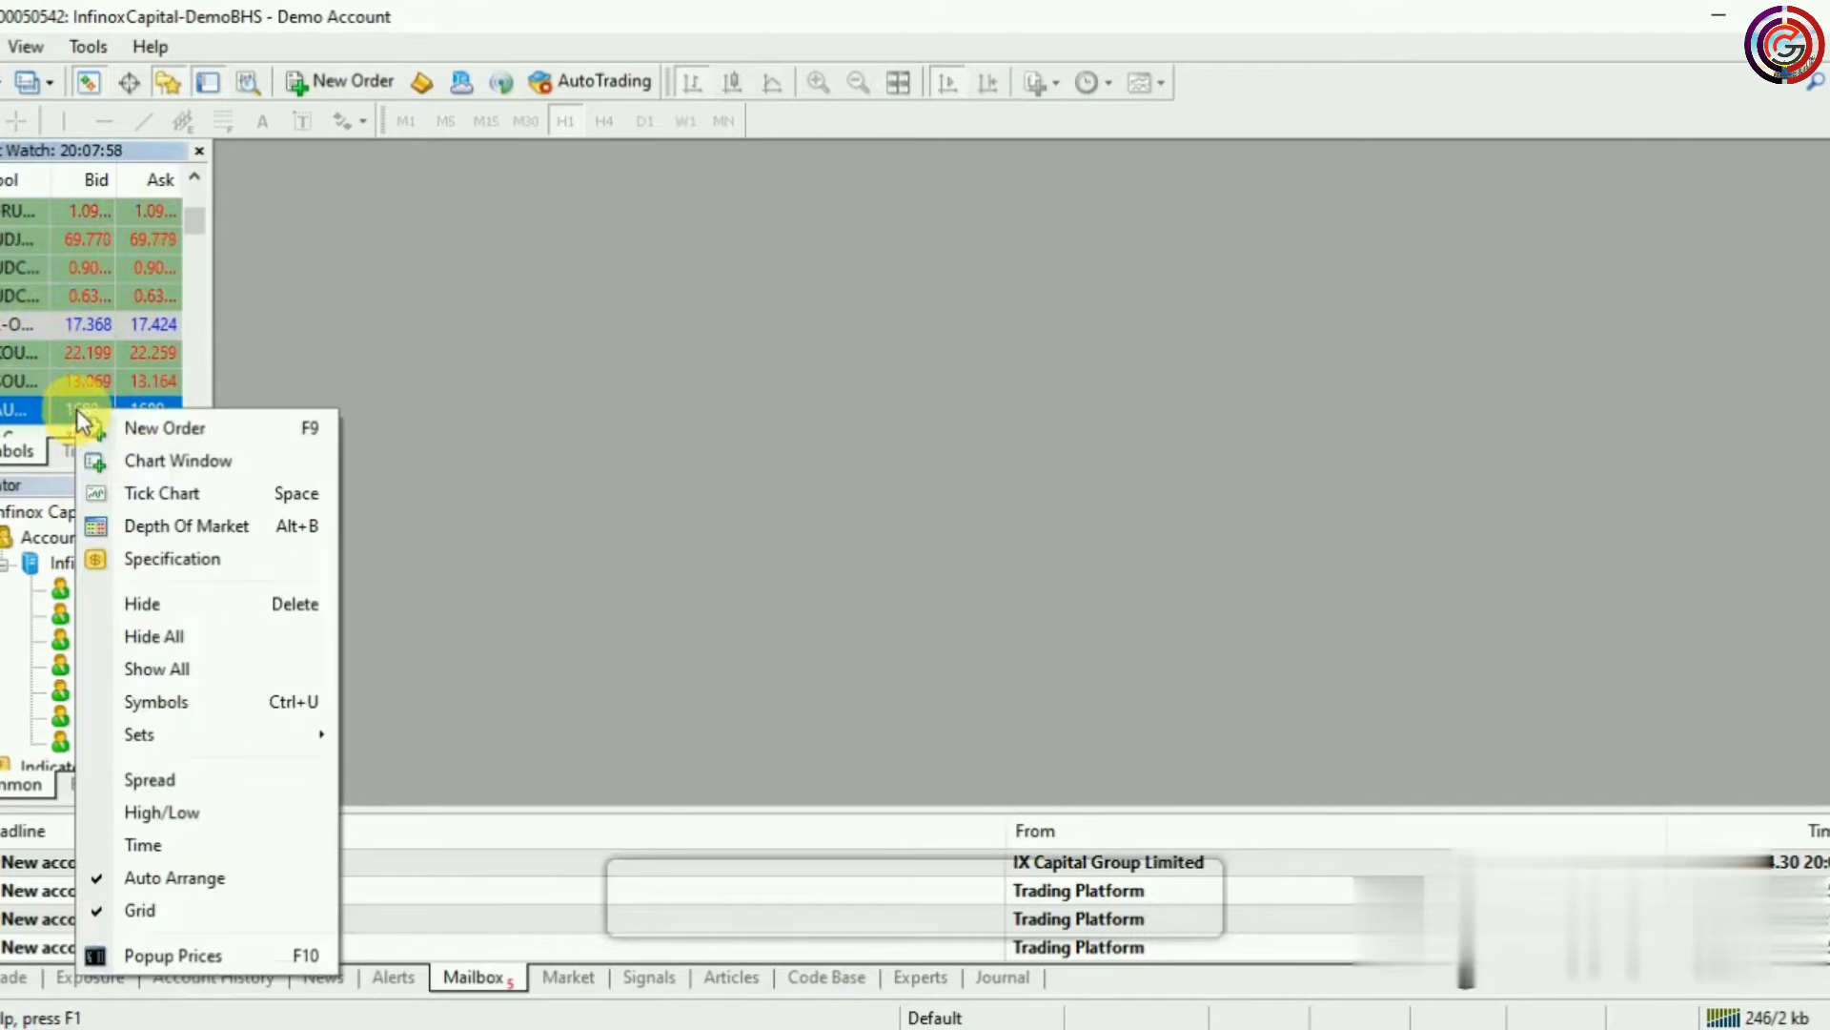
left_click(238, 463)
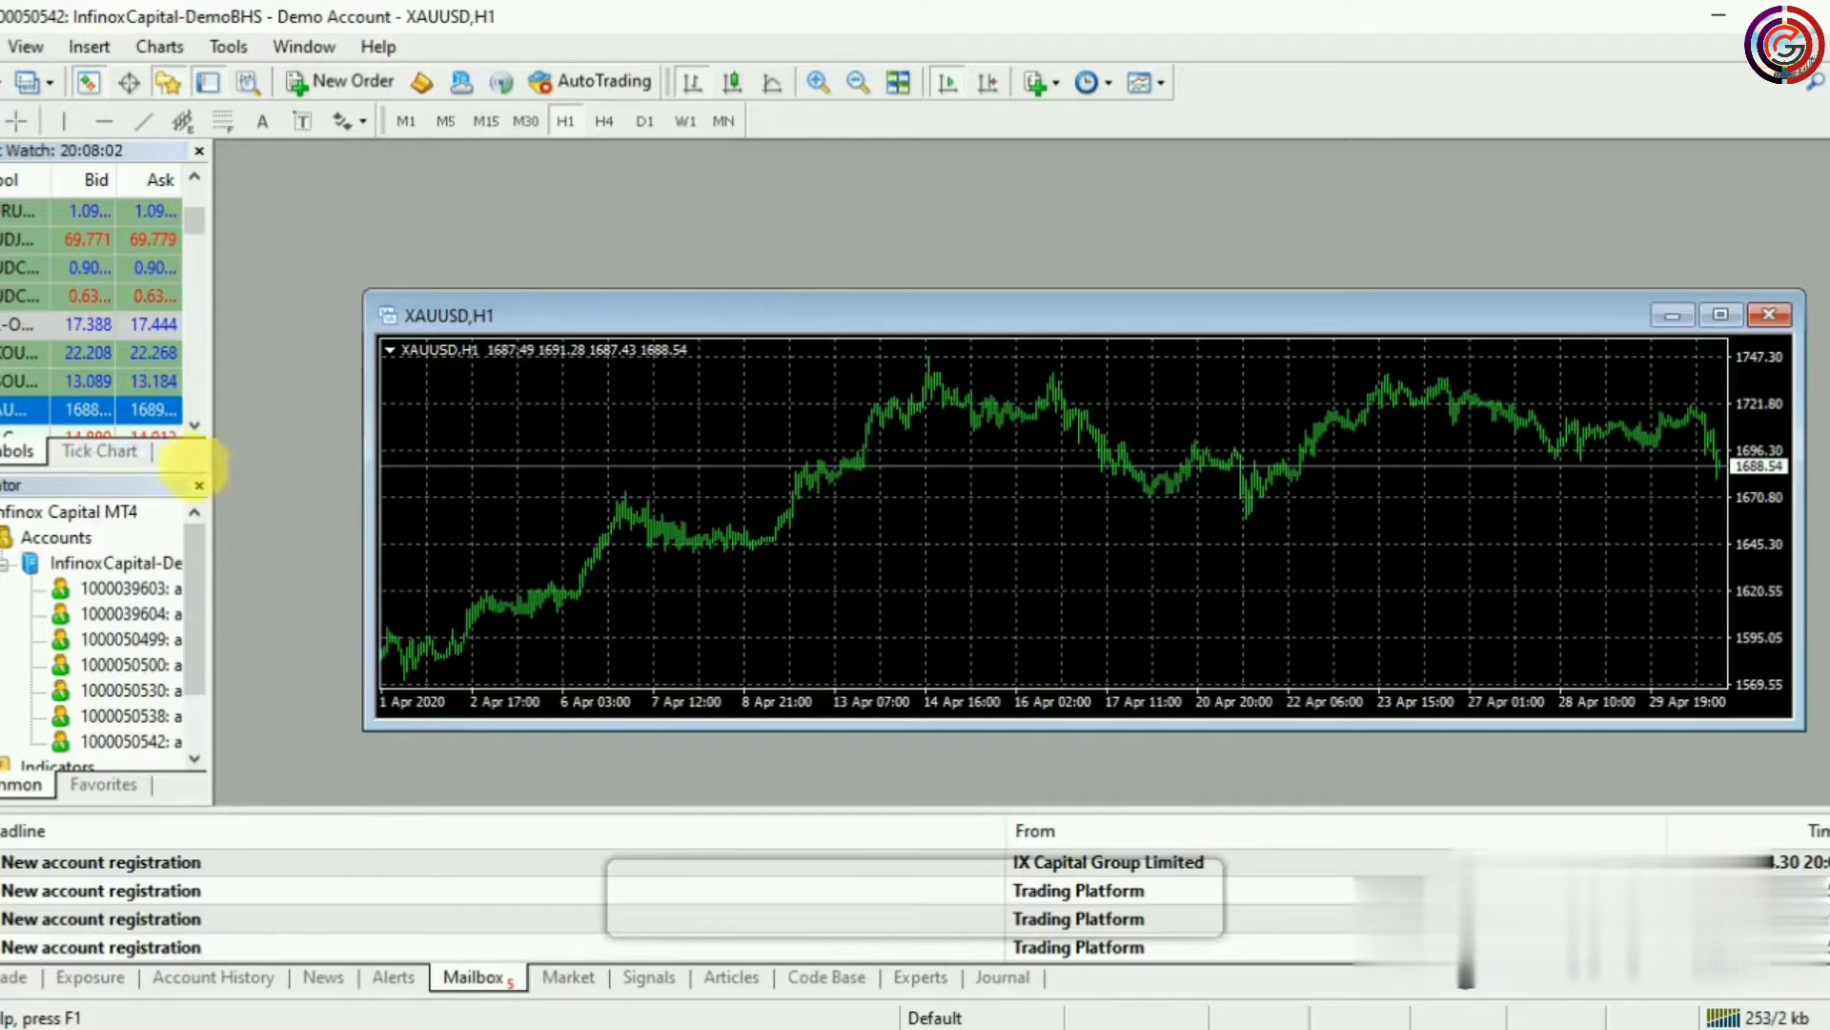
left_click(38, 211)
right_click(38, 213)
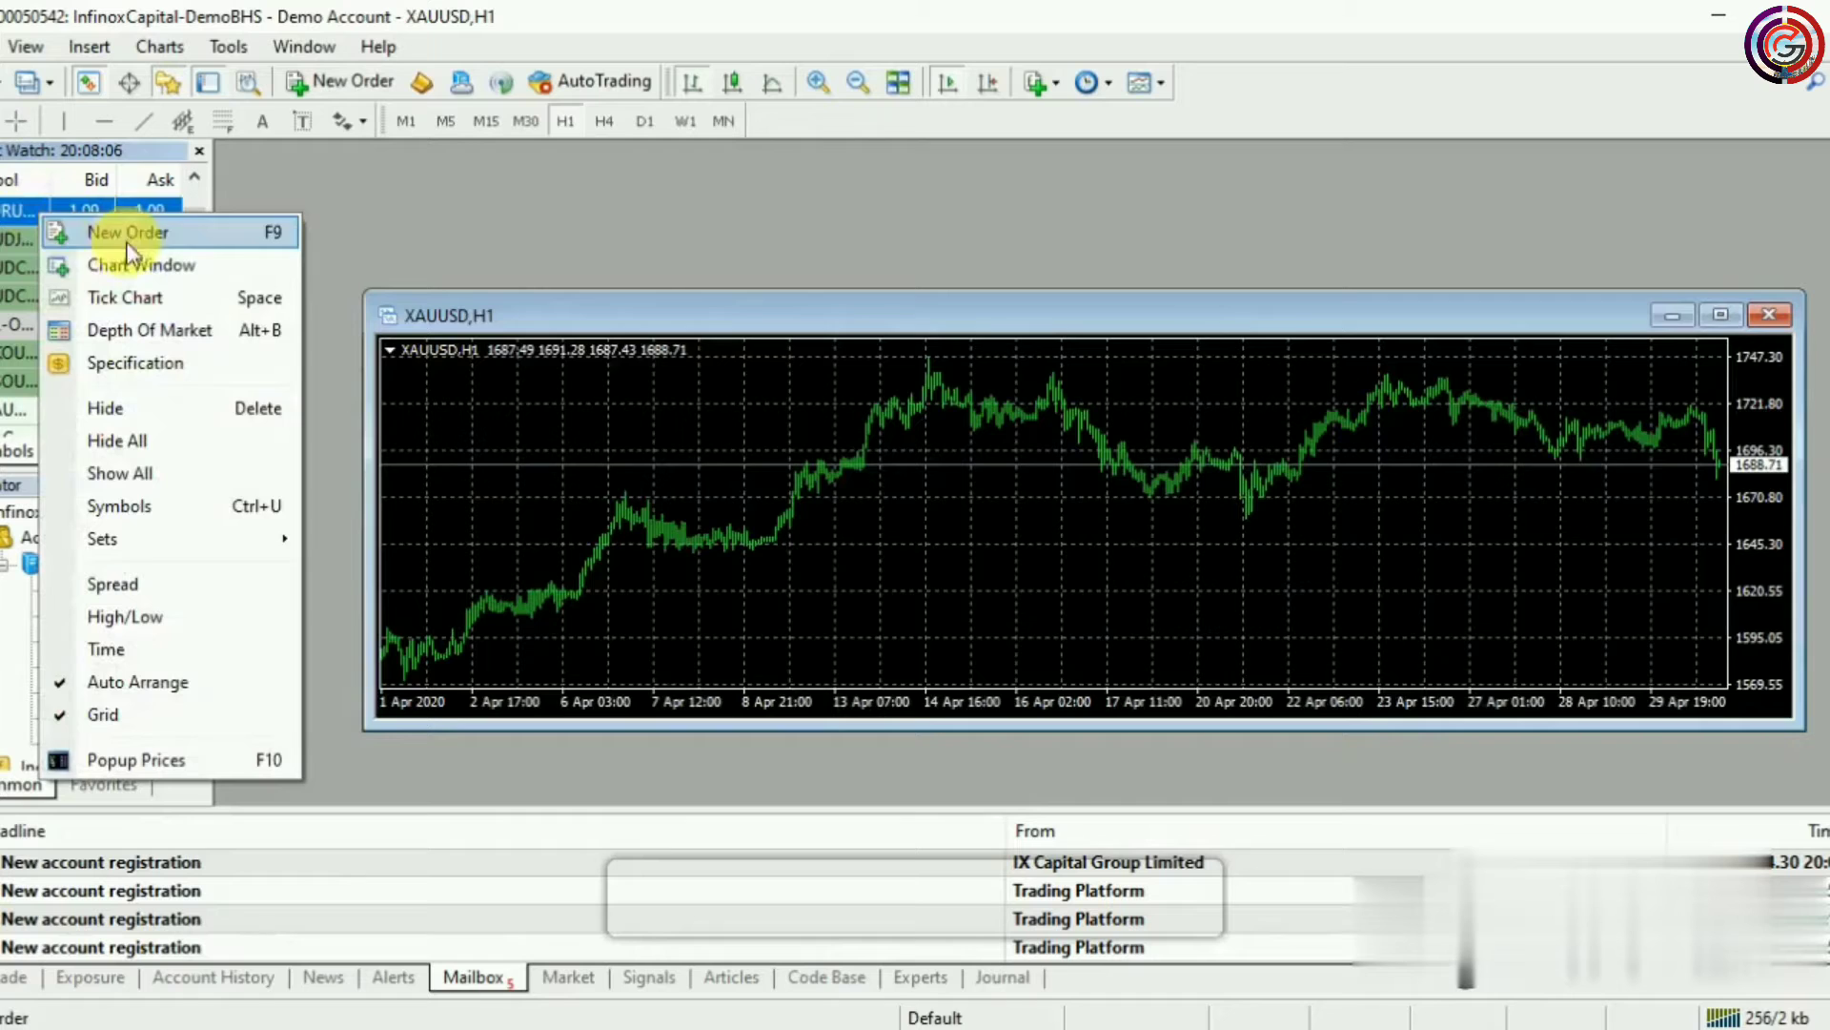
left_click(124, 267)
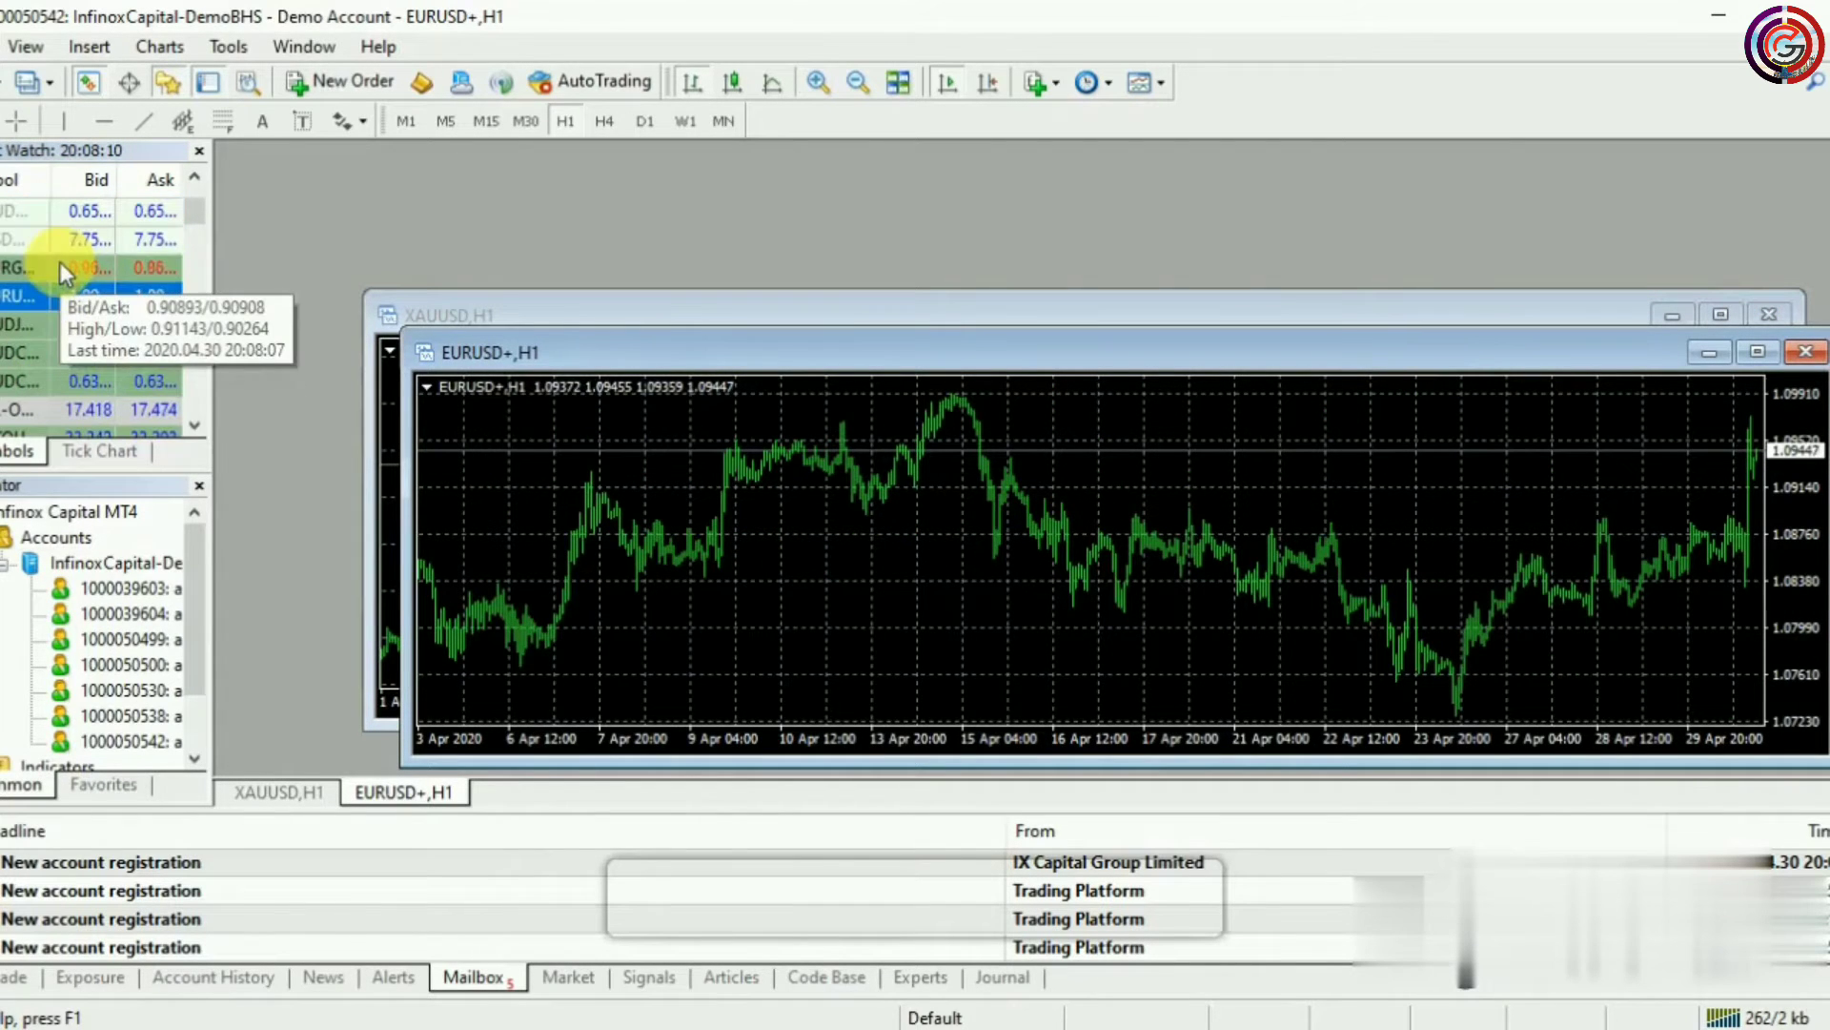
Open AUDJPY and AUDCAD charts, then tile all four chart windows
scroll(198, 205, "up", 2)
left_click_drag(198, 205, 198, 221)
right_click(22, 292)
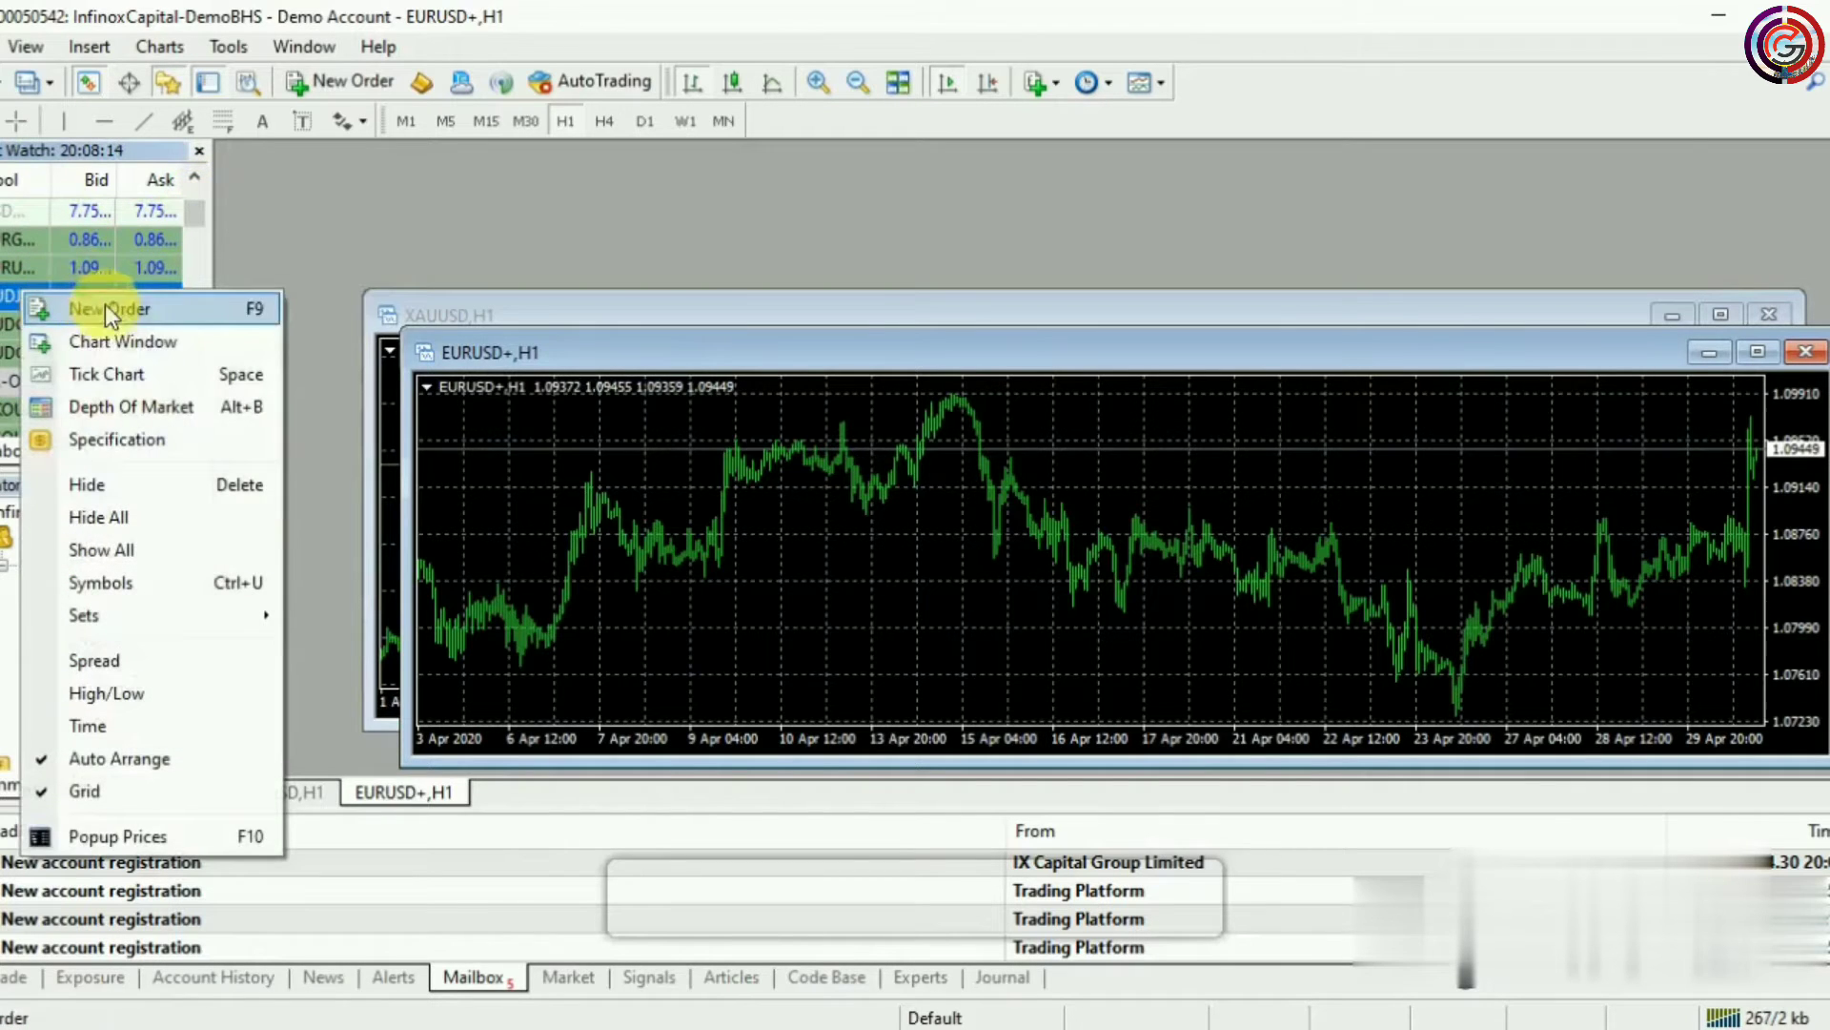
left_click(105, 343)
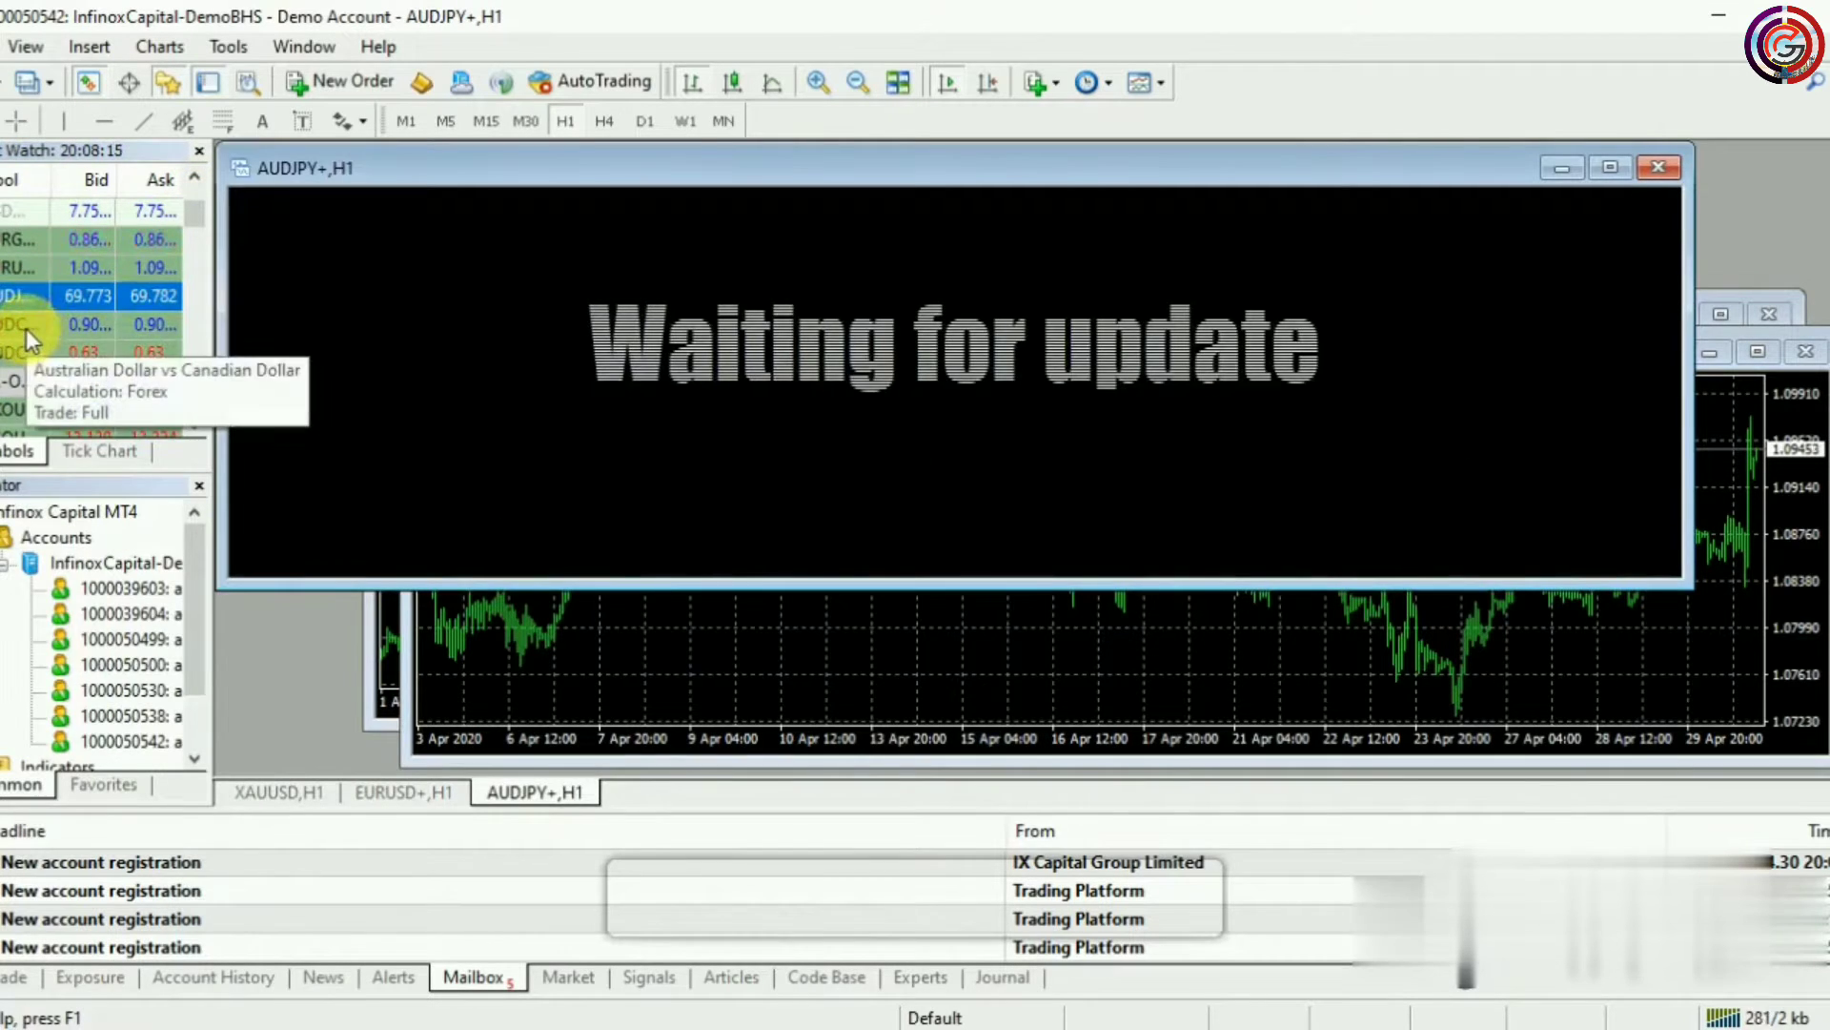
right_click(25, 328)
left_click(134, 379)
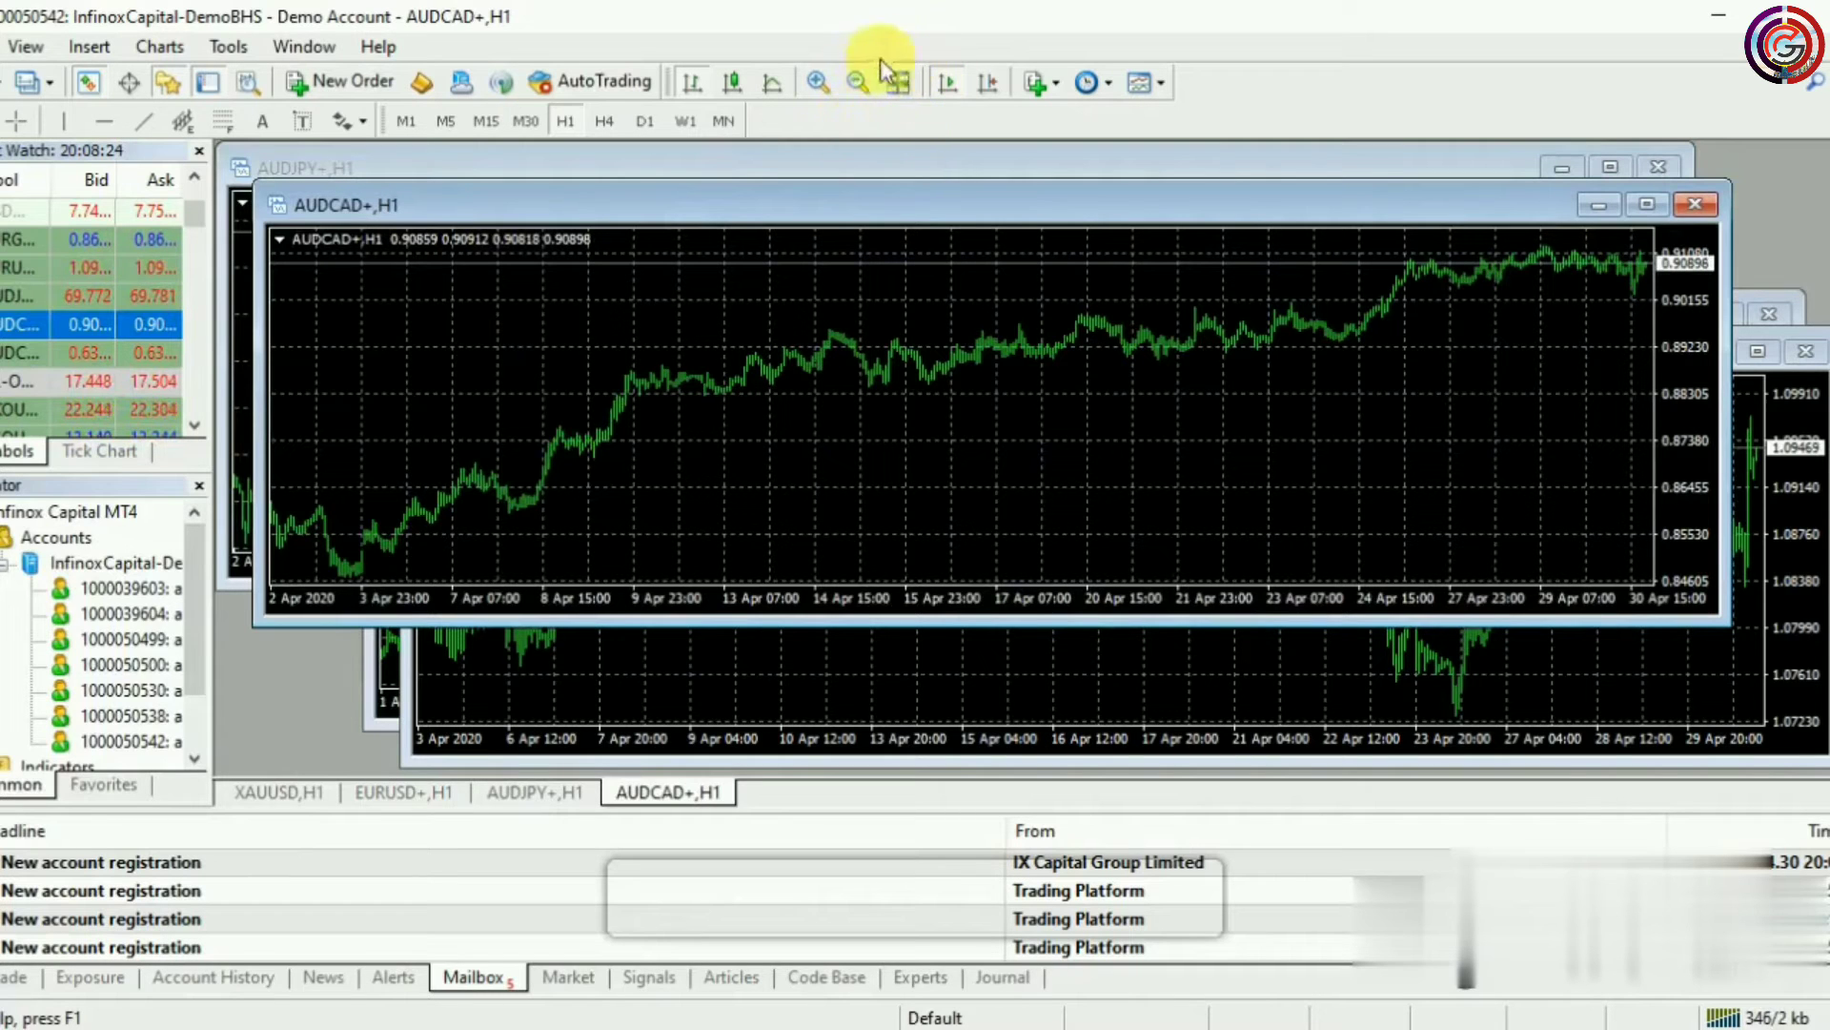
left_click(892, 85)
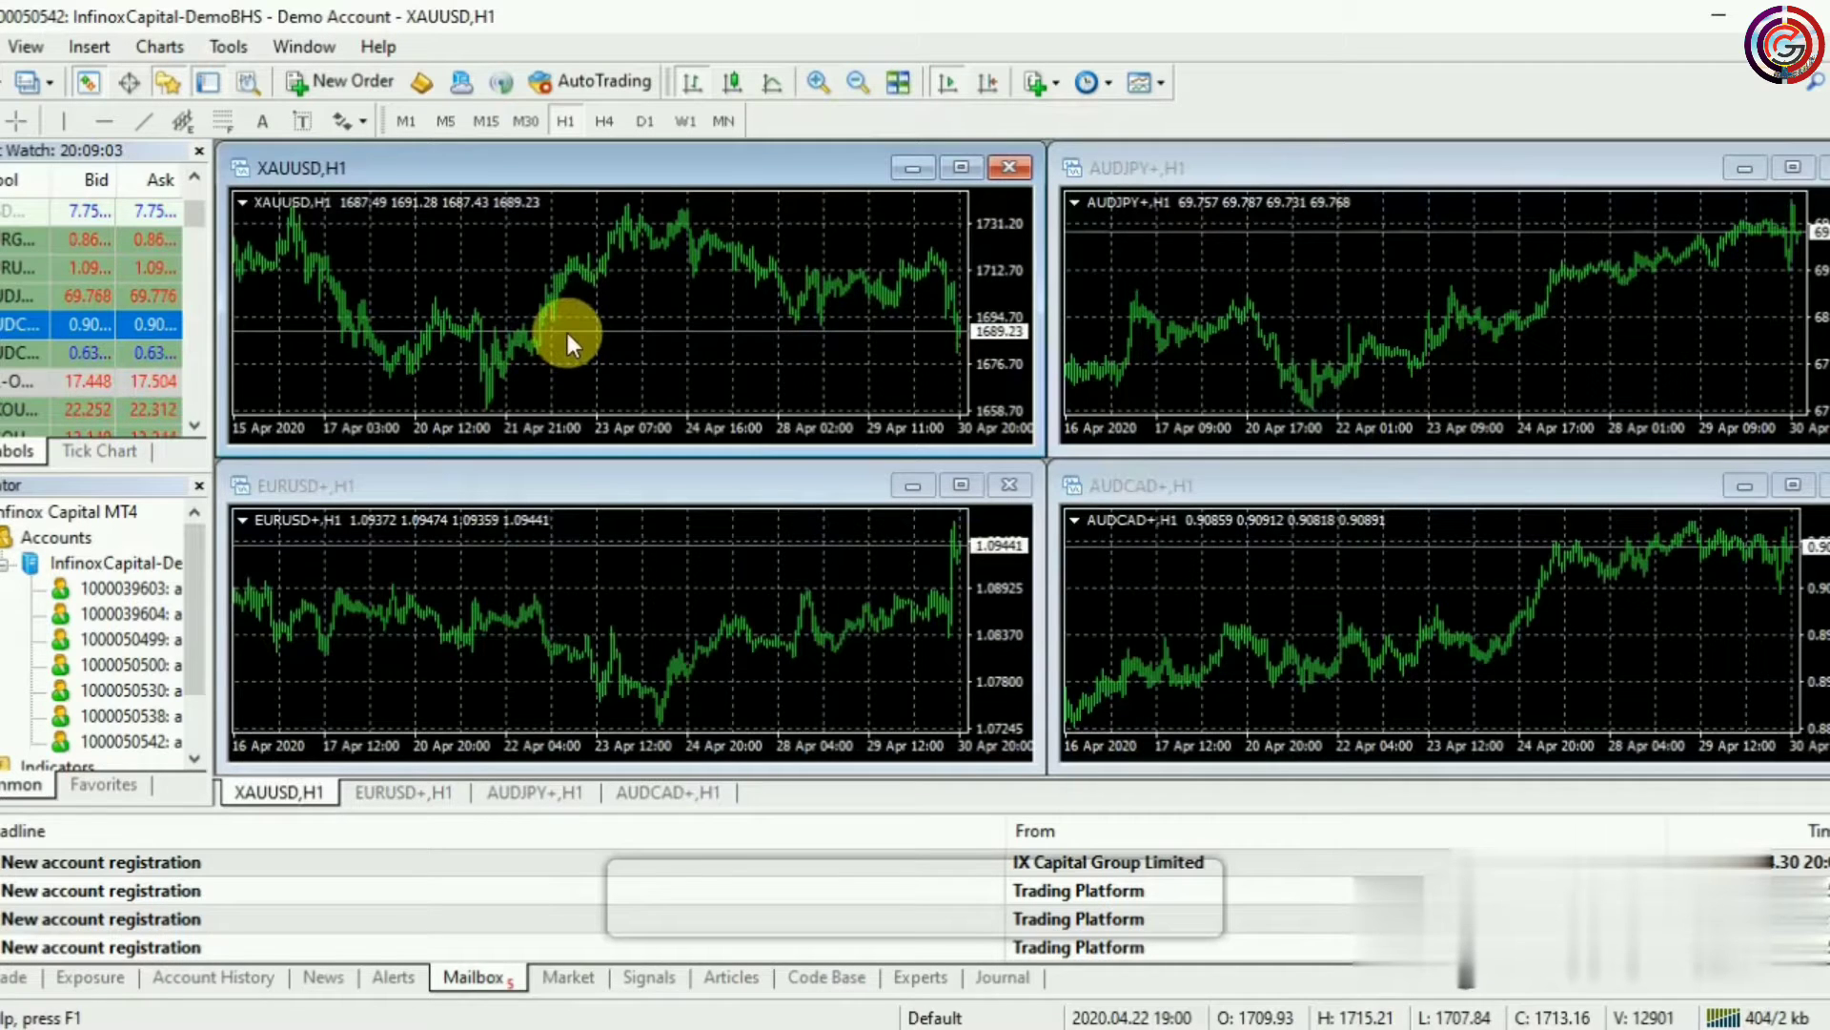
Turn on One Click Trading for the XAUUSD, AUDJPY, EURUSD and AUDCAD charts
right_click(591, 318)
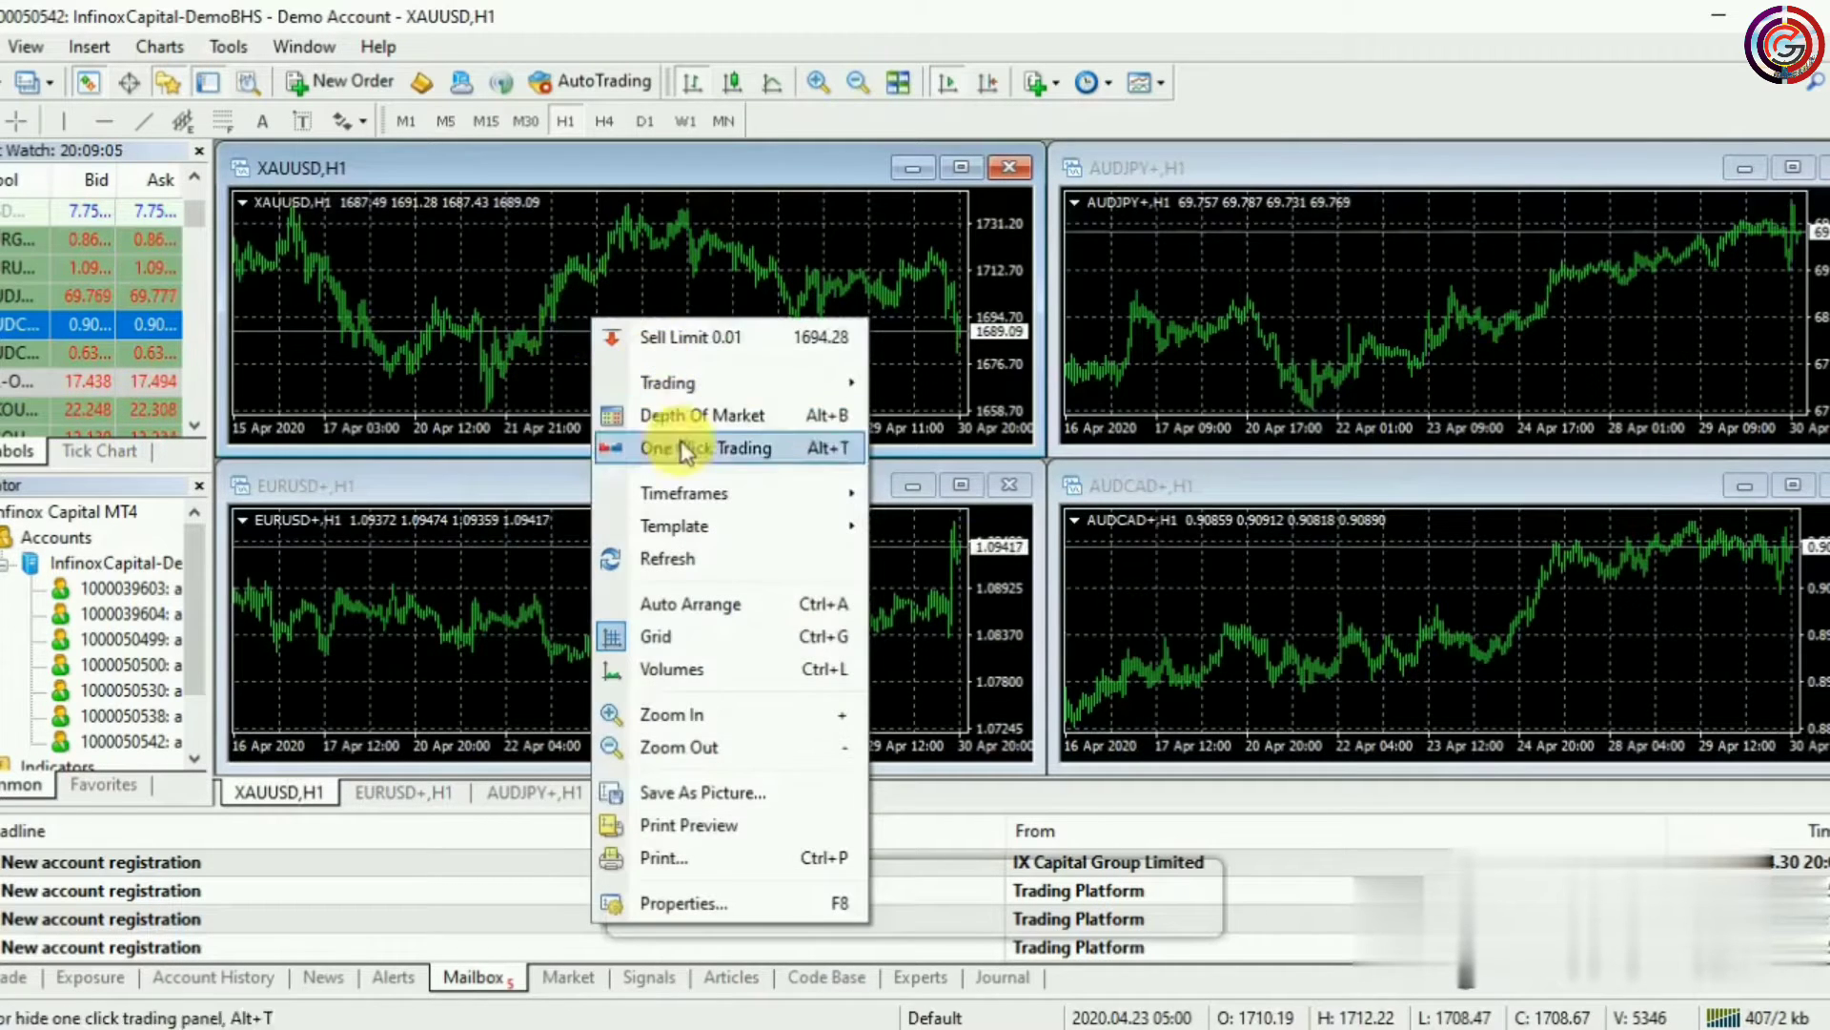
left_click(668, 450)
right_click(1173, 282)
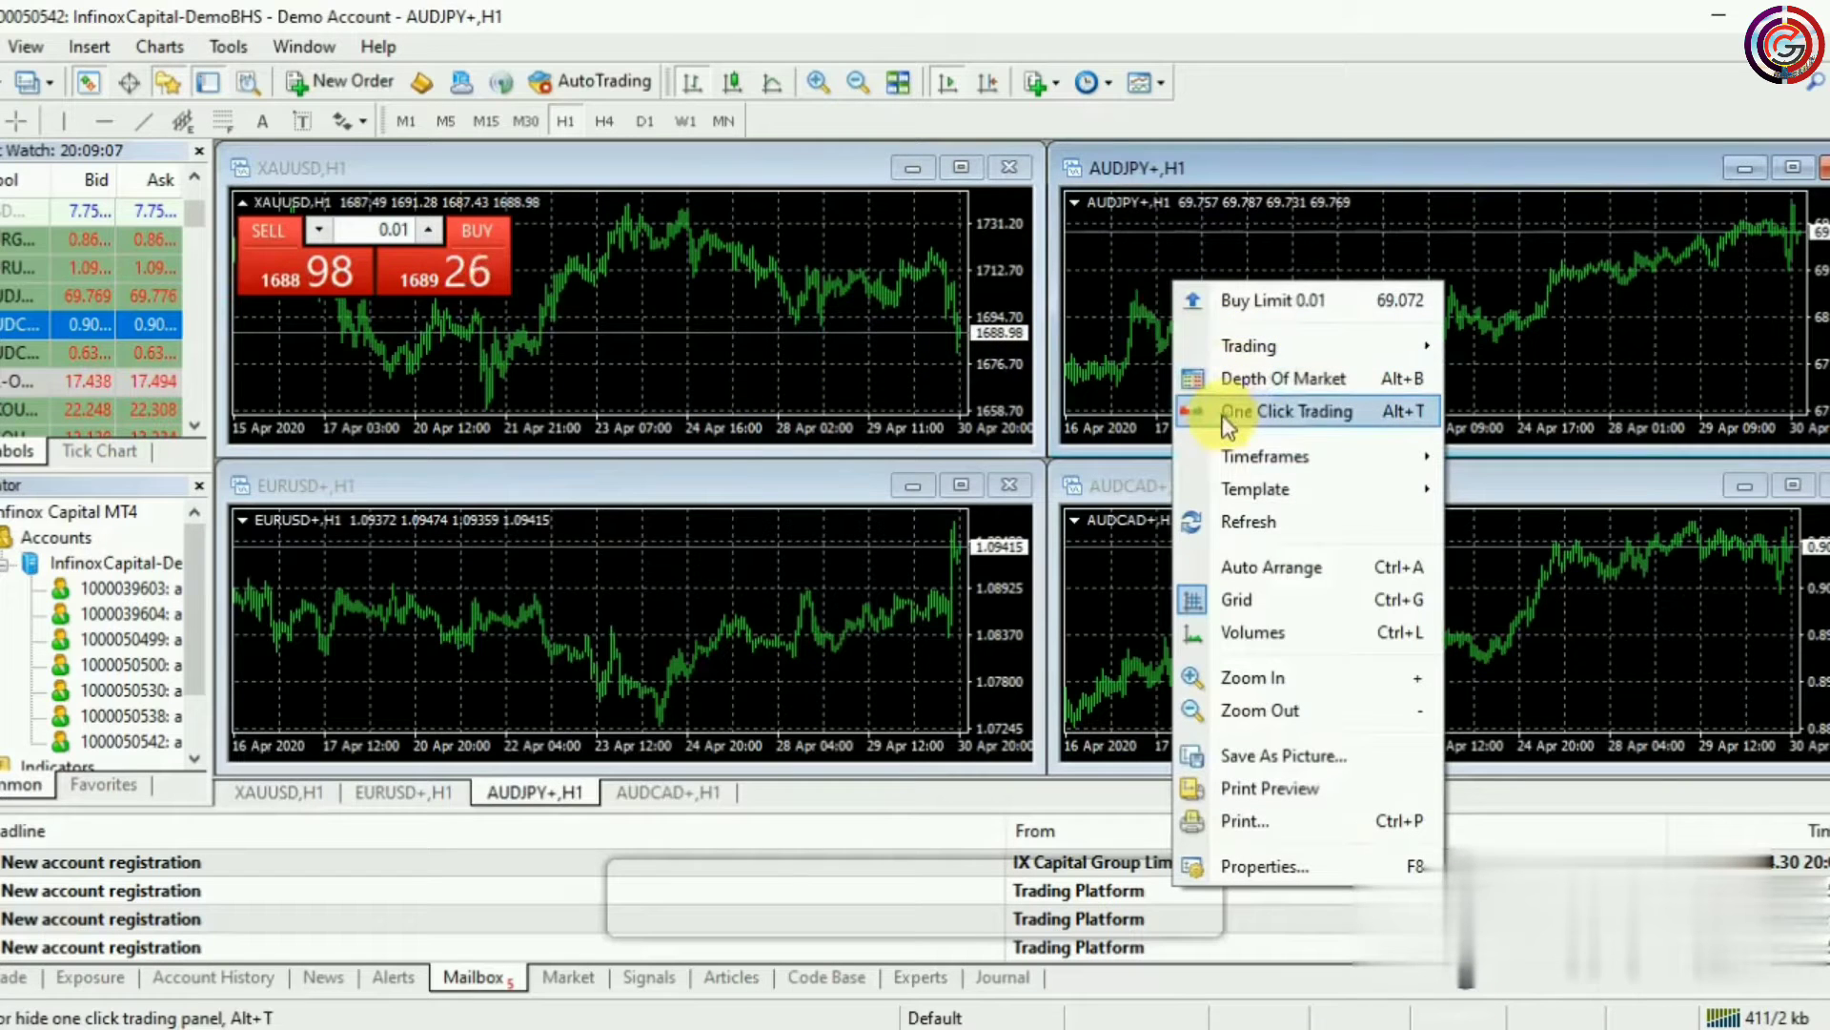
left_click(1312, 420)
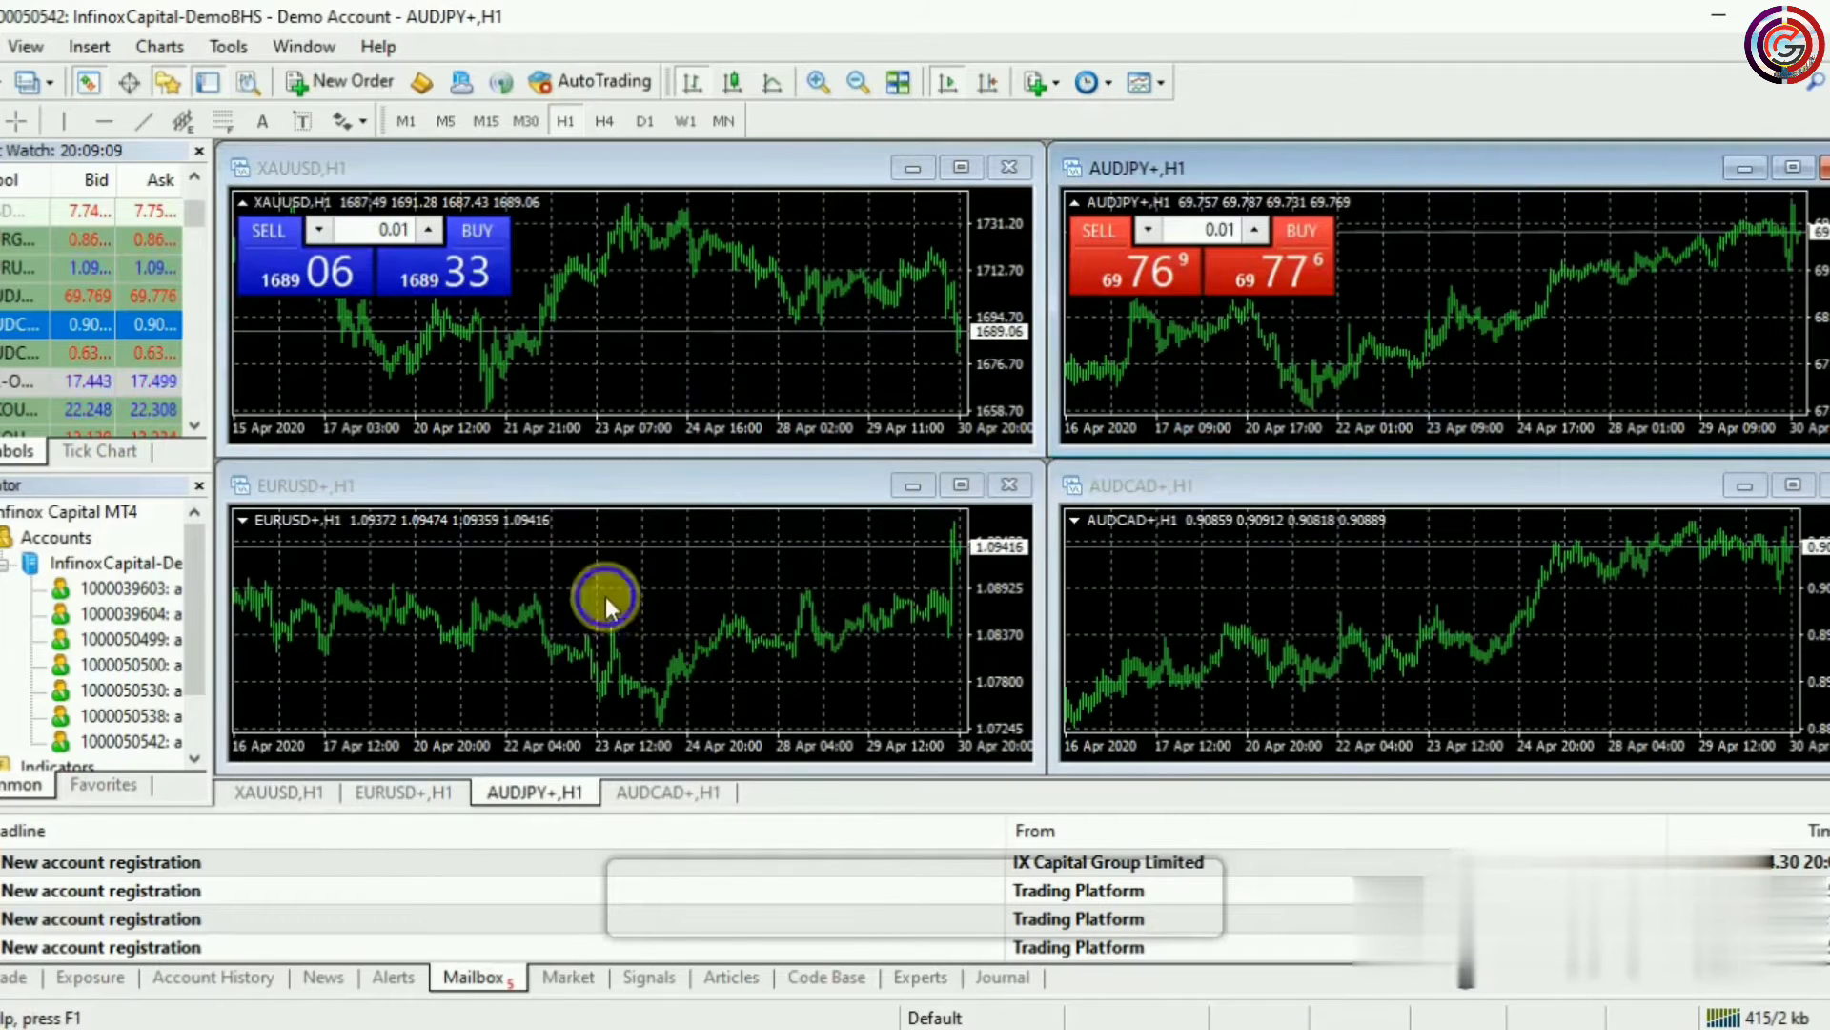
right_click(604, 596)
left_click(734, 555)
right_click(1203, 570)
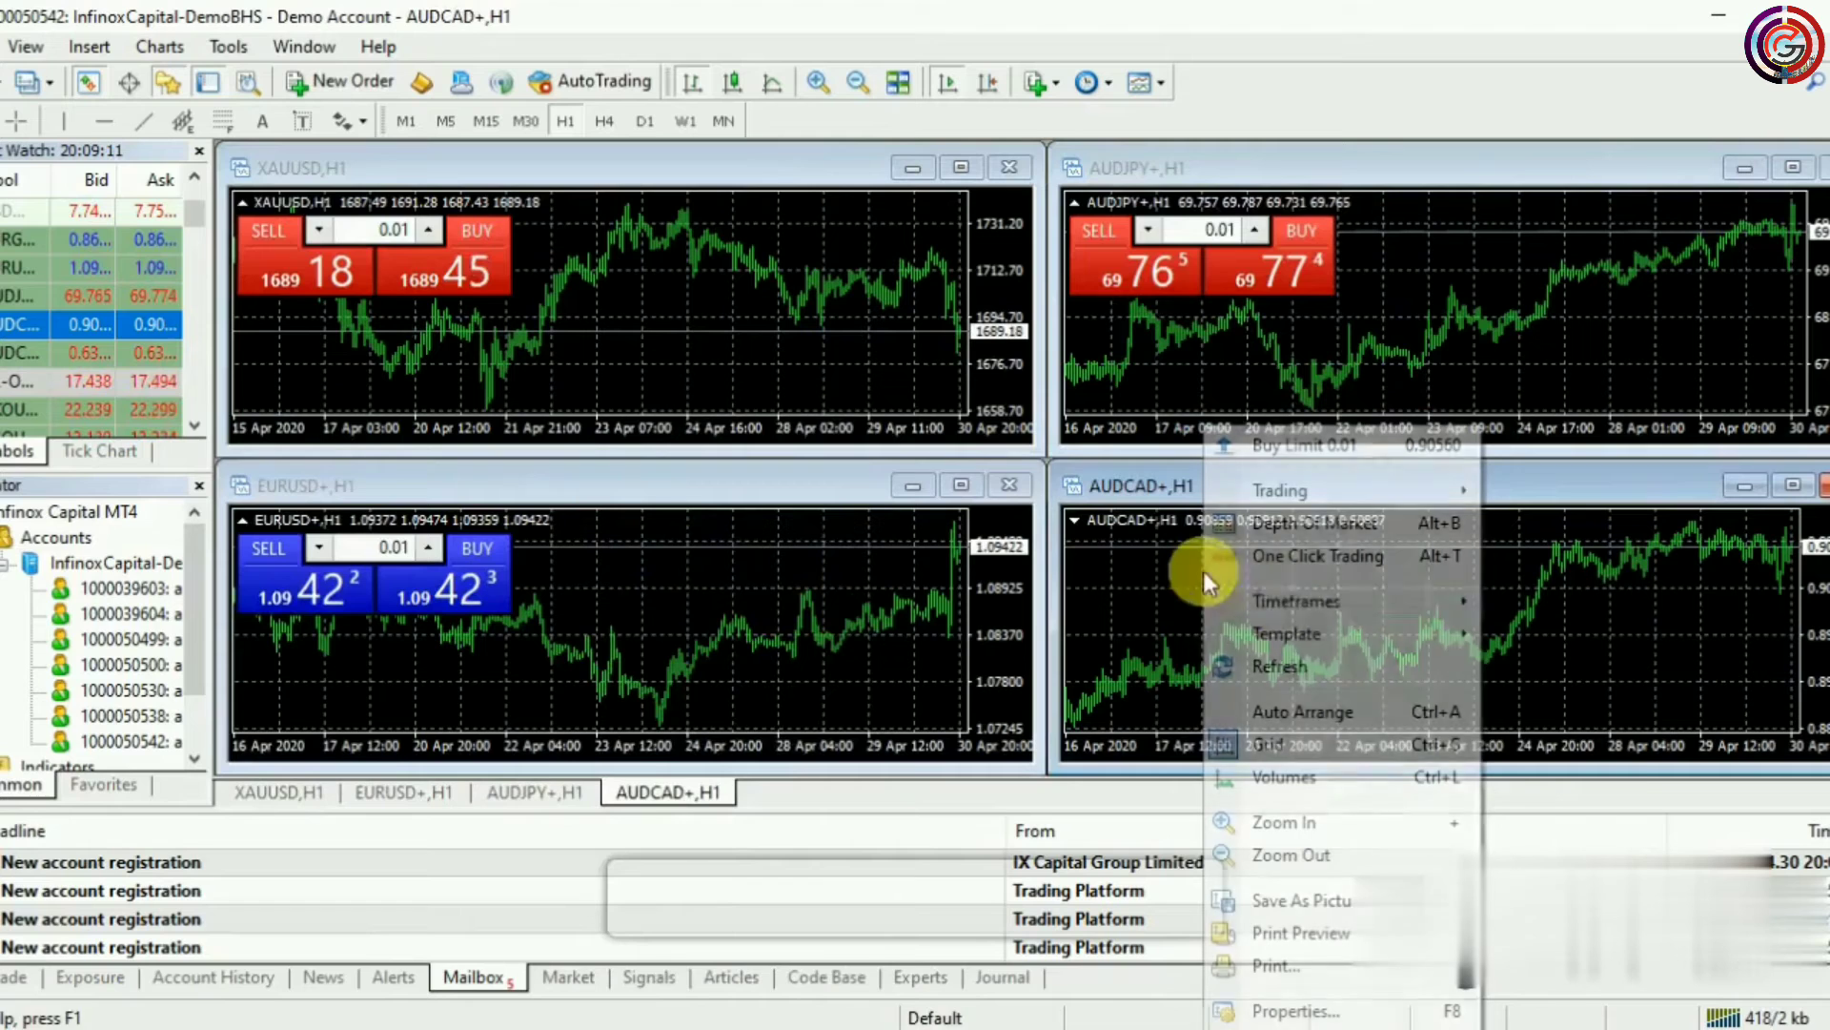
mouse_move(1284, 598)
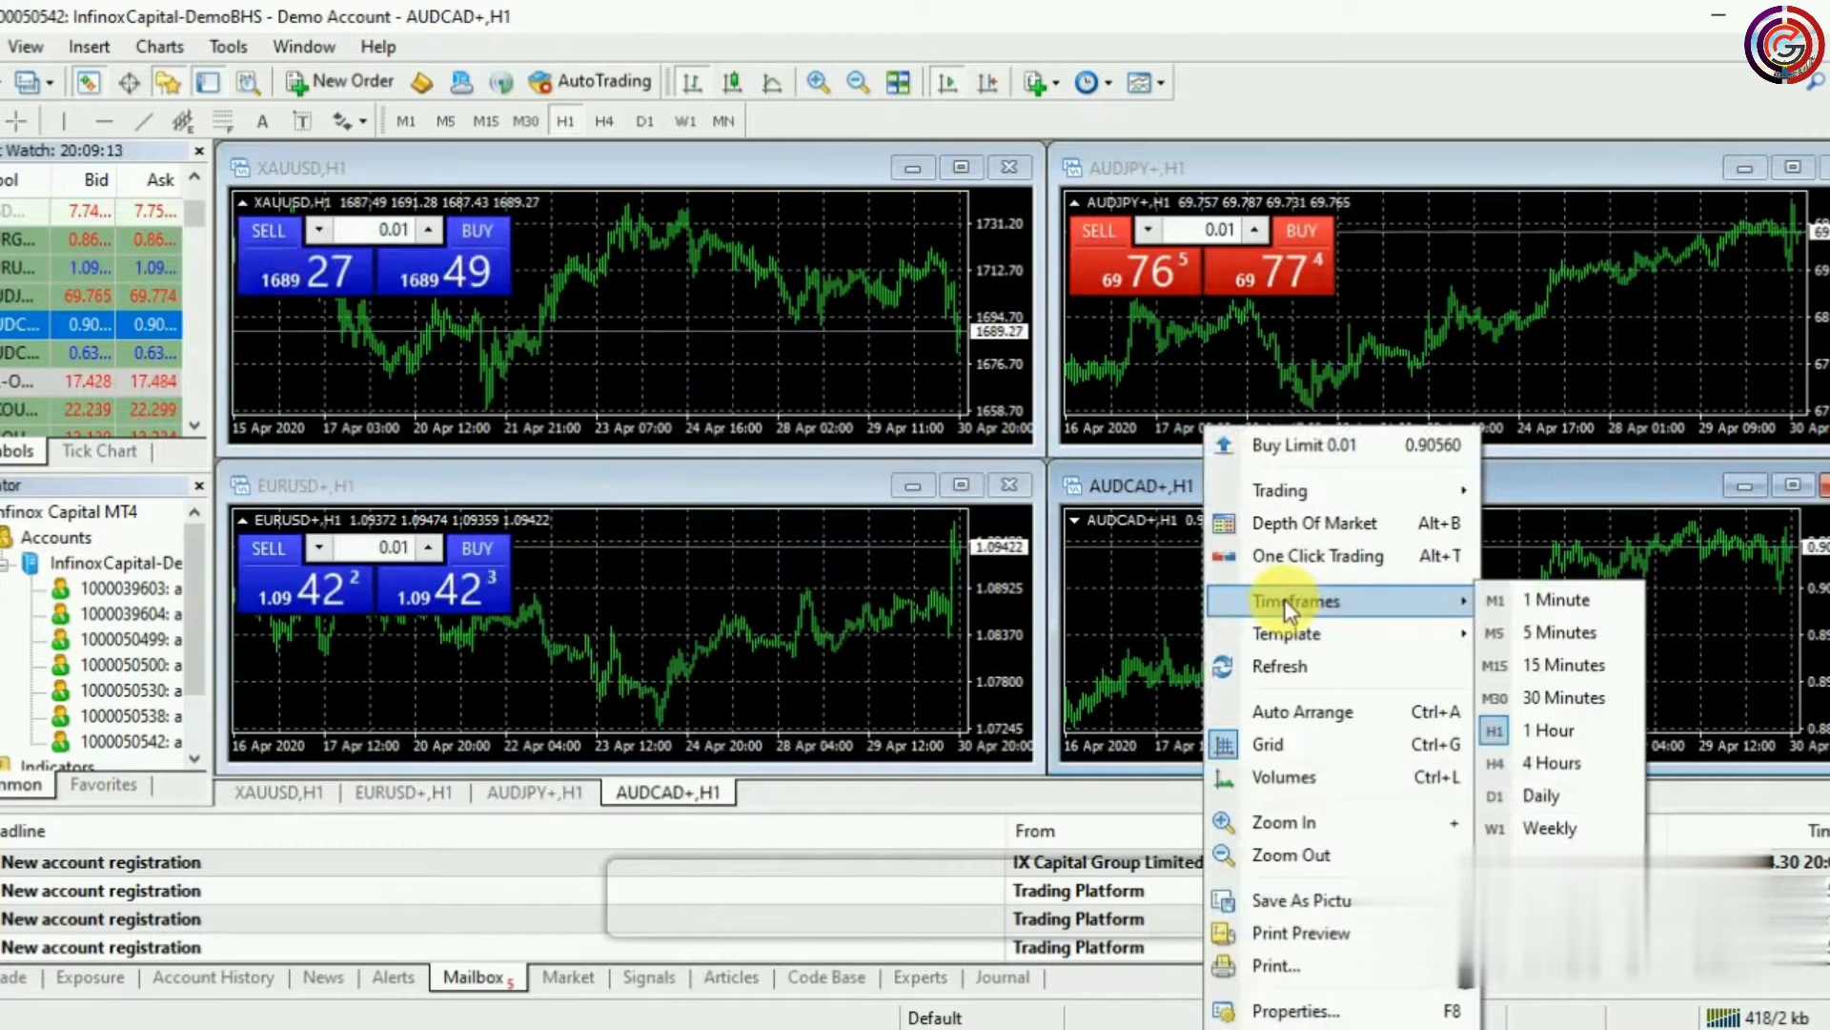
left_click(1297, 556)
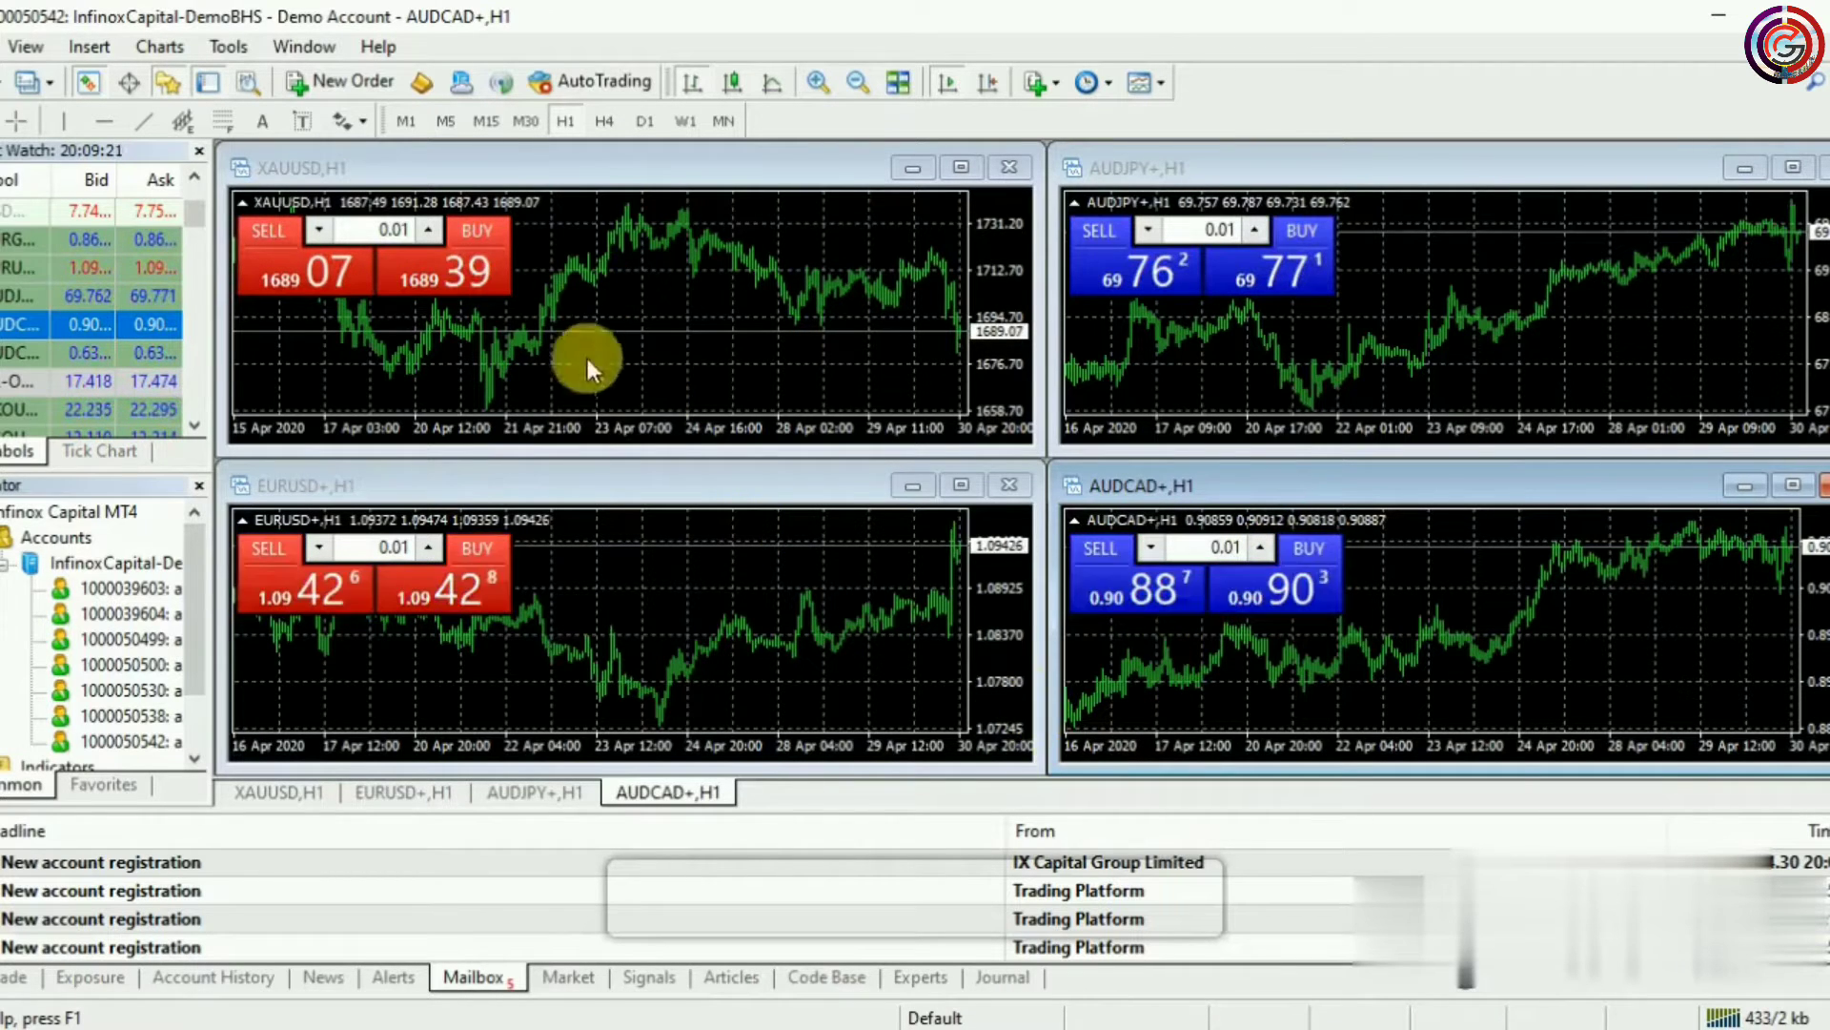
Show the Trade tab, accept the one-click trading terms, and buy 0.01 lot of XAUUSD
left_click(17, 977)
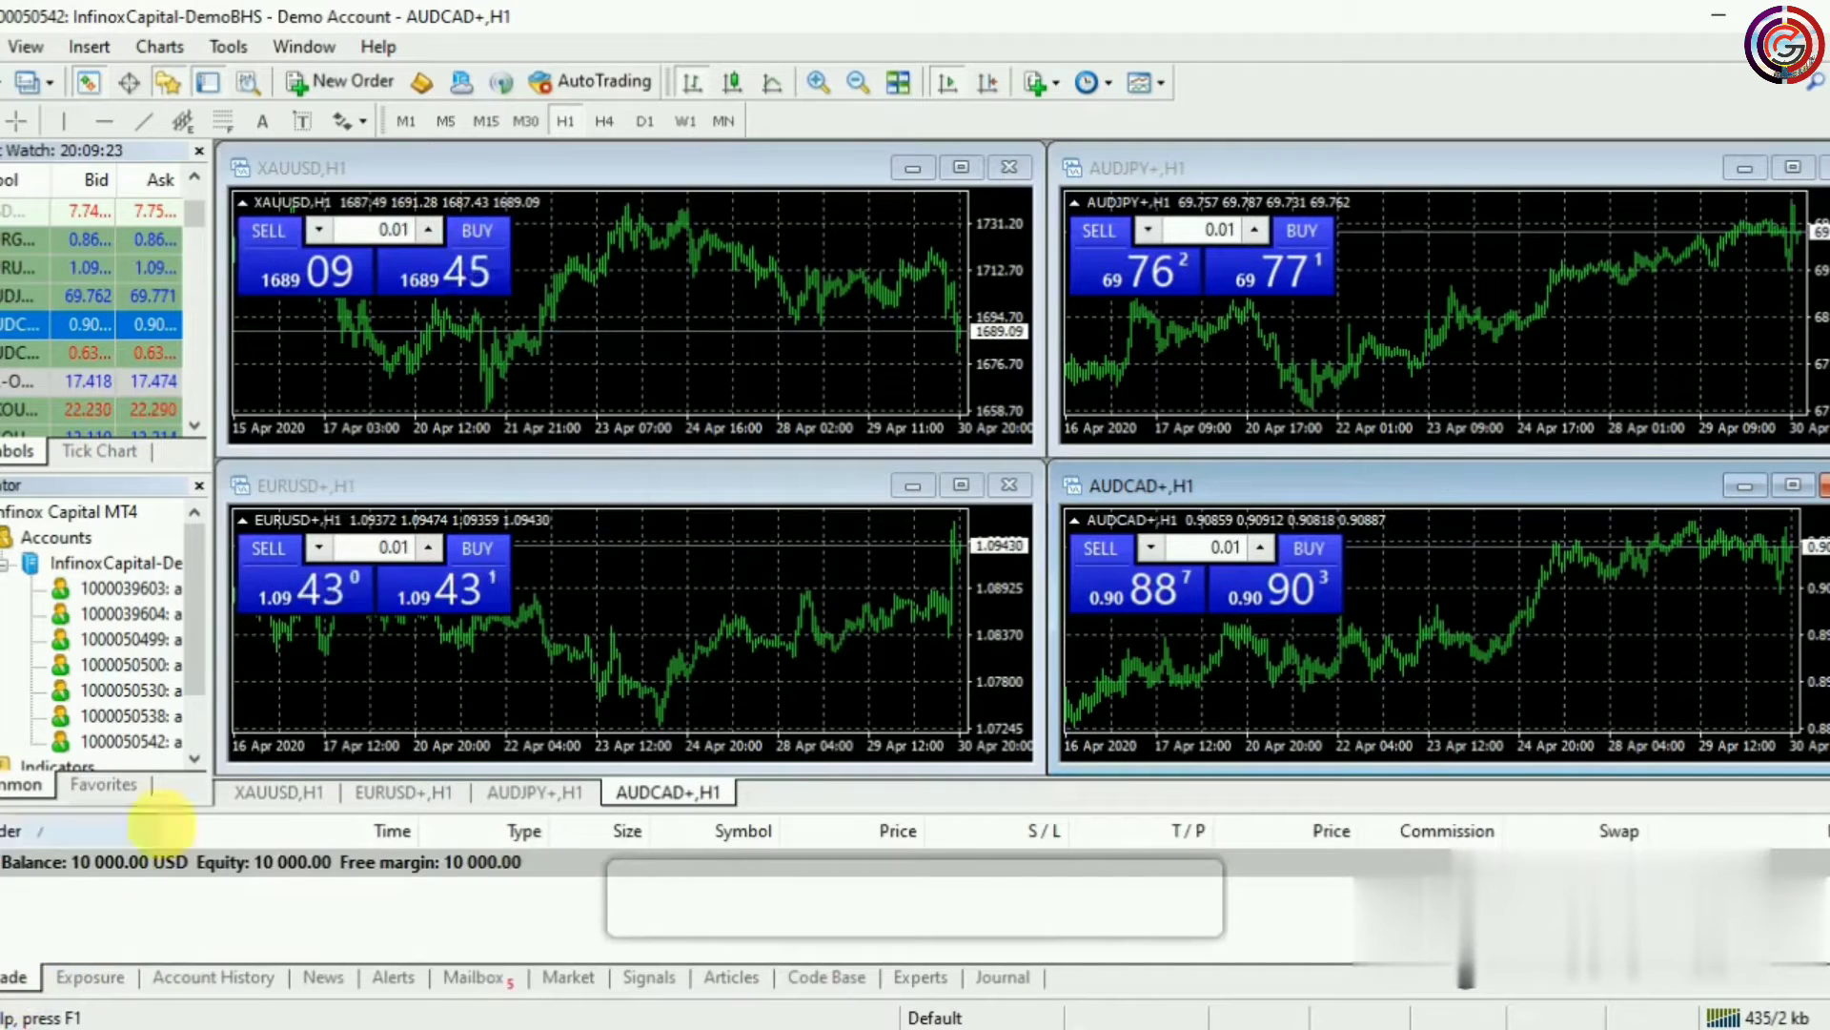
left_click(483, 238)
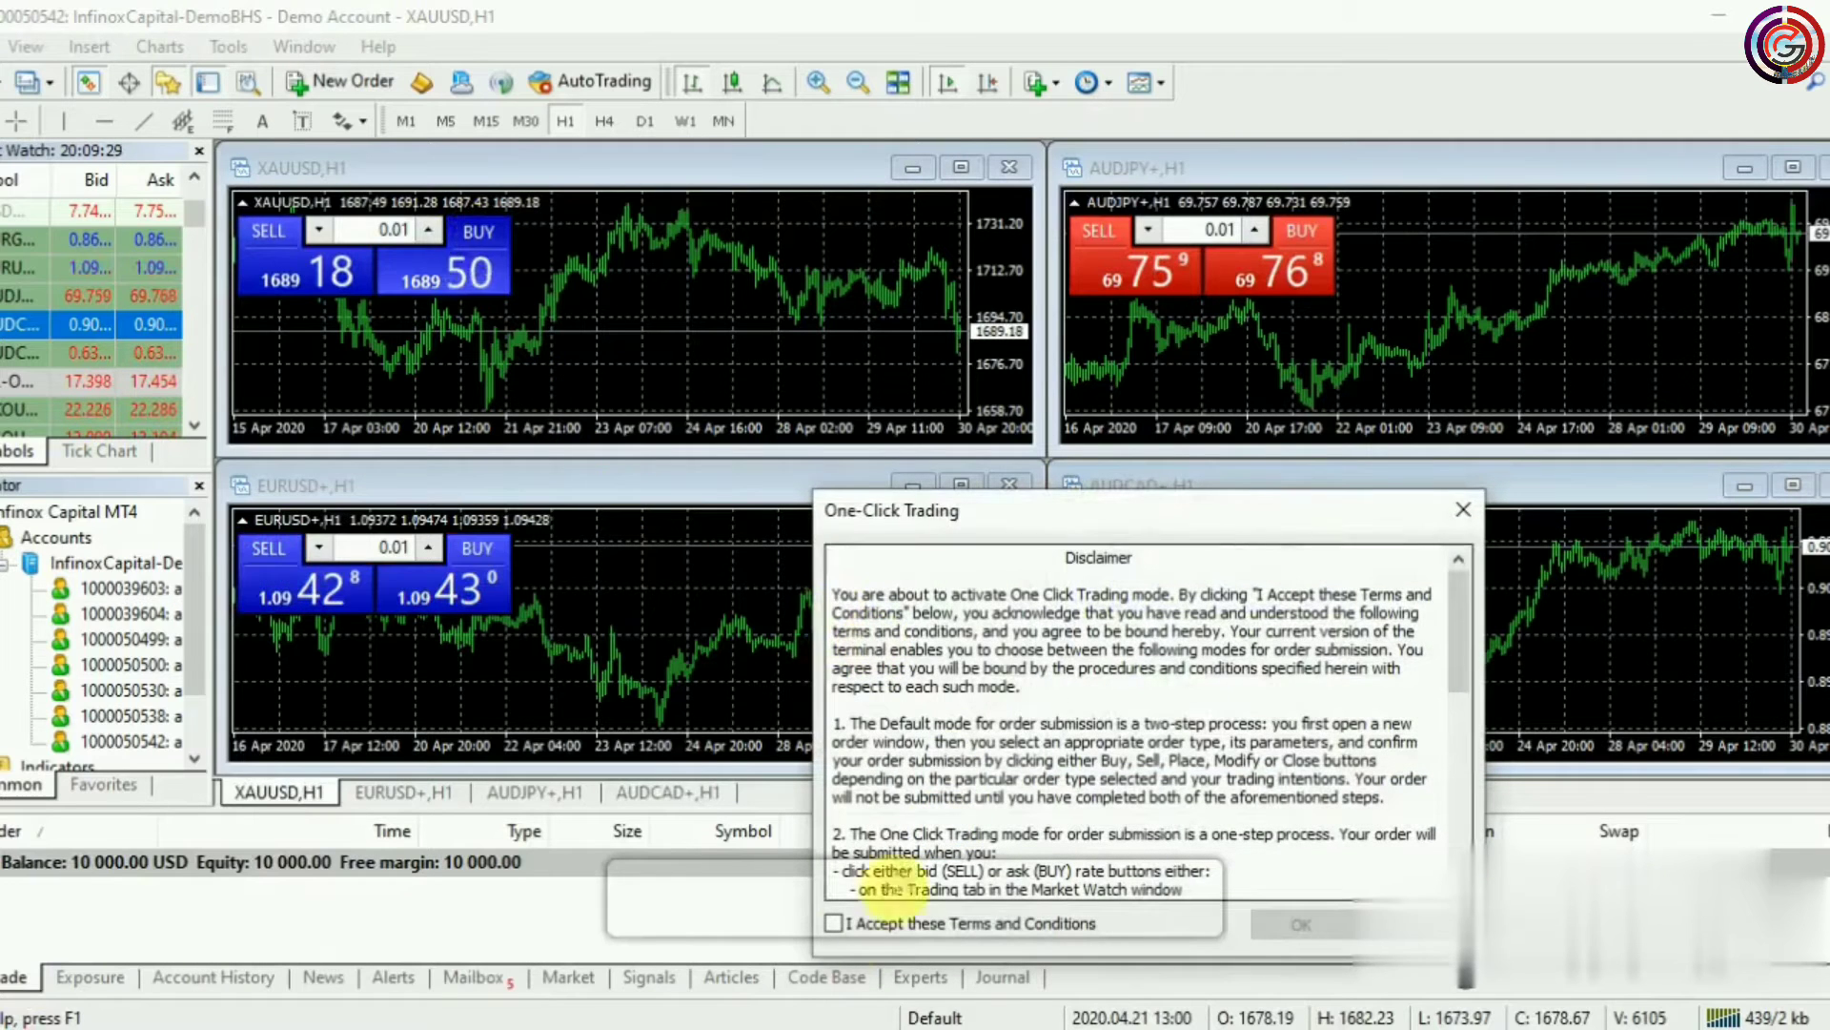
left_click(834, 923)
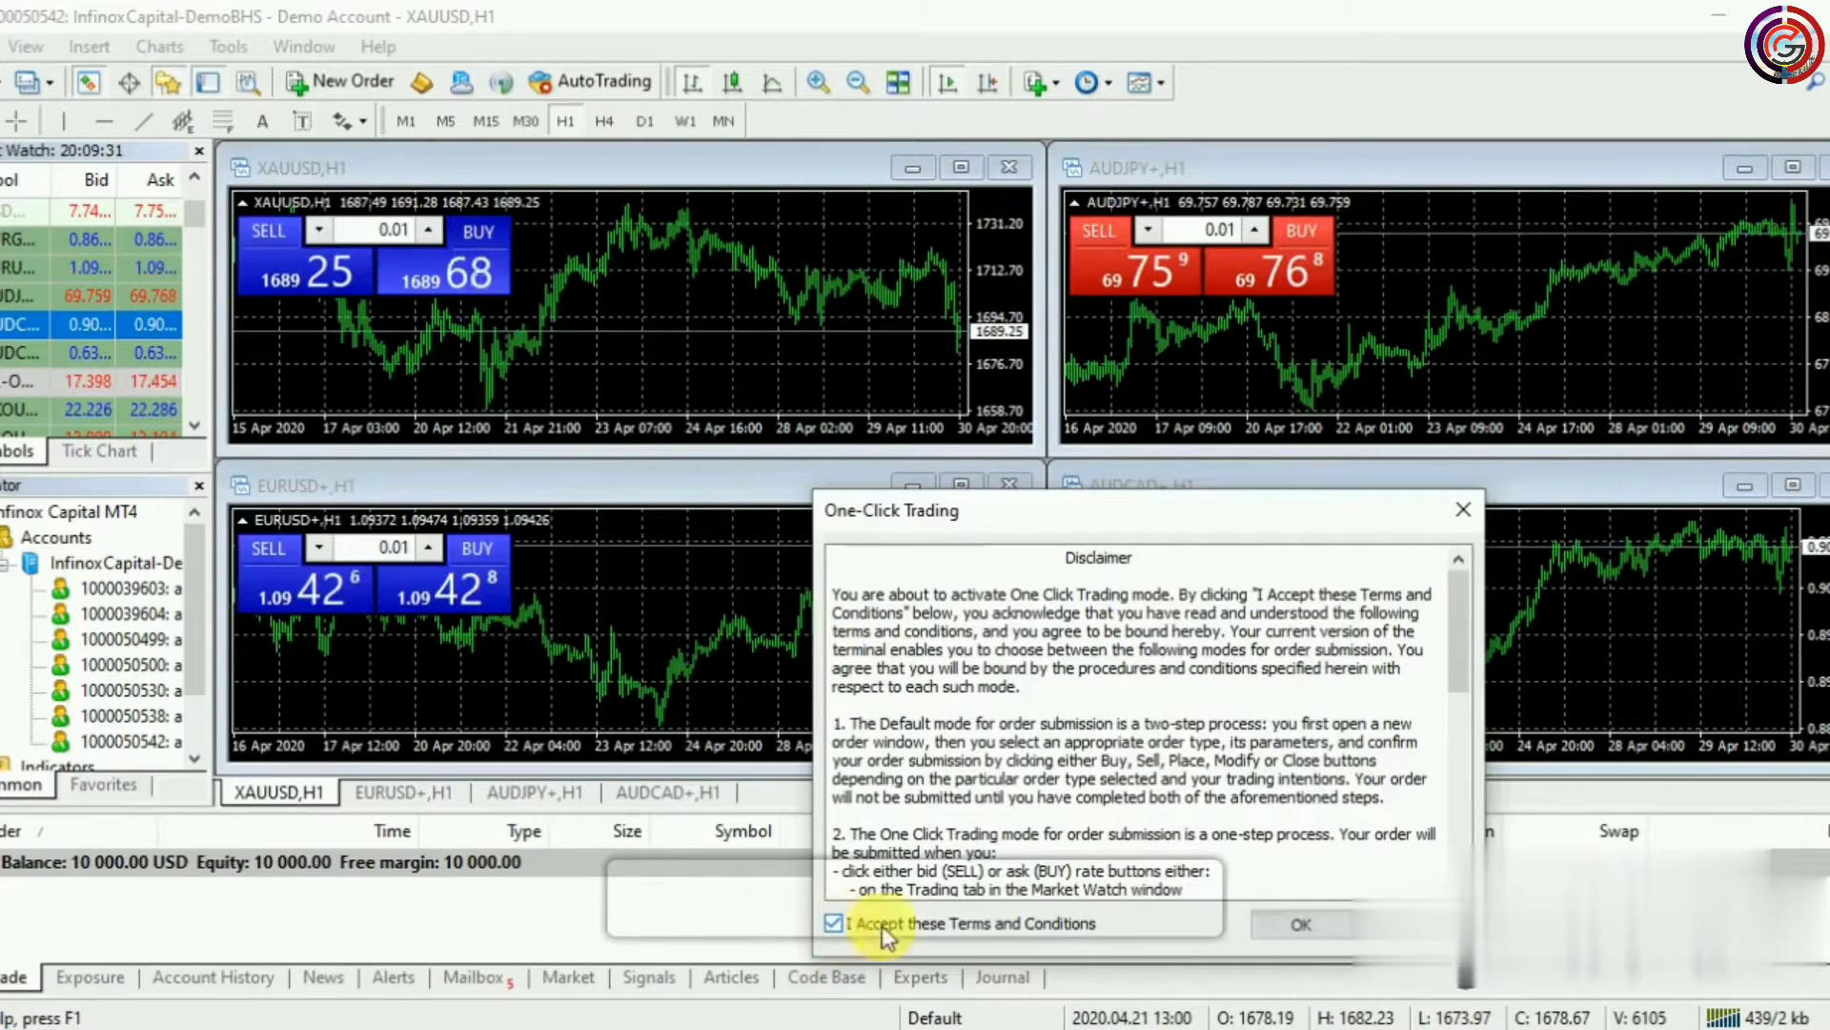
left_click(1330, 925)
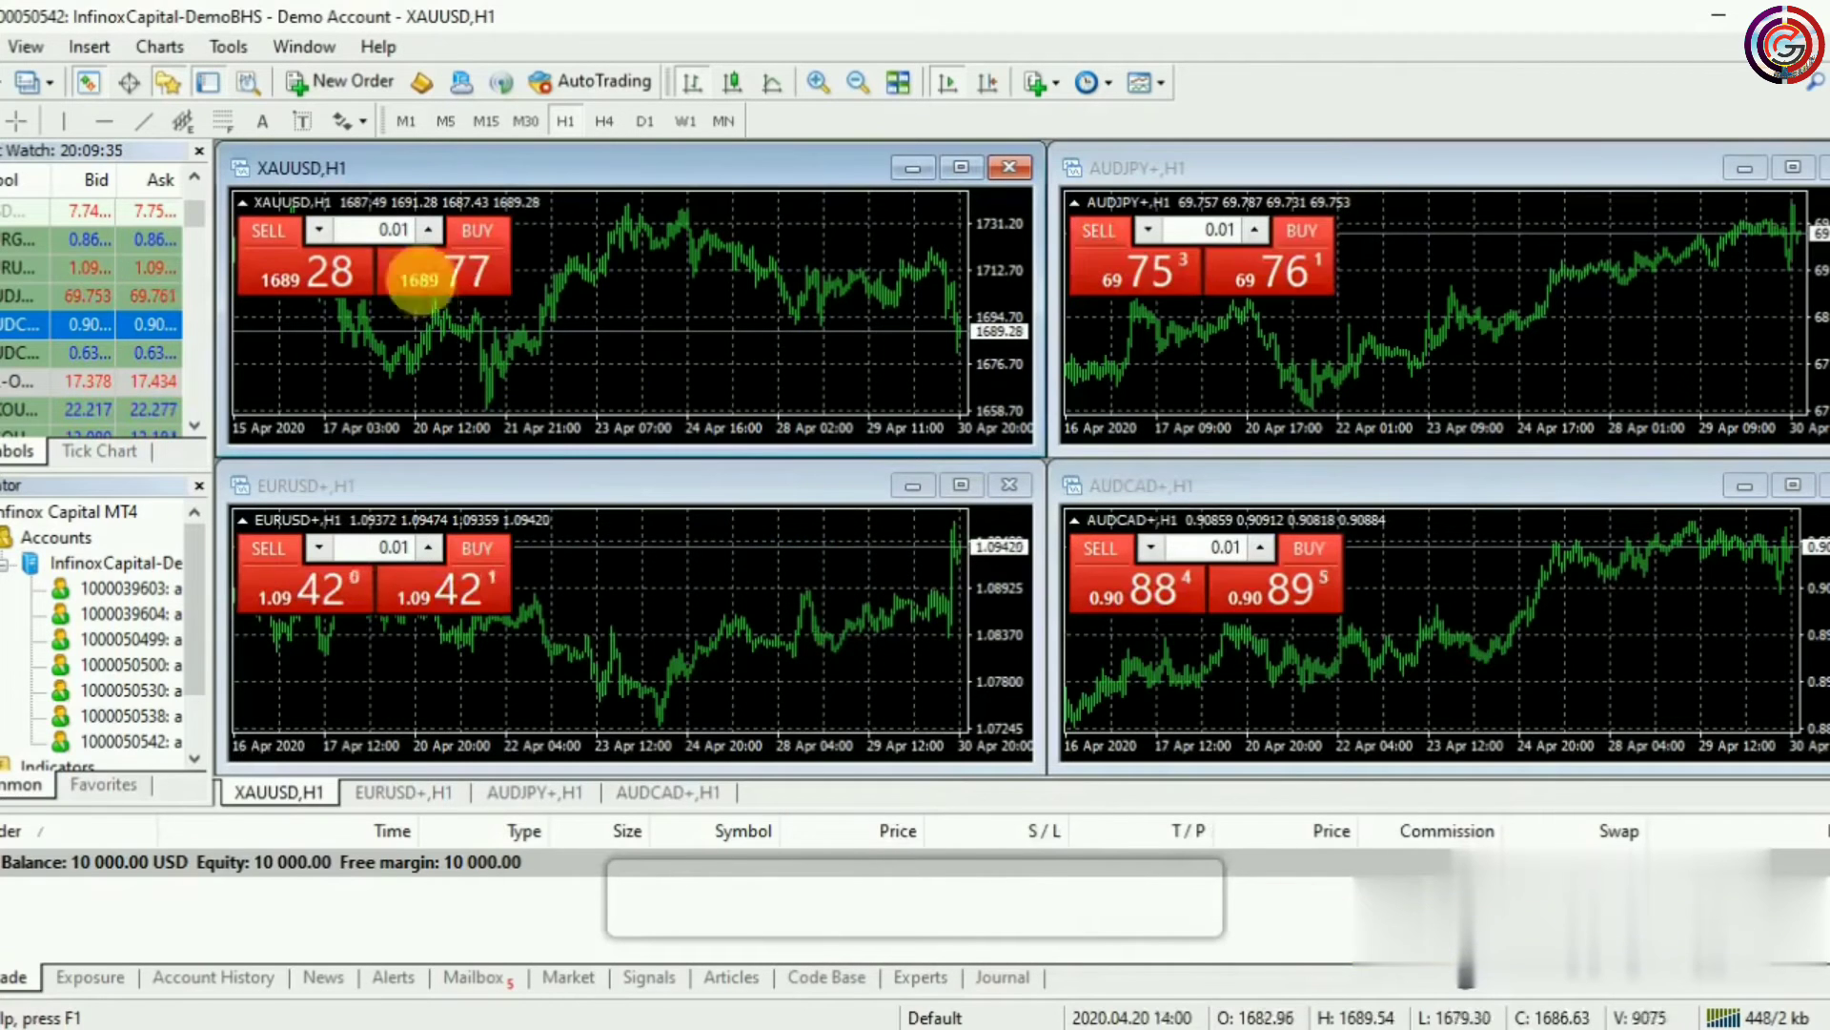
left_click(455, 275)
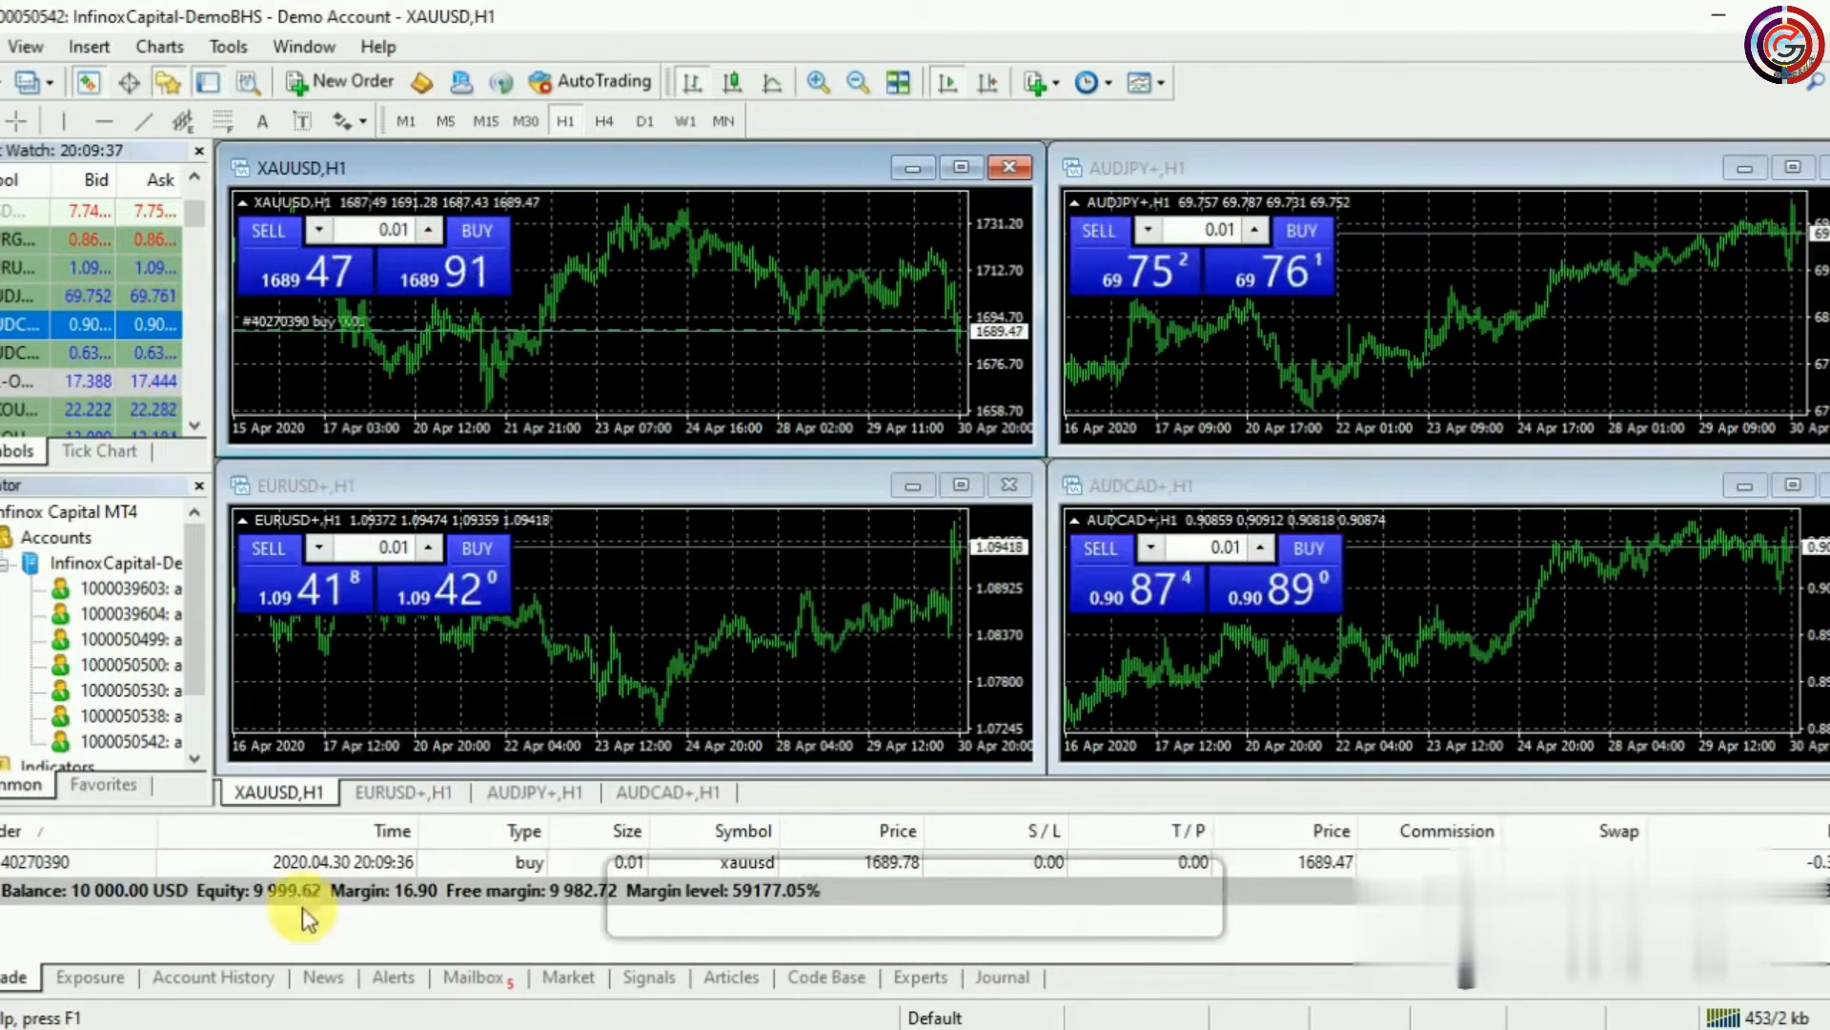
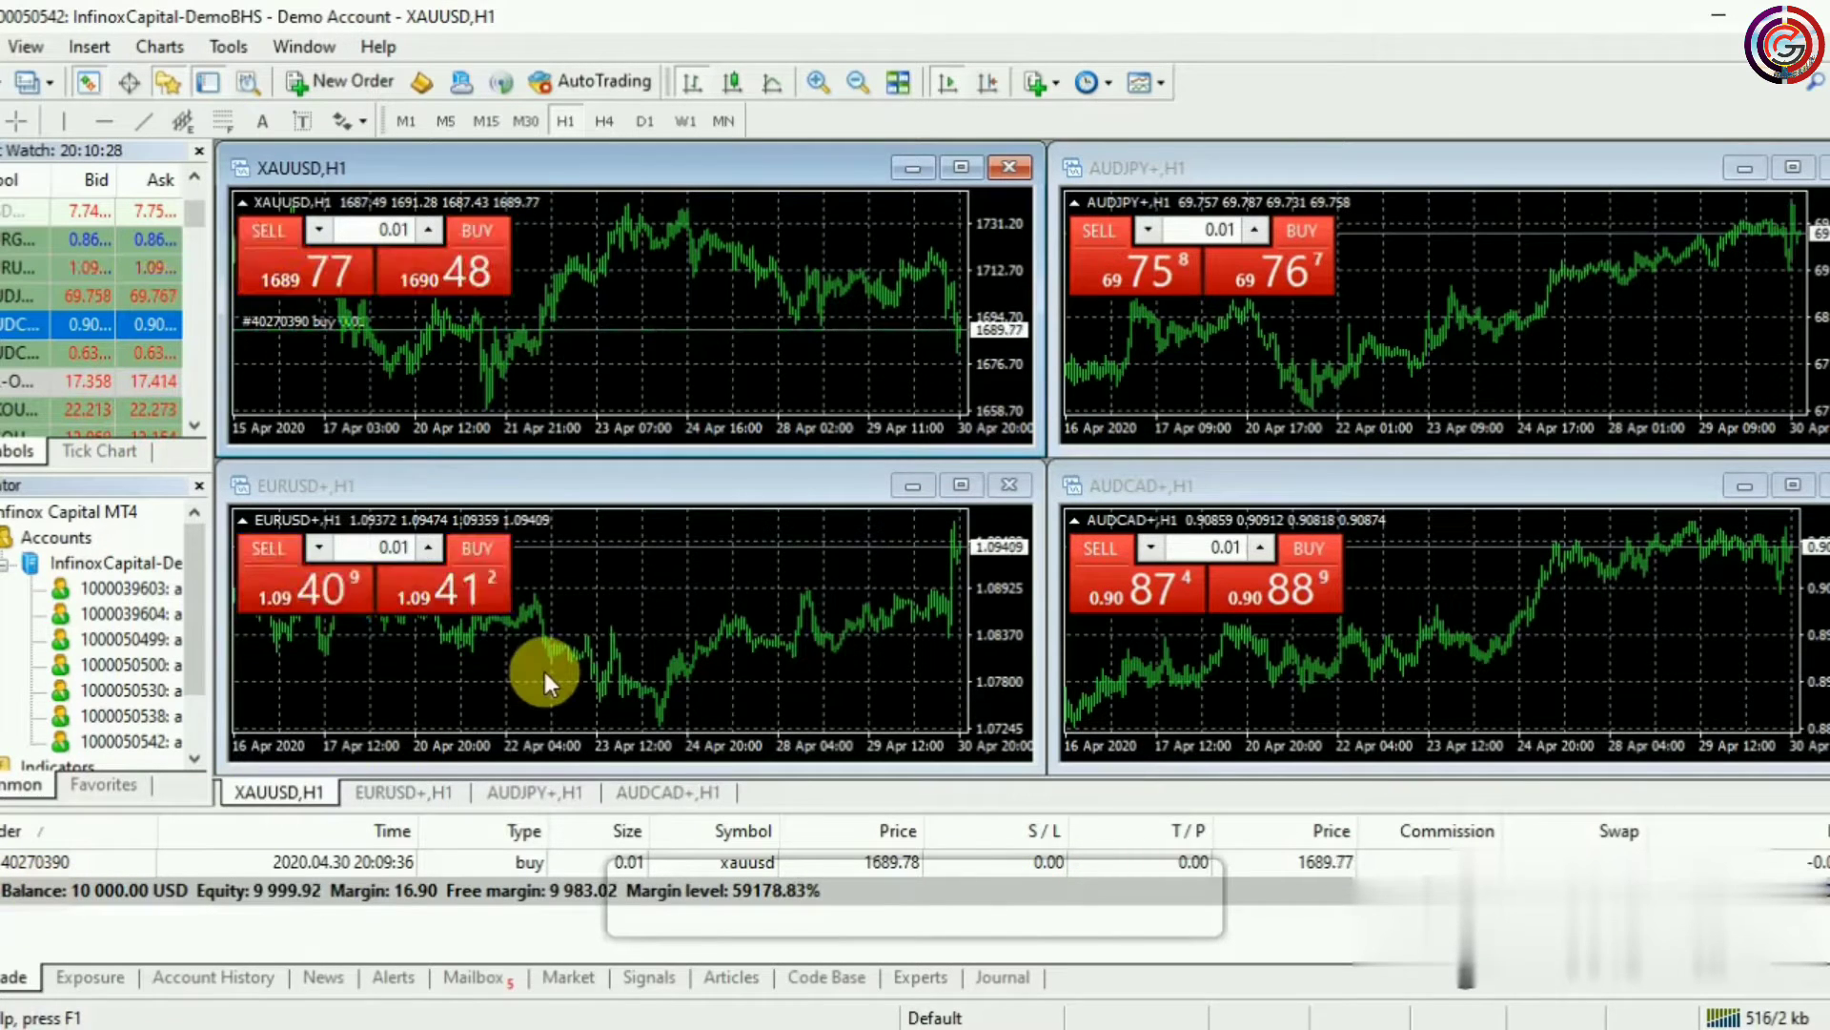
Modify the XAUUSD buy order to stop loss 1670.78 and take profit 1690.00
left_click(485, 863)
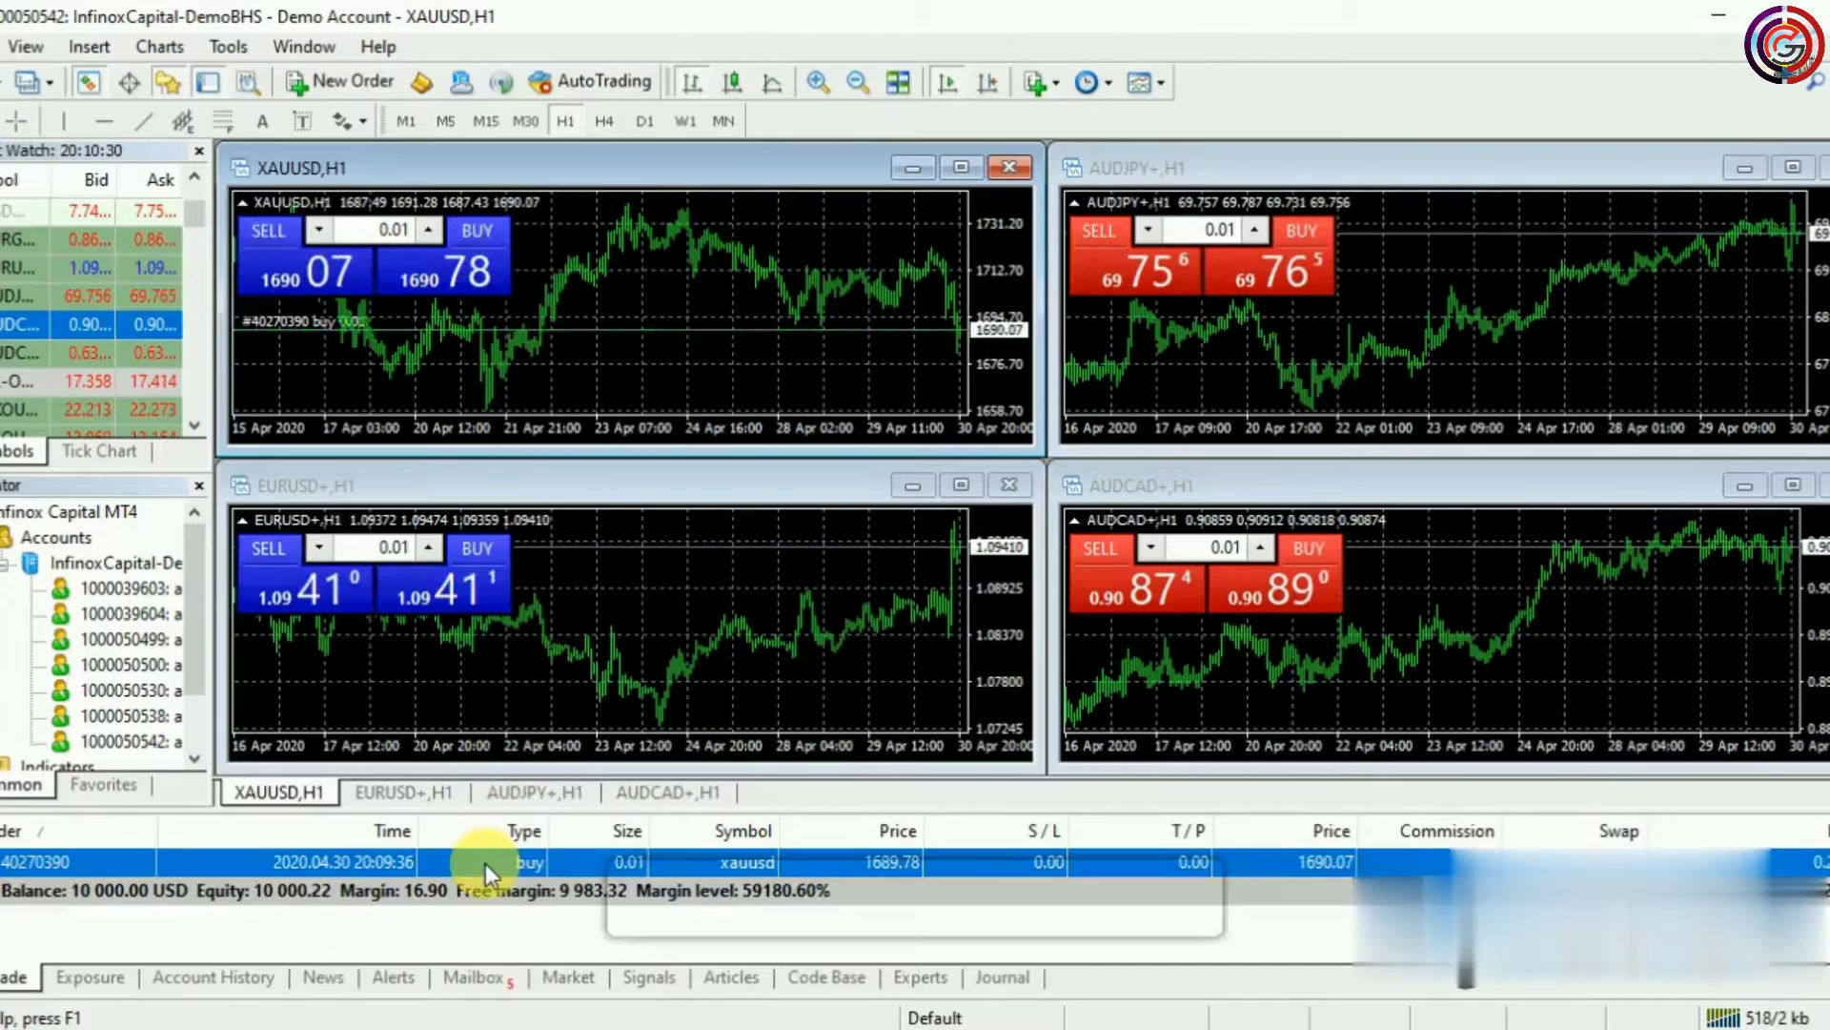
right_click(484, 863)
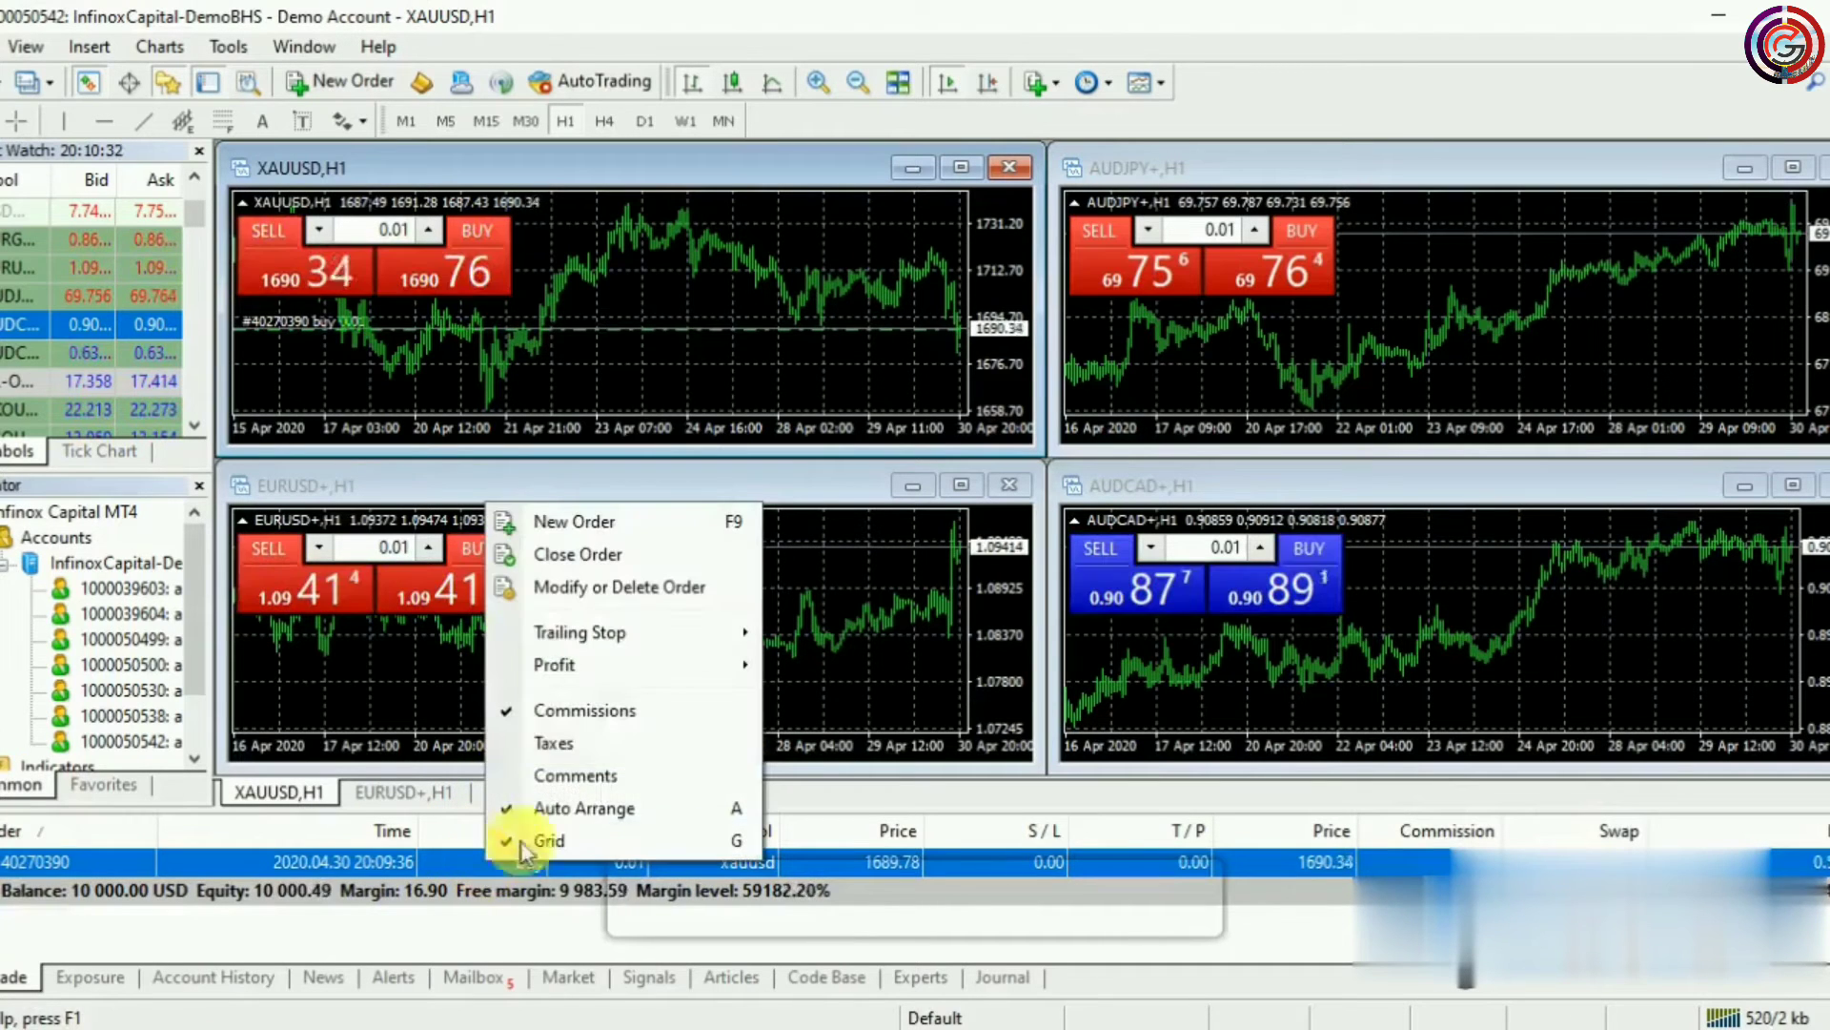
left_click(568, 588)
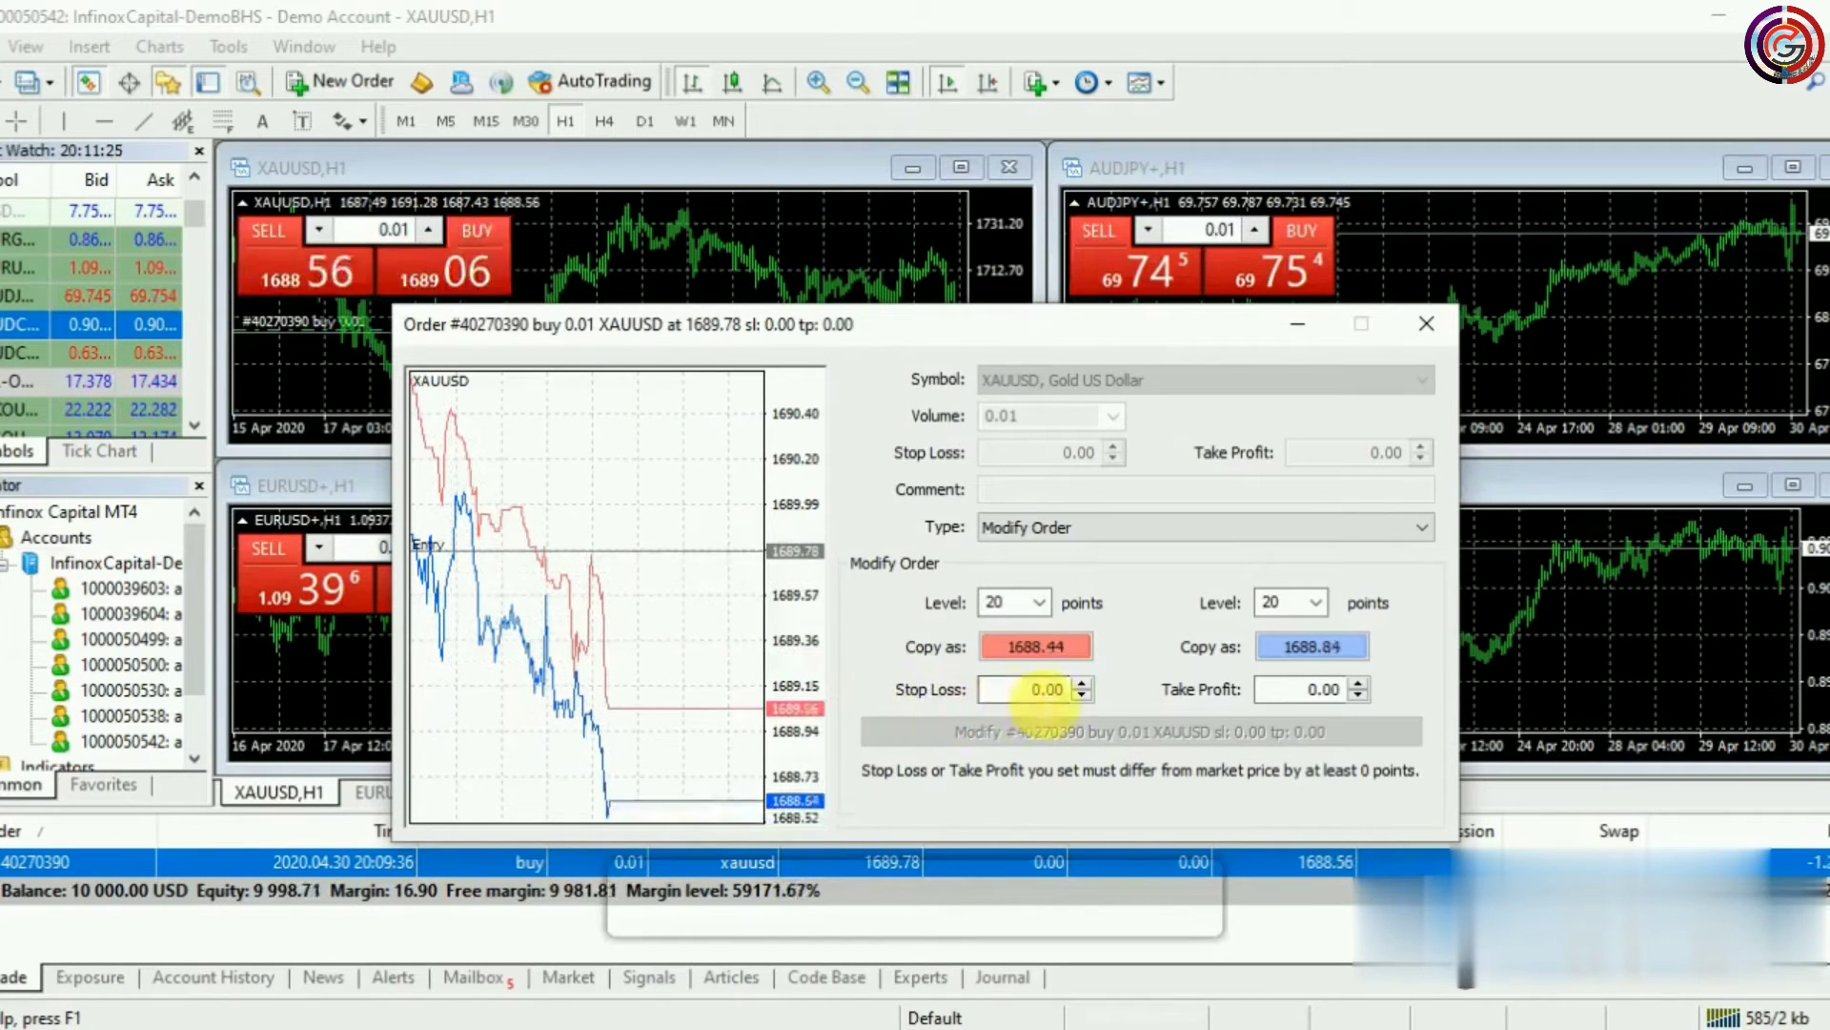
left_click(1034, 704)
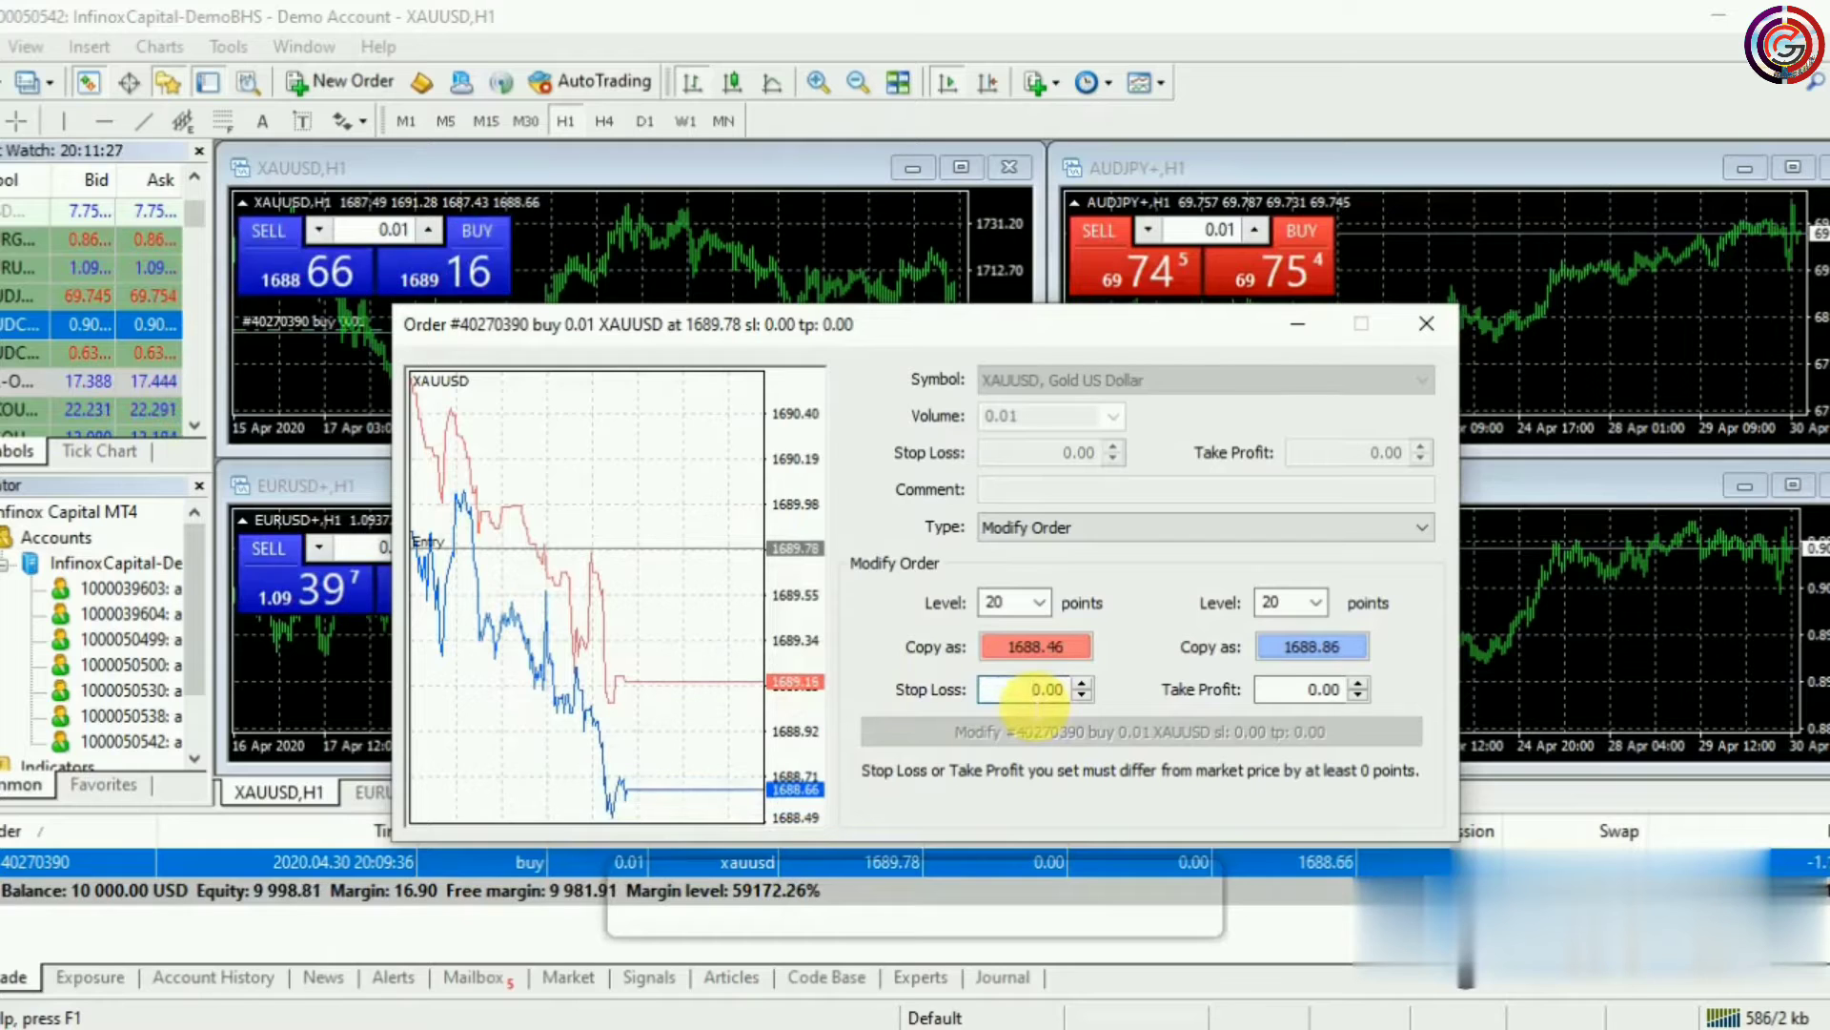
type("167")
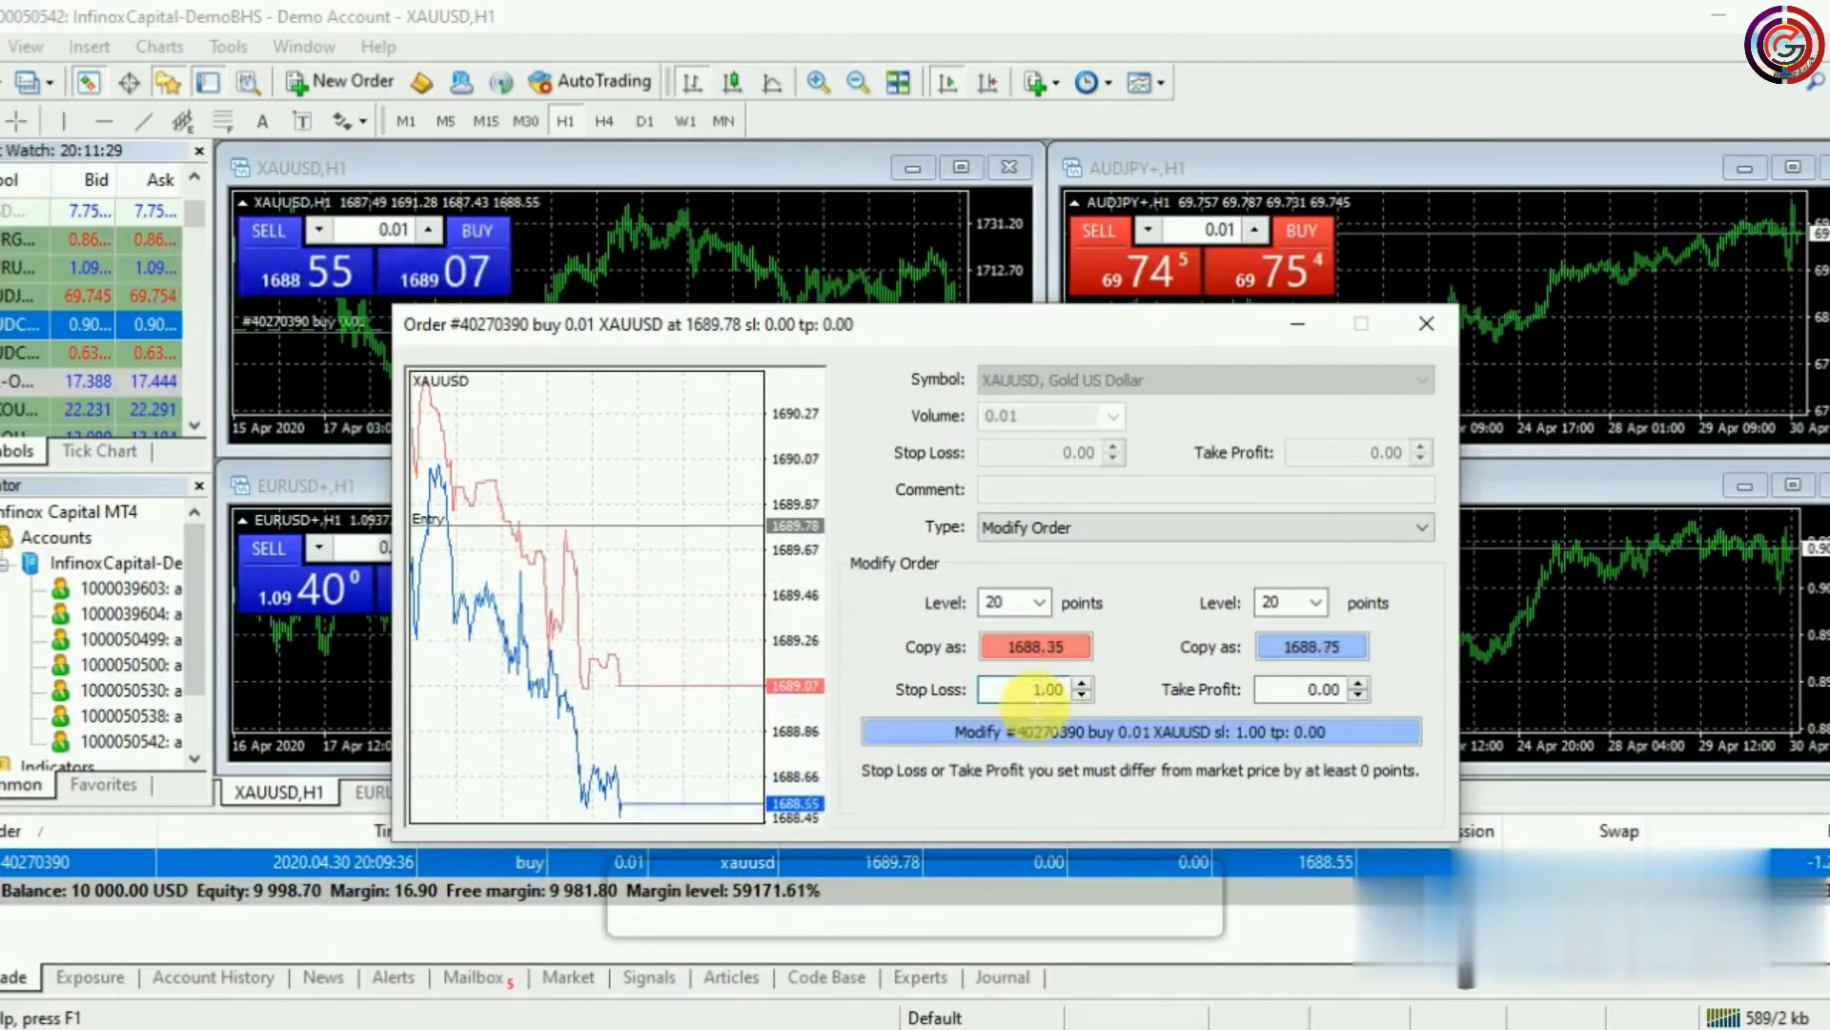
type("0")
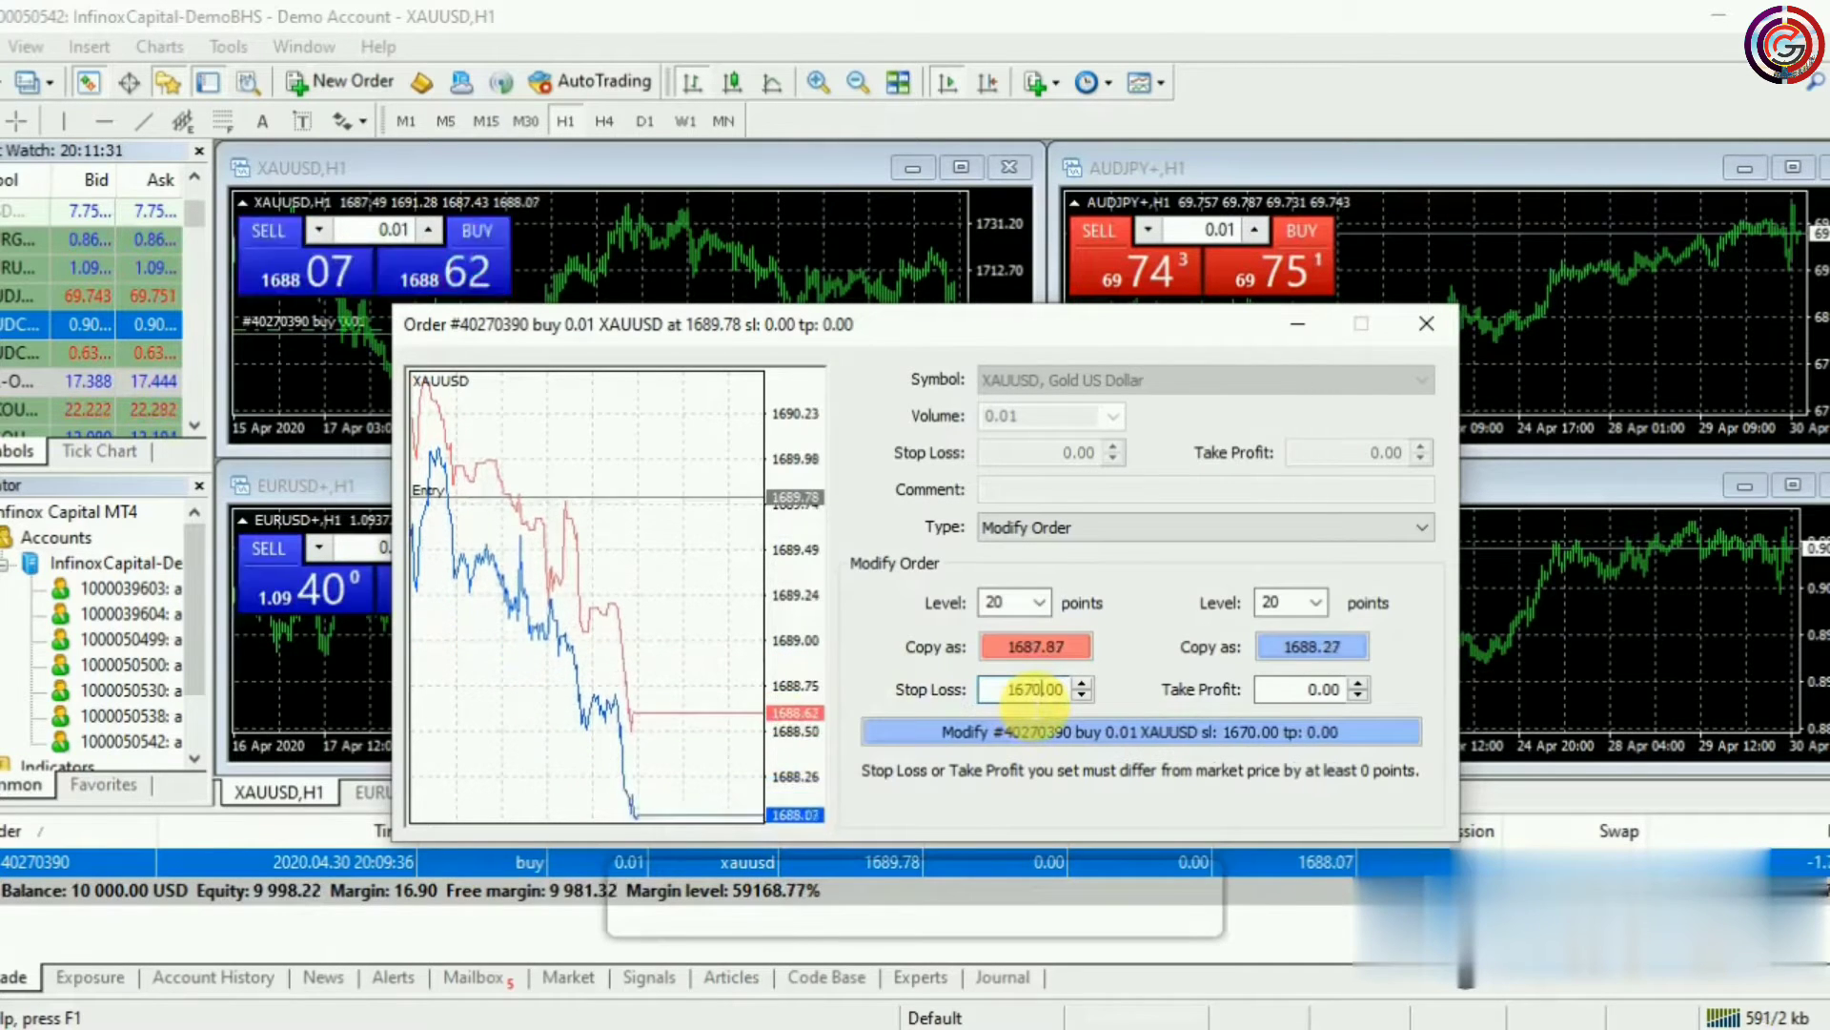
type(".78")
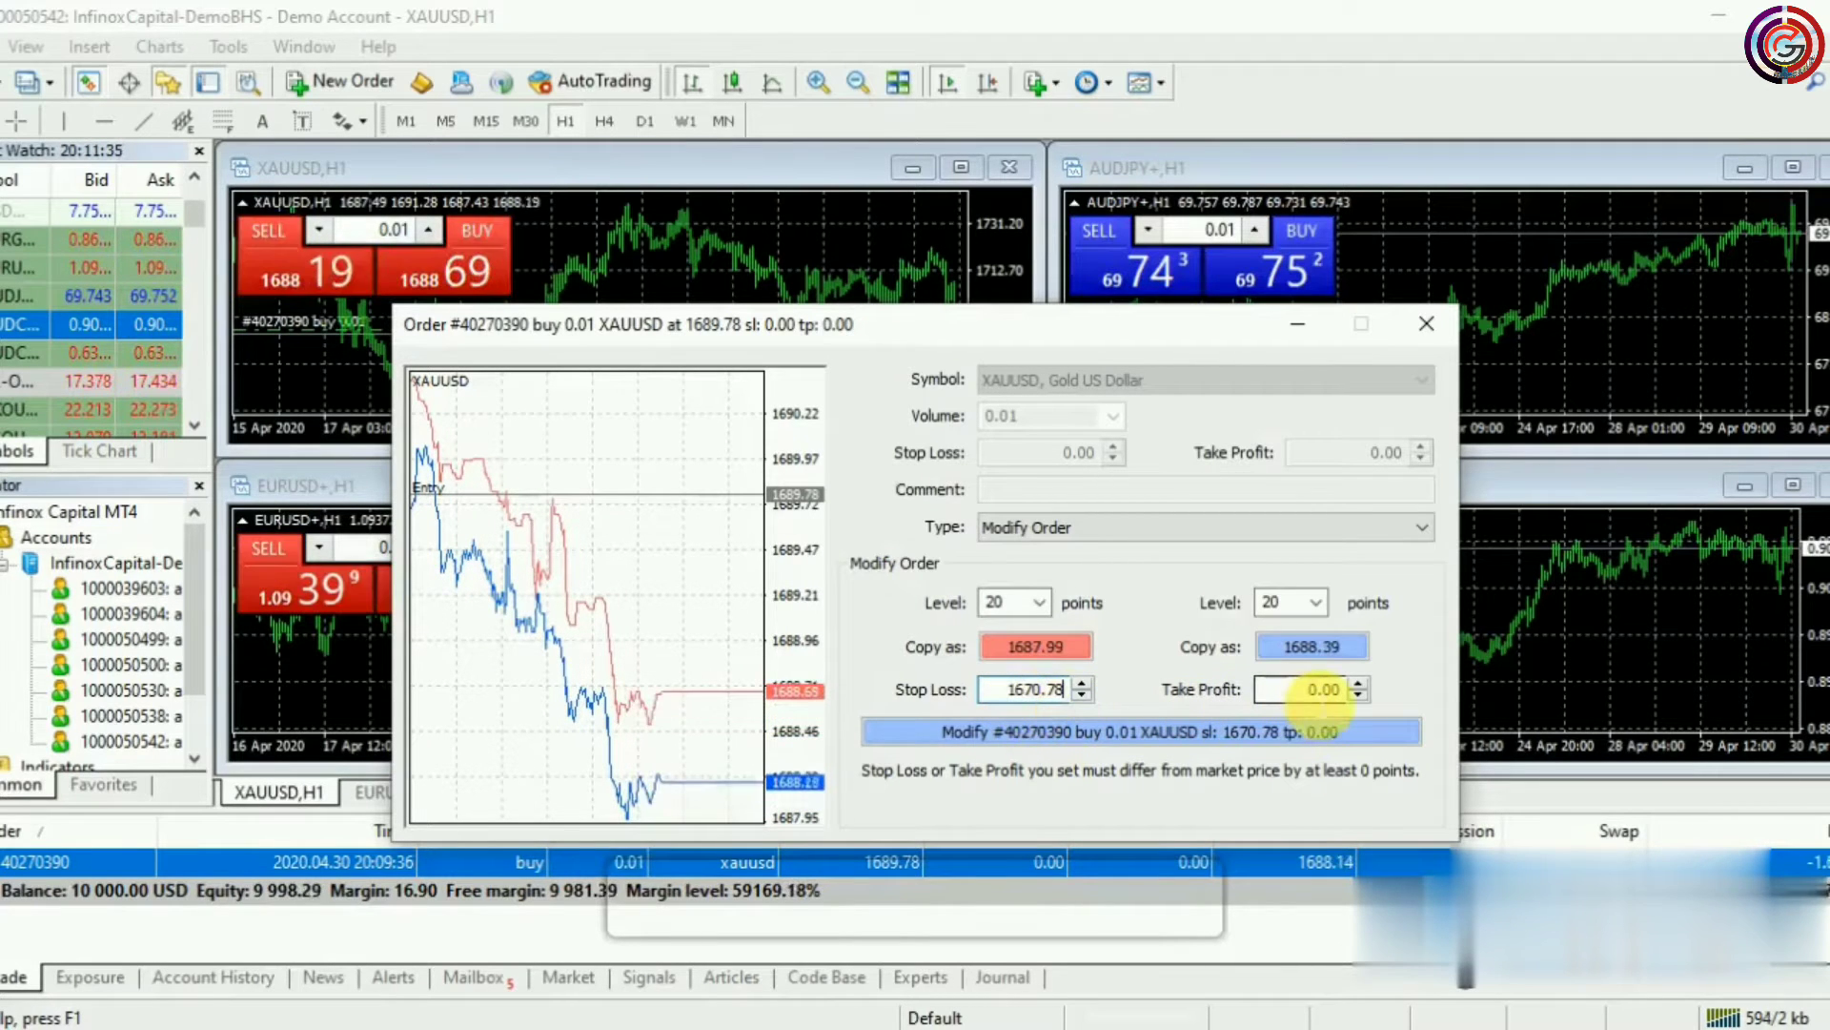
left_click(1319, 687)
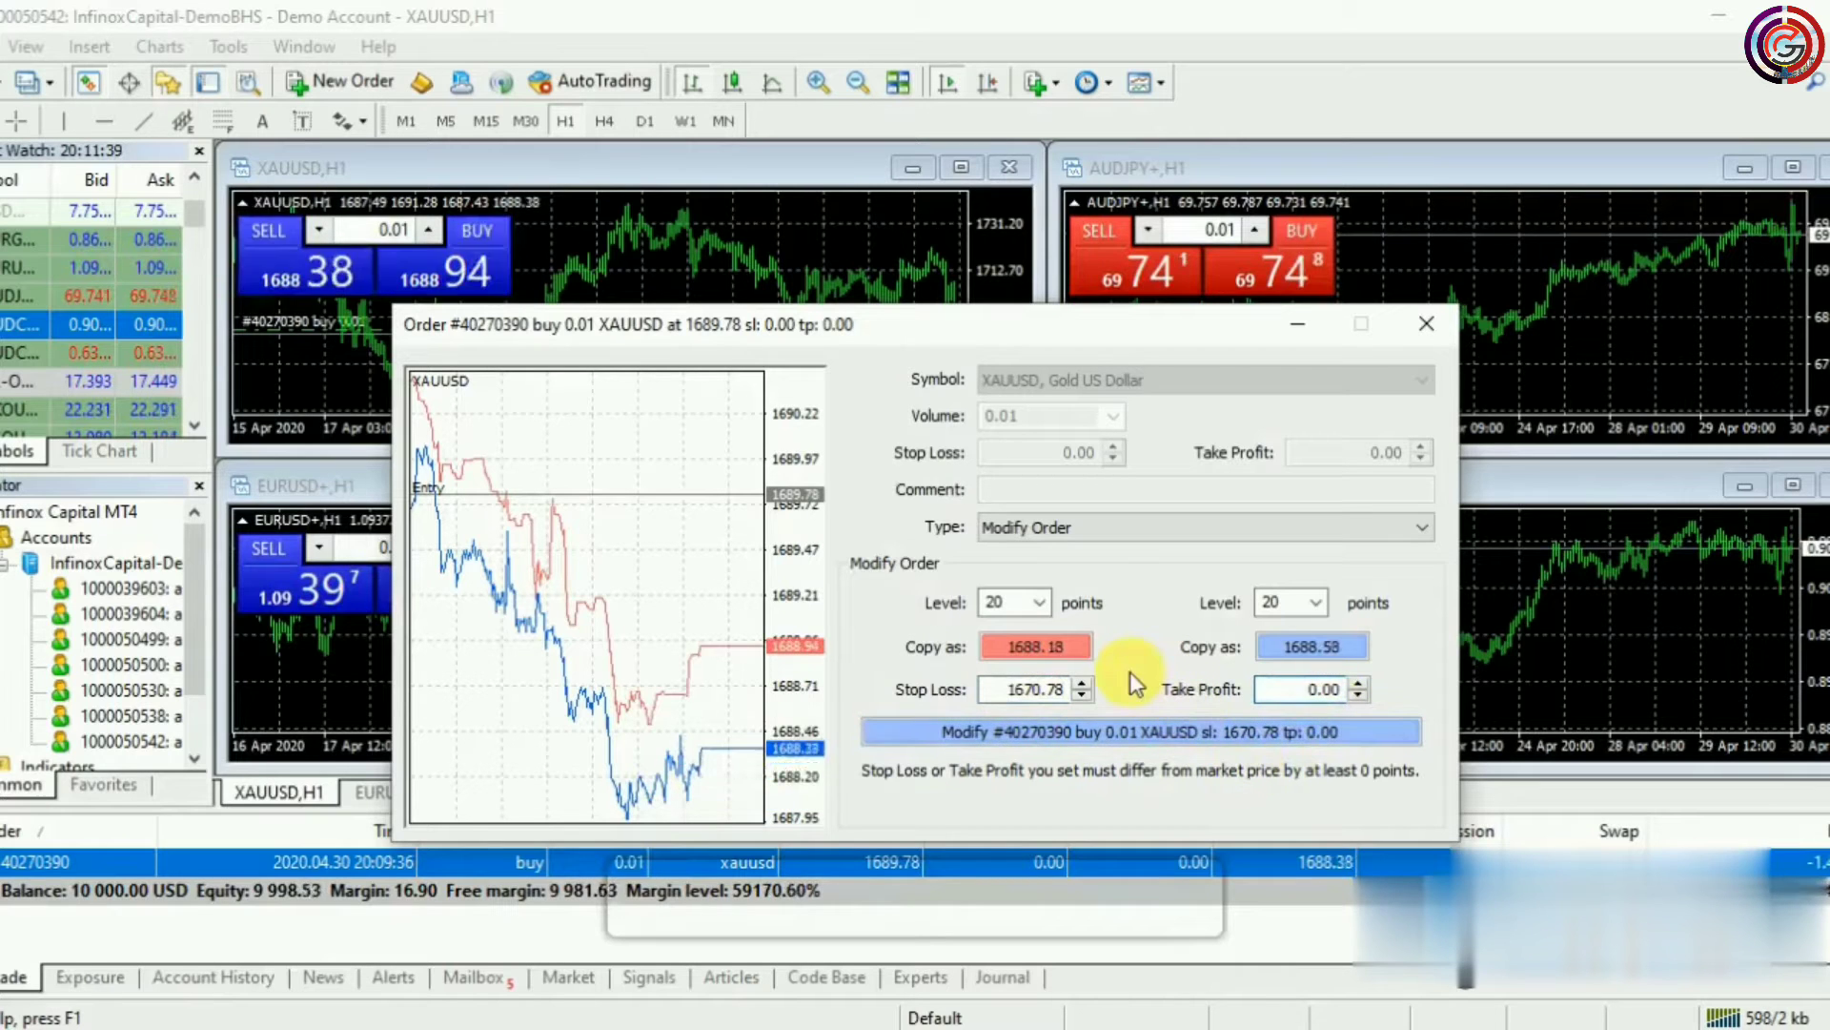
type("1")
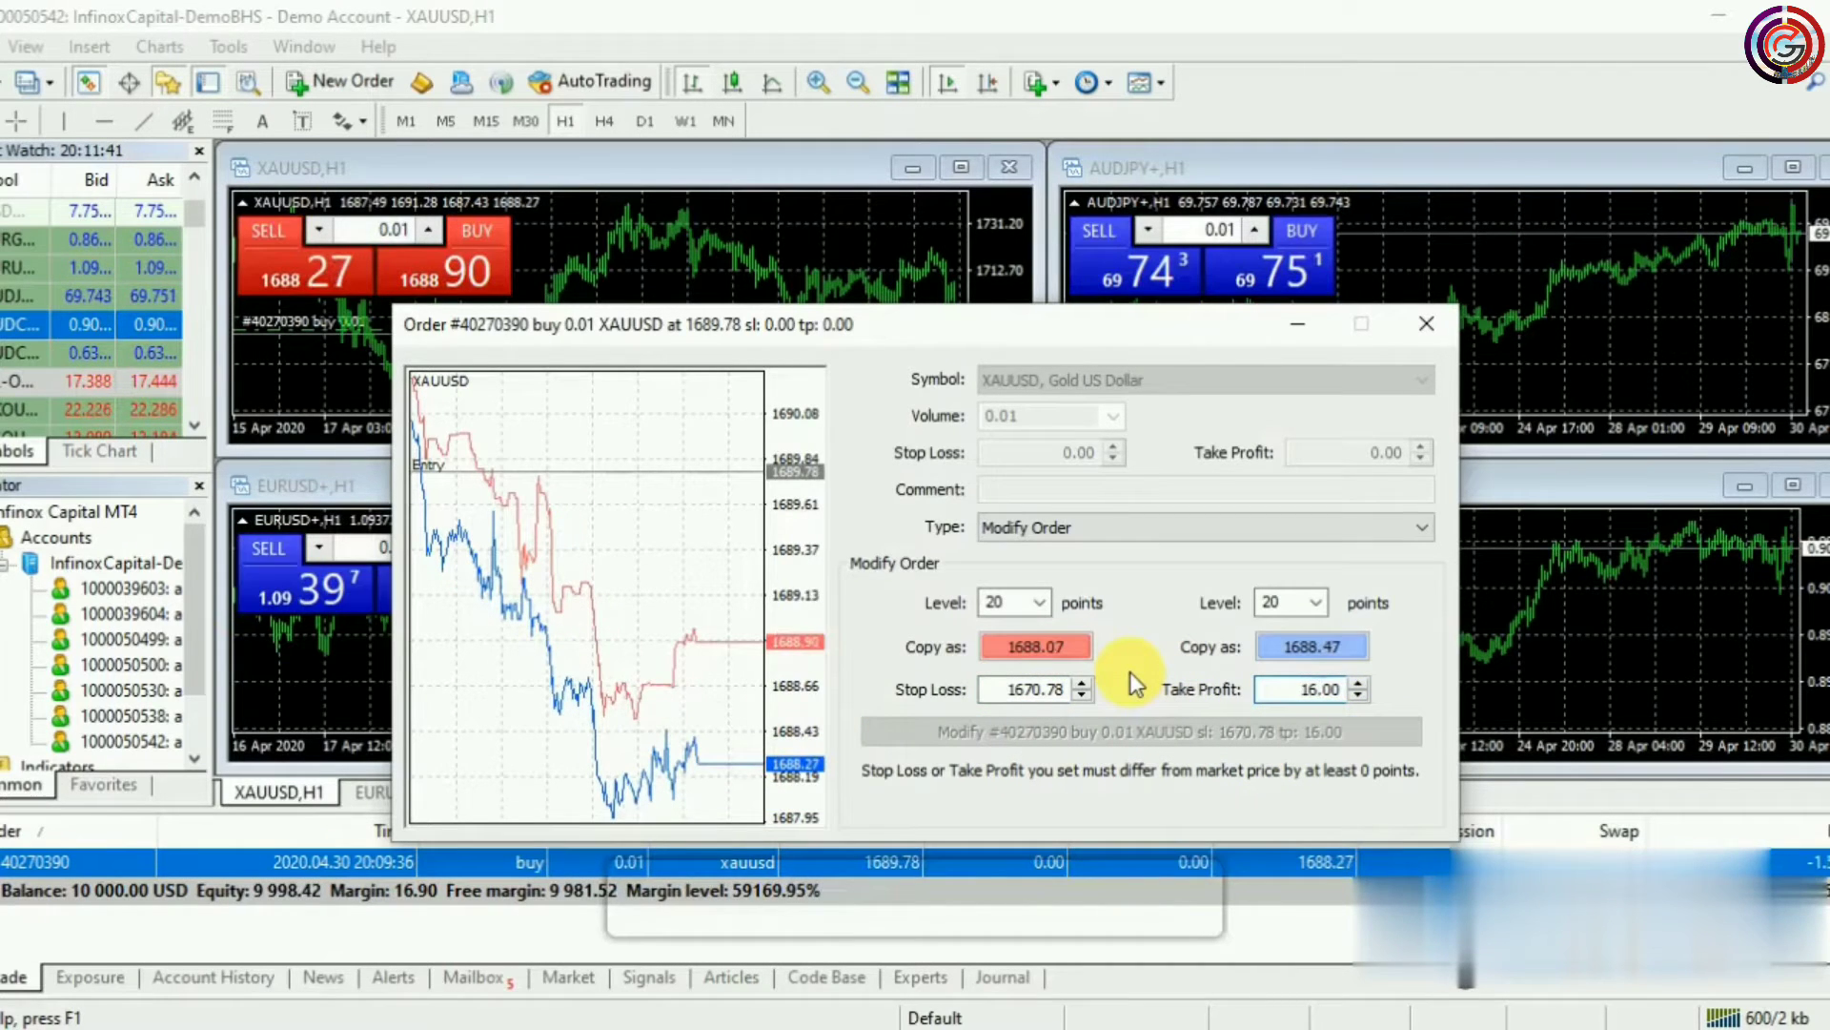
type("6")
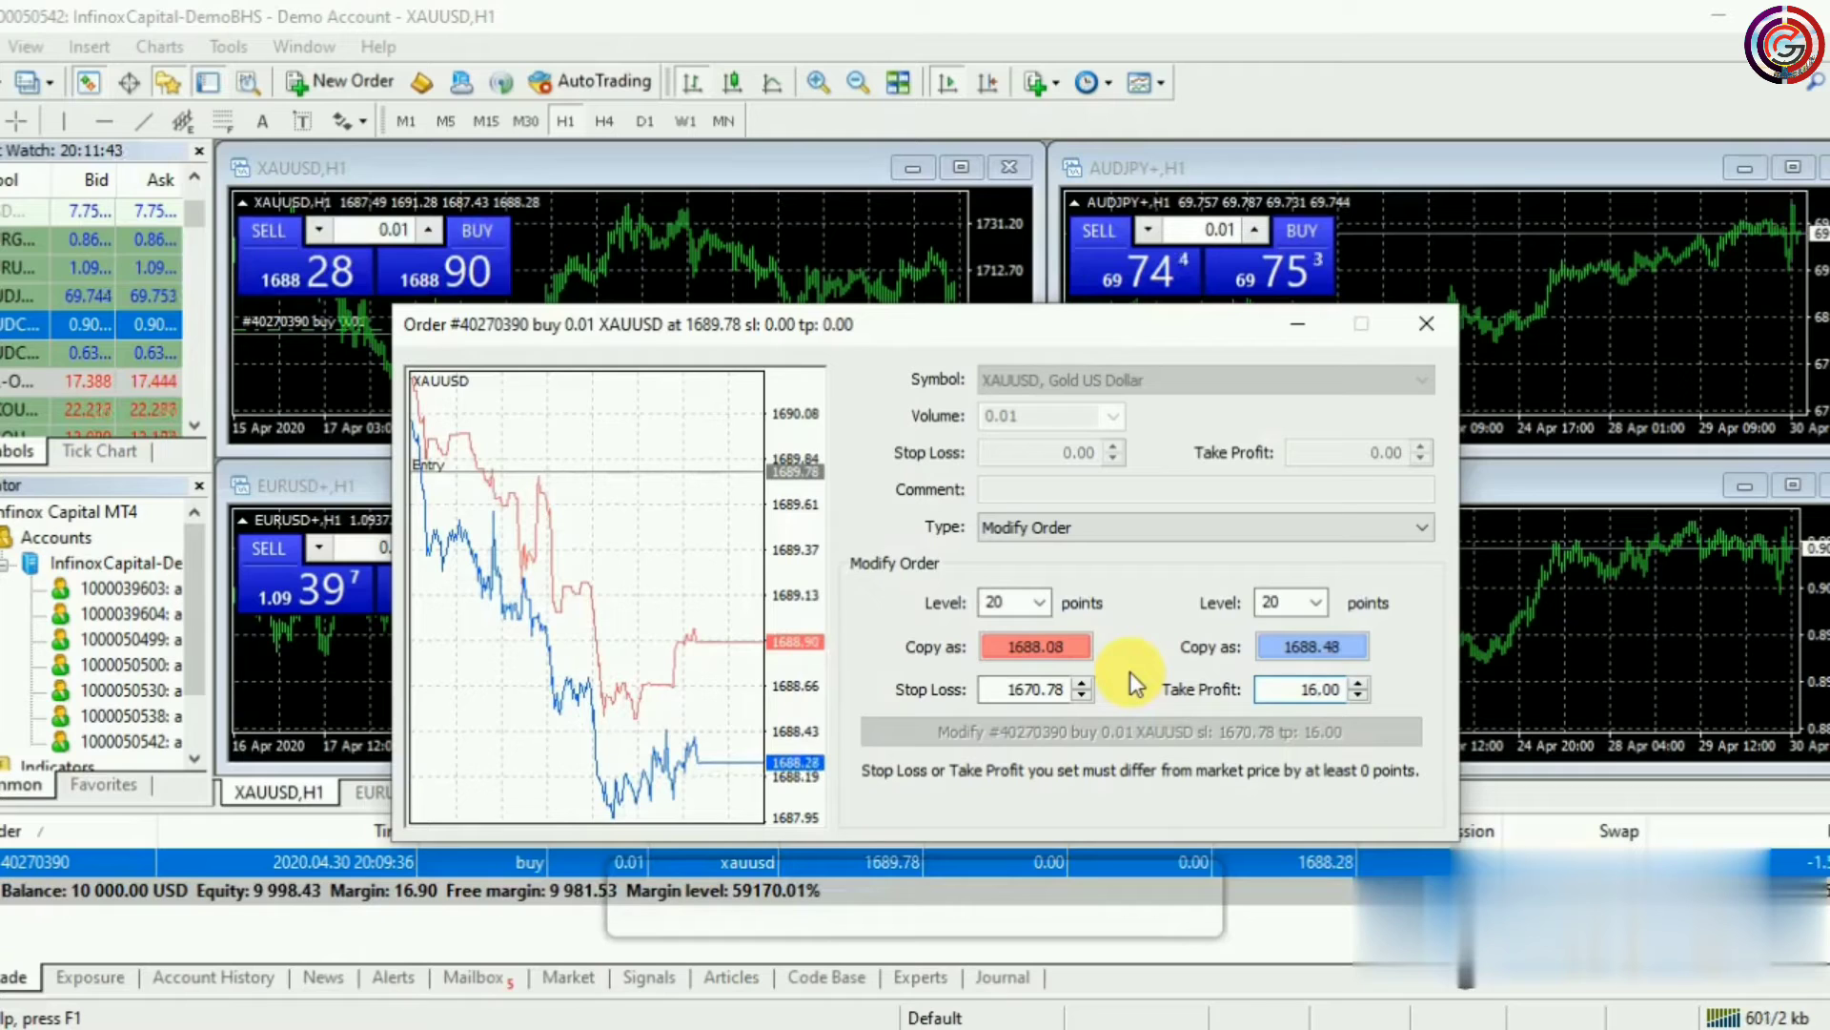
type("90")
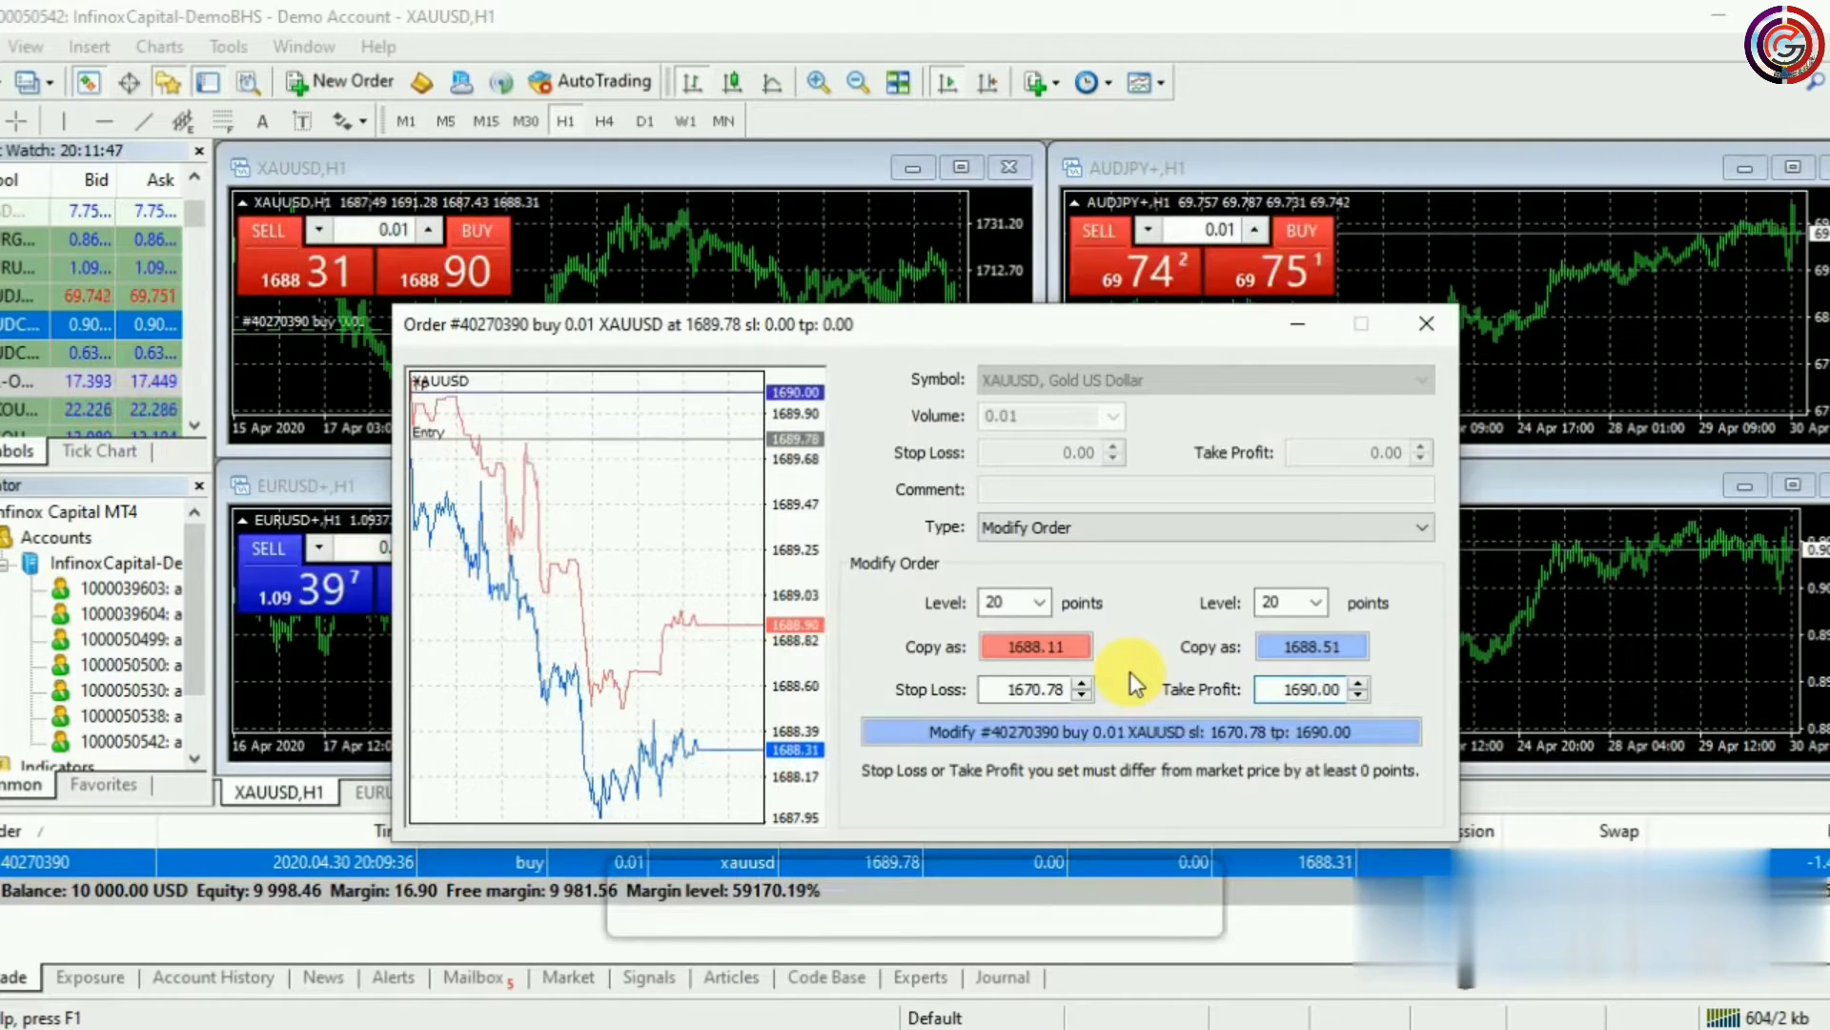
left_click(1147, 737)
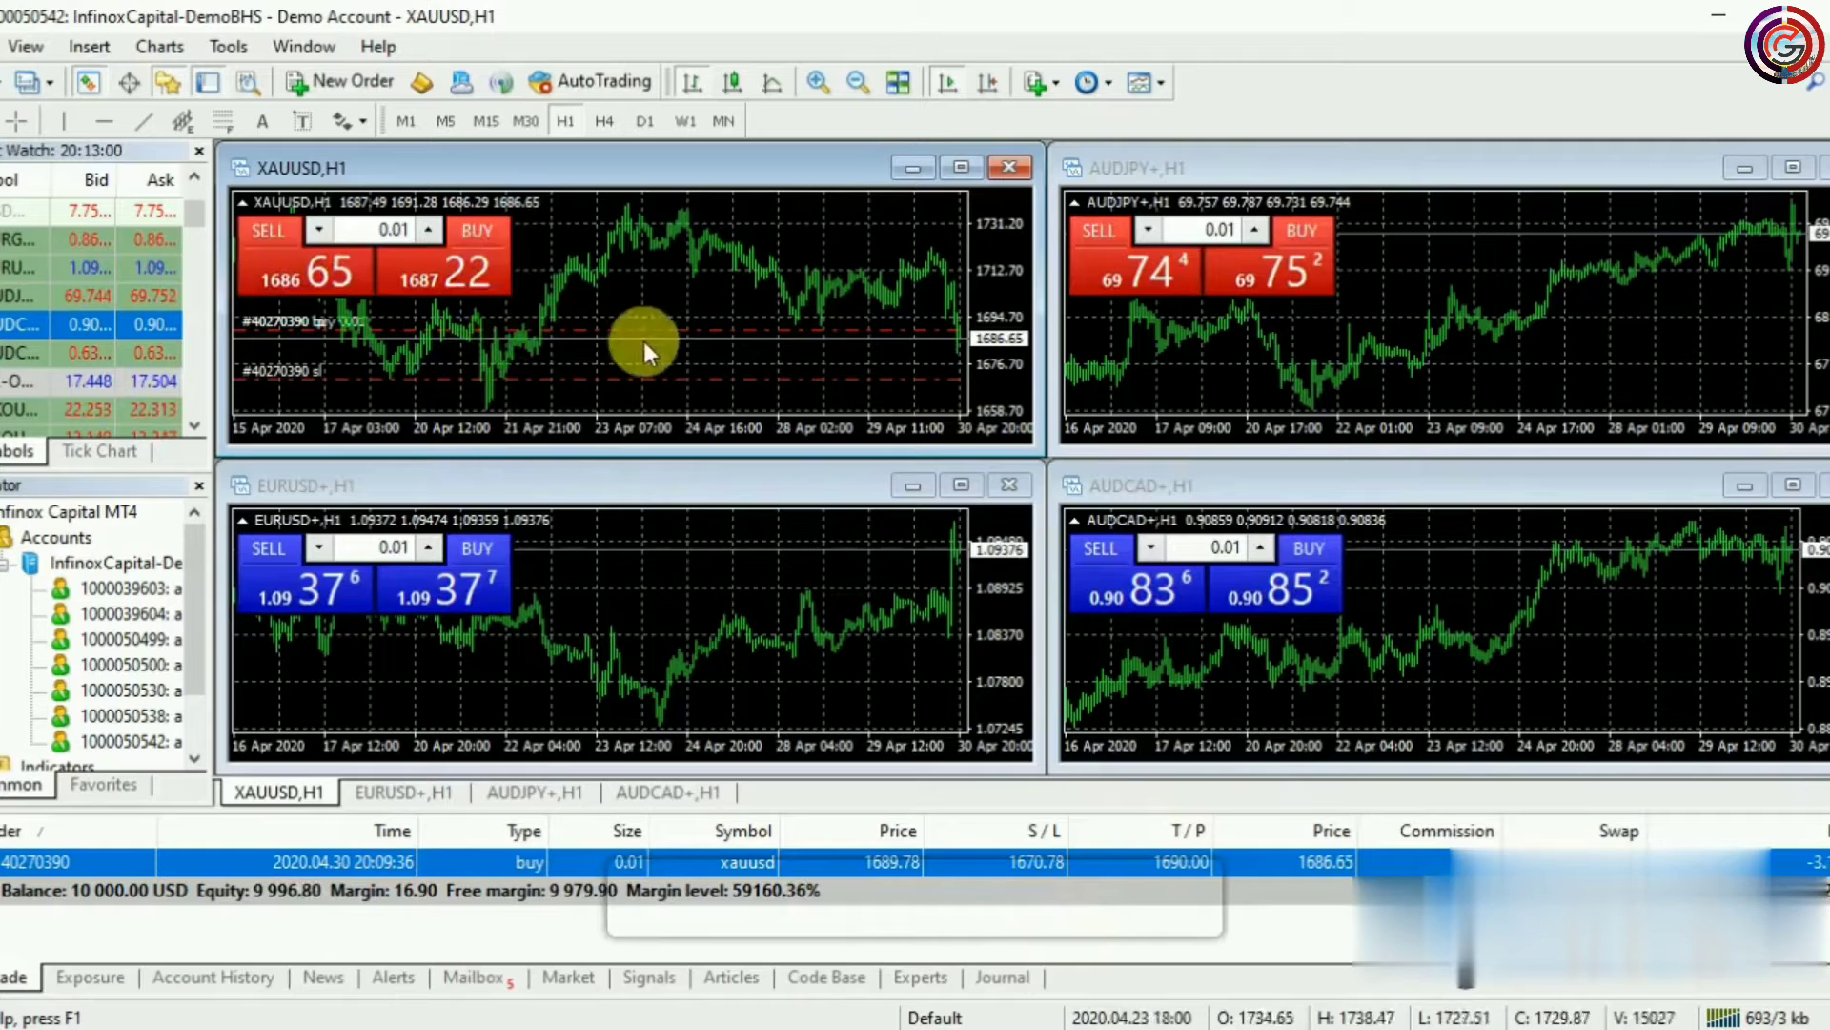
Maximize the XAUUSD H1 chart, re-tile the windows, toggle its grid, then maximize it again
left_click(961, 167)
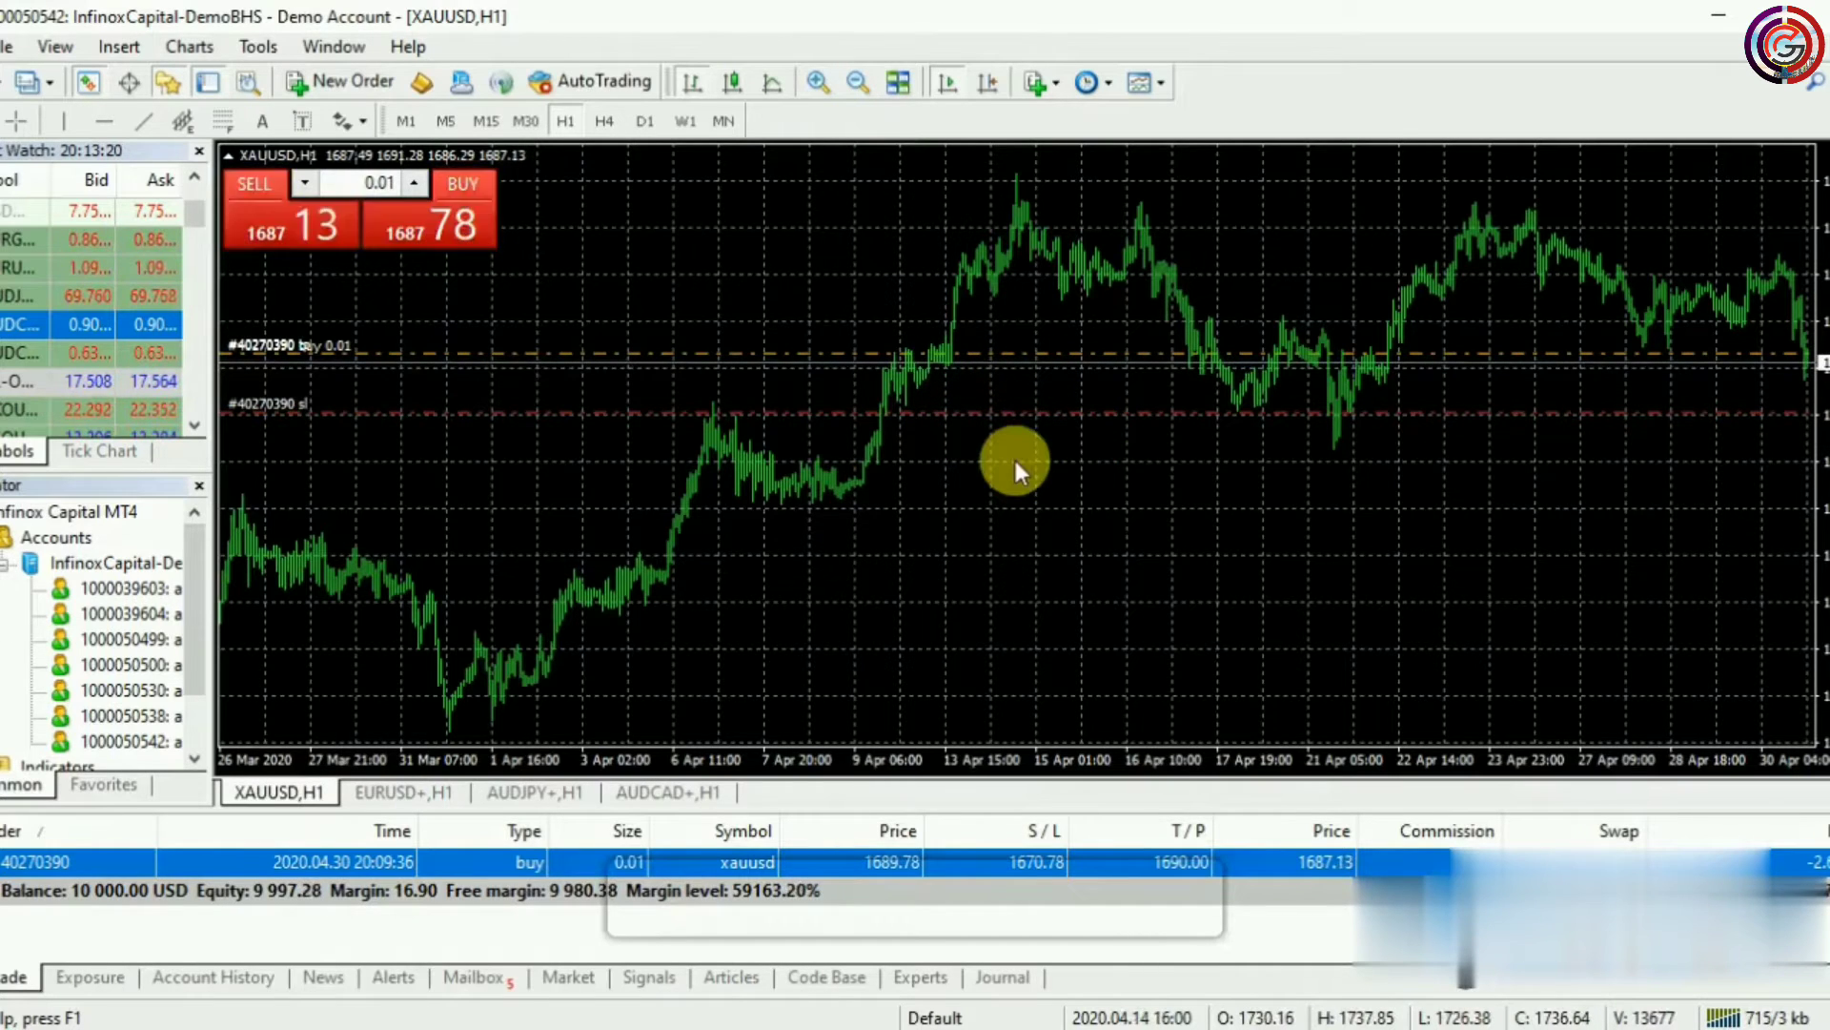
left_click(900, 92)
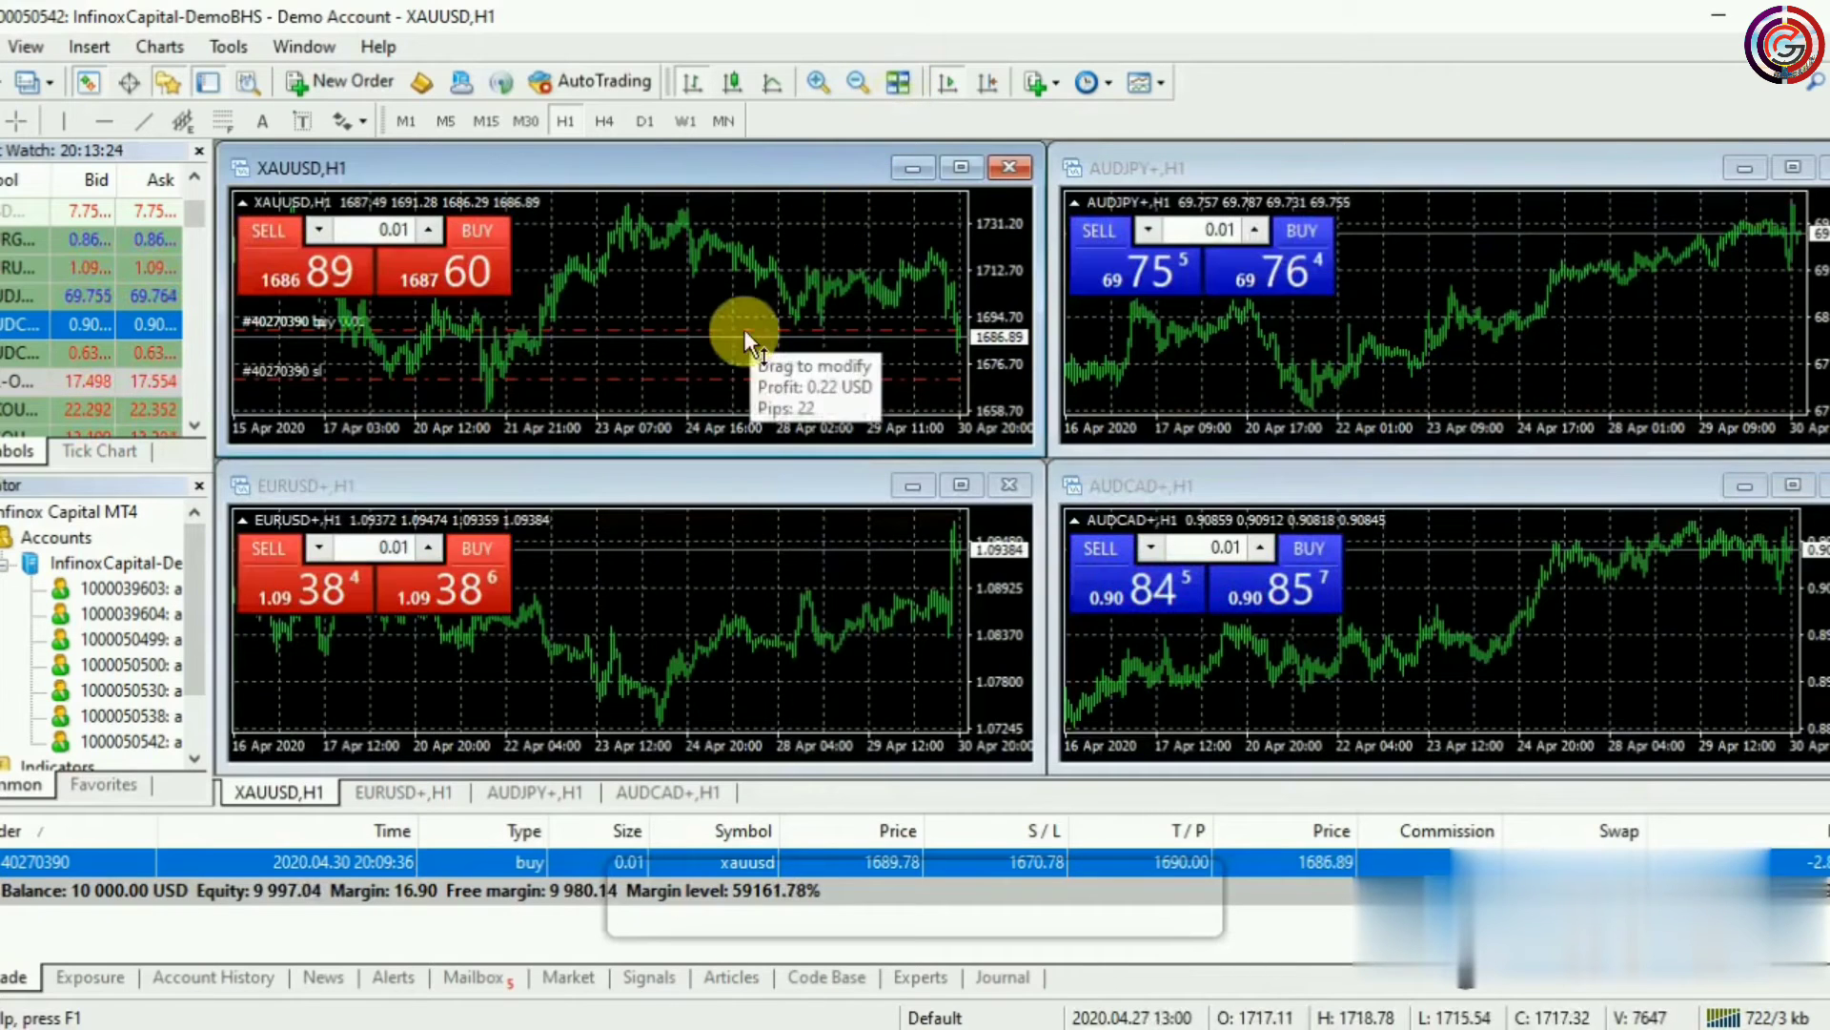
right_click(662, 278)
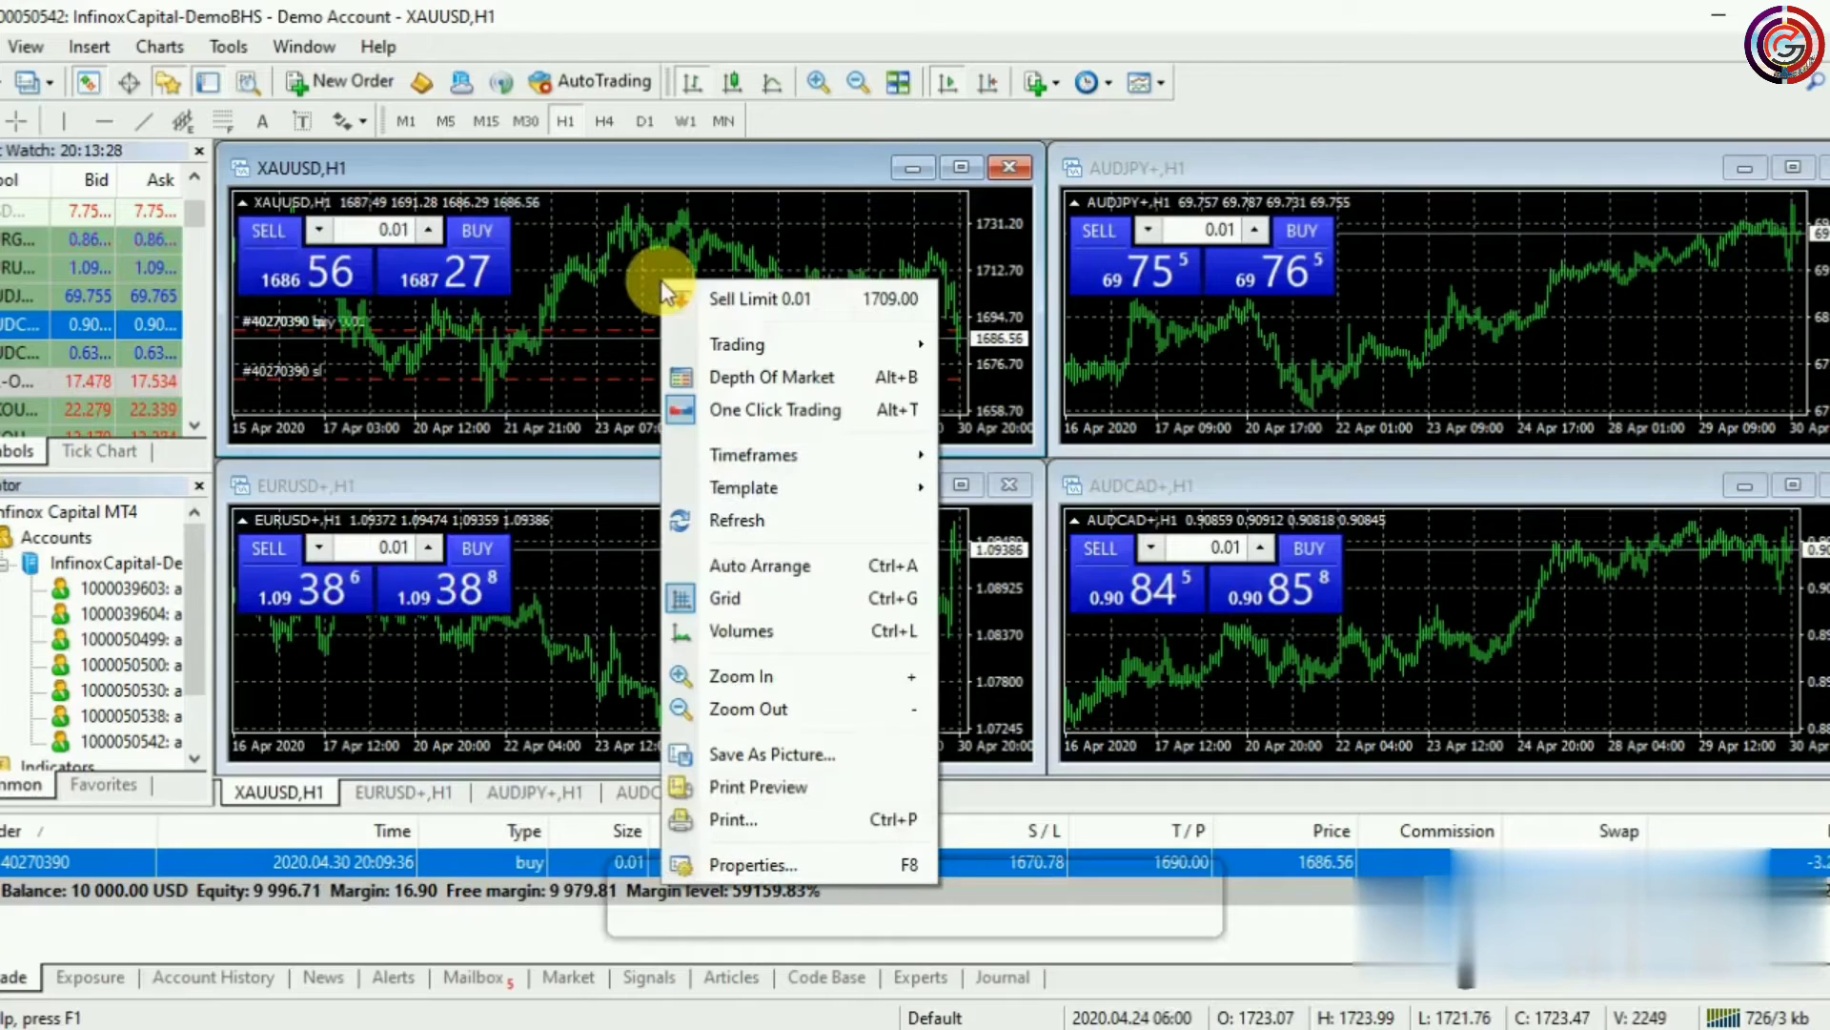
left_click(734, 598)
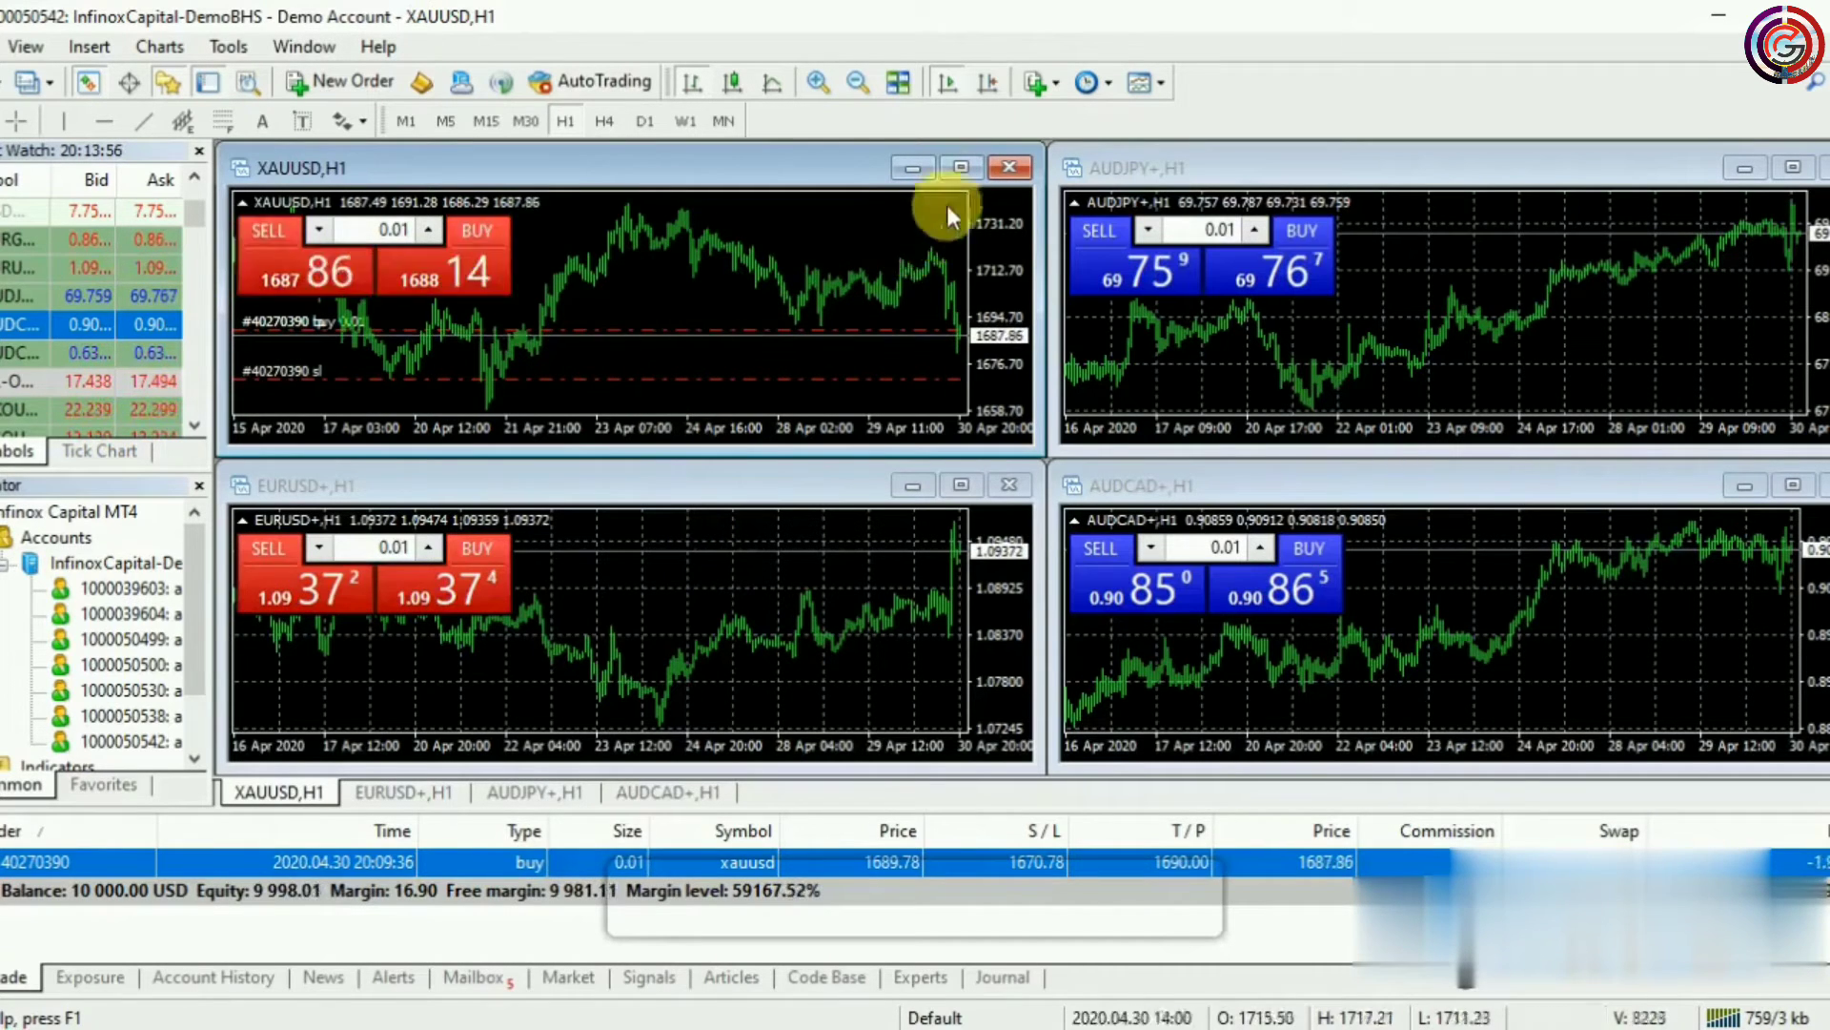
left_click(960, 167)
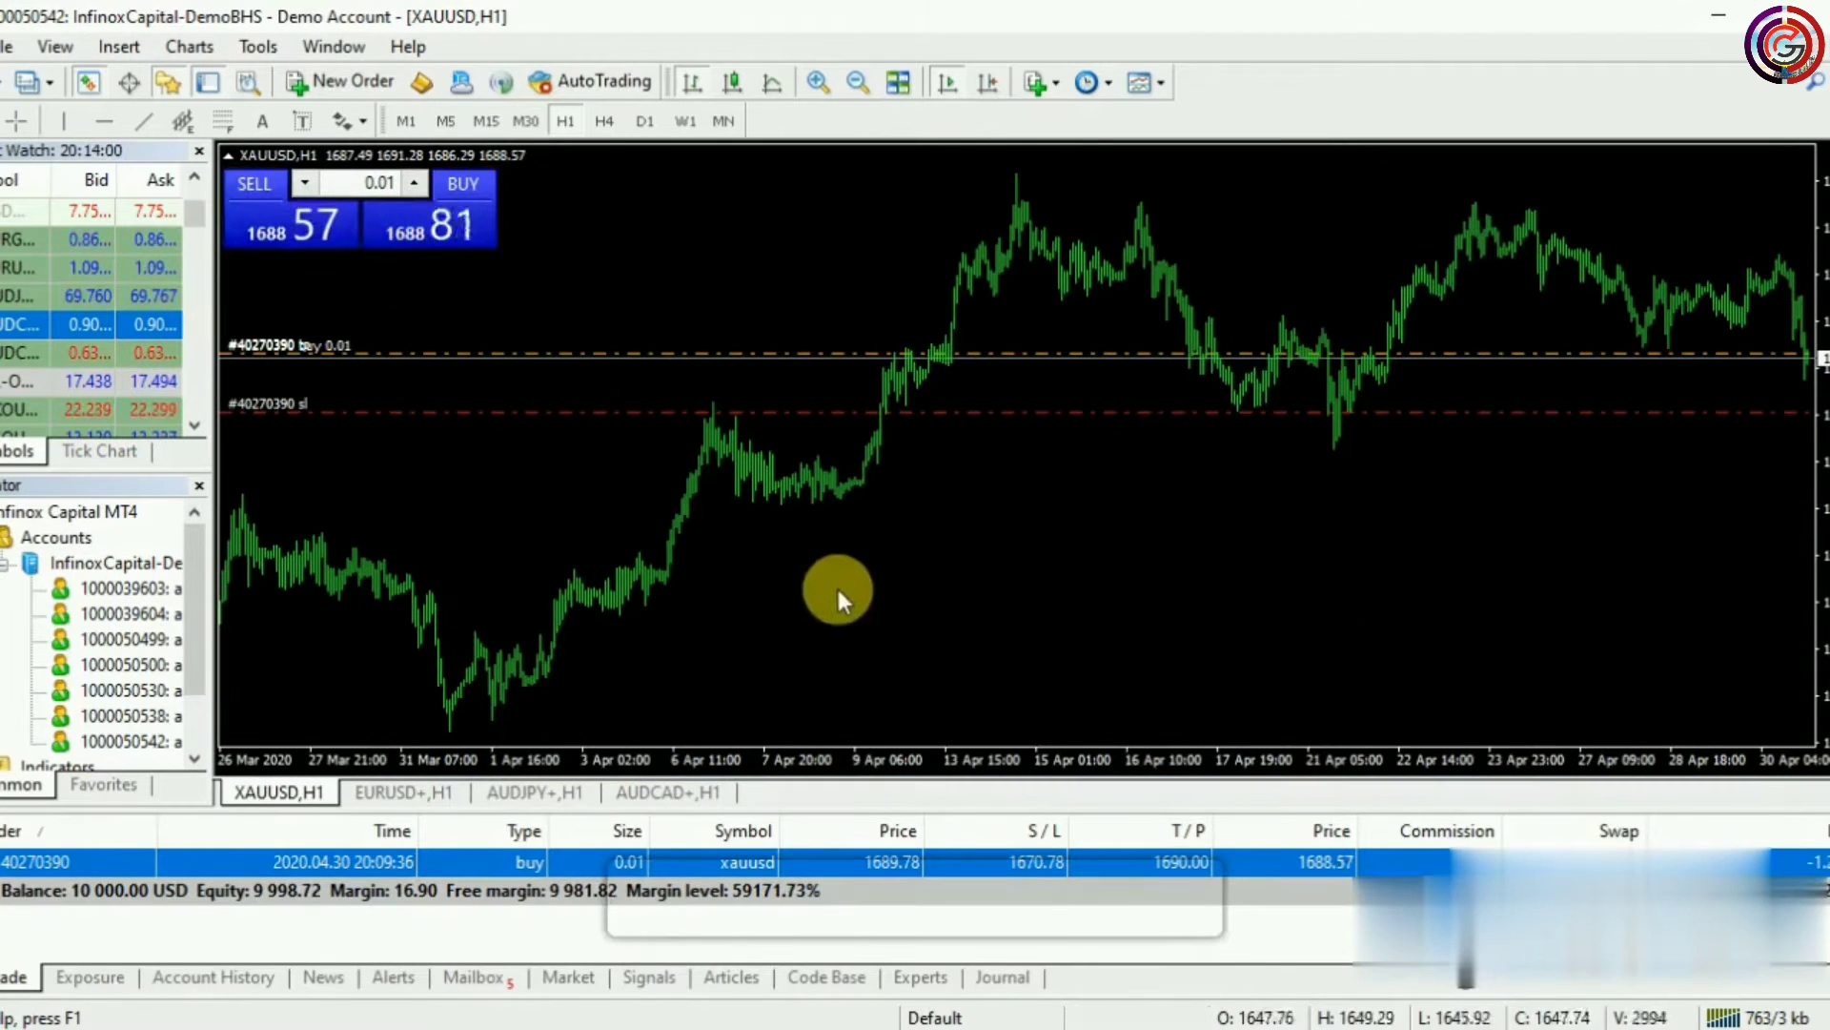
Cycle the XAUUSD chart through M1, M5, M15, M30, H1, H4, D1, W1 and MN timeframes
left_click(407, 125)
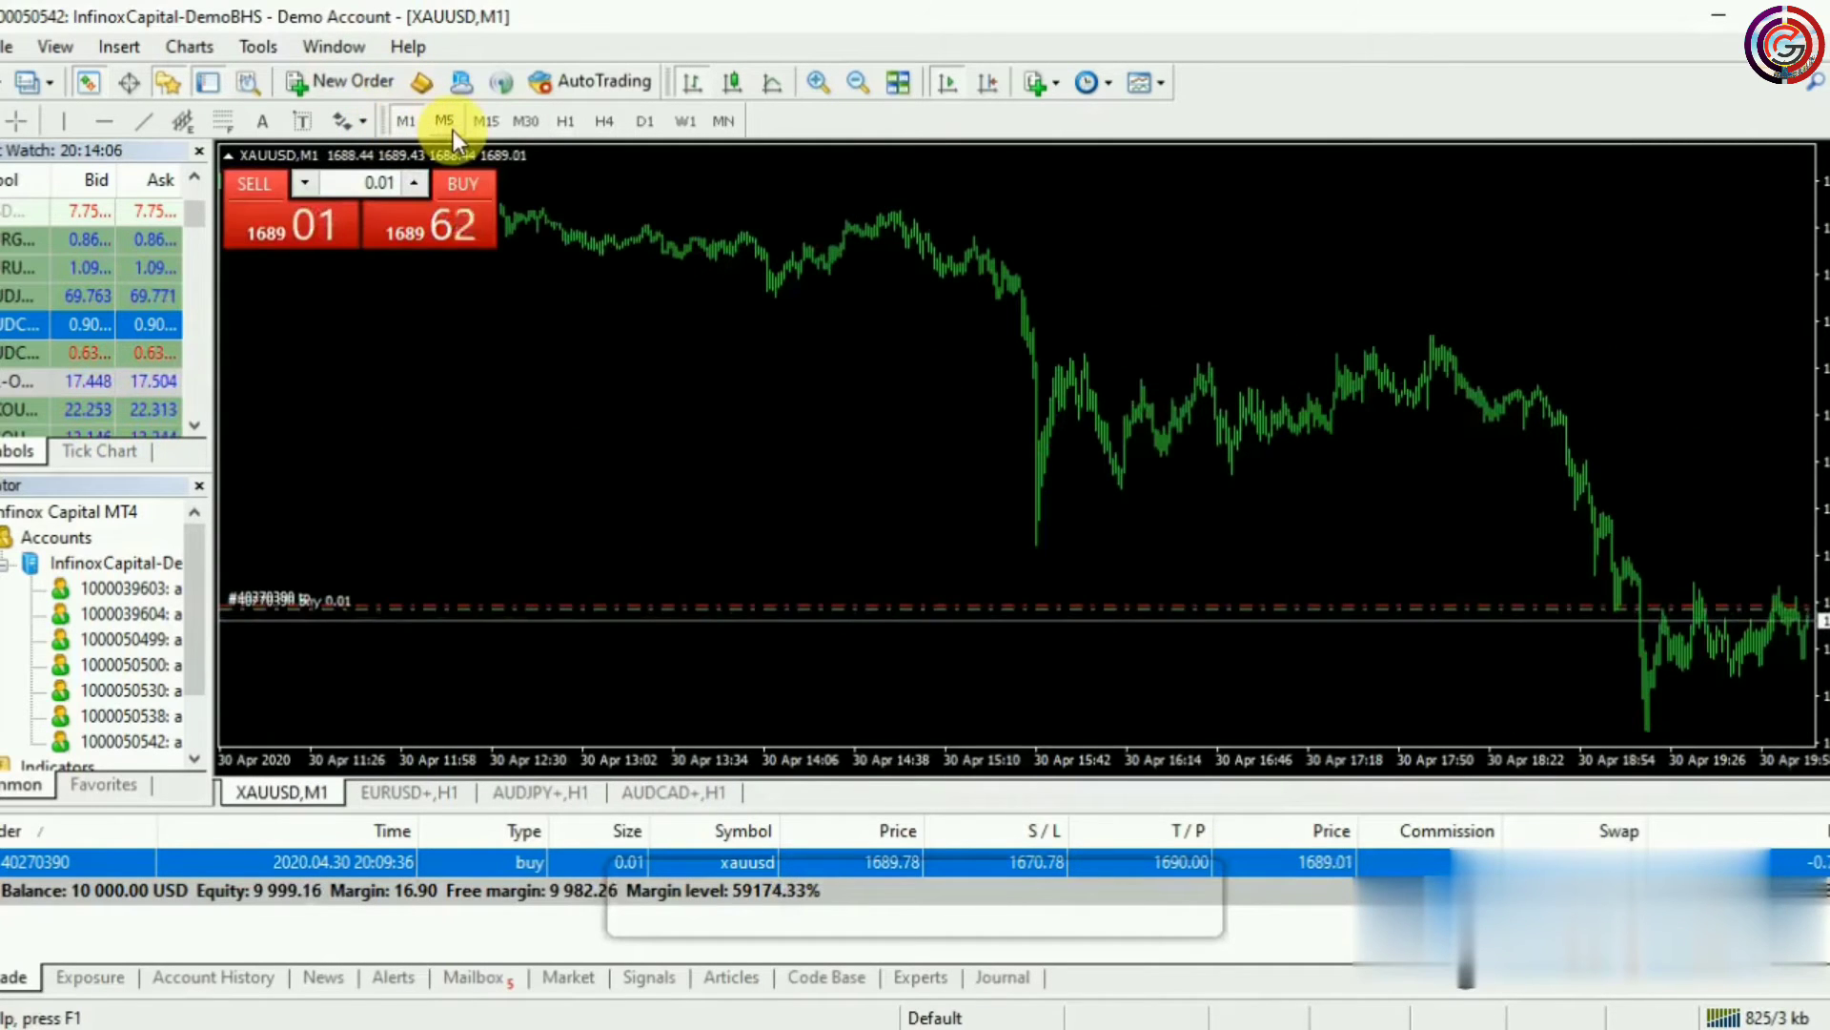
left_click(453, 131)
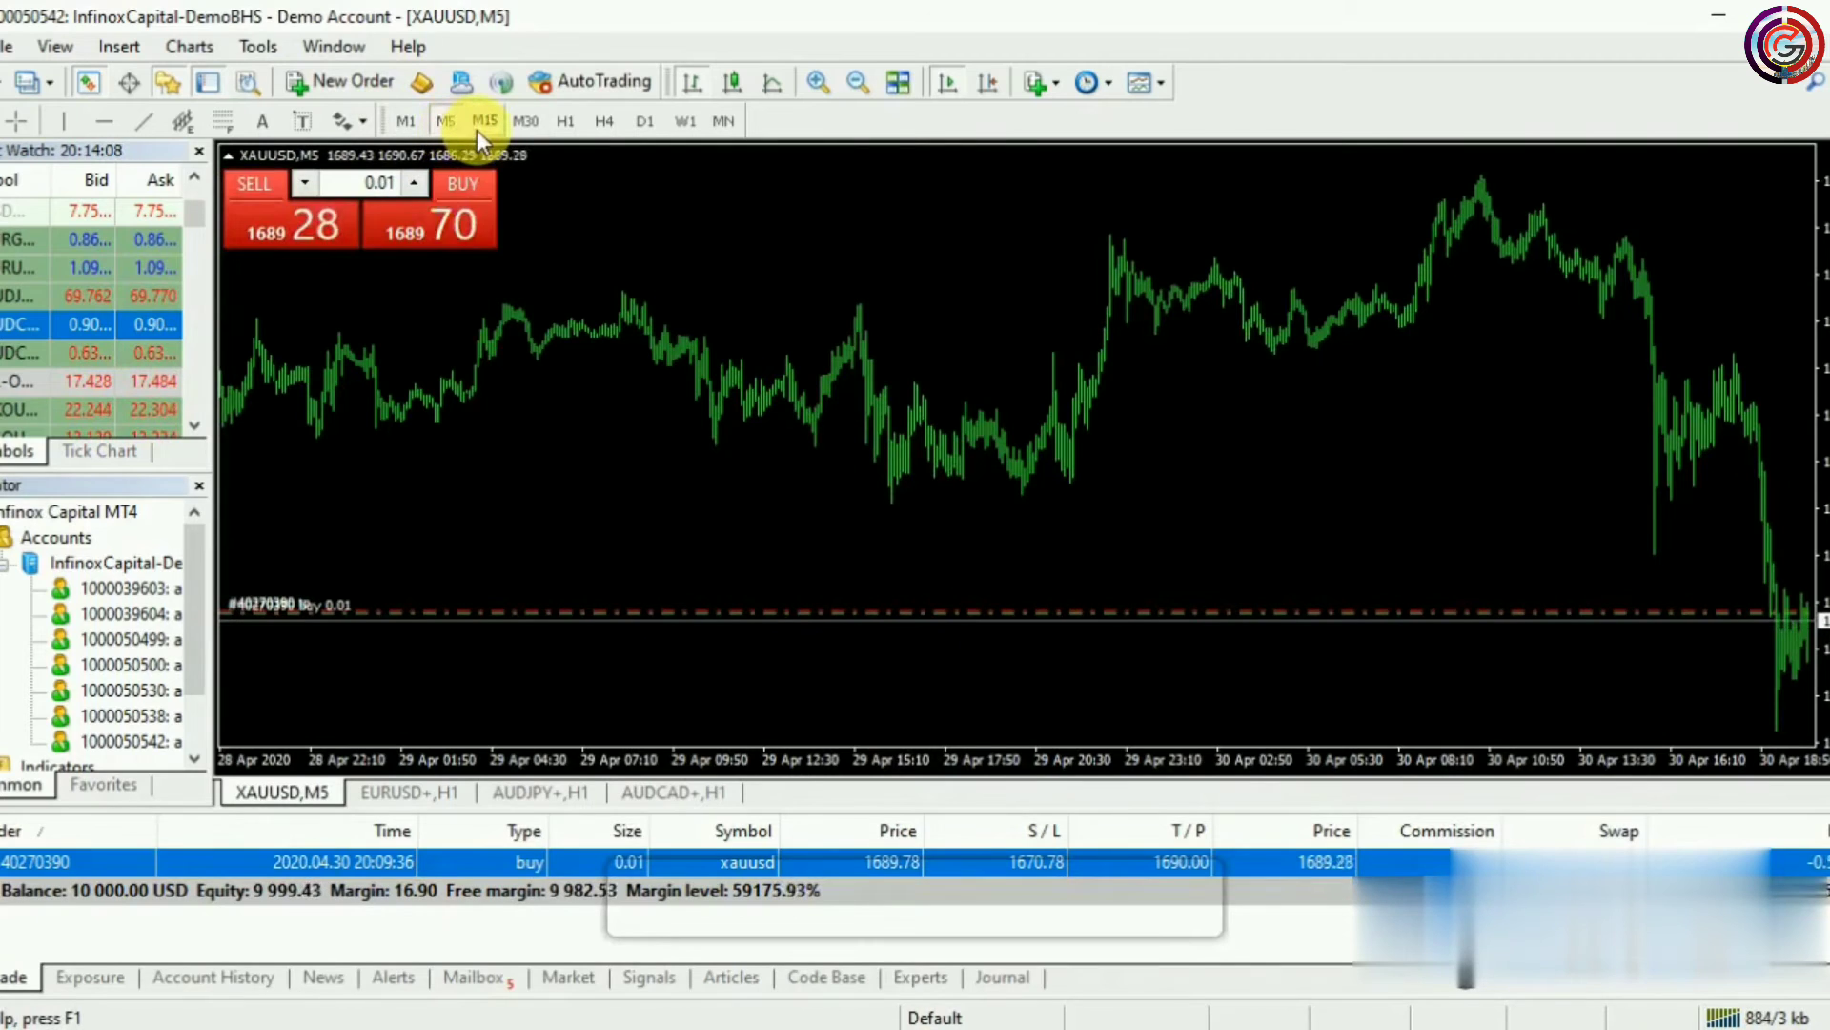
left_click(489, 128)
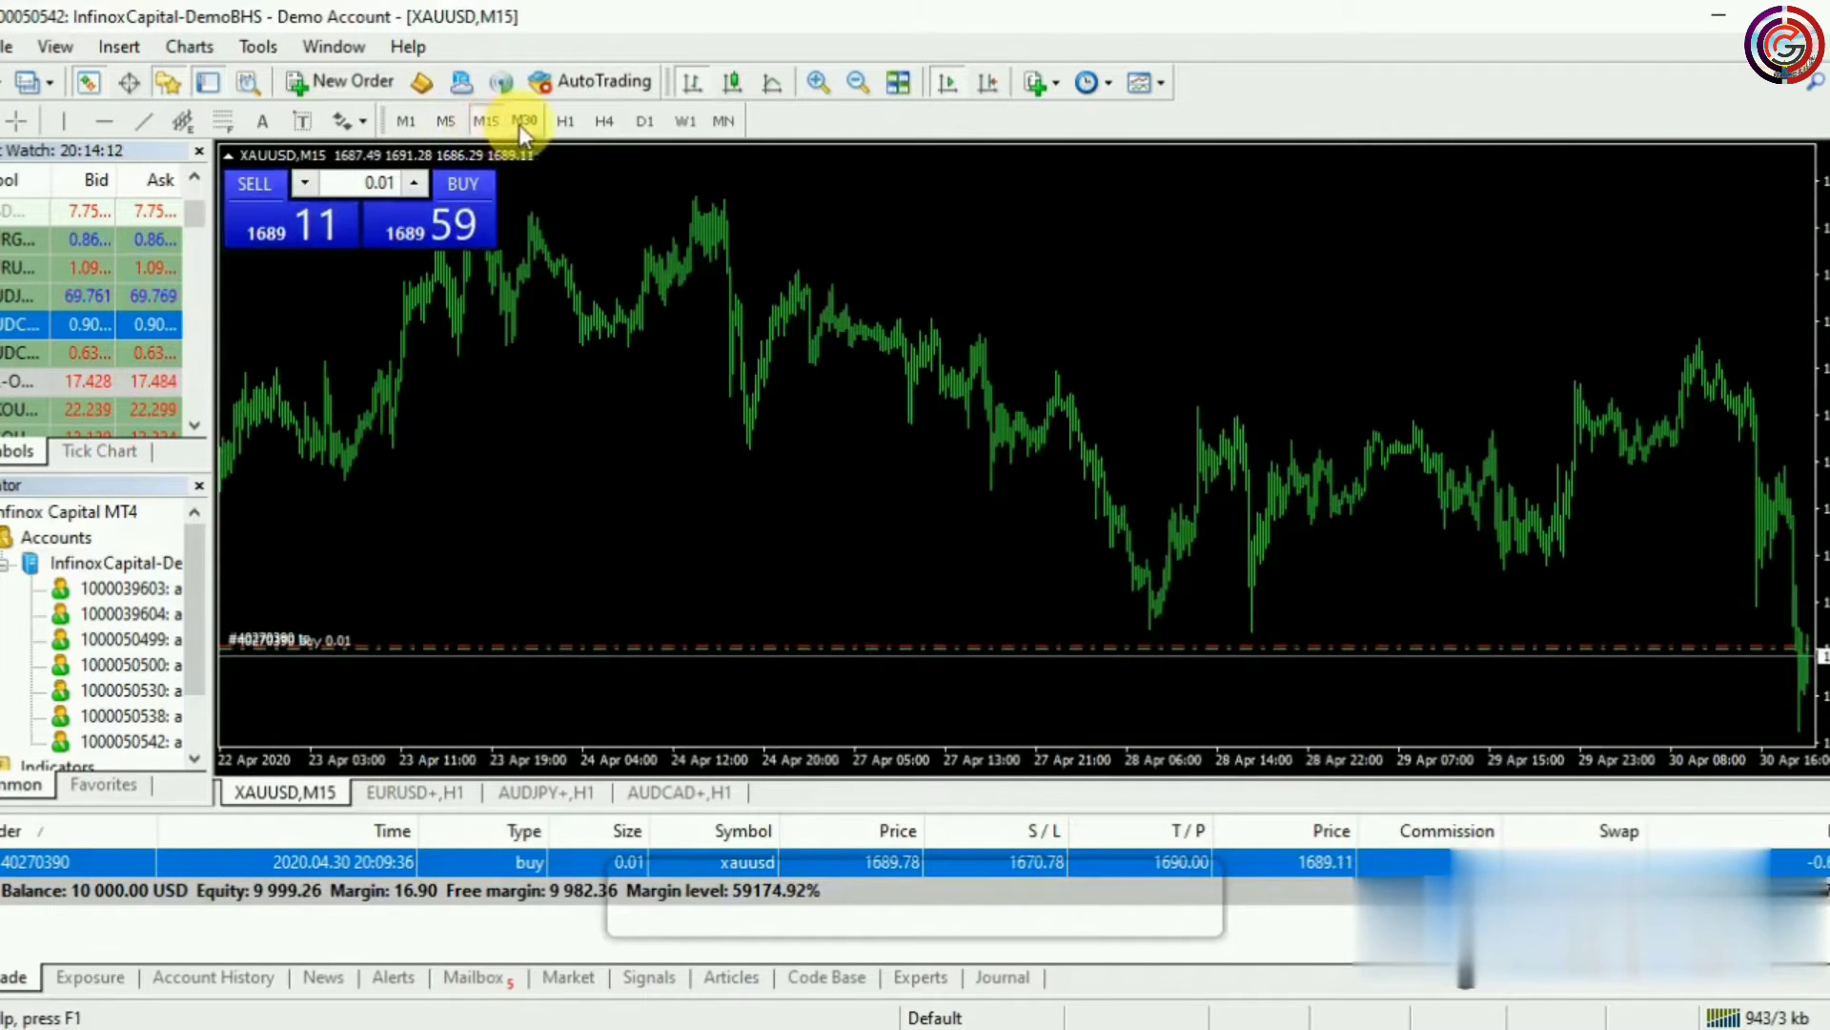
left_click(521, 125)
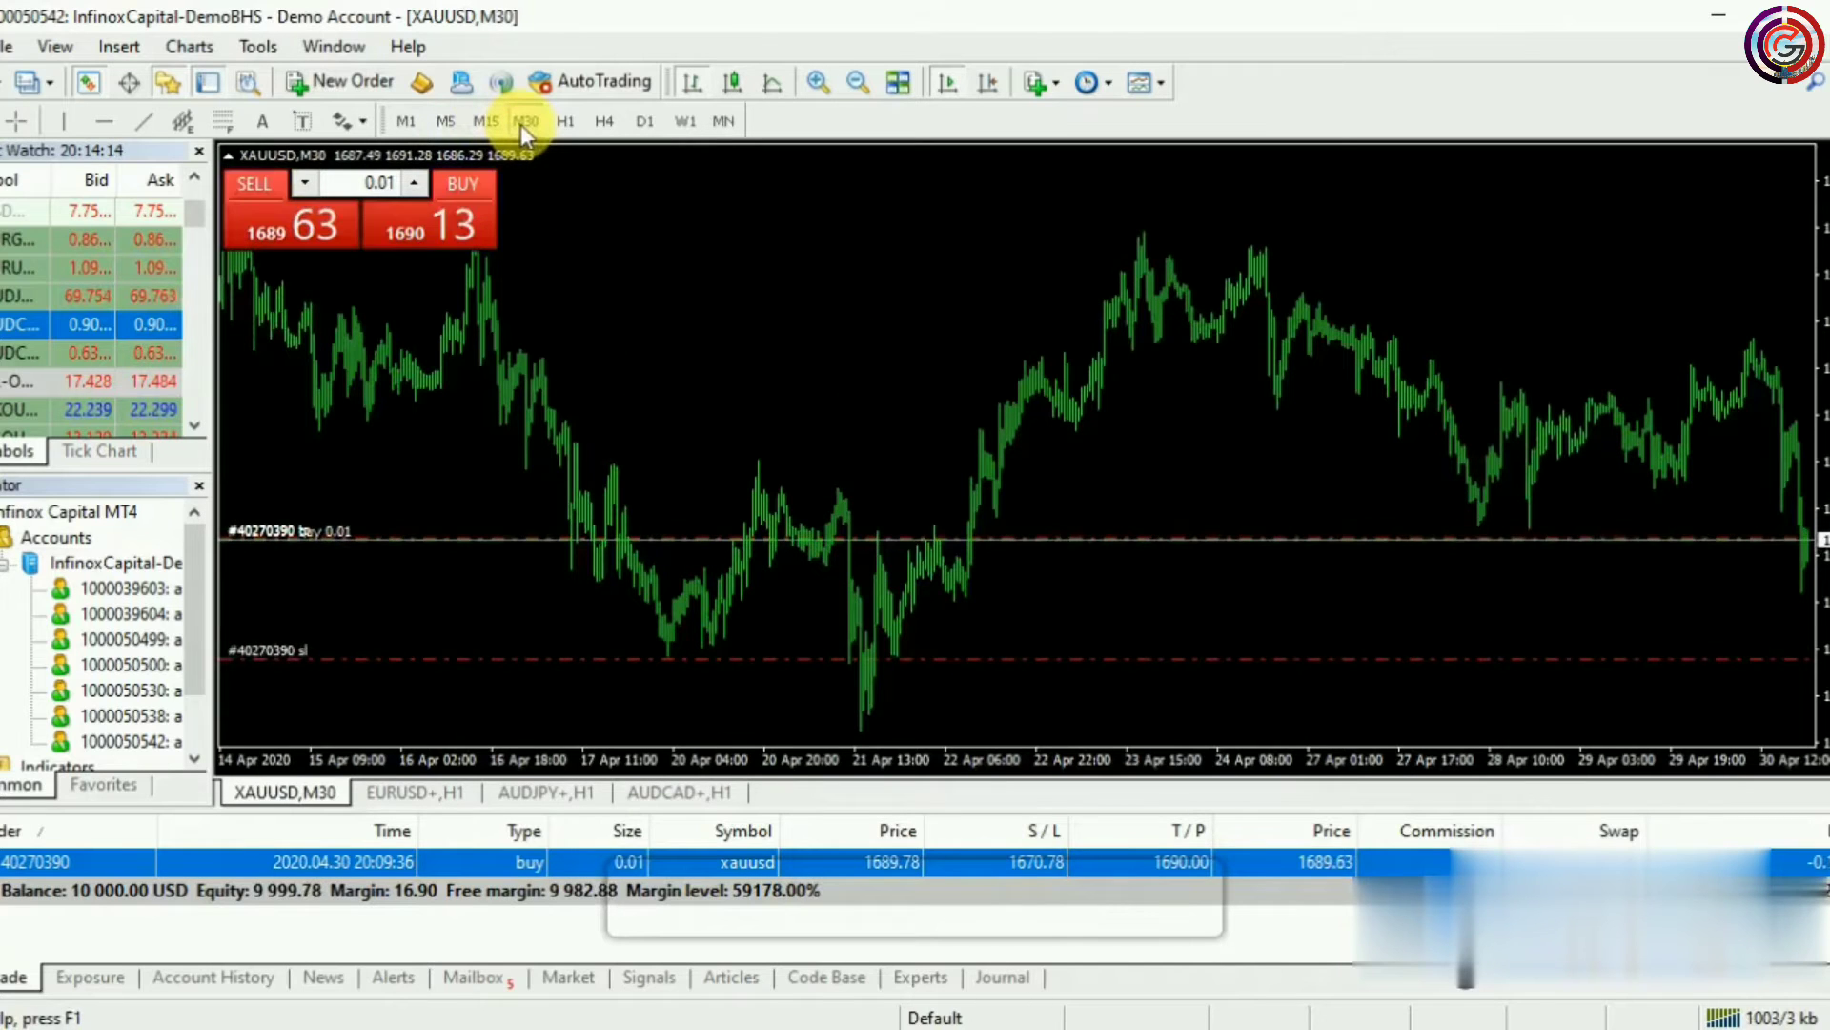
left_click(561, 124)
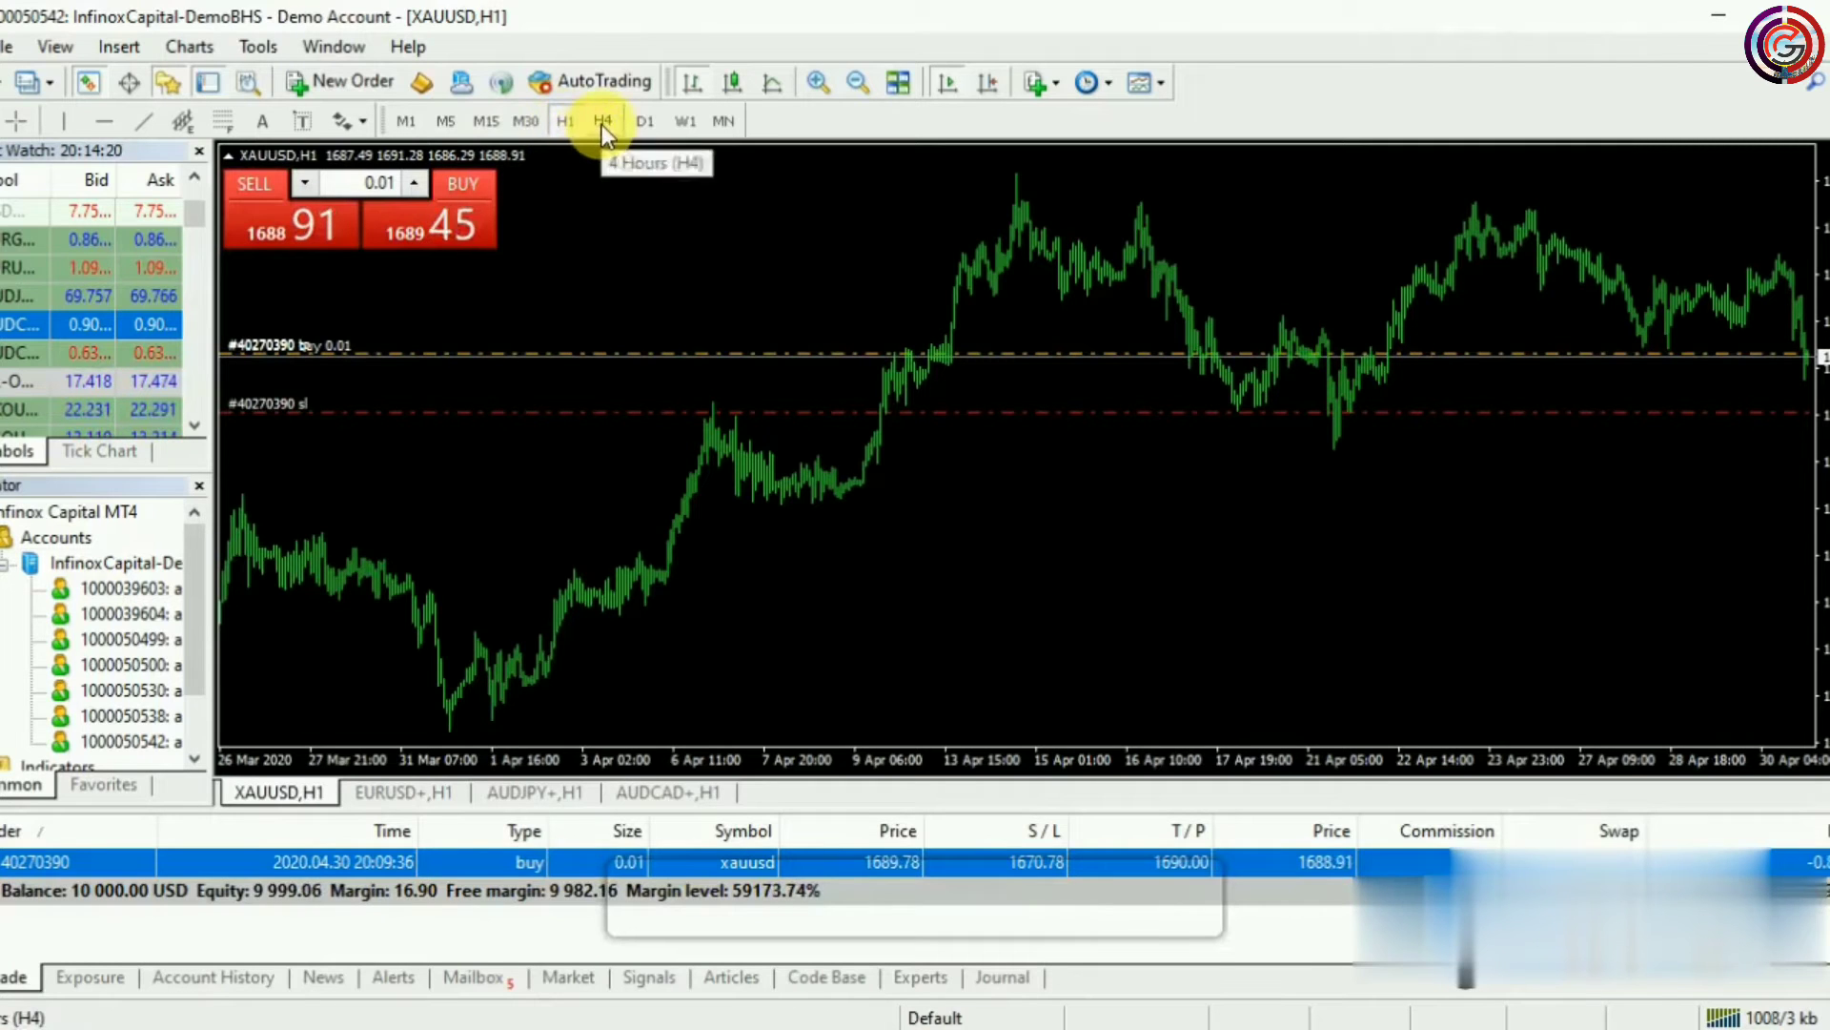
left_click(602, 125)
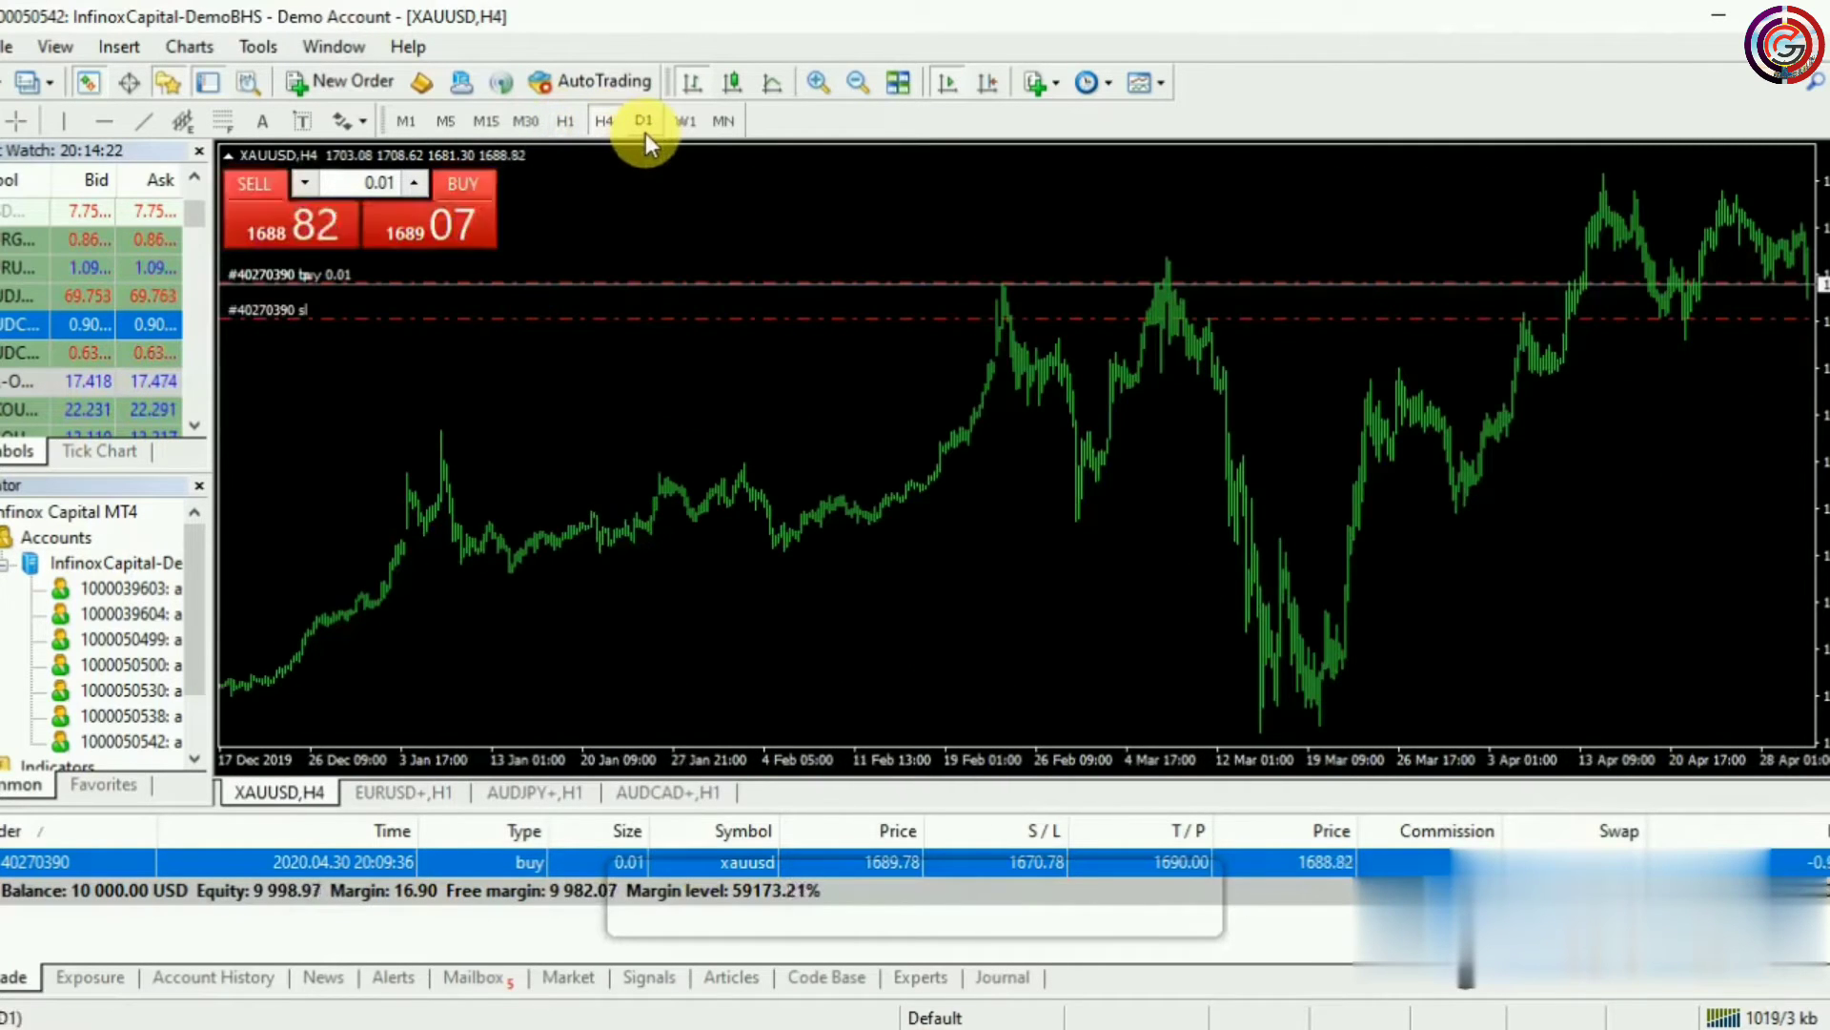
left_click(645, 133)
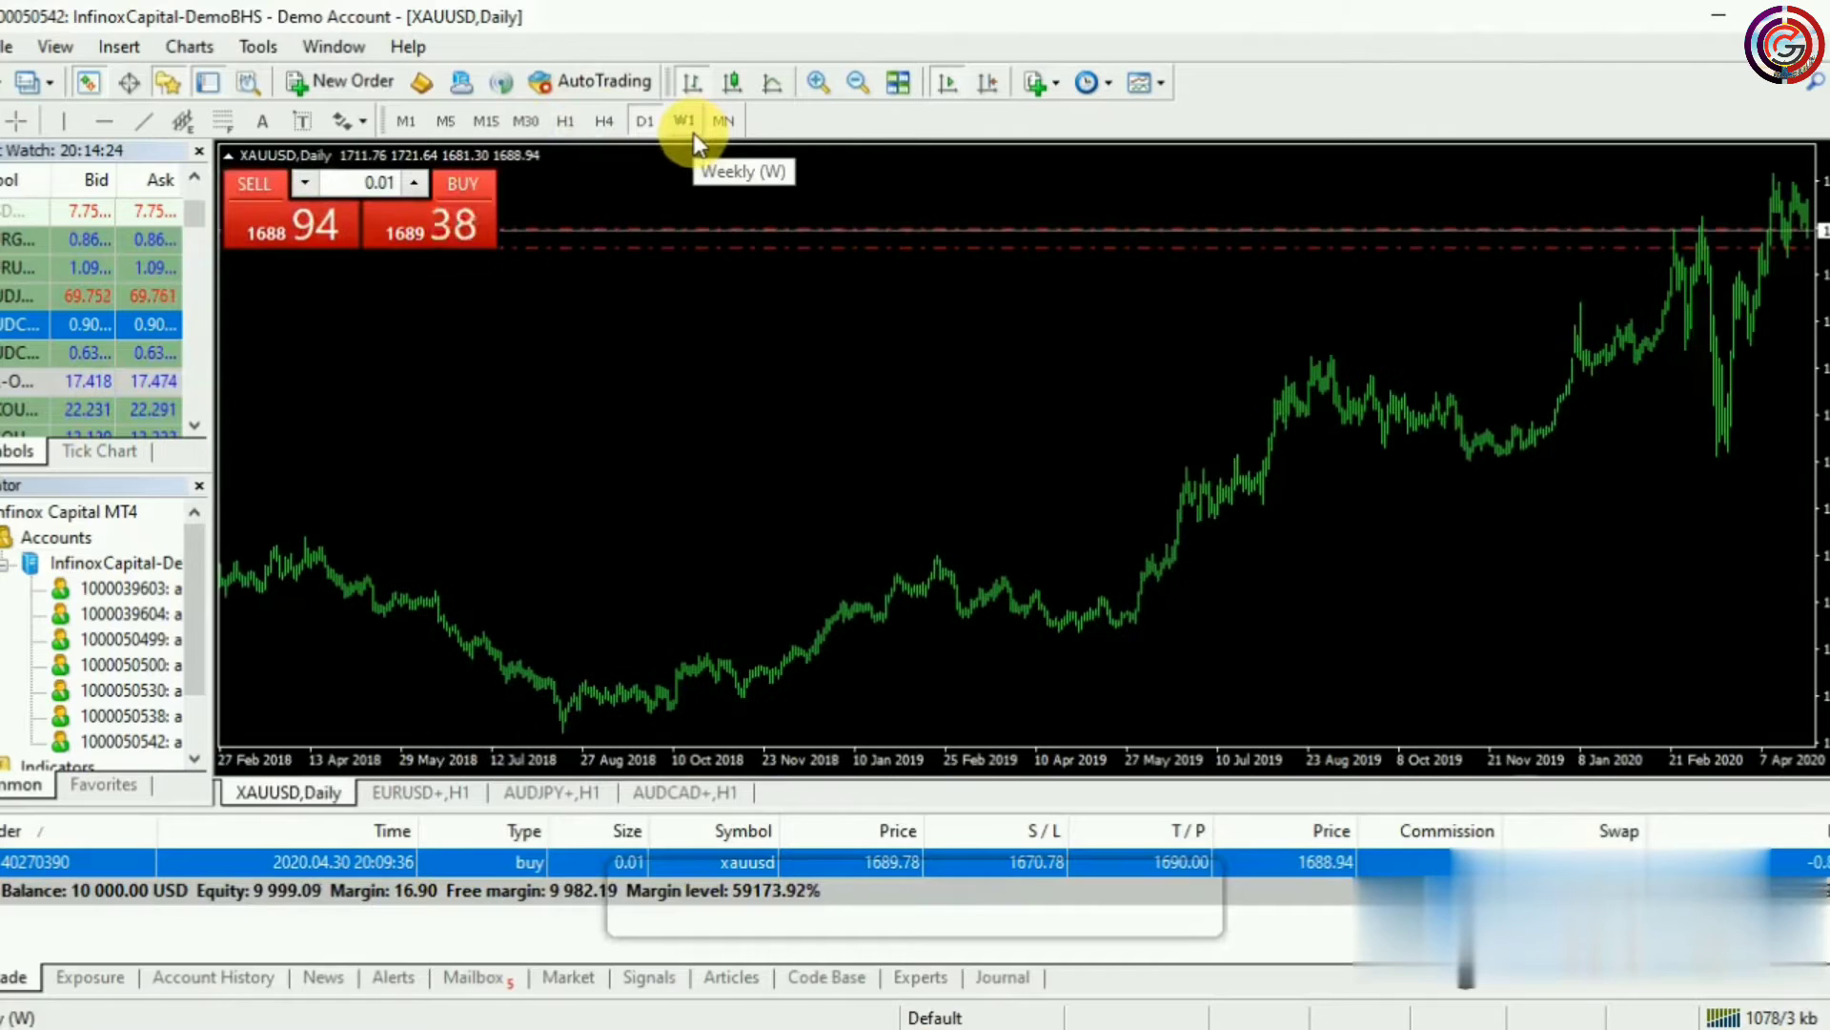
left_click(684, 128)
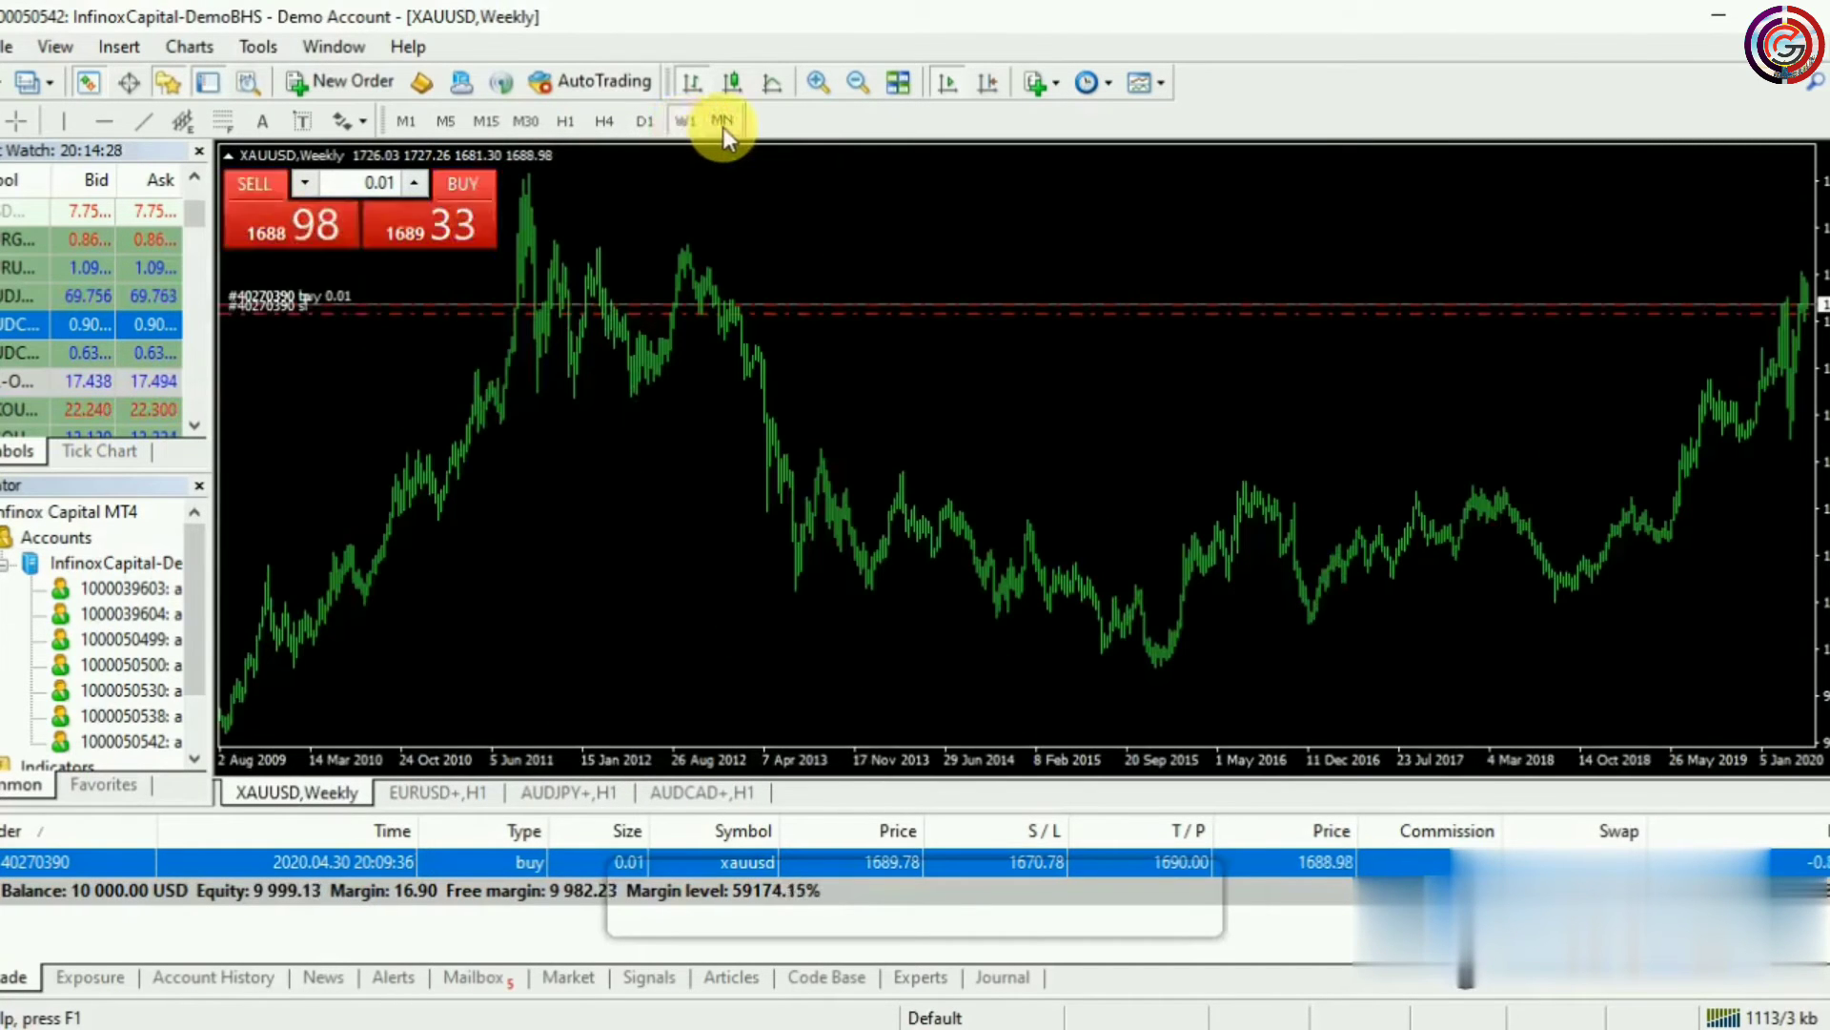
left_click(723, 128)
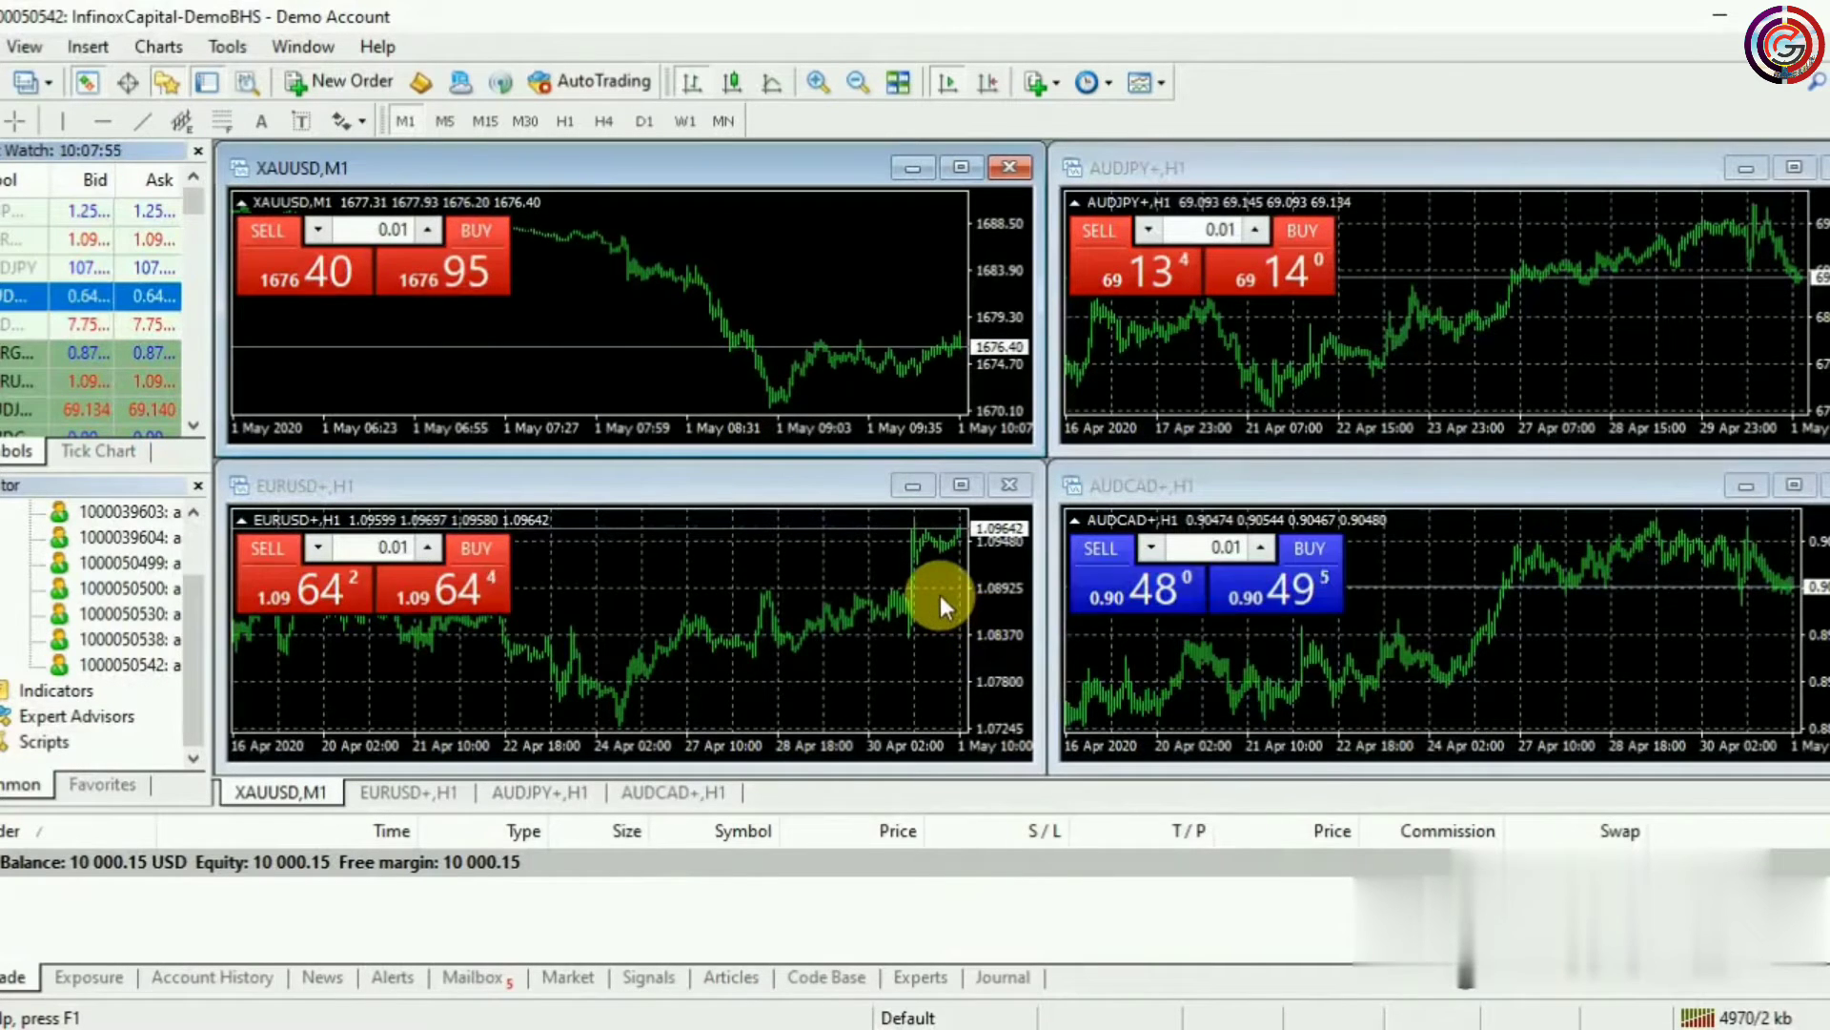
Open a new XAUUSD order window from the chart, keeping the volume at 0.01 lots
right_click(643, 291)
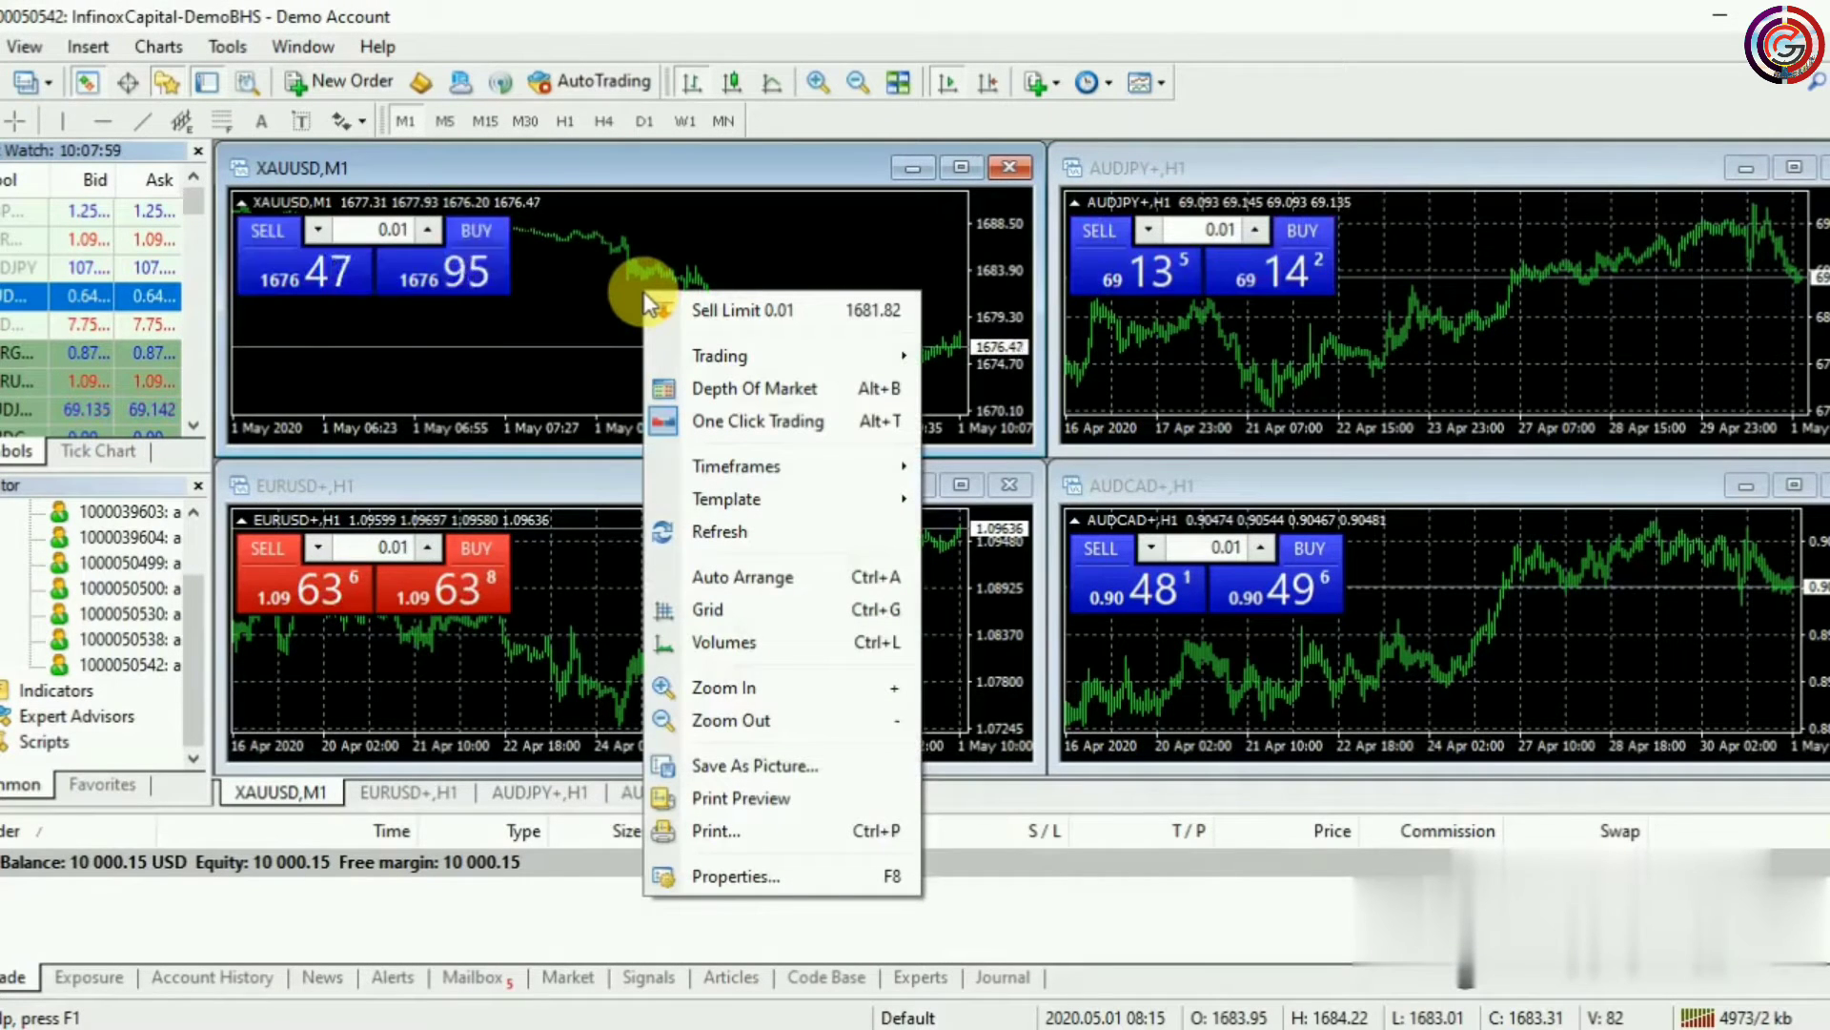
mouse_move(705, 360)
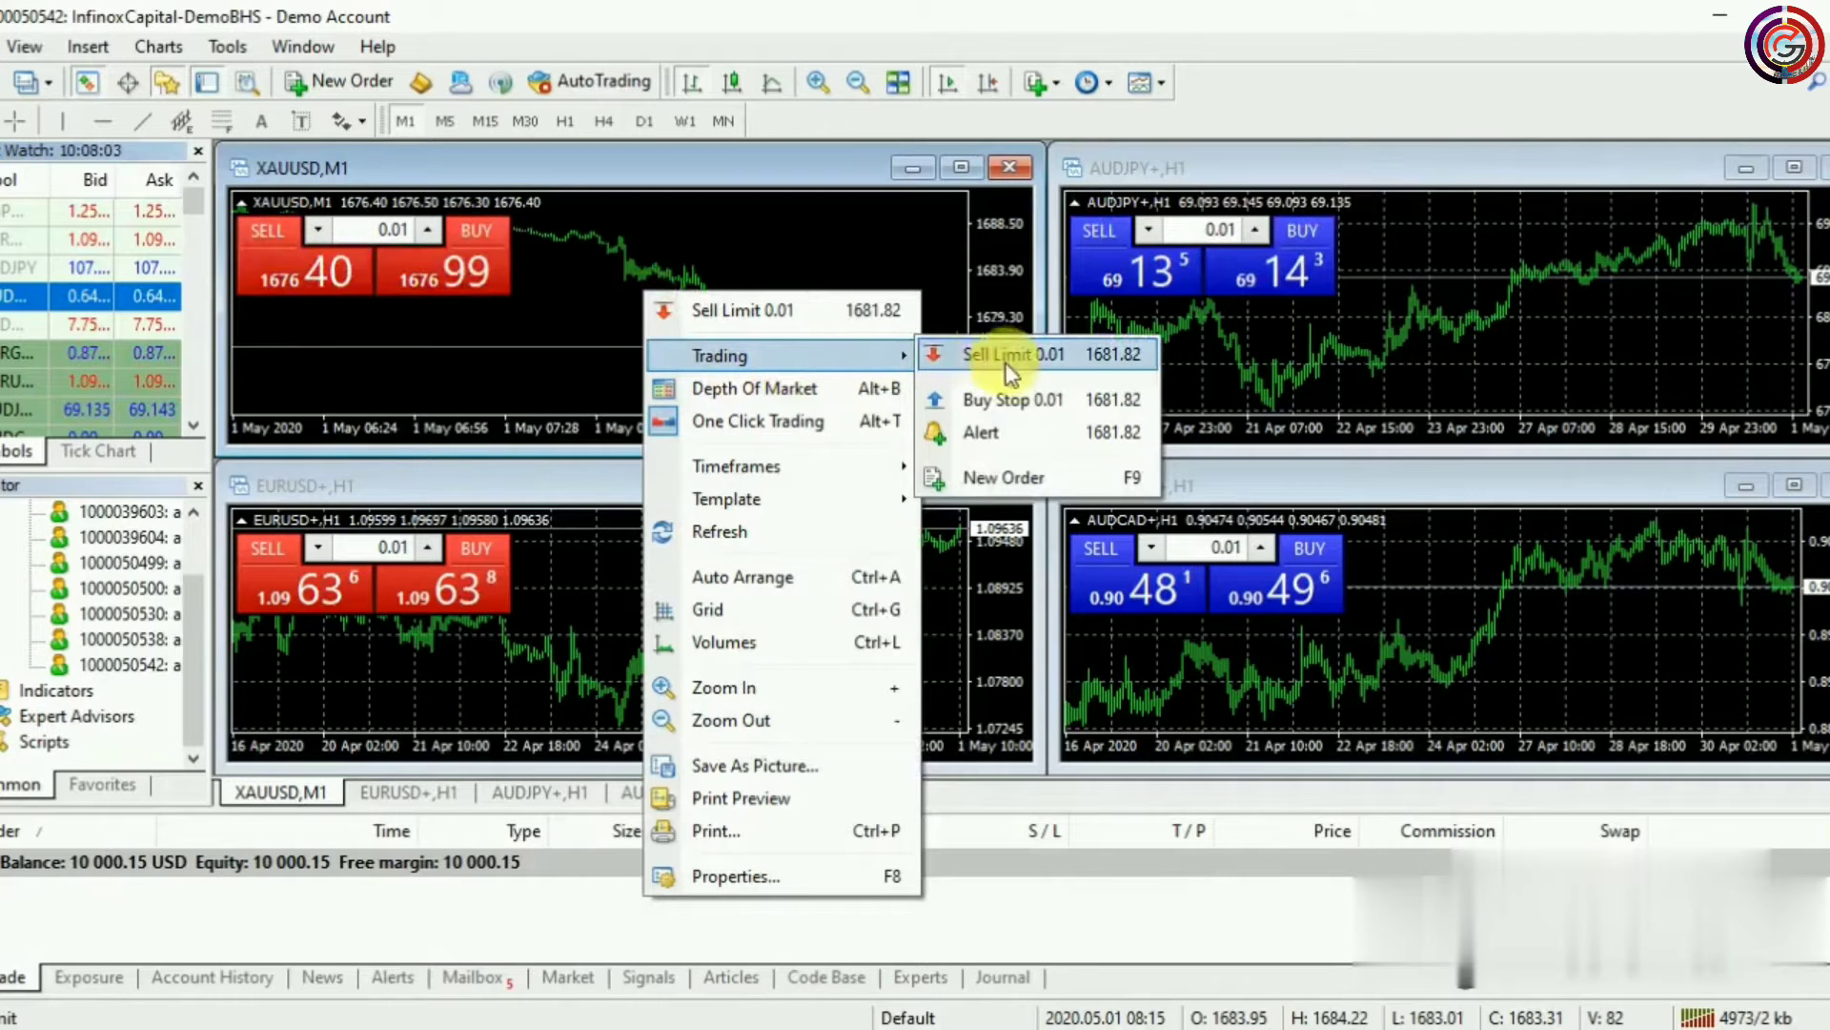
left_click(1039, 475)
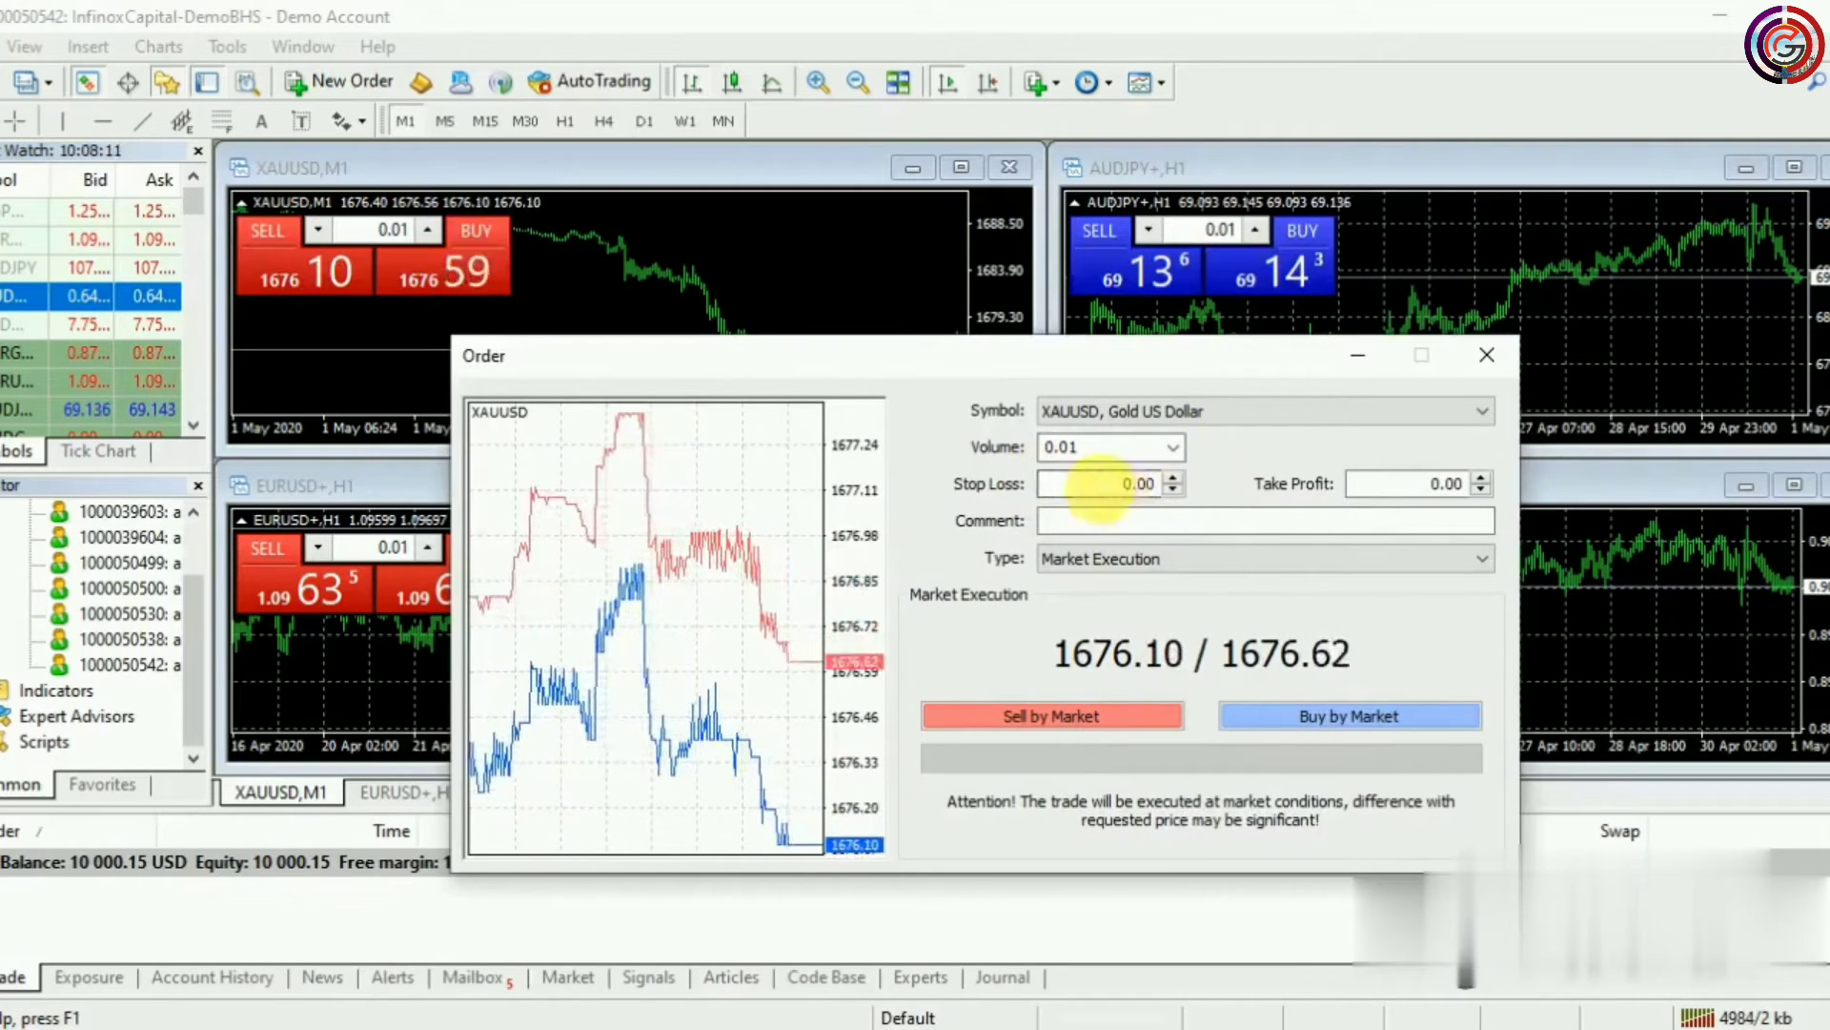
left_click(1174, 448)
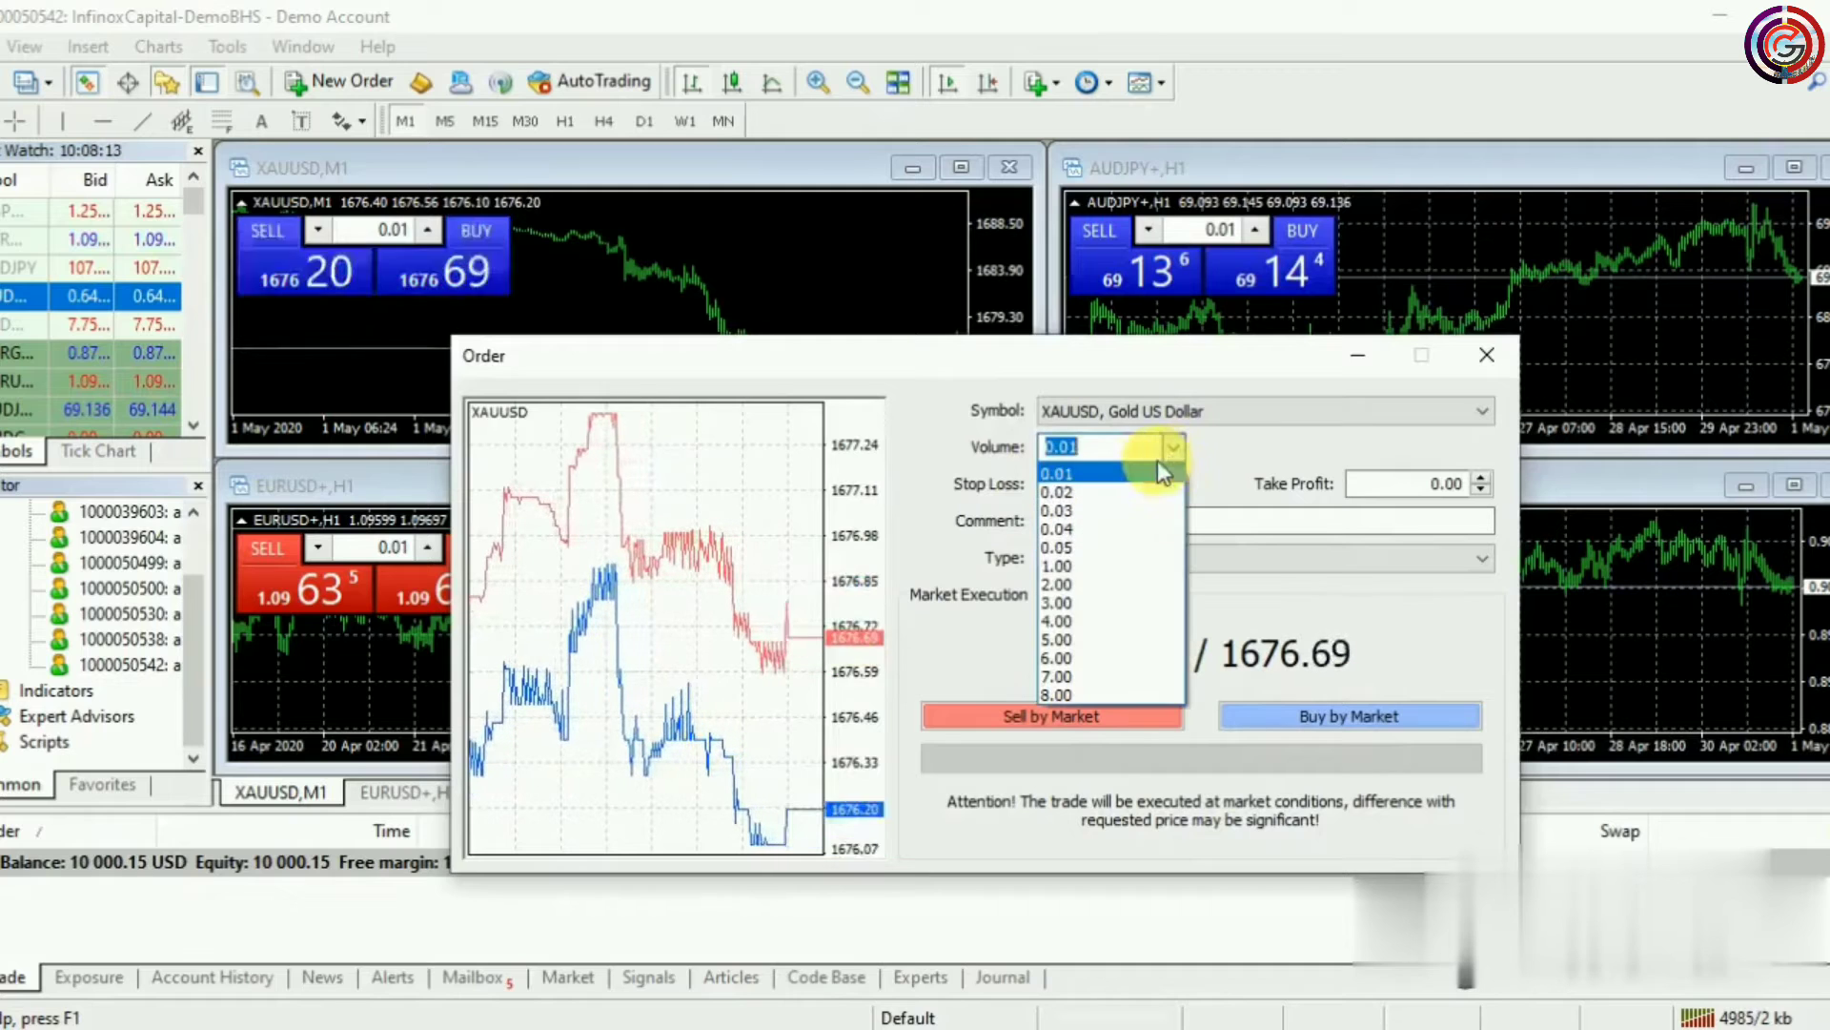
left_click(1101, 476)
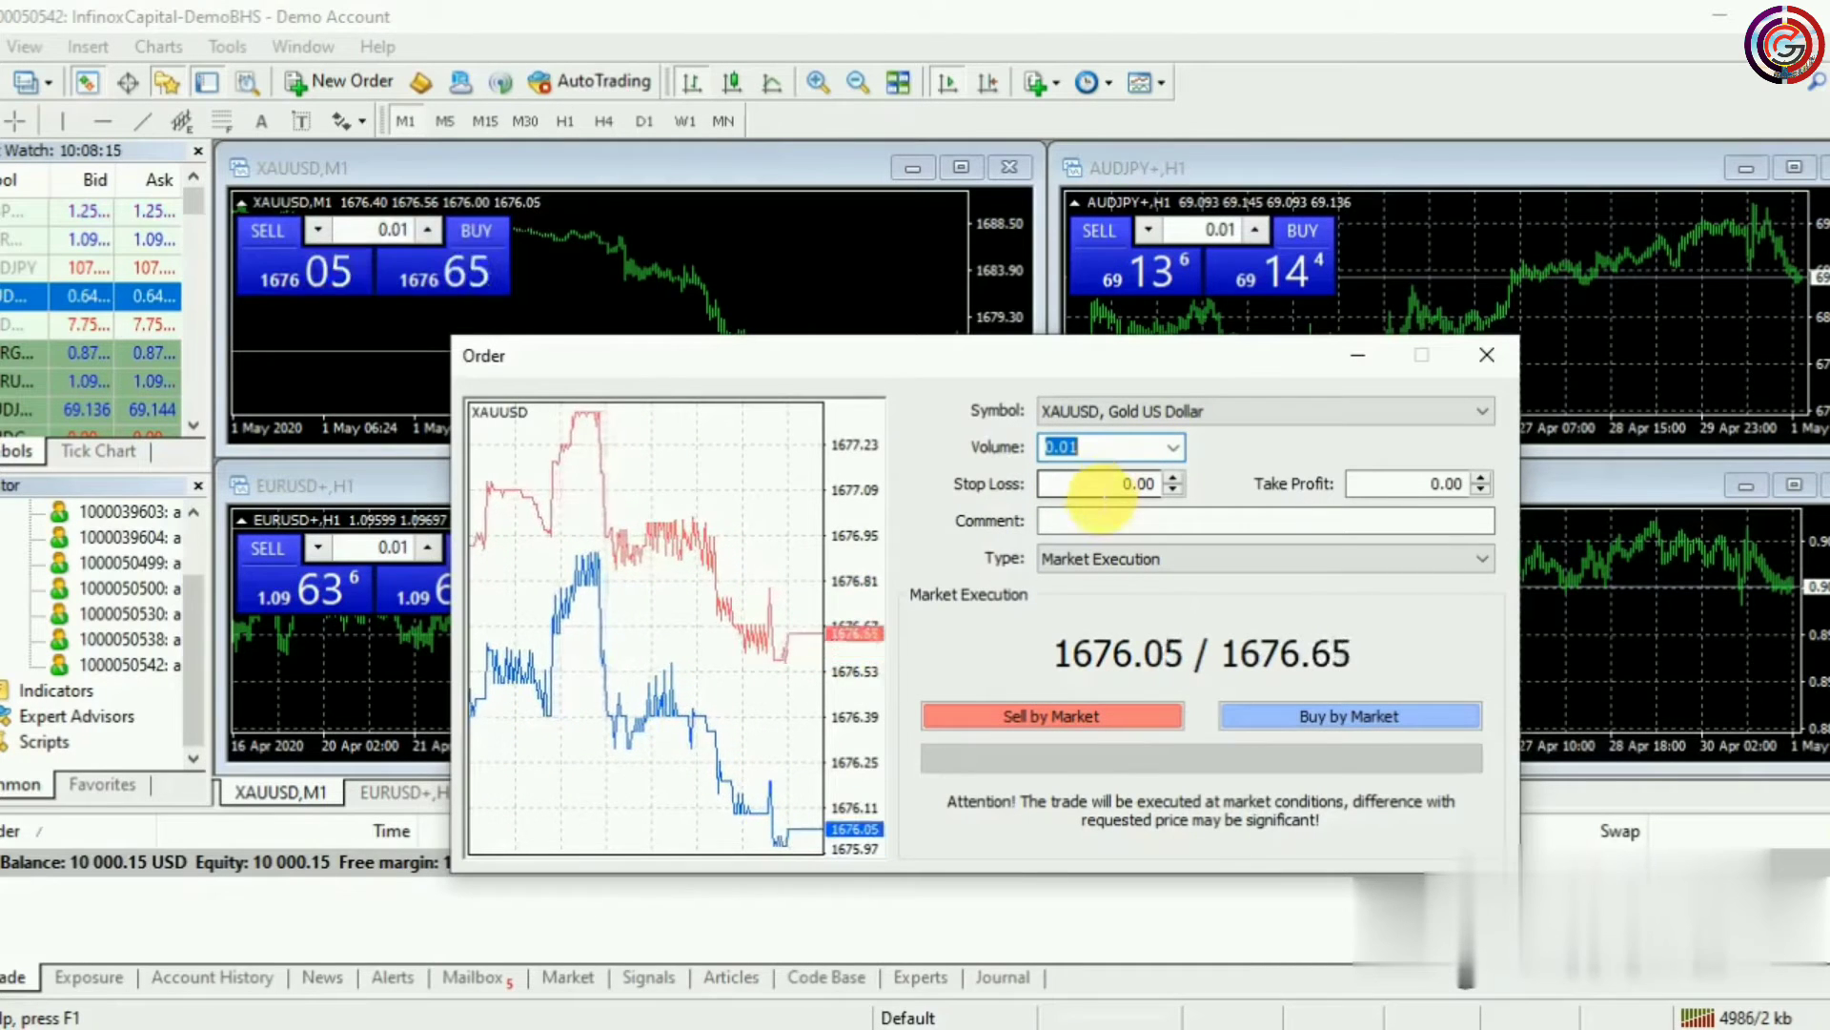
left_click(1090, 561)
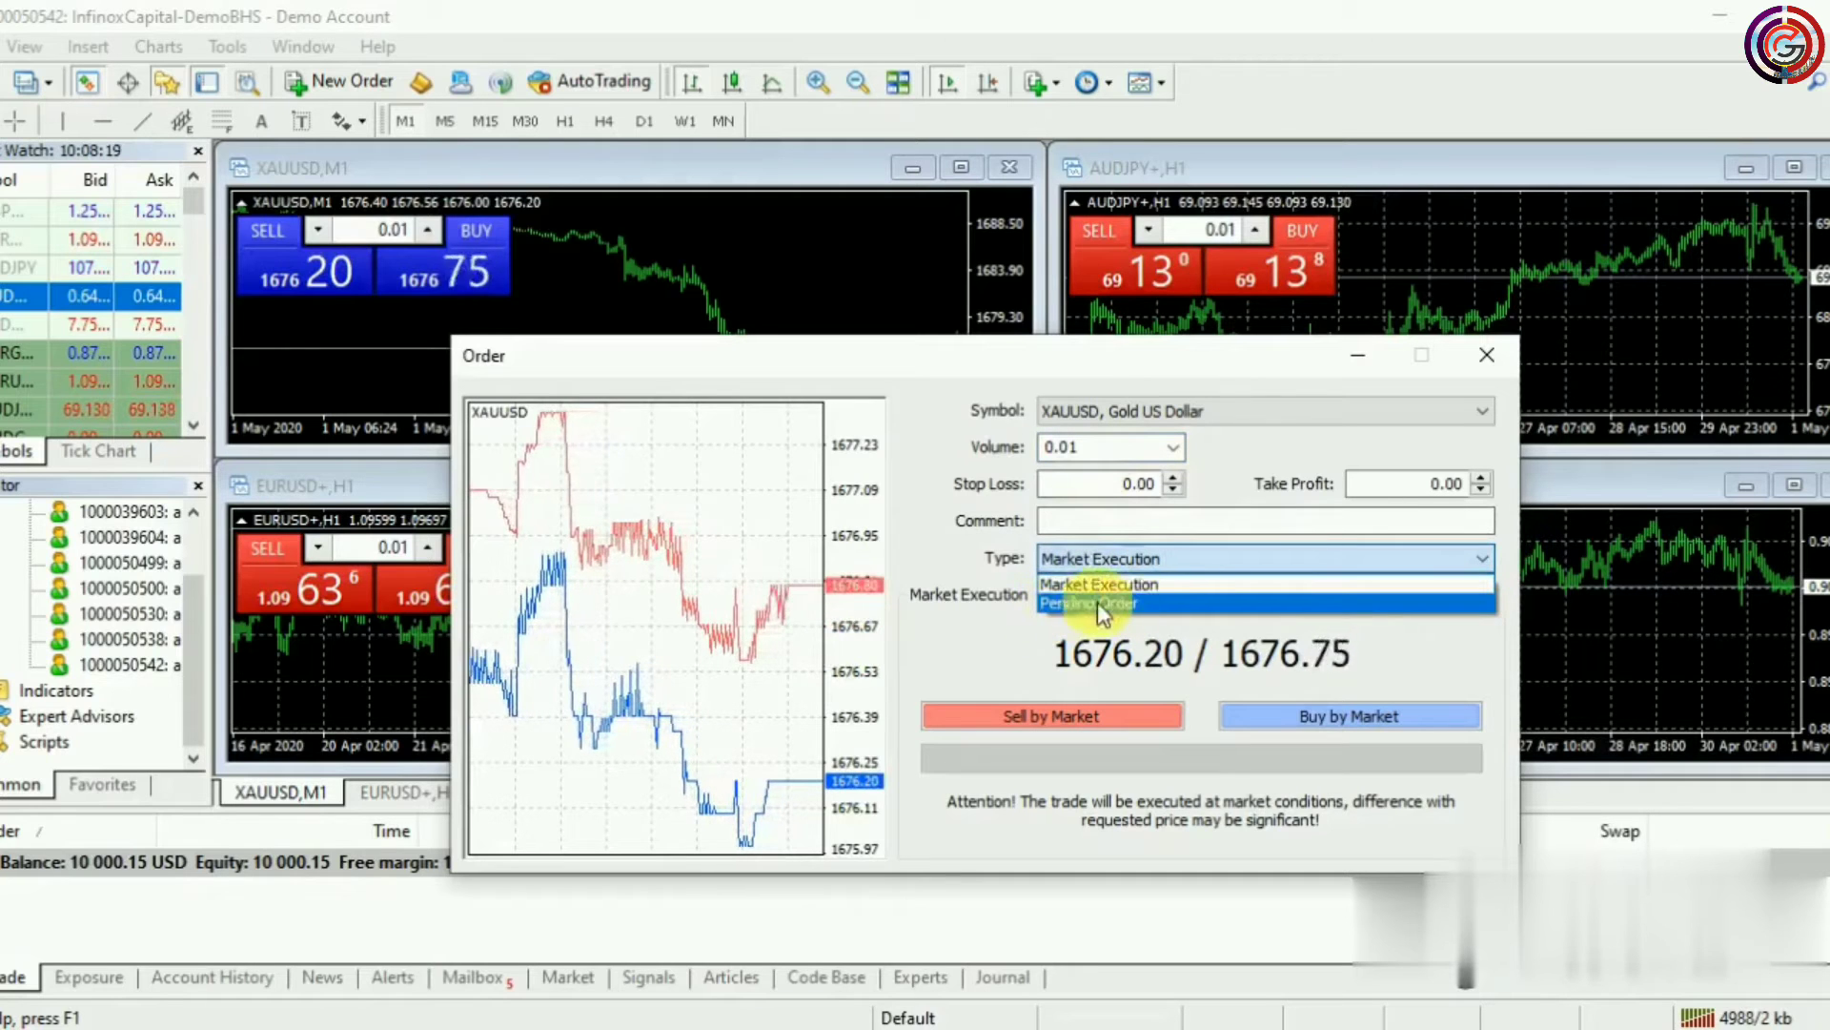
Make the order a pending Buy Limit at price 1665.48
left_click(1135, 602)
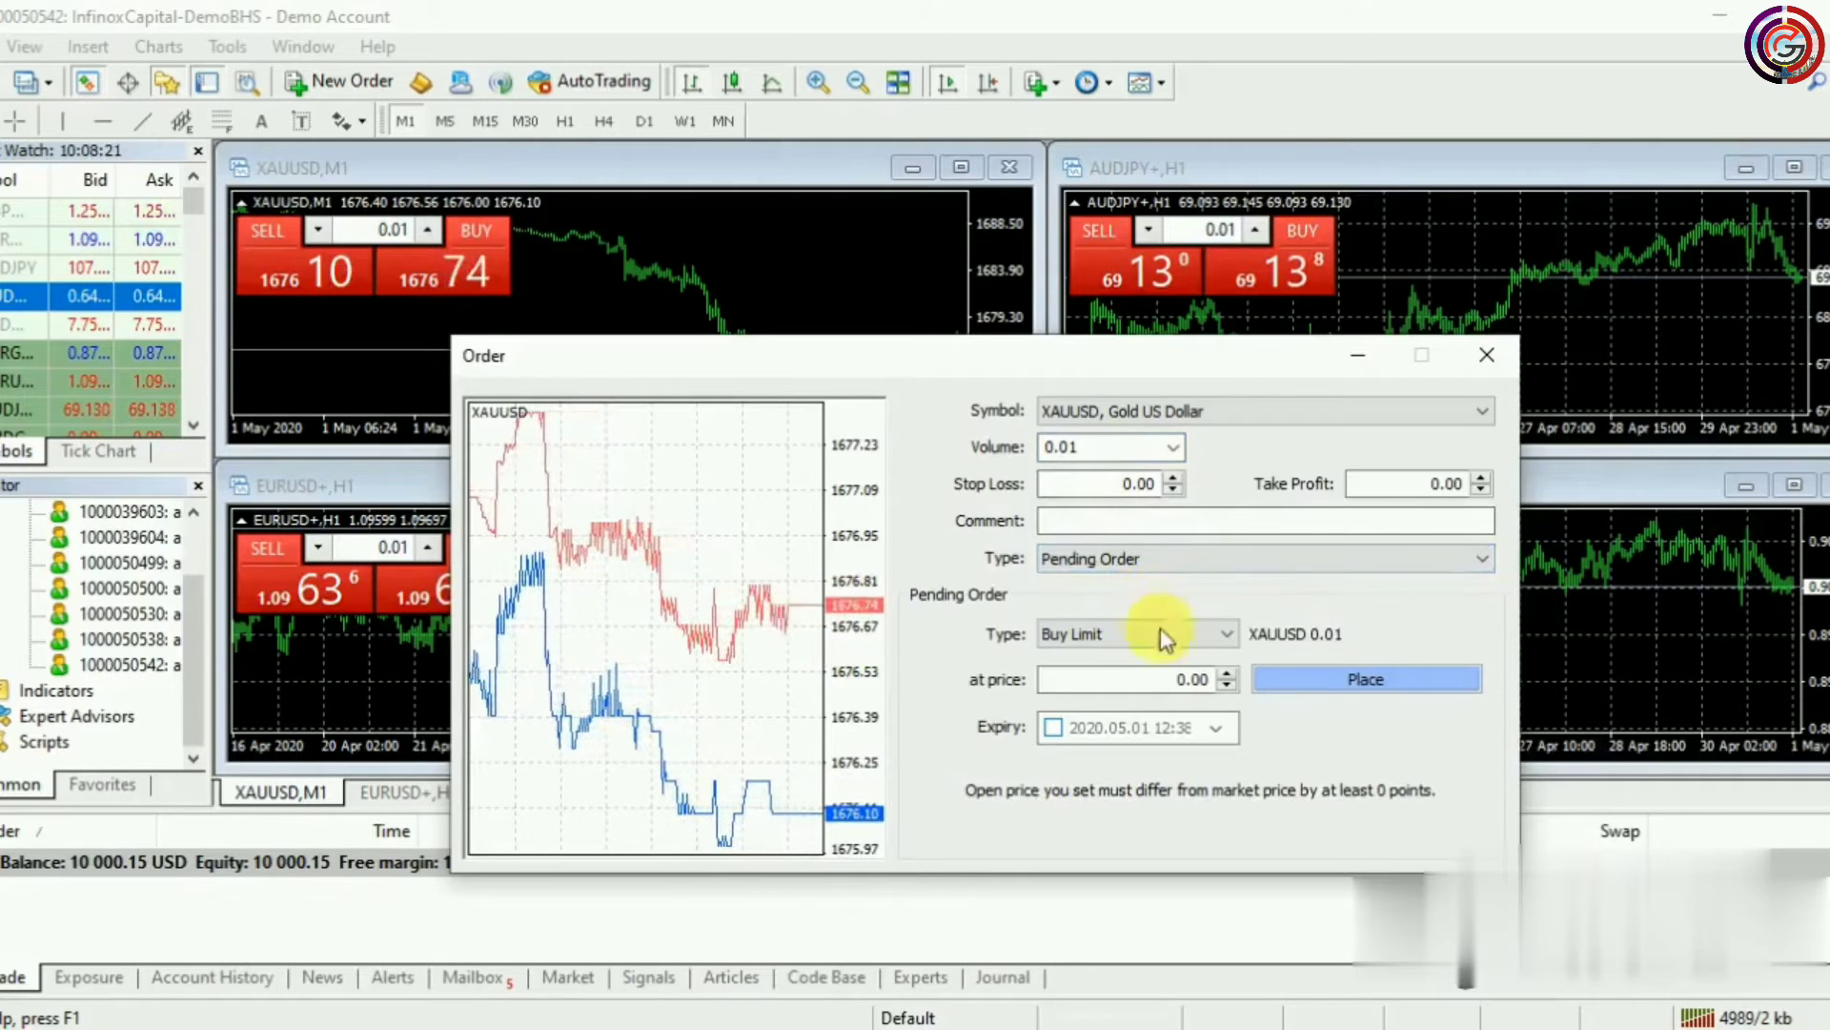
left_click(1224, 635)
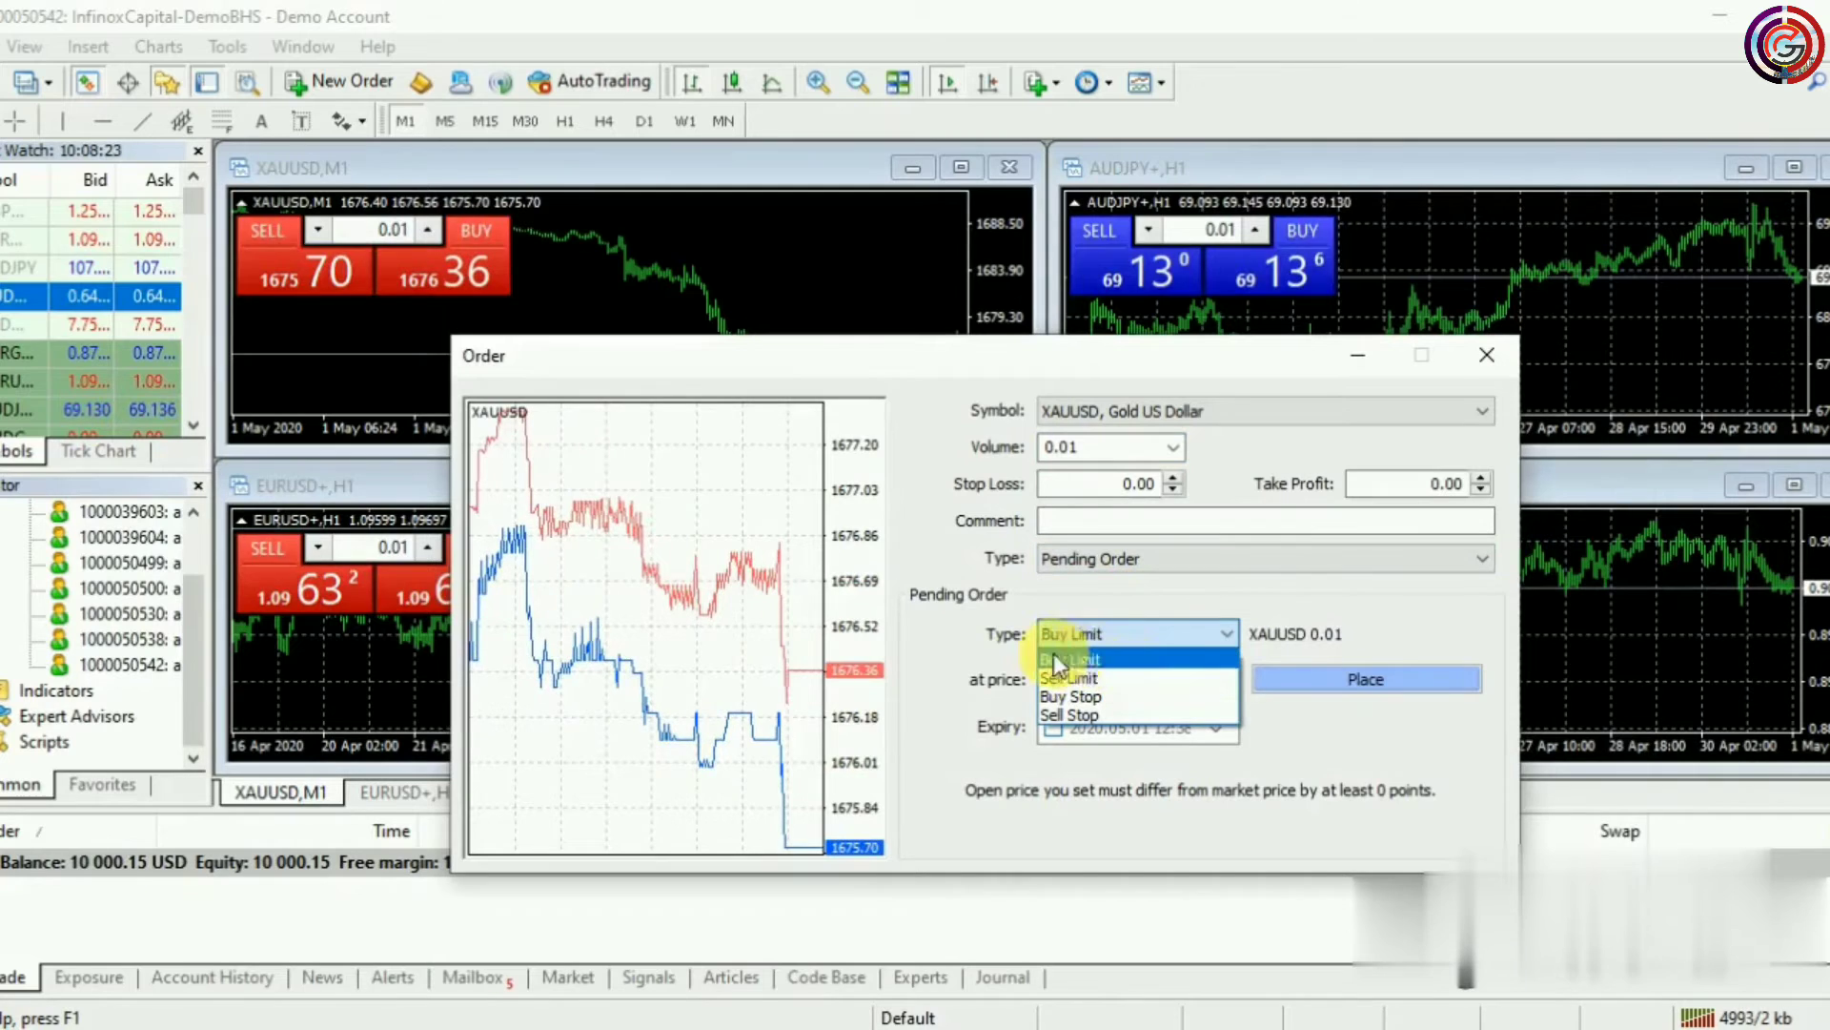
left_click(1142, 658)
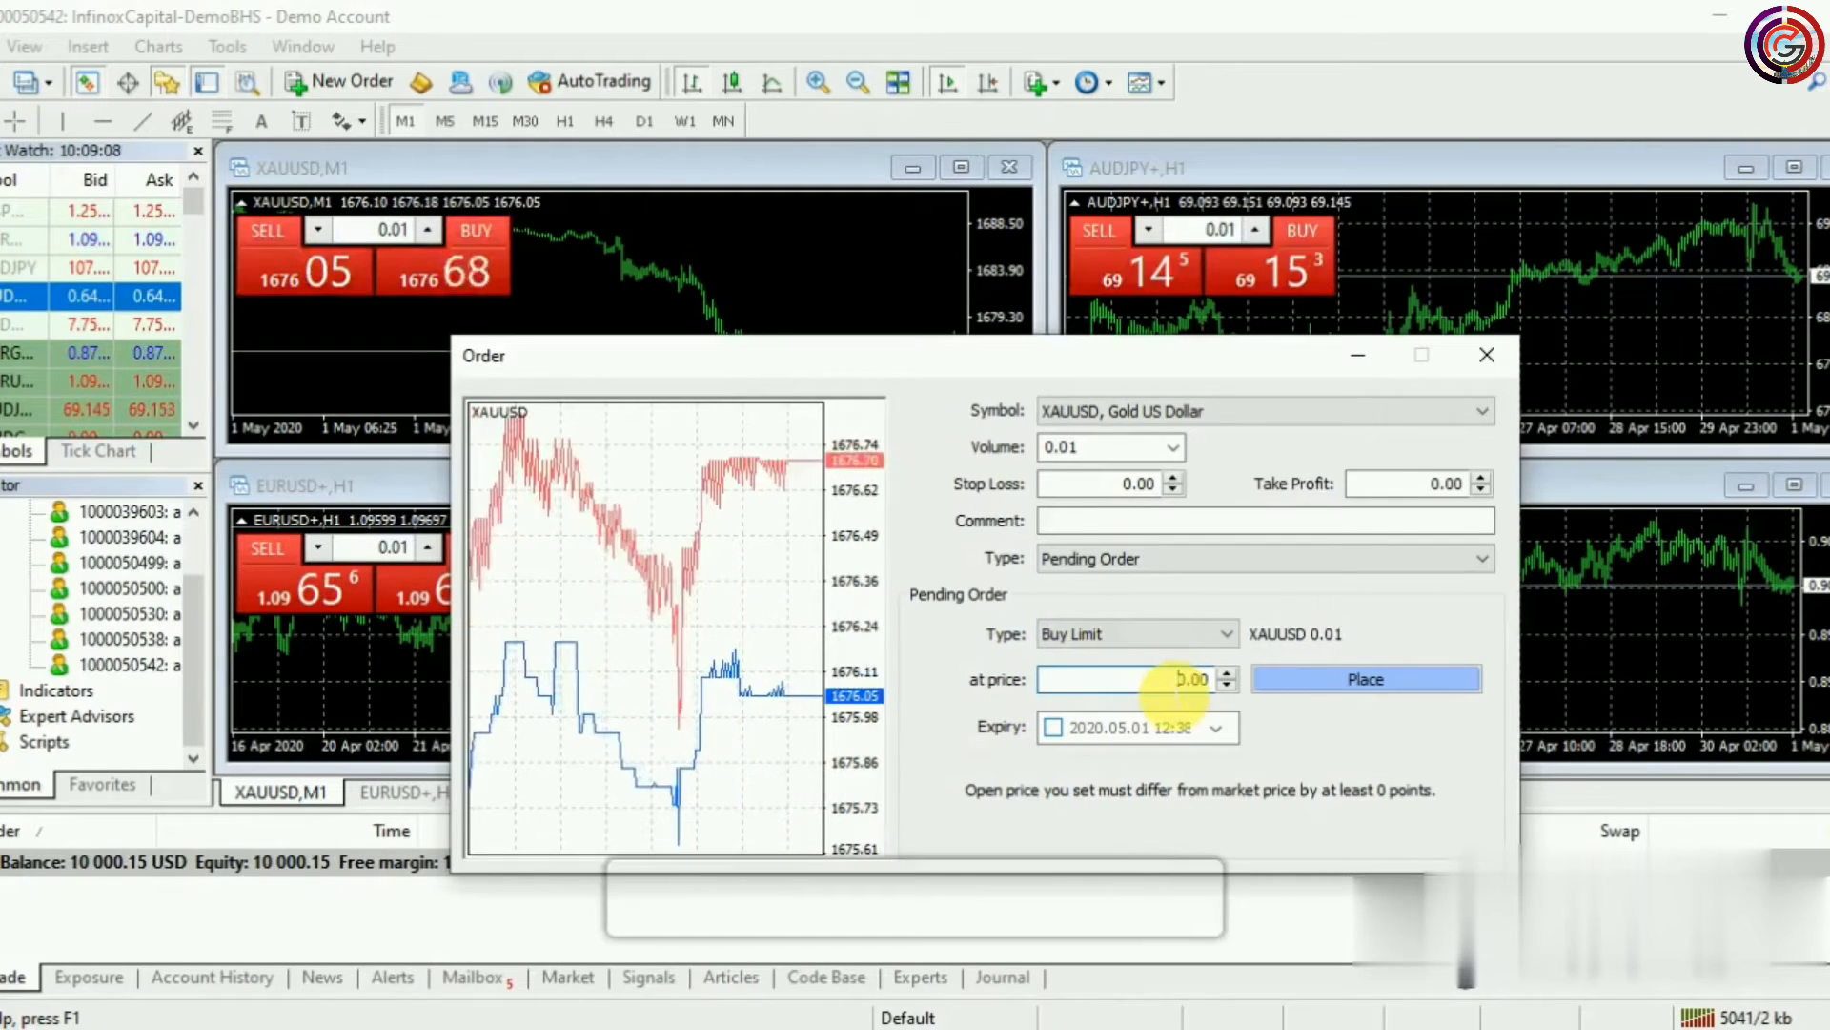
type("1665")
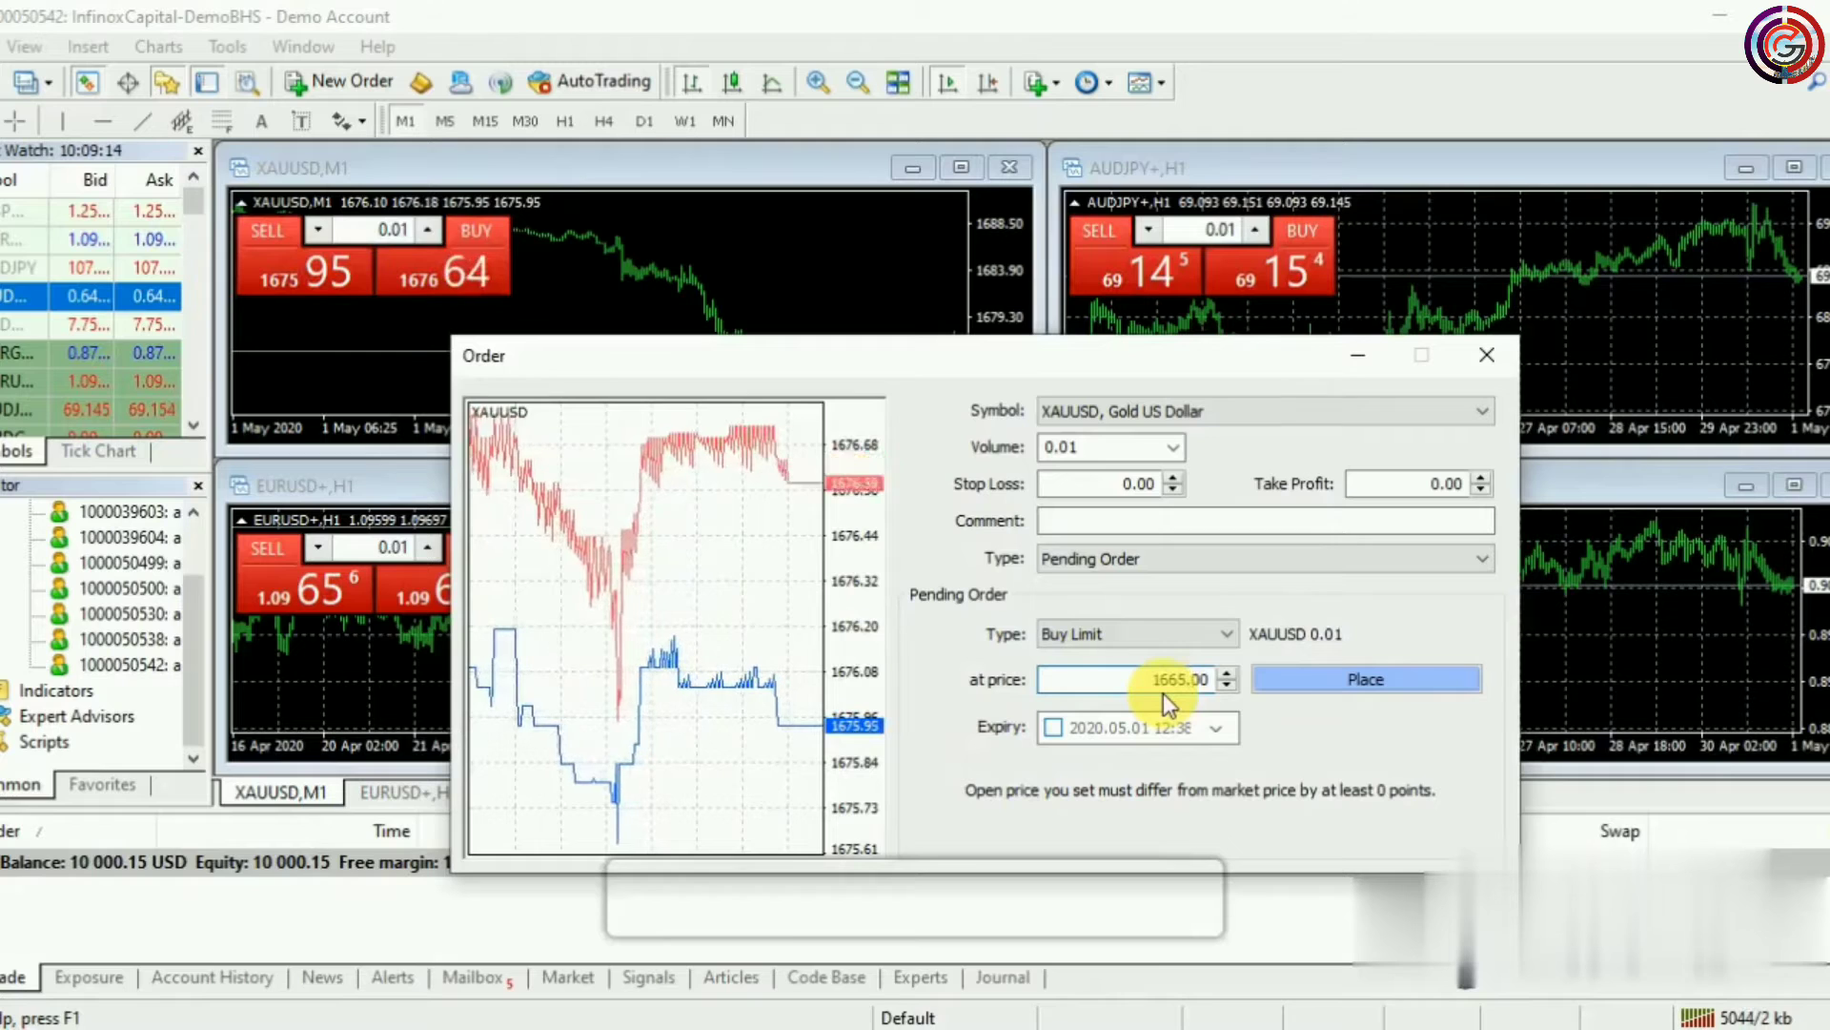
type(".48")
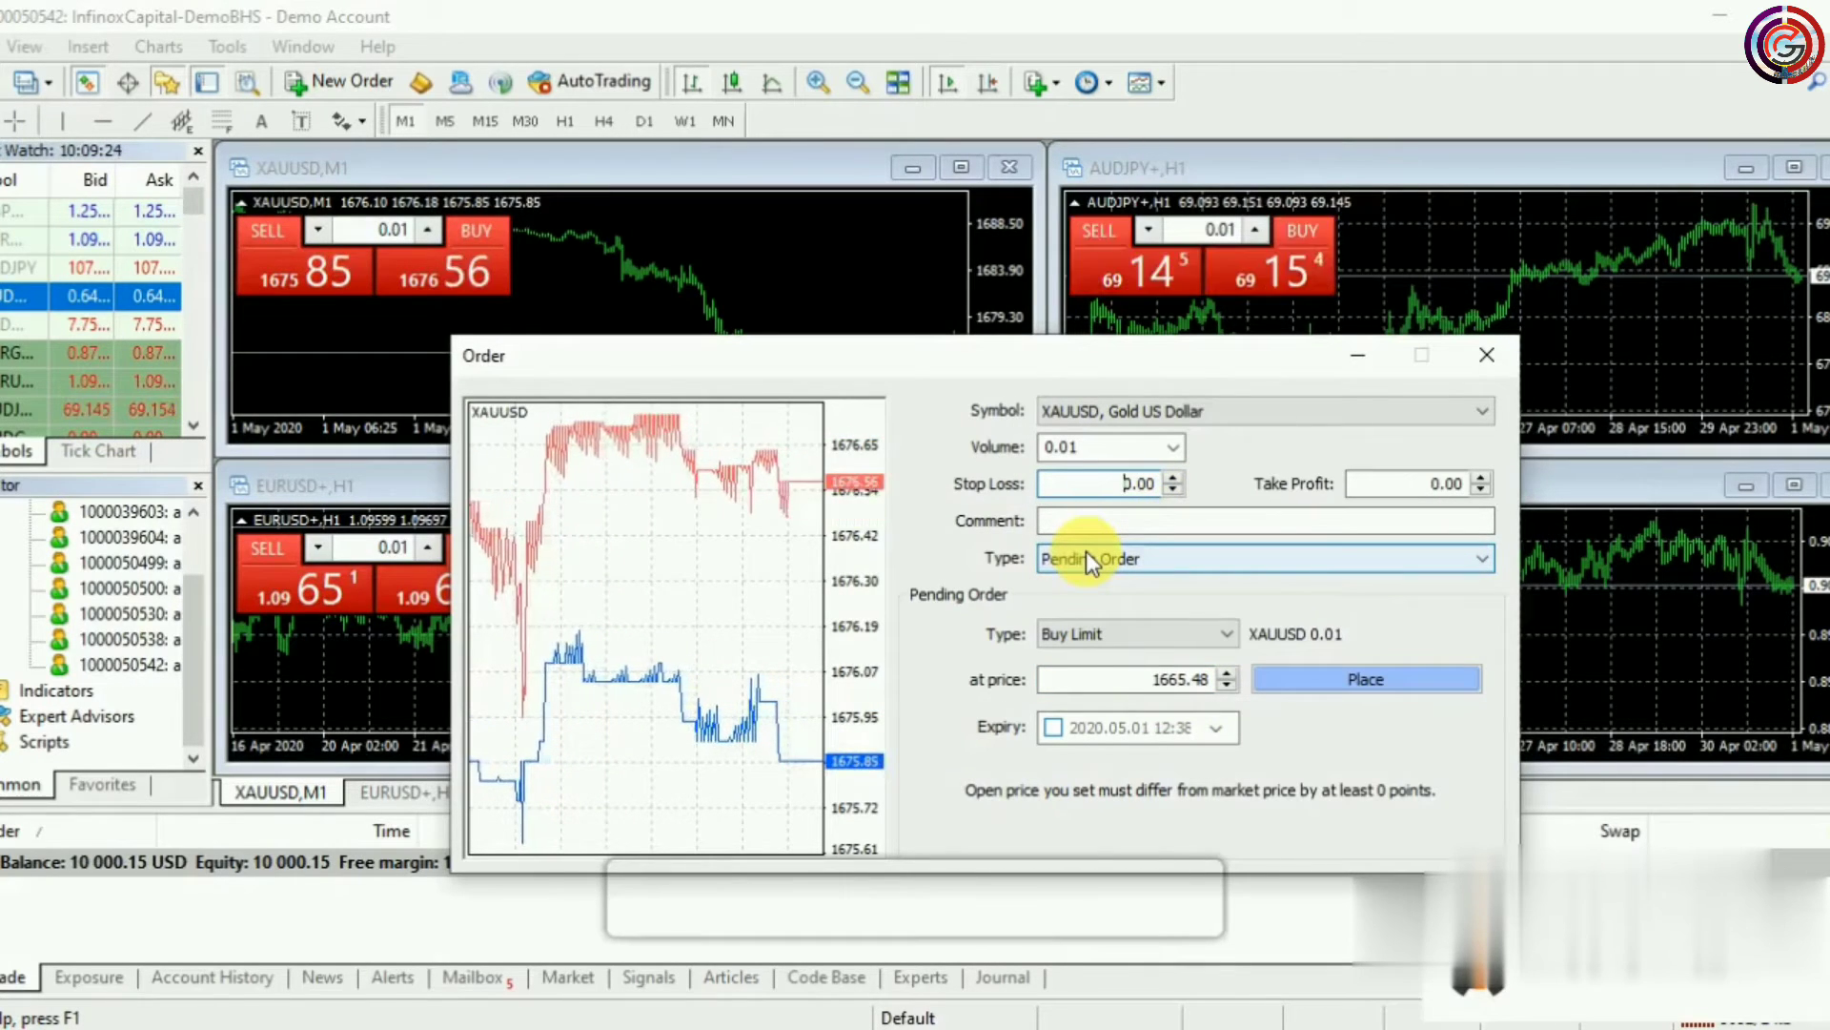
Set stop loss 1660 and take profit 1670, then place the buy limit
key("Delete")
type("1660")
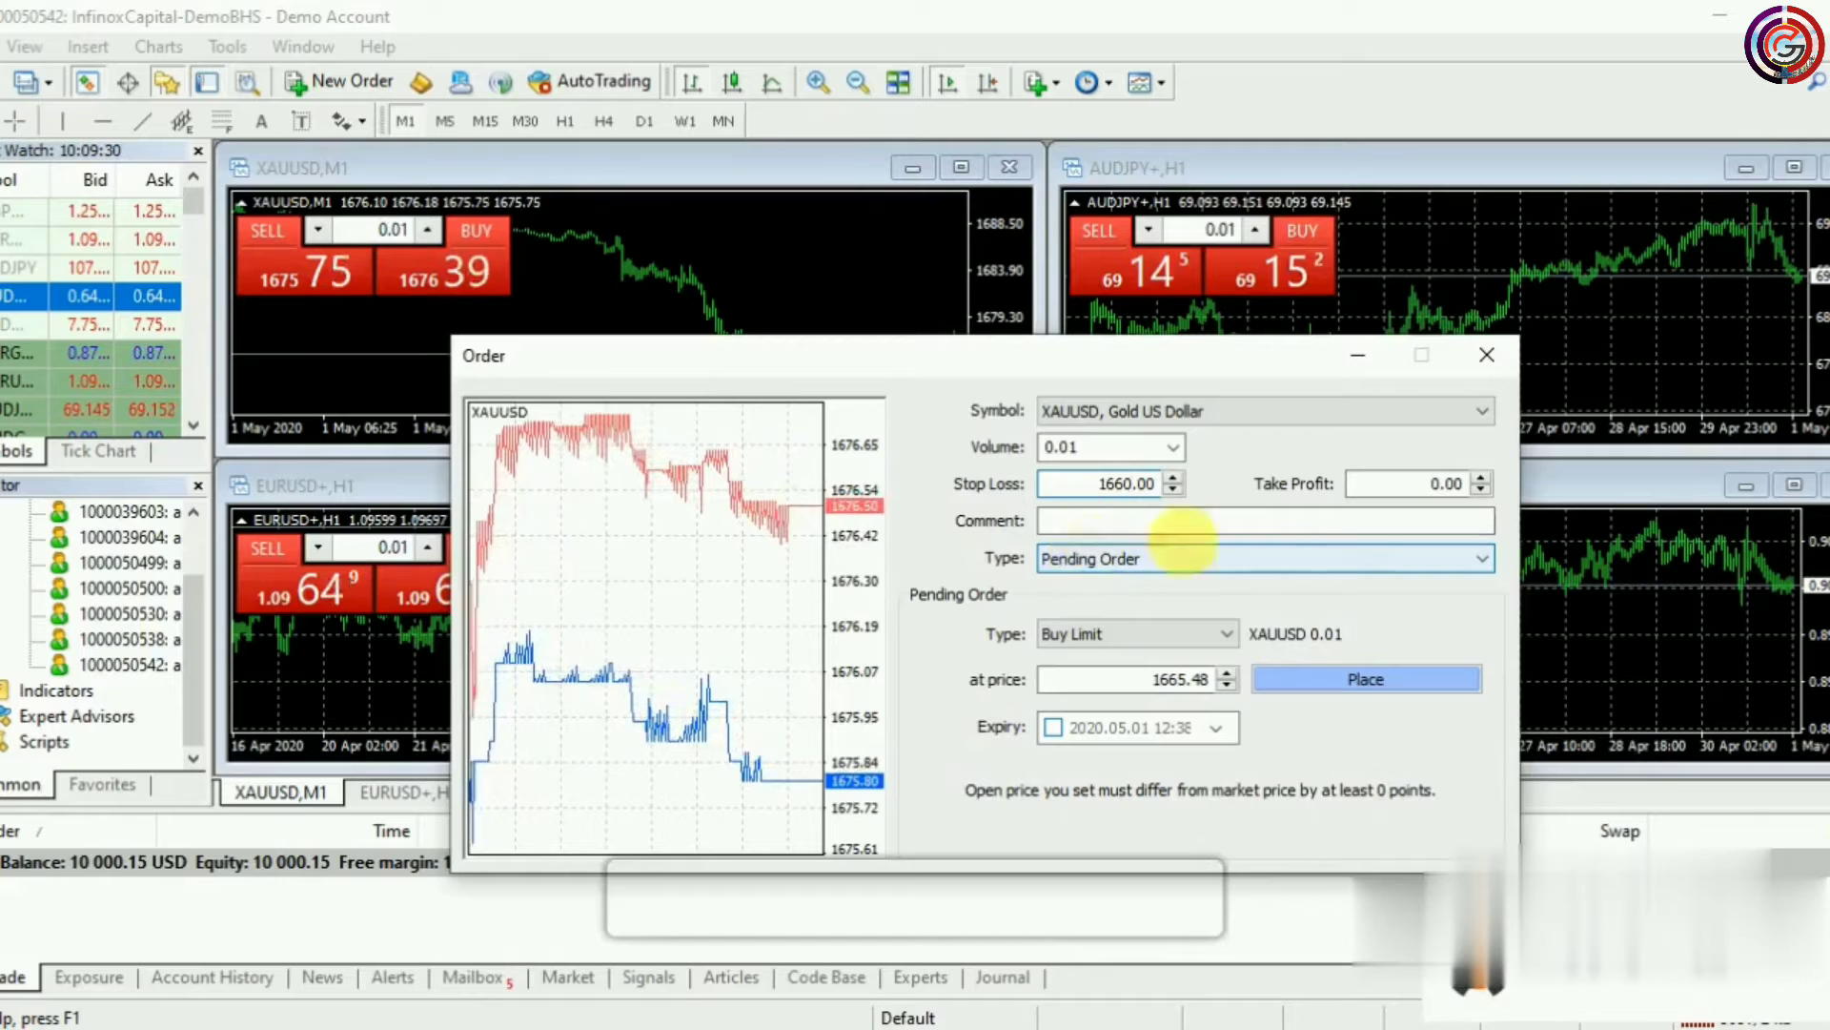
left_click(1432, 485)
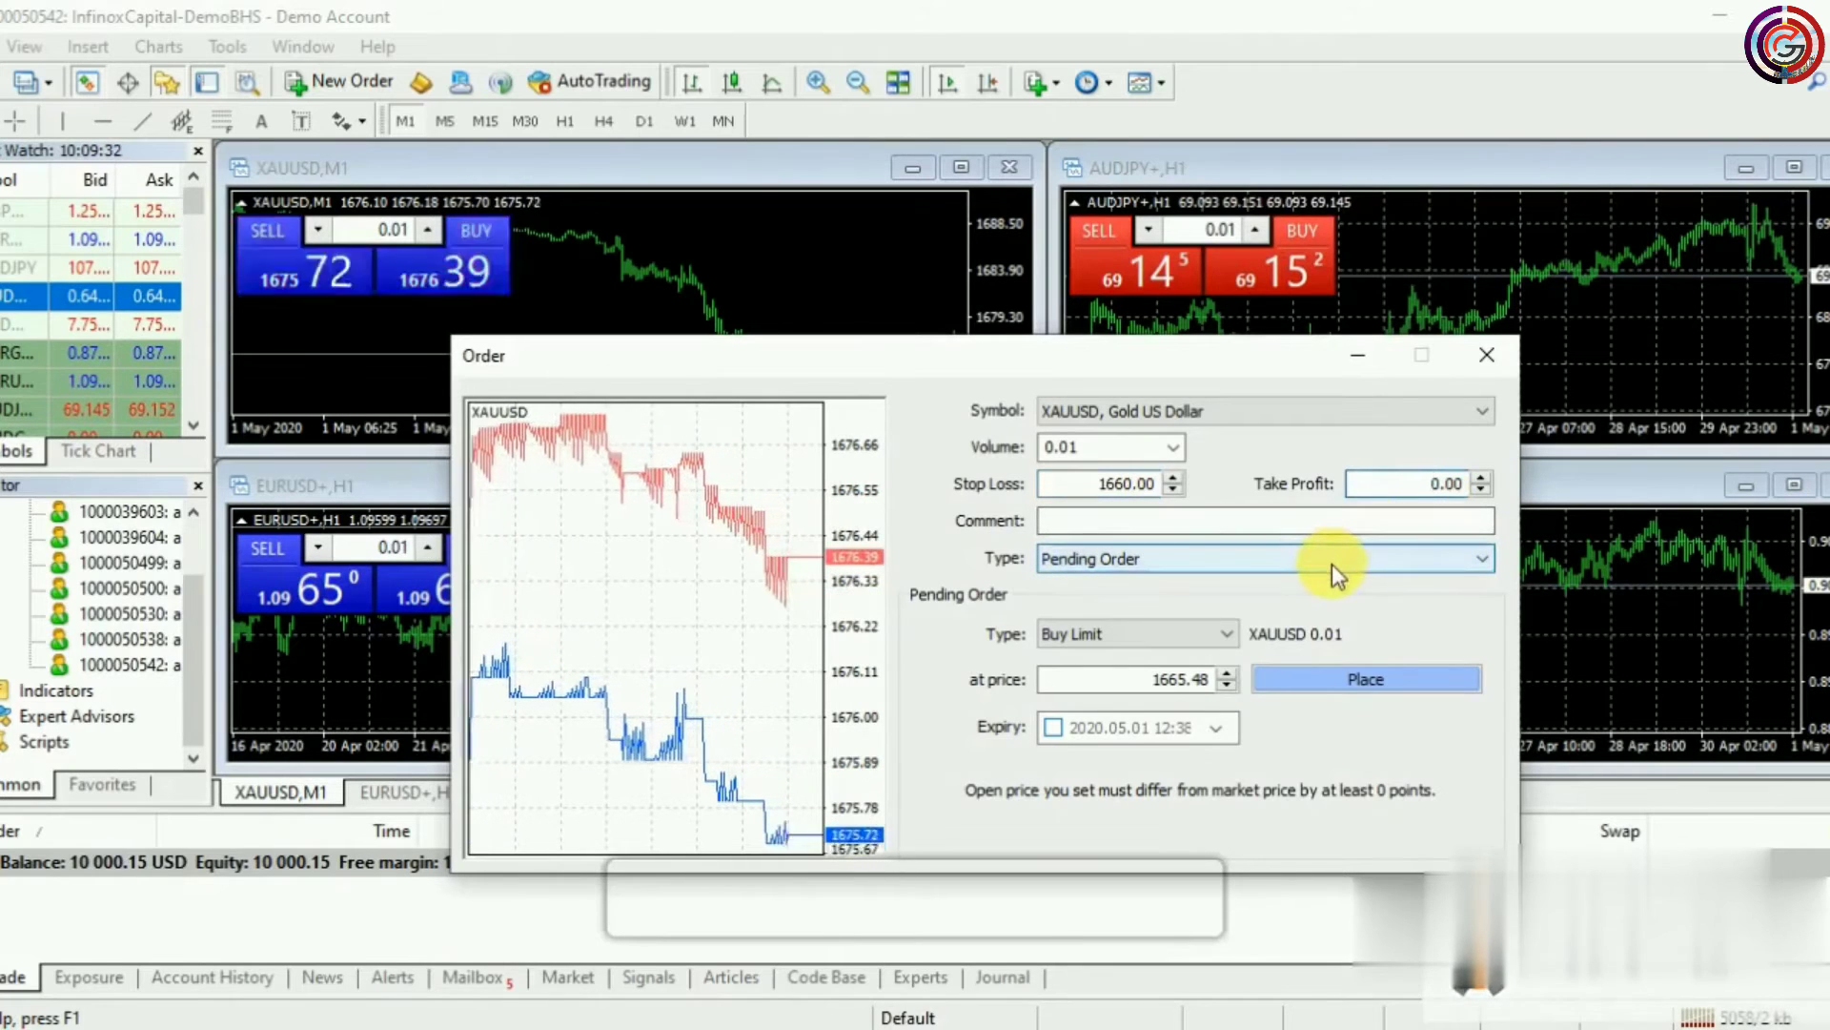
key("BackSpace")
type("1670")
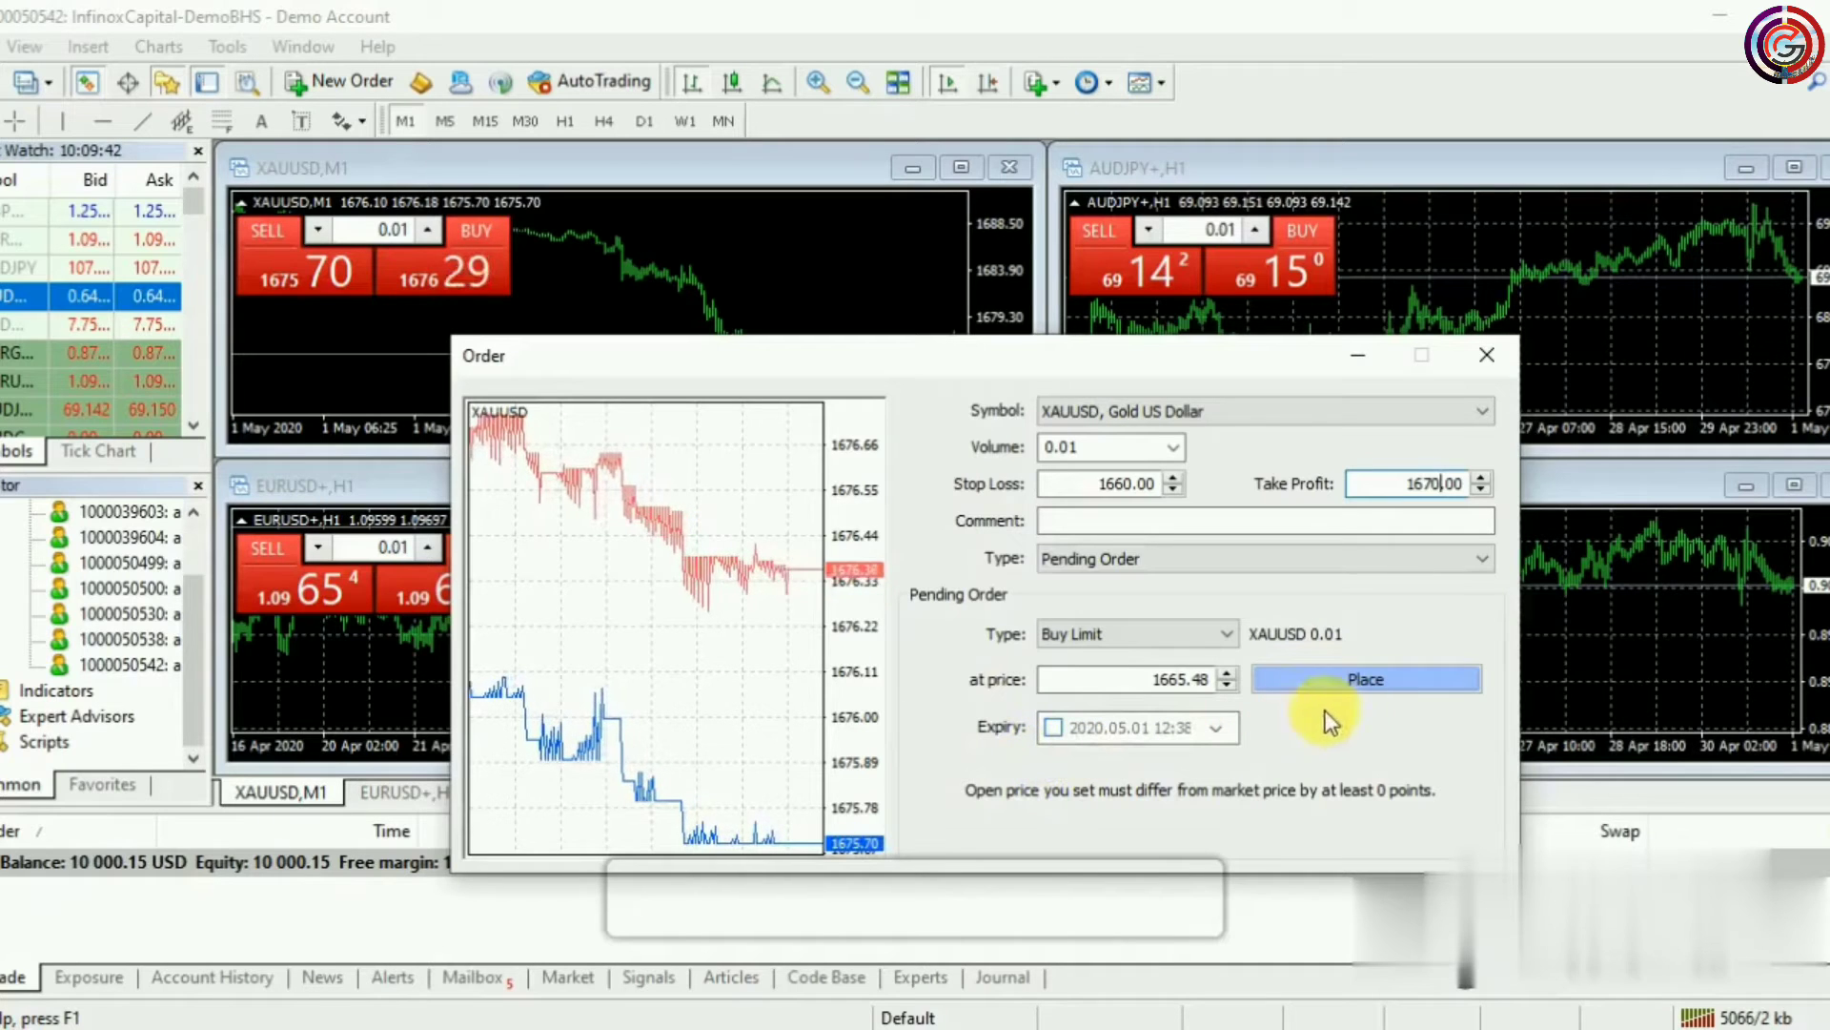
left_click(1354, 680)
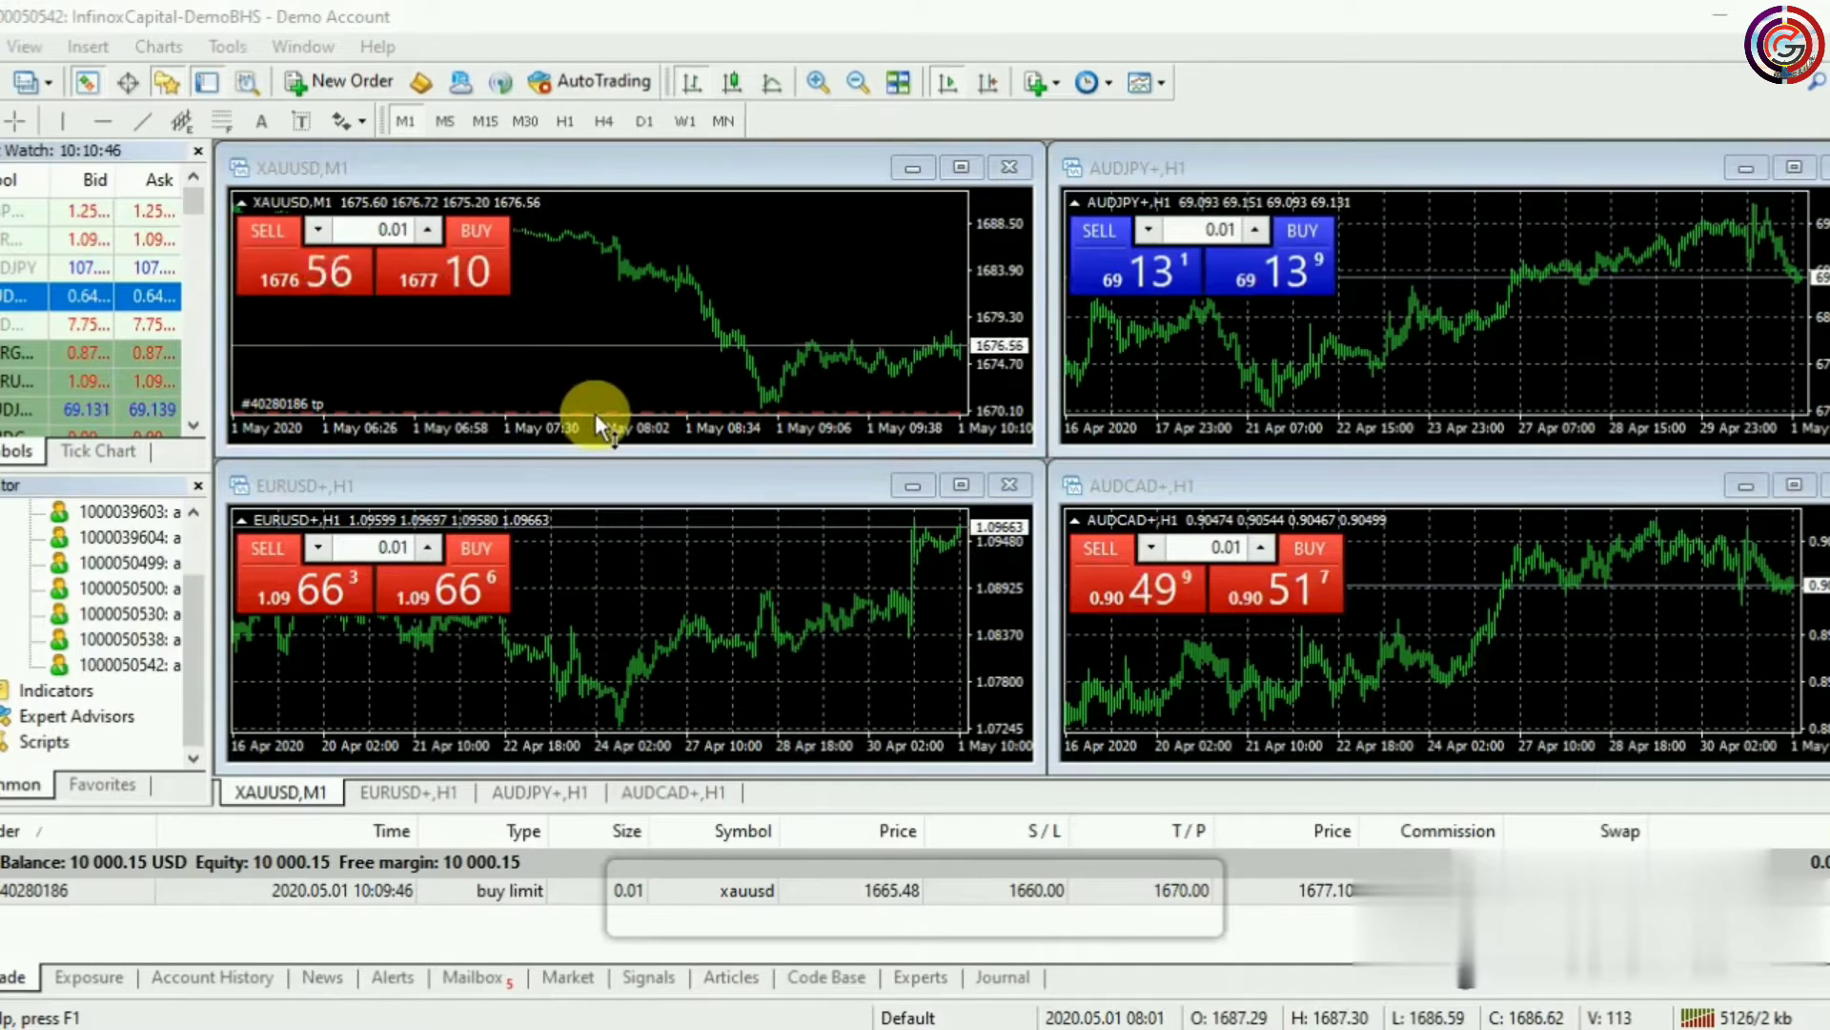
Open another new XAUUSD order and set it to a pending Sell Limit
right_click(737, 308)
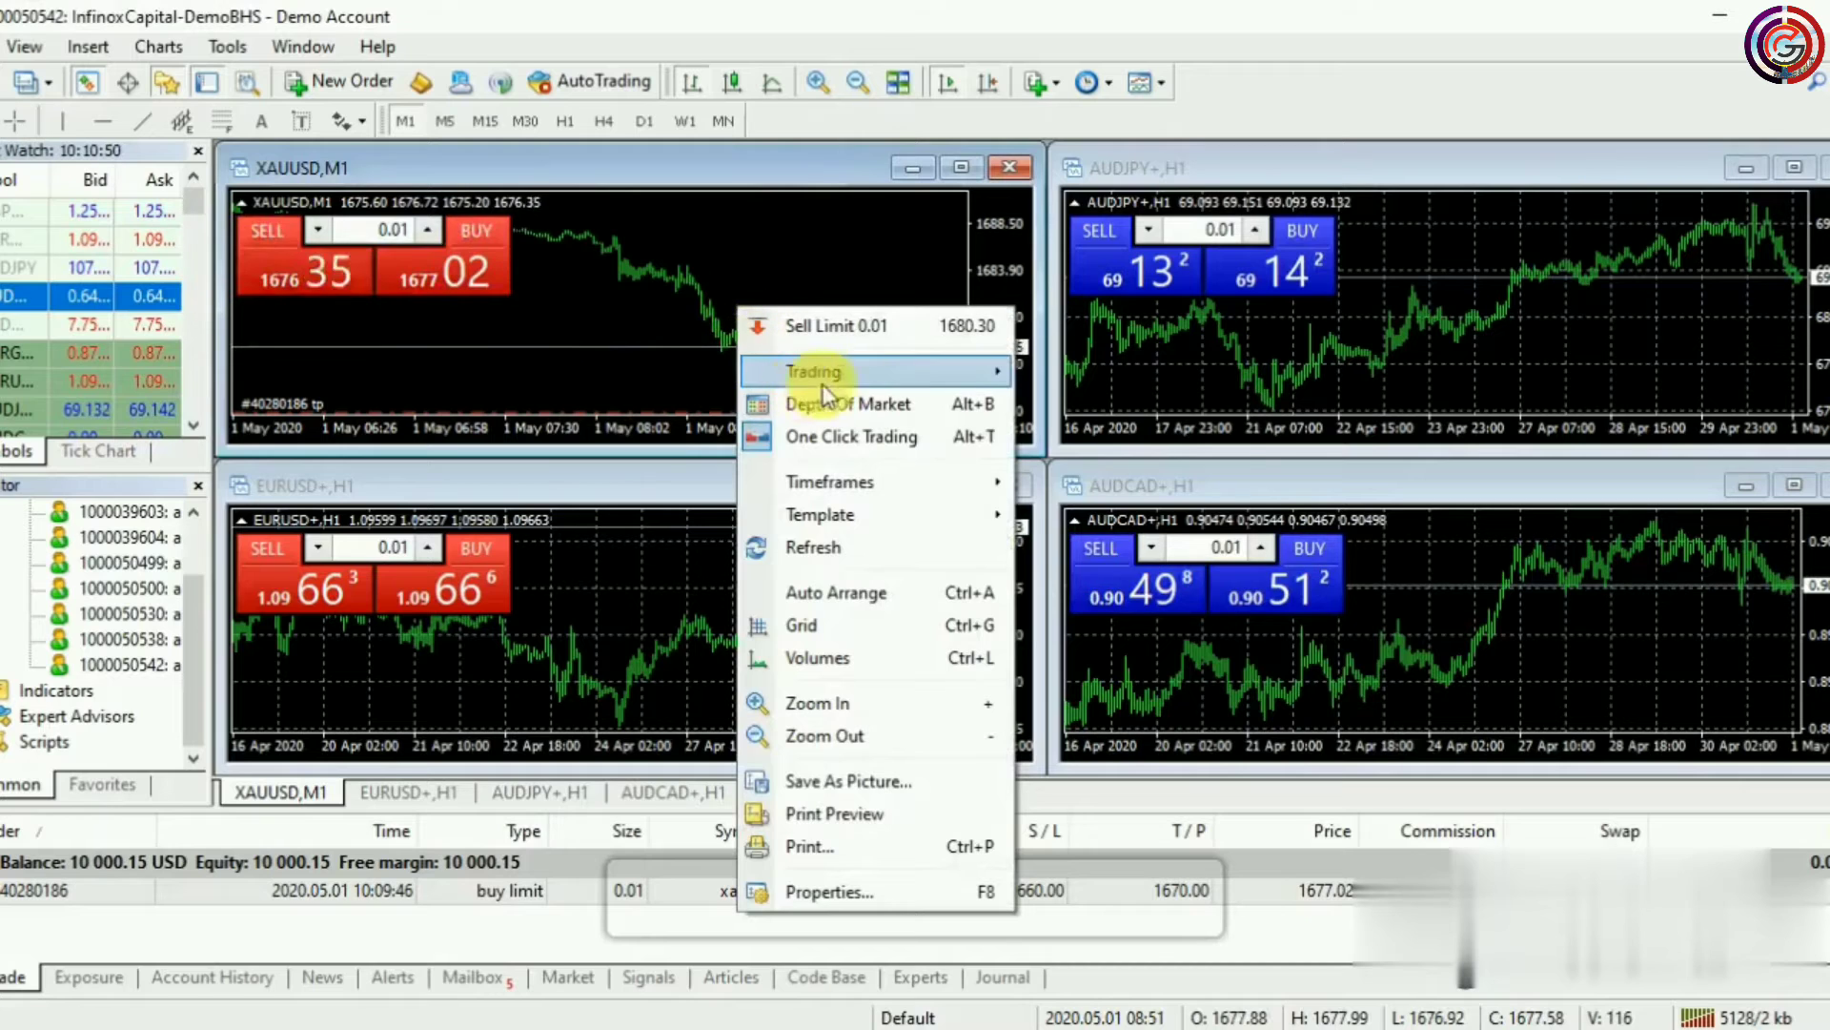
mouse_move(858, 372)
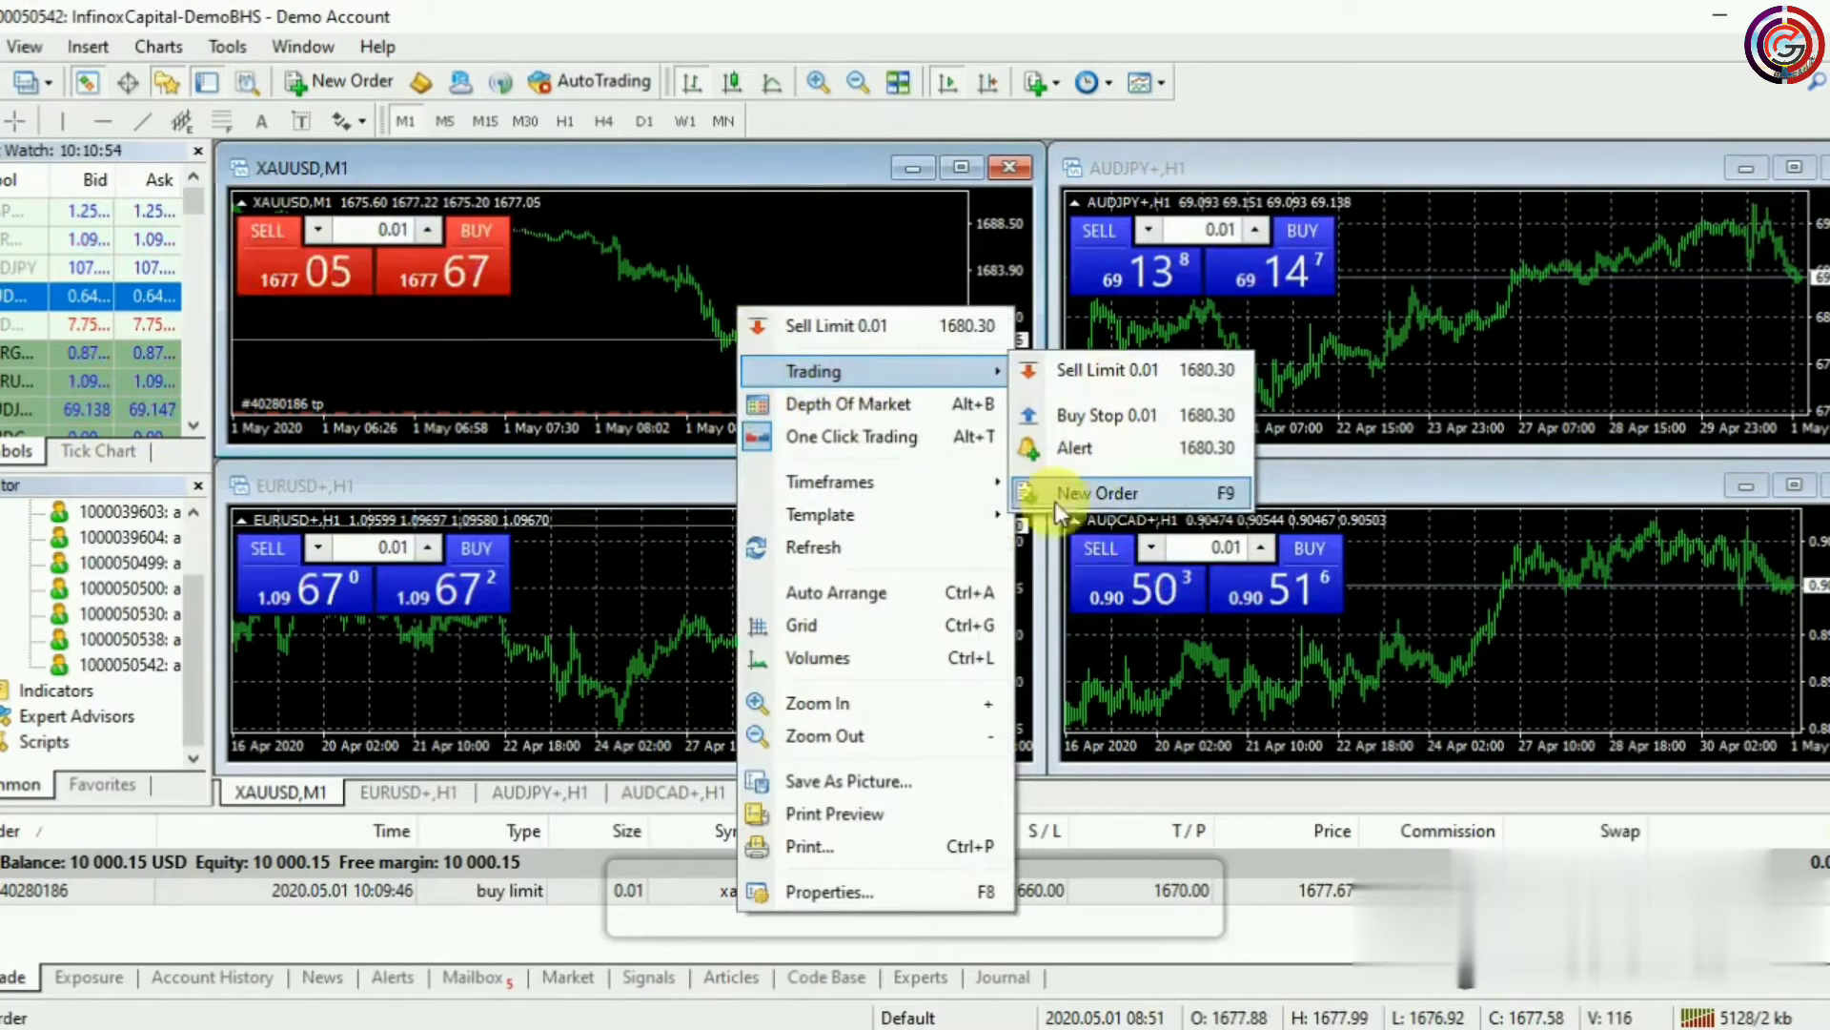
left_click(1086, 500)
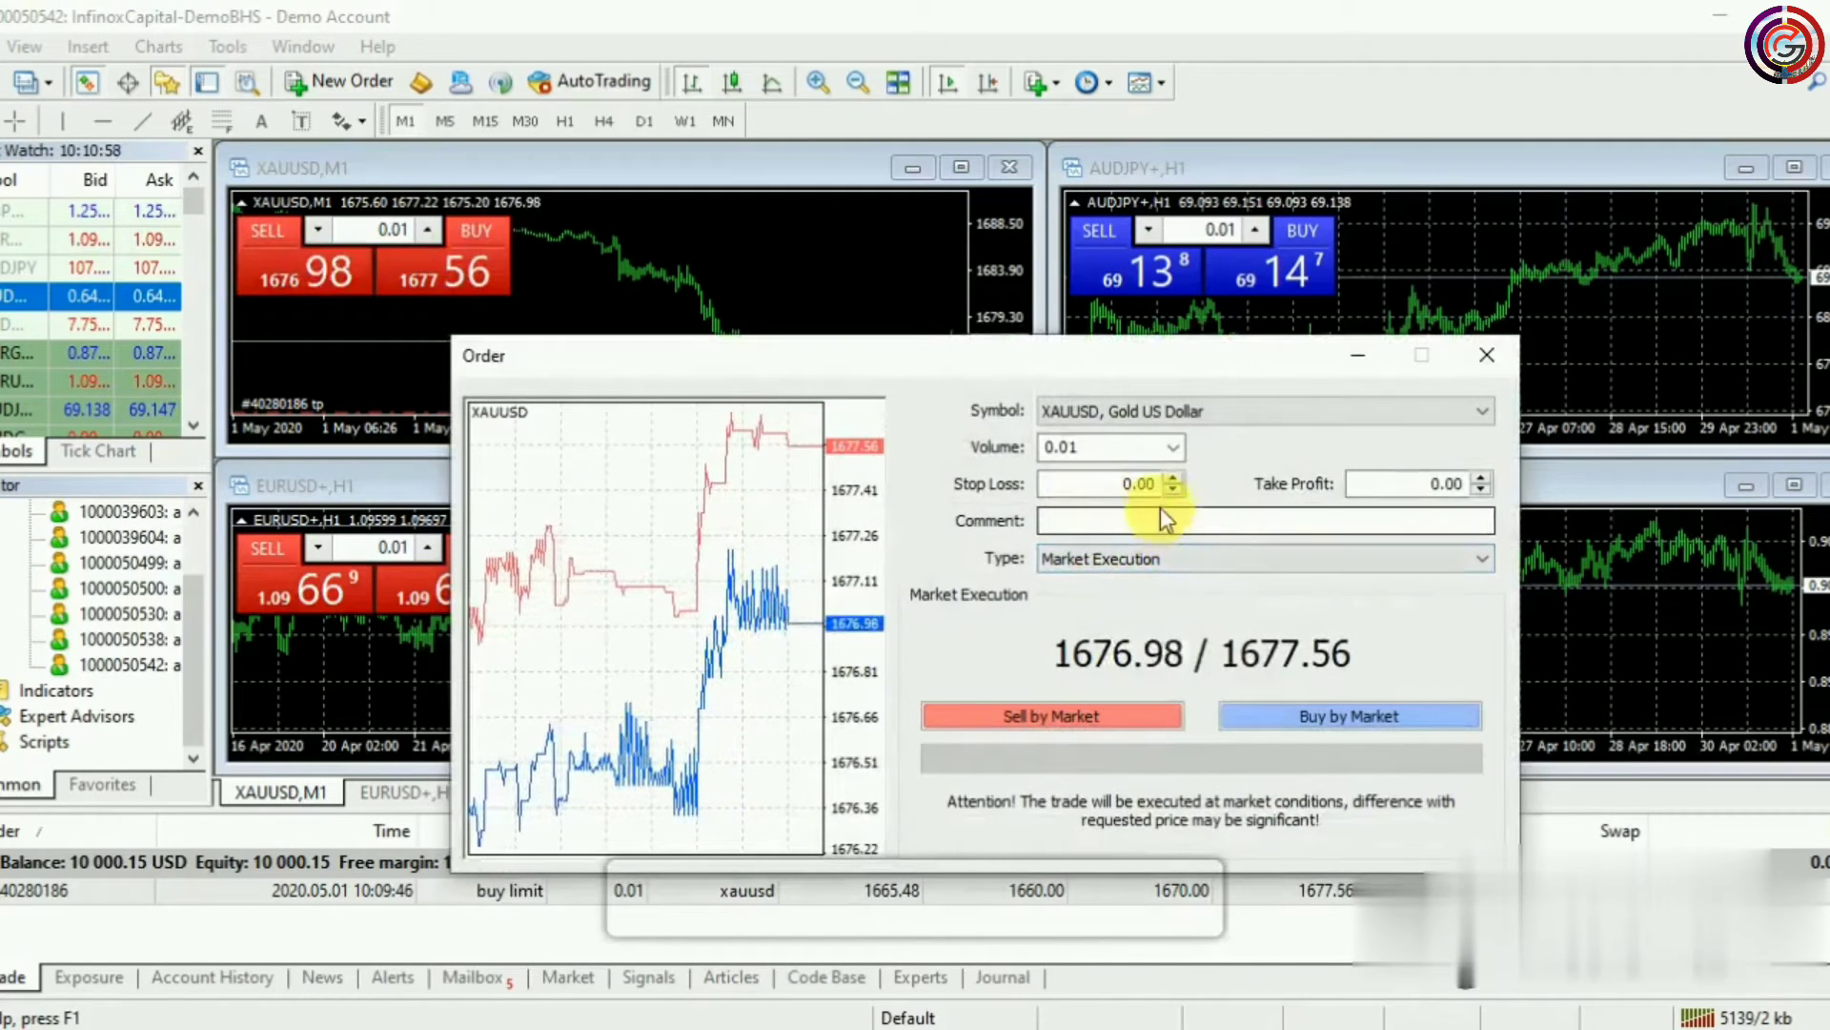
left_click(1167, 559)
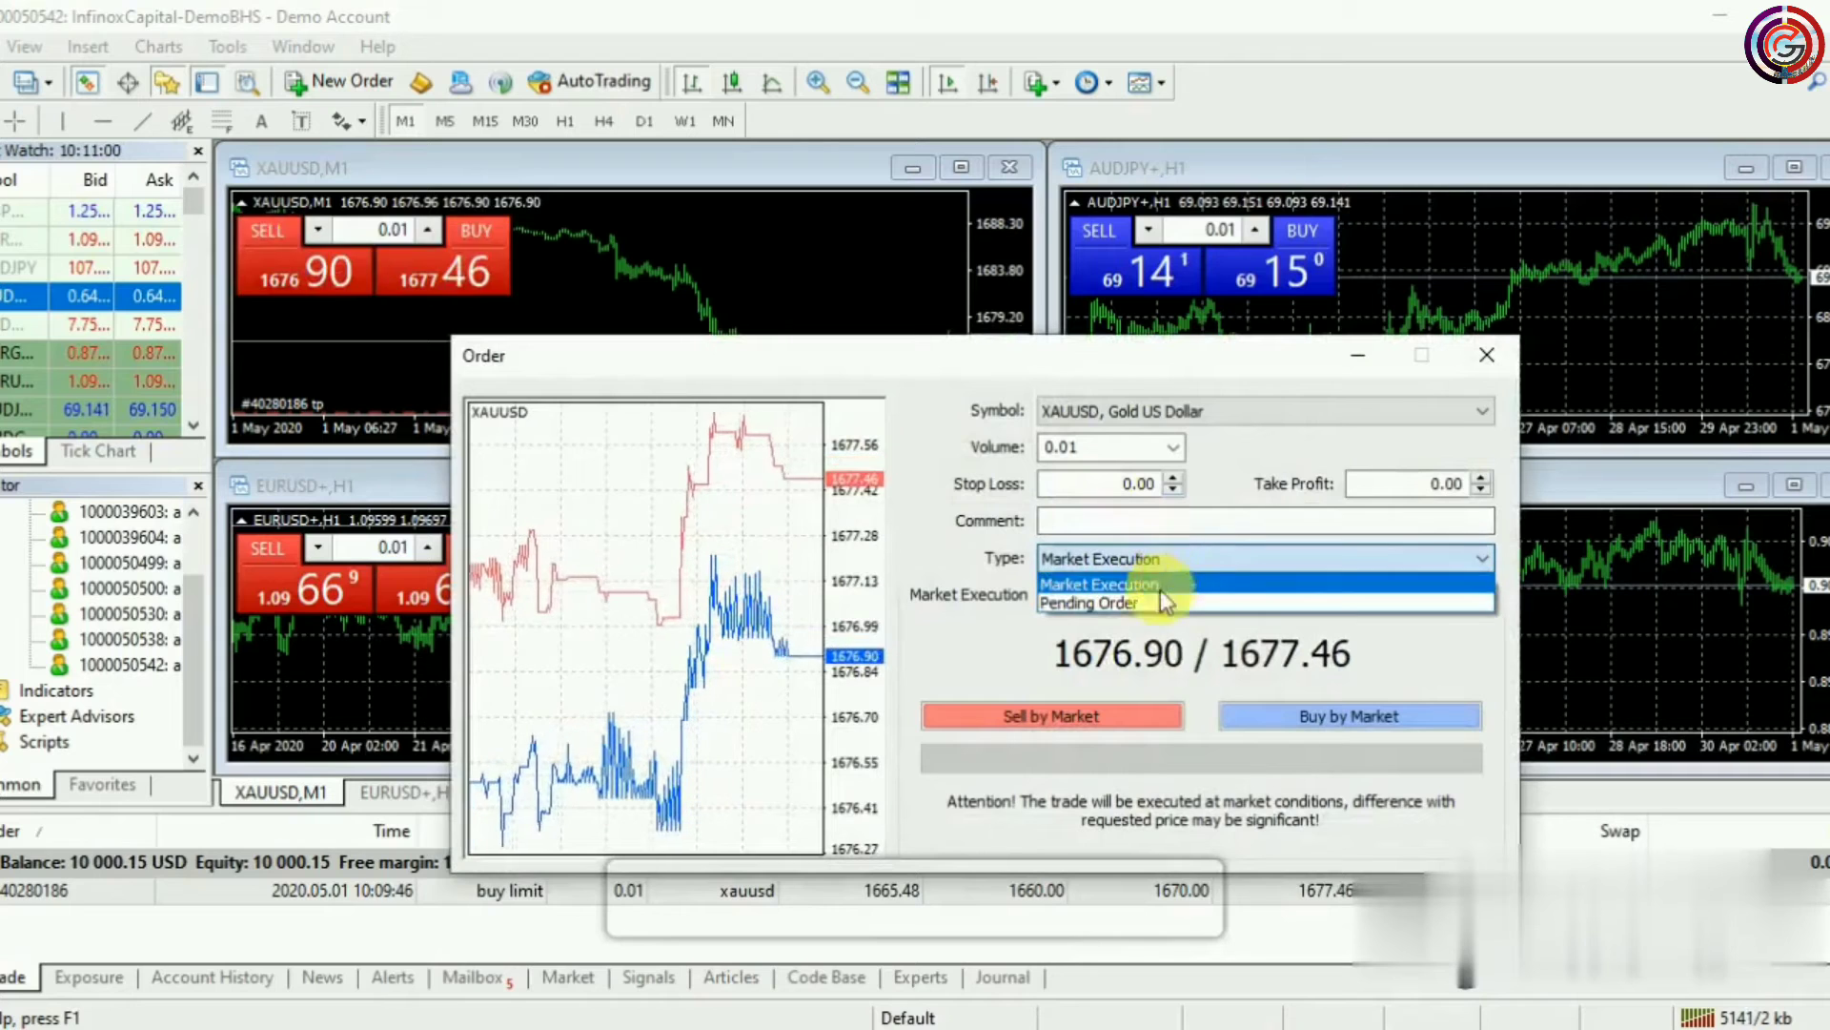
left_click(1154, 601)
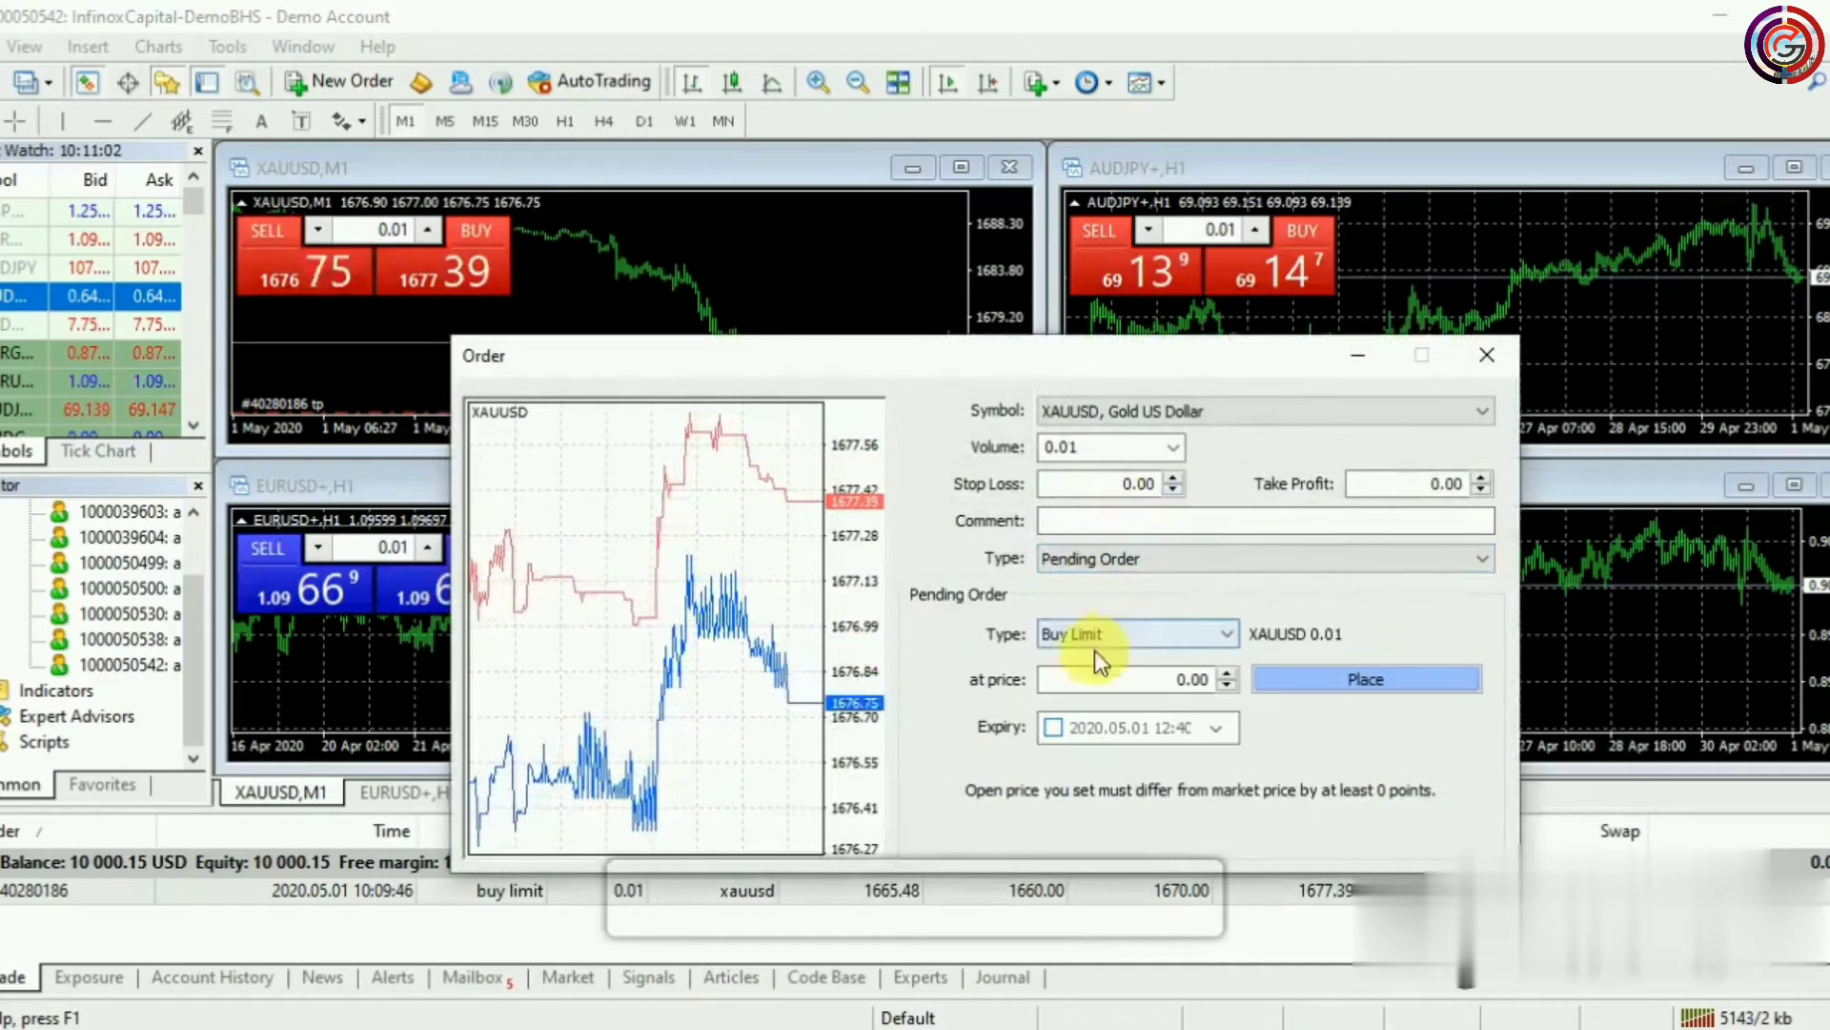
left_click(1193, 632)
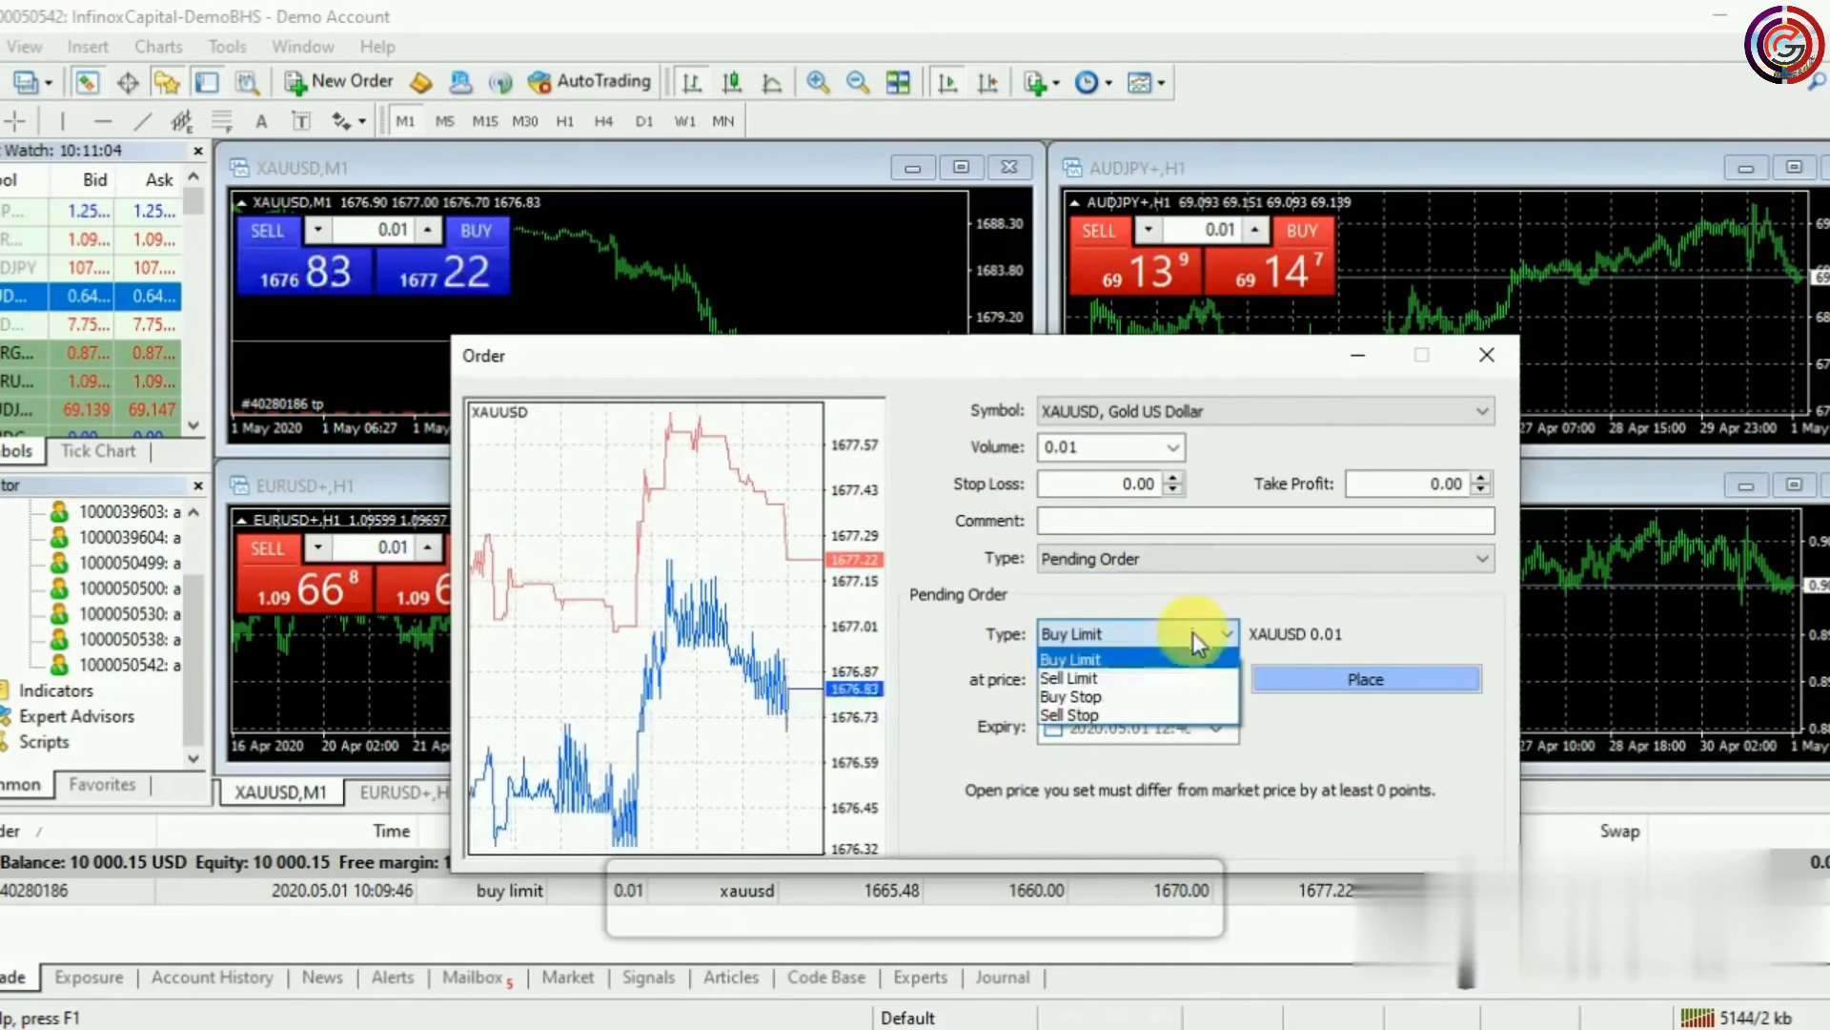
left_click(1116, 677)
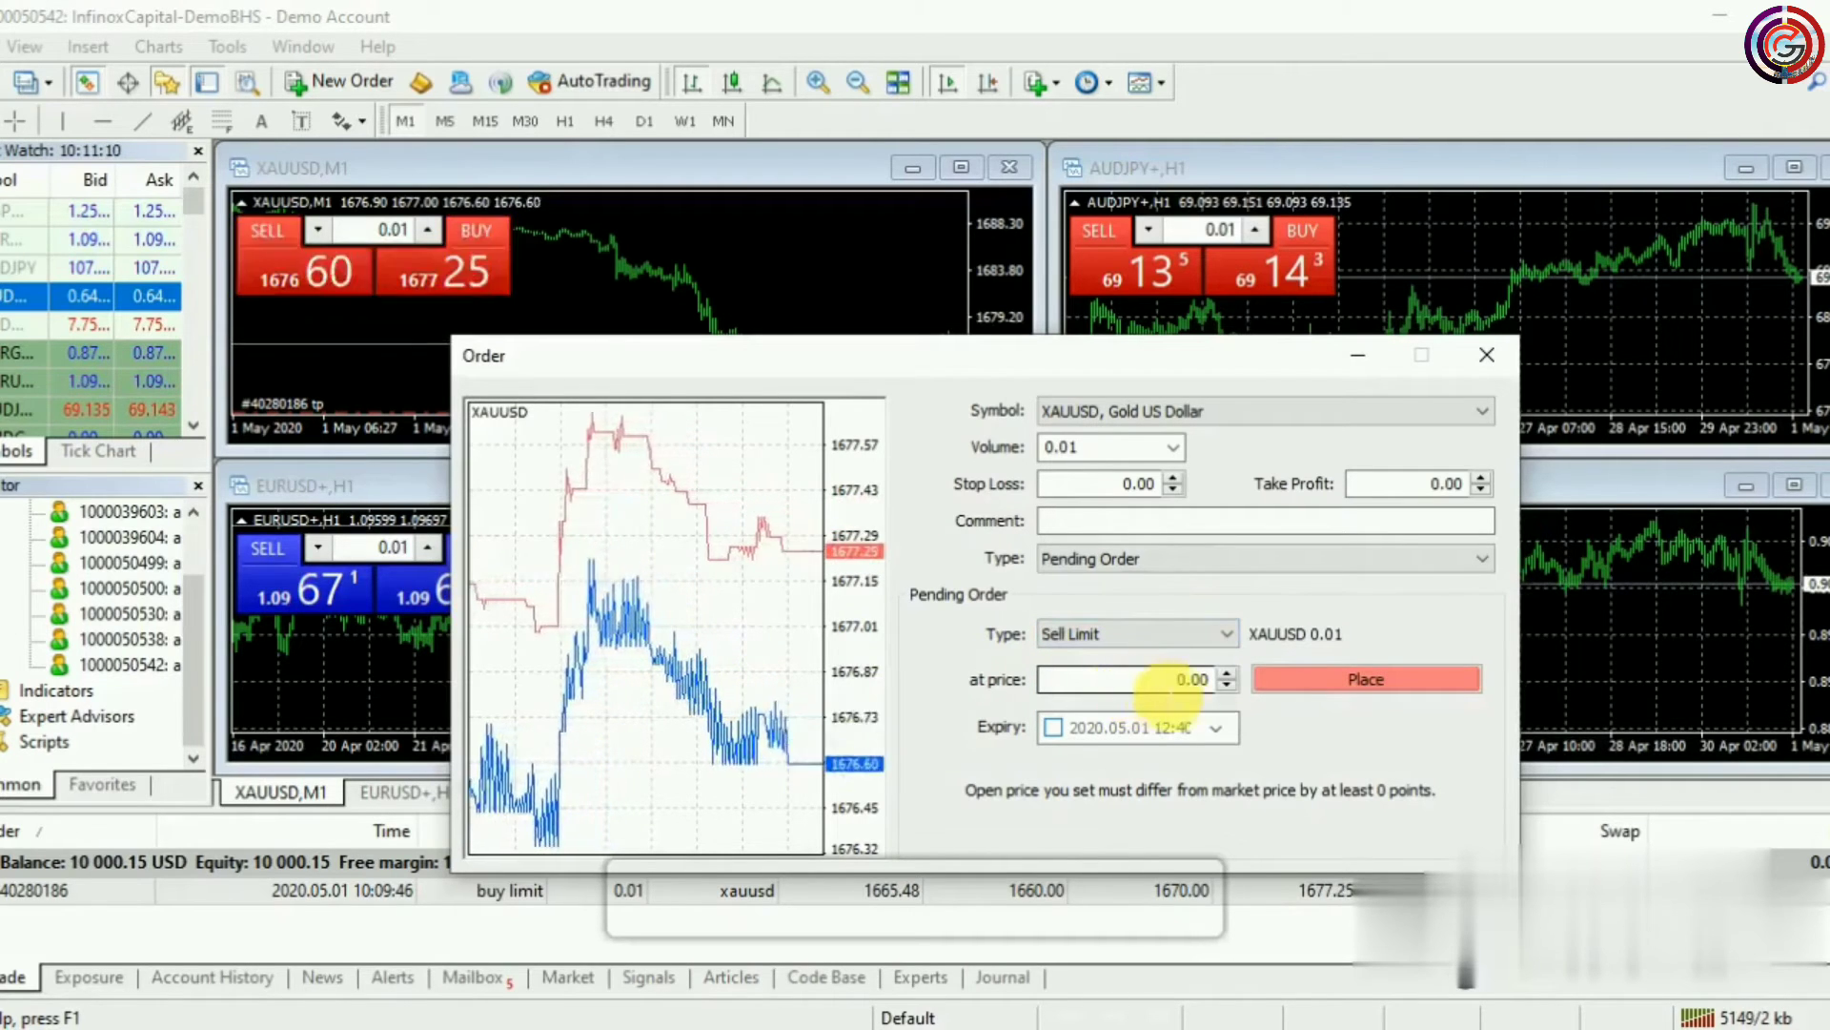
Enter price 1685, stop loss 1695 and take profit 1680, then place the sell limit
left_click(1169, 678)
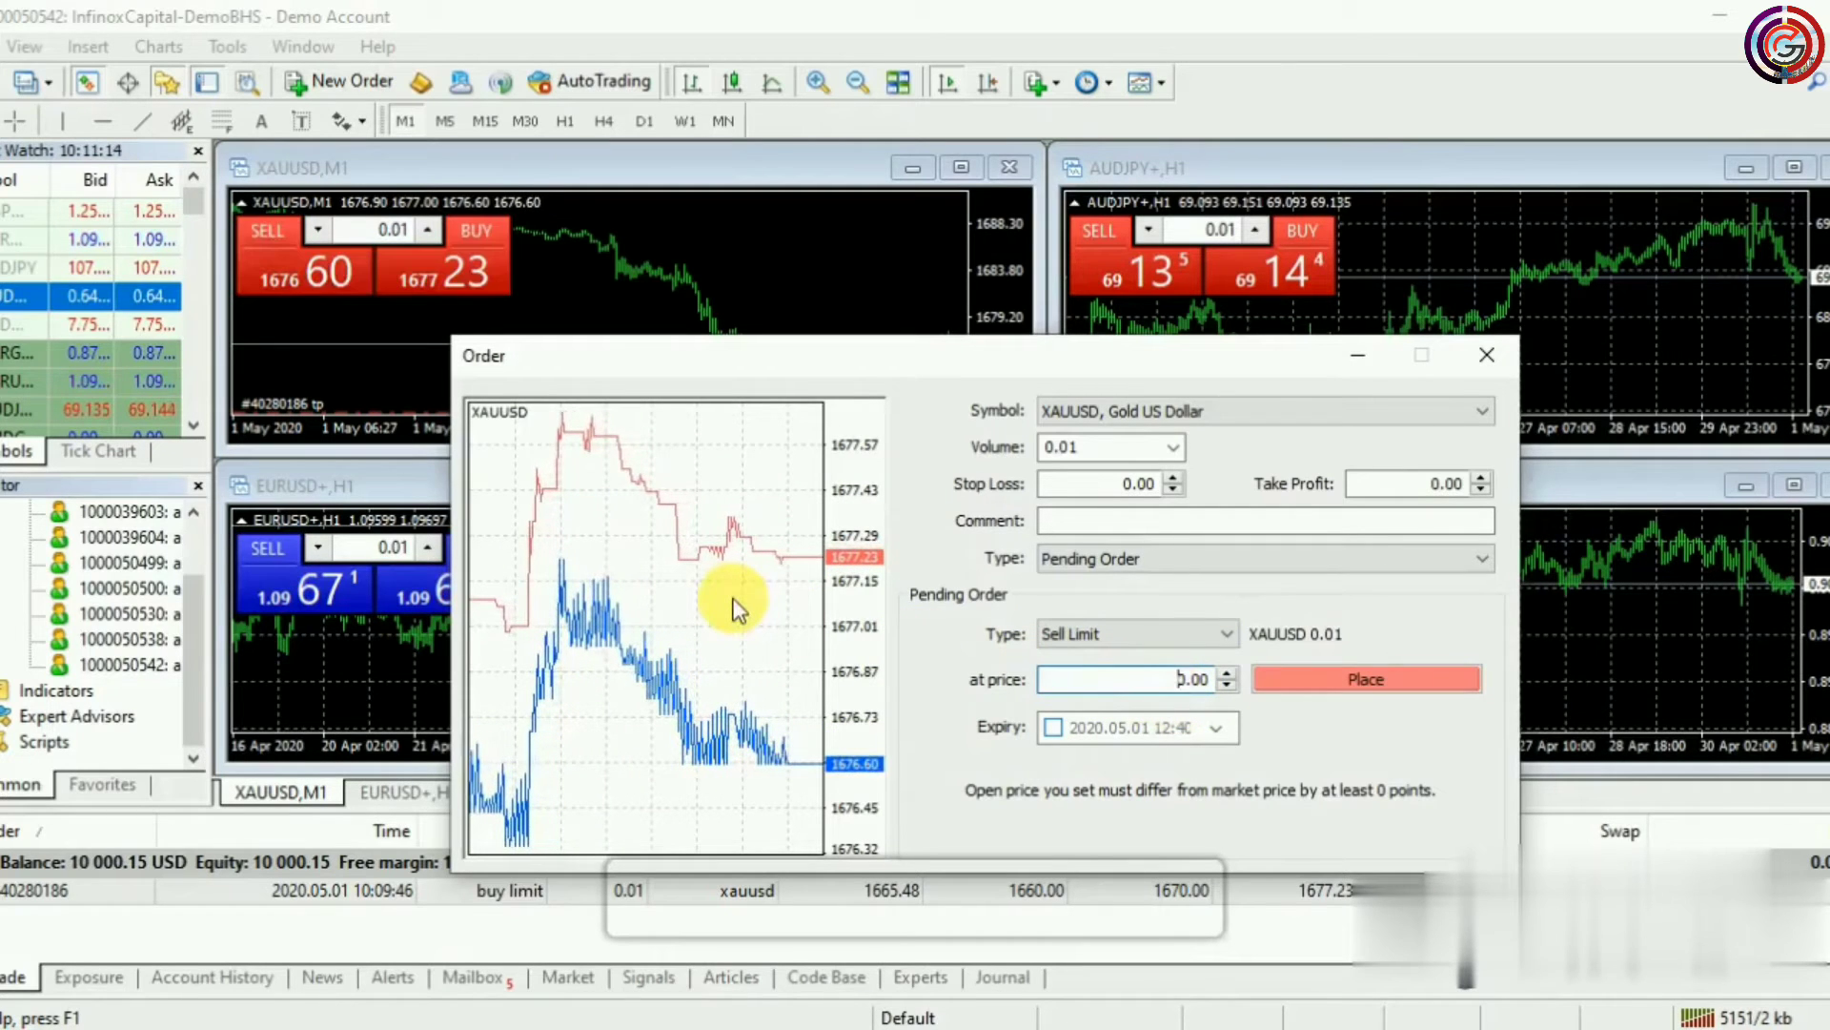
key("Delete")
type("1")
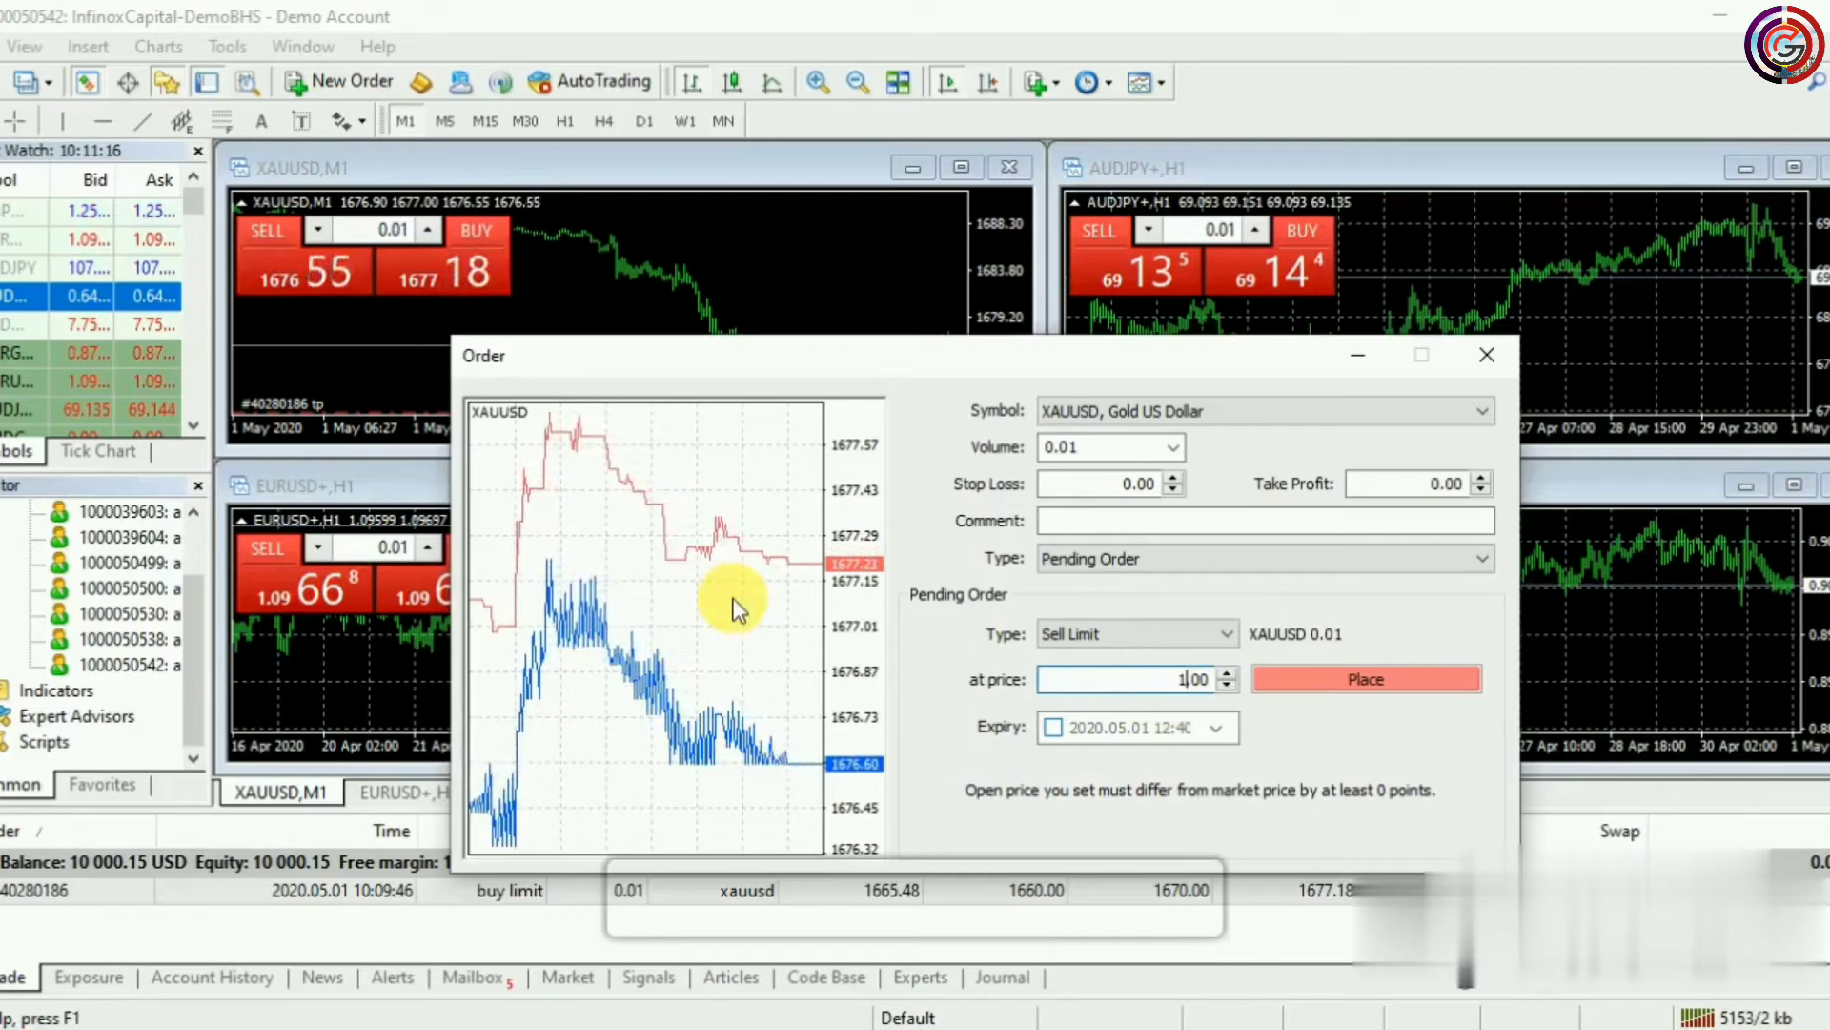
type("685")
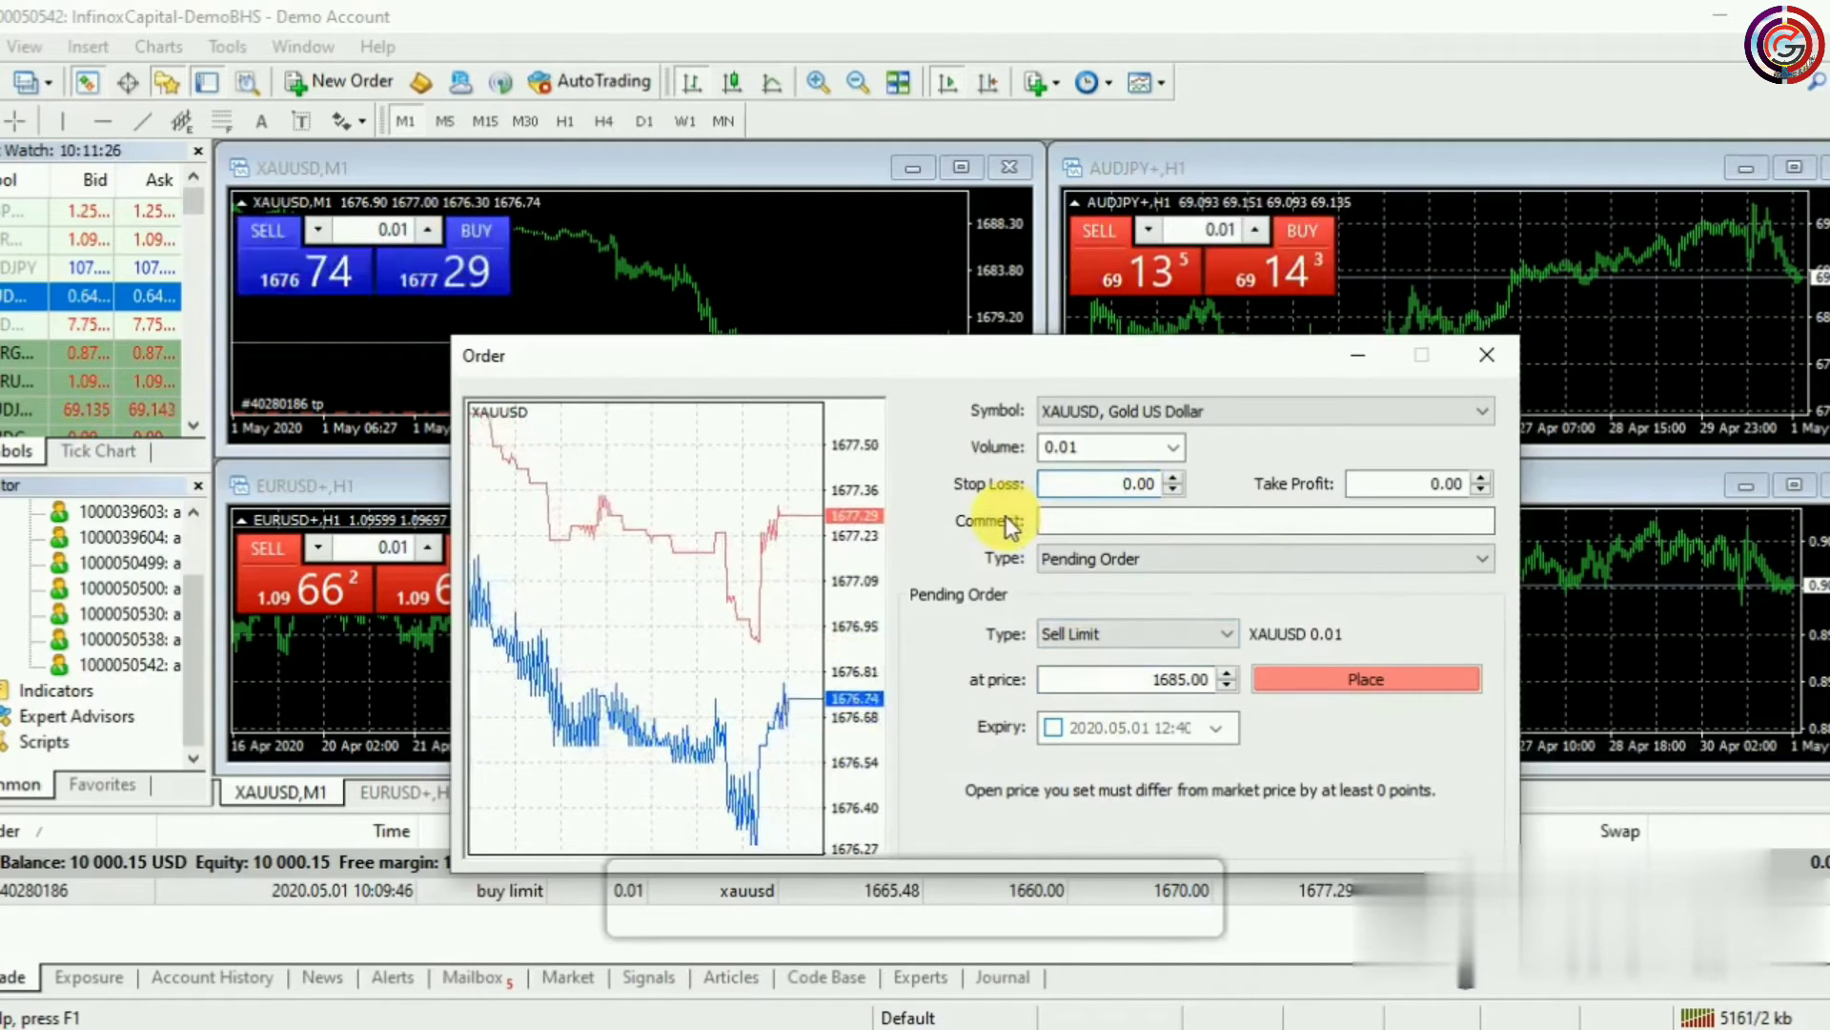
type("1695")
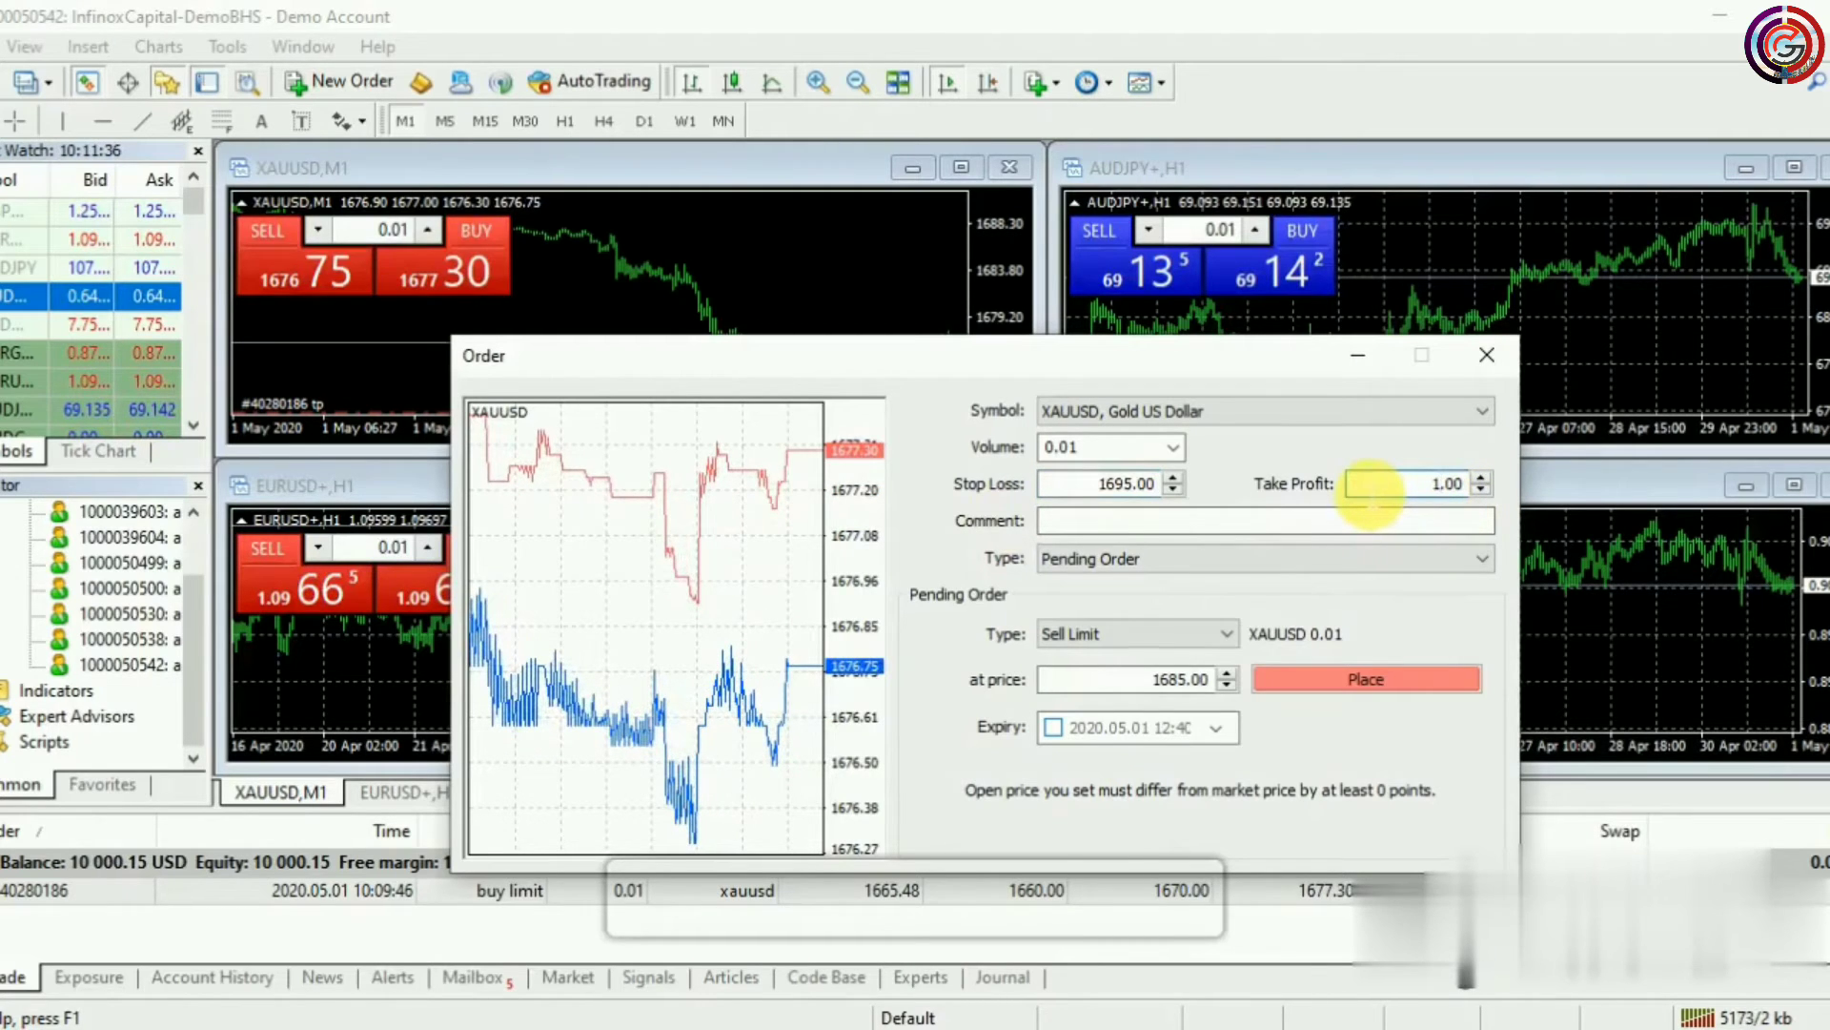
type("68")
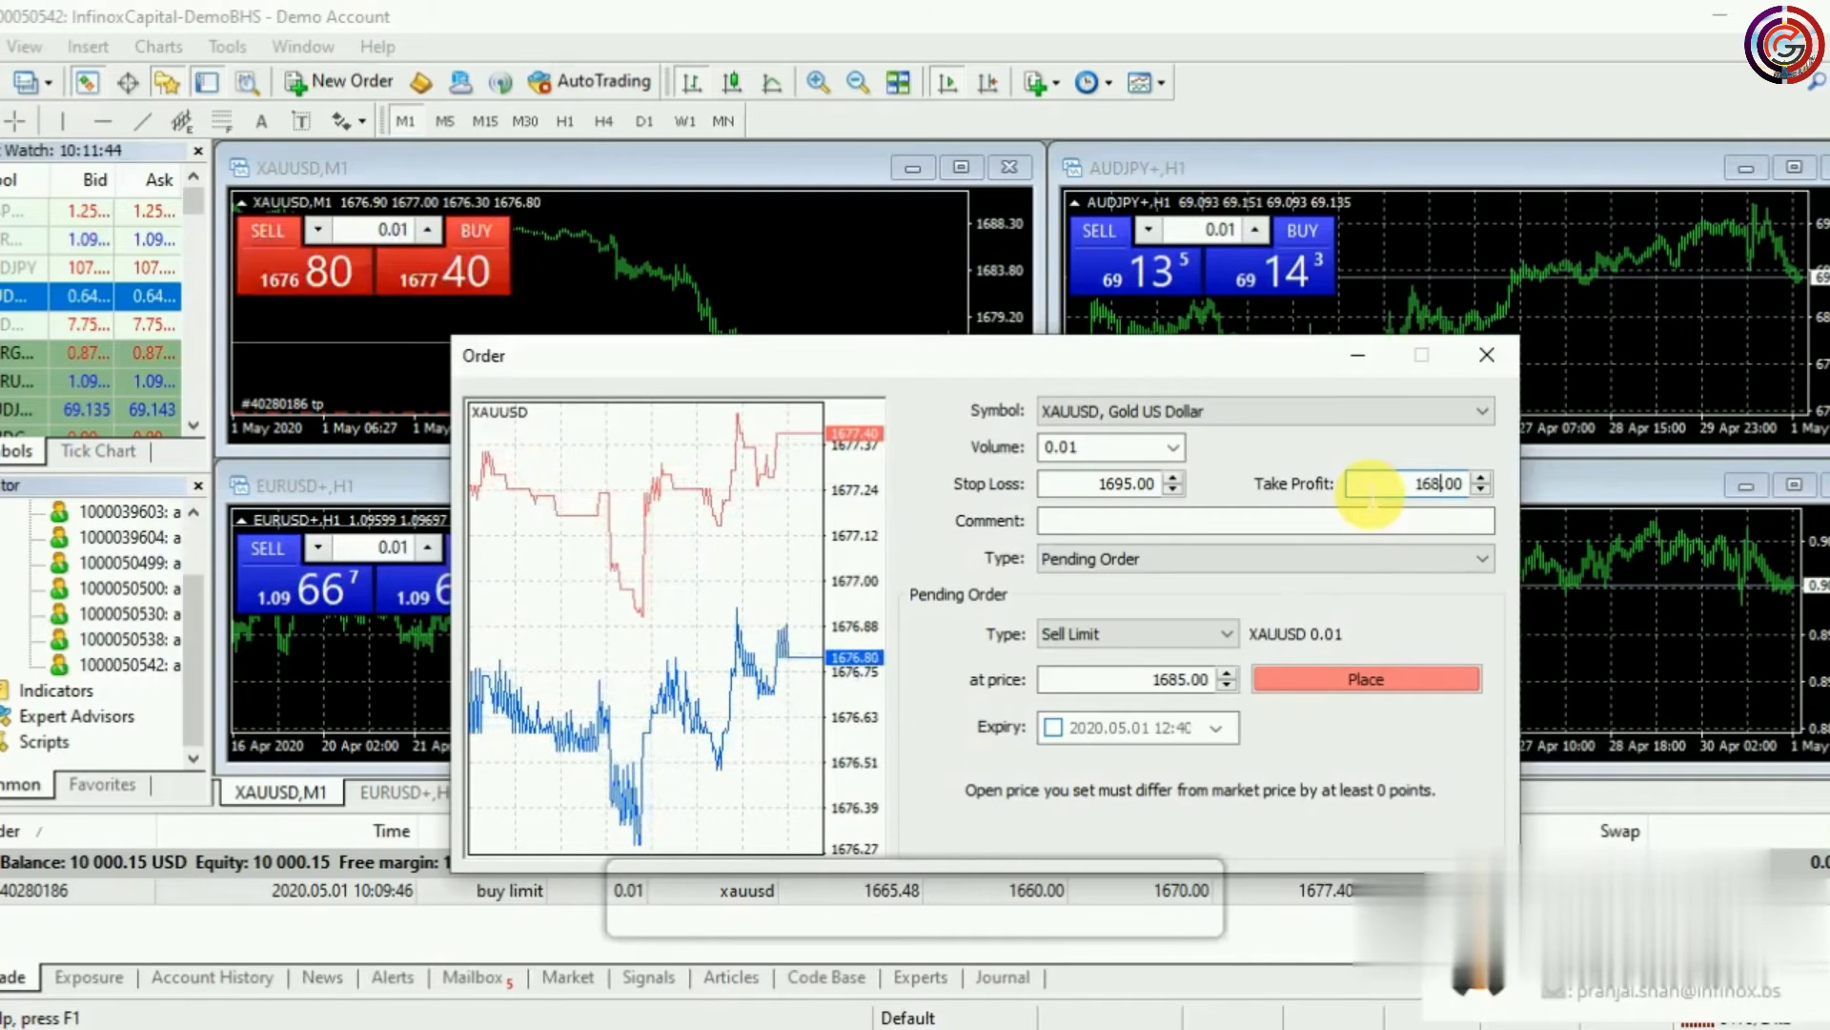
type("0")
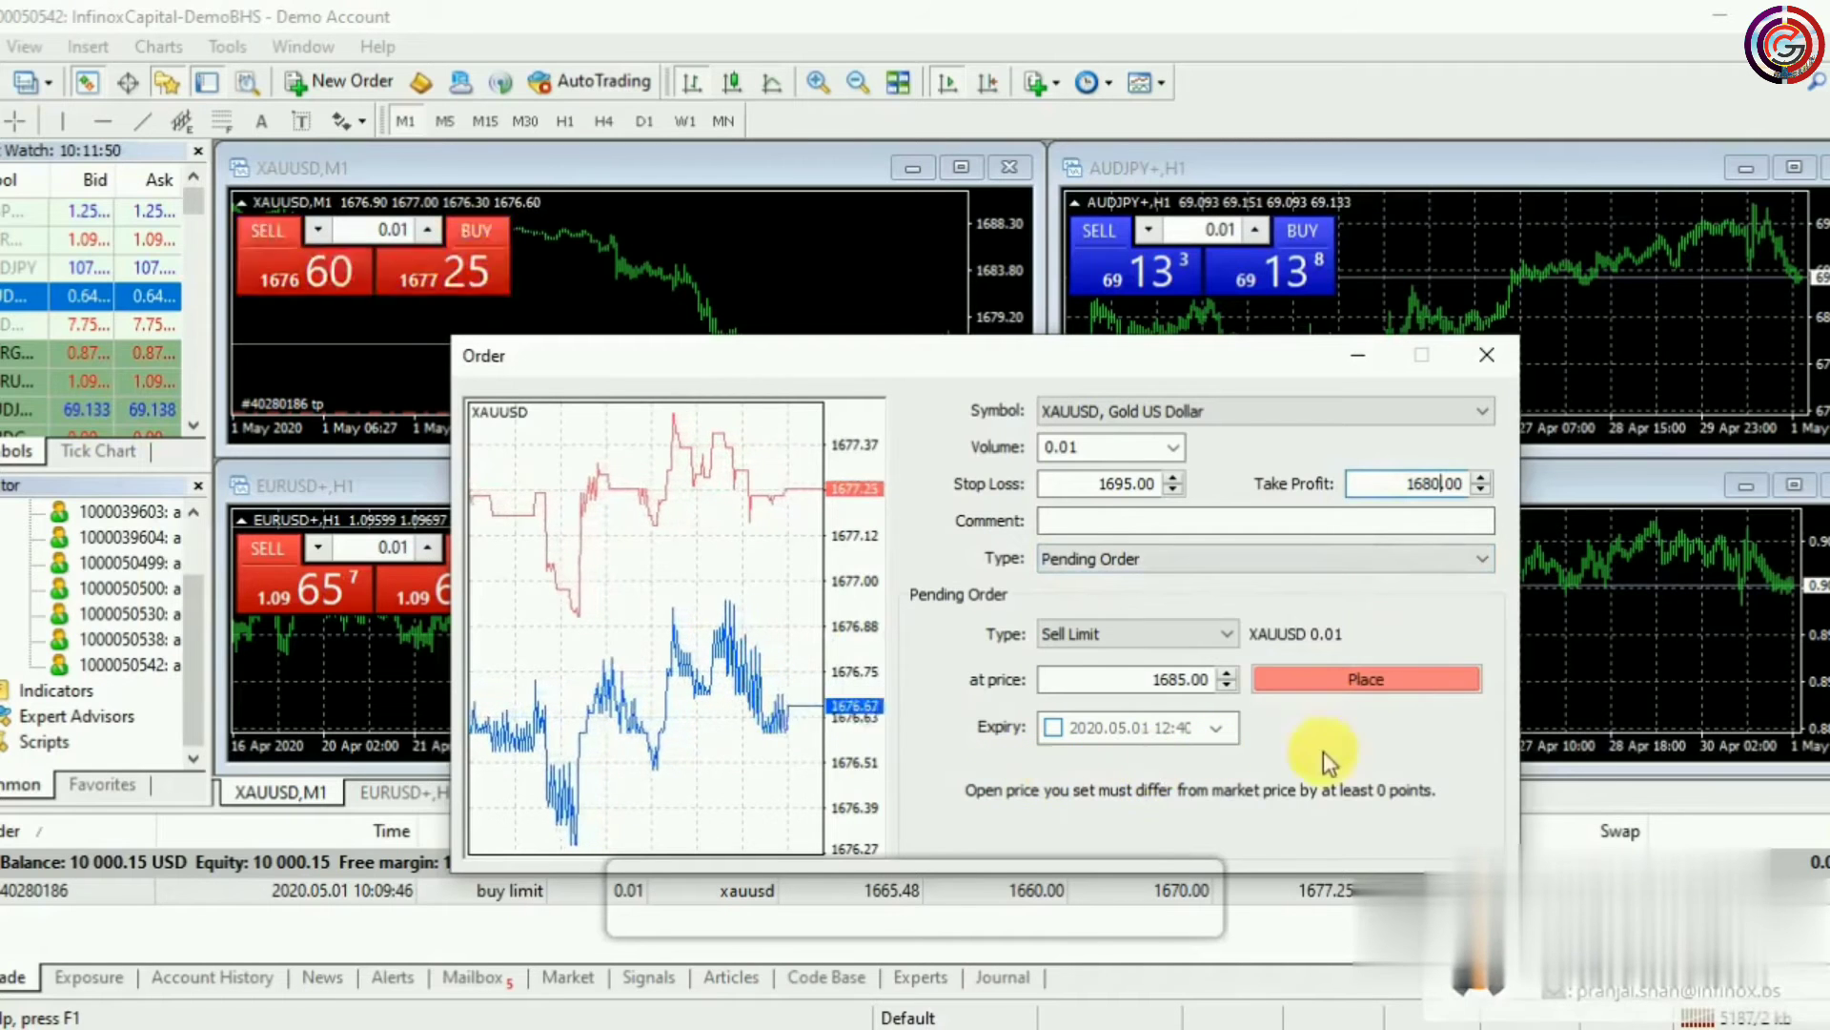
left_click(1389, 680)
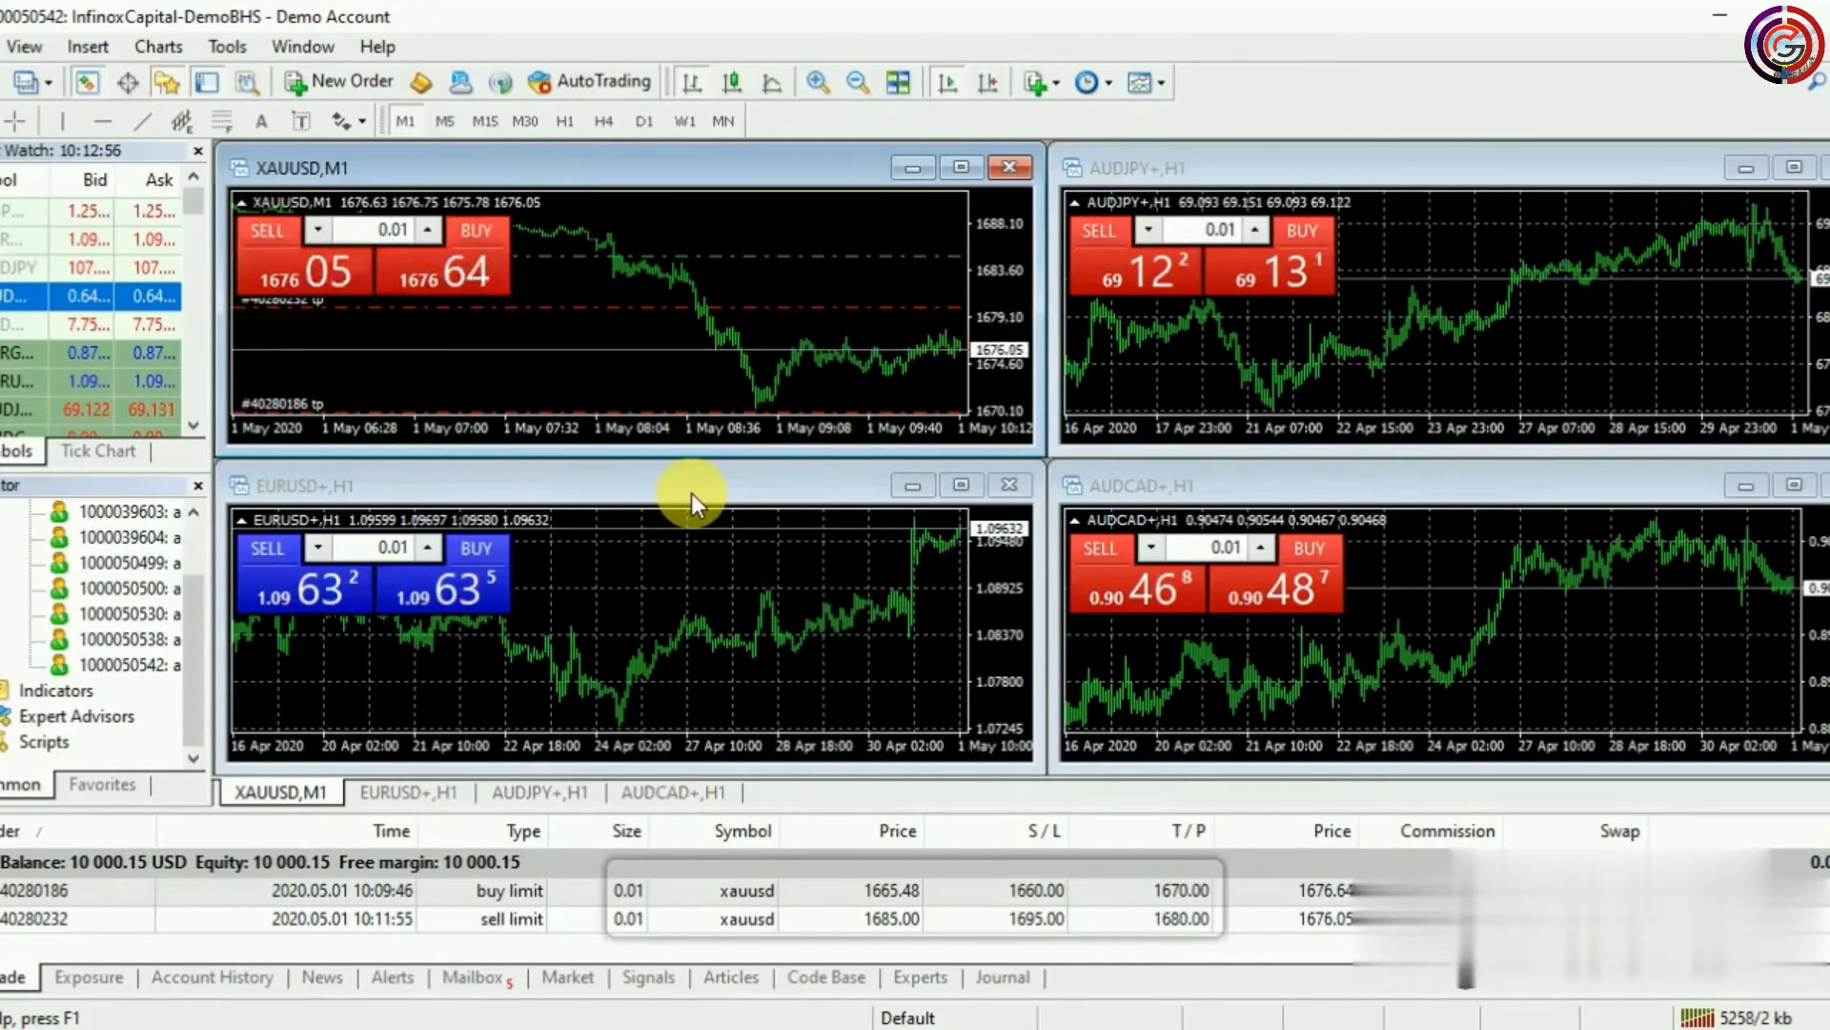
Open a new XAUUSD order from the chart and set it to a pending Buy Stop
right_click(746, 306)
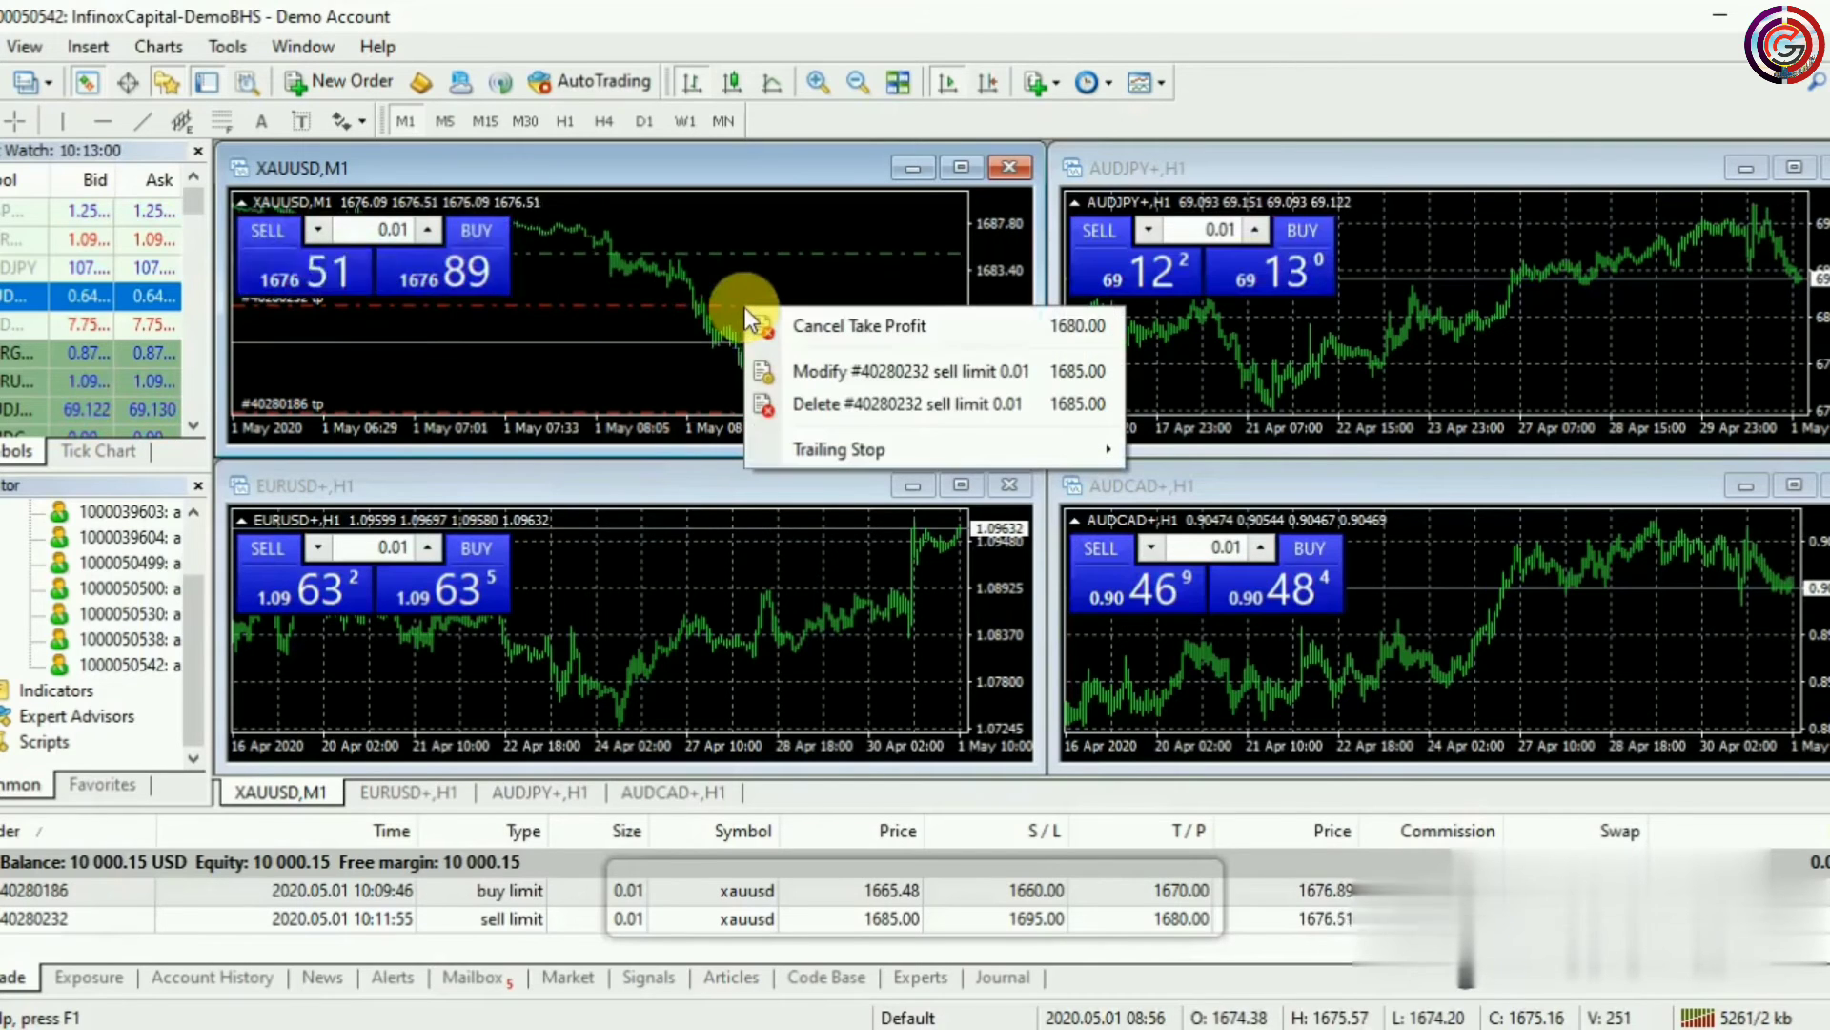
left_click(705, 367)
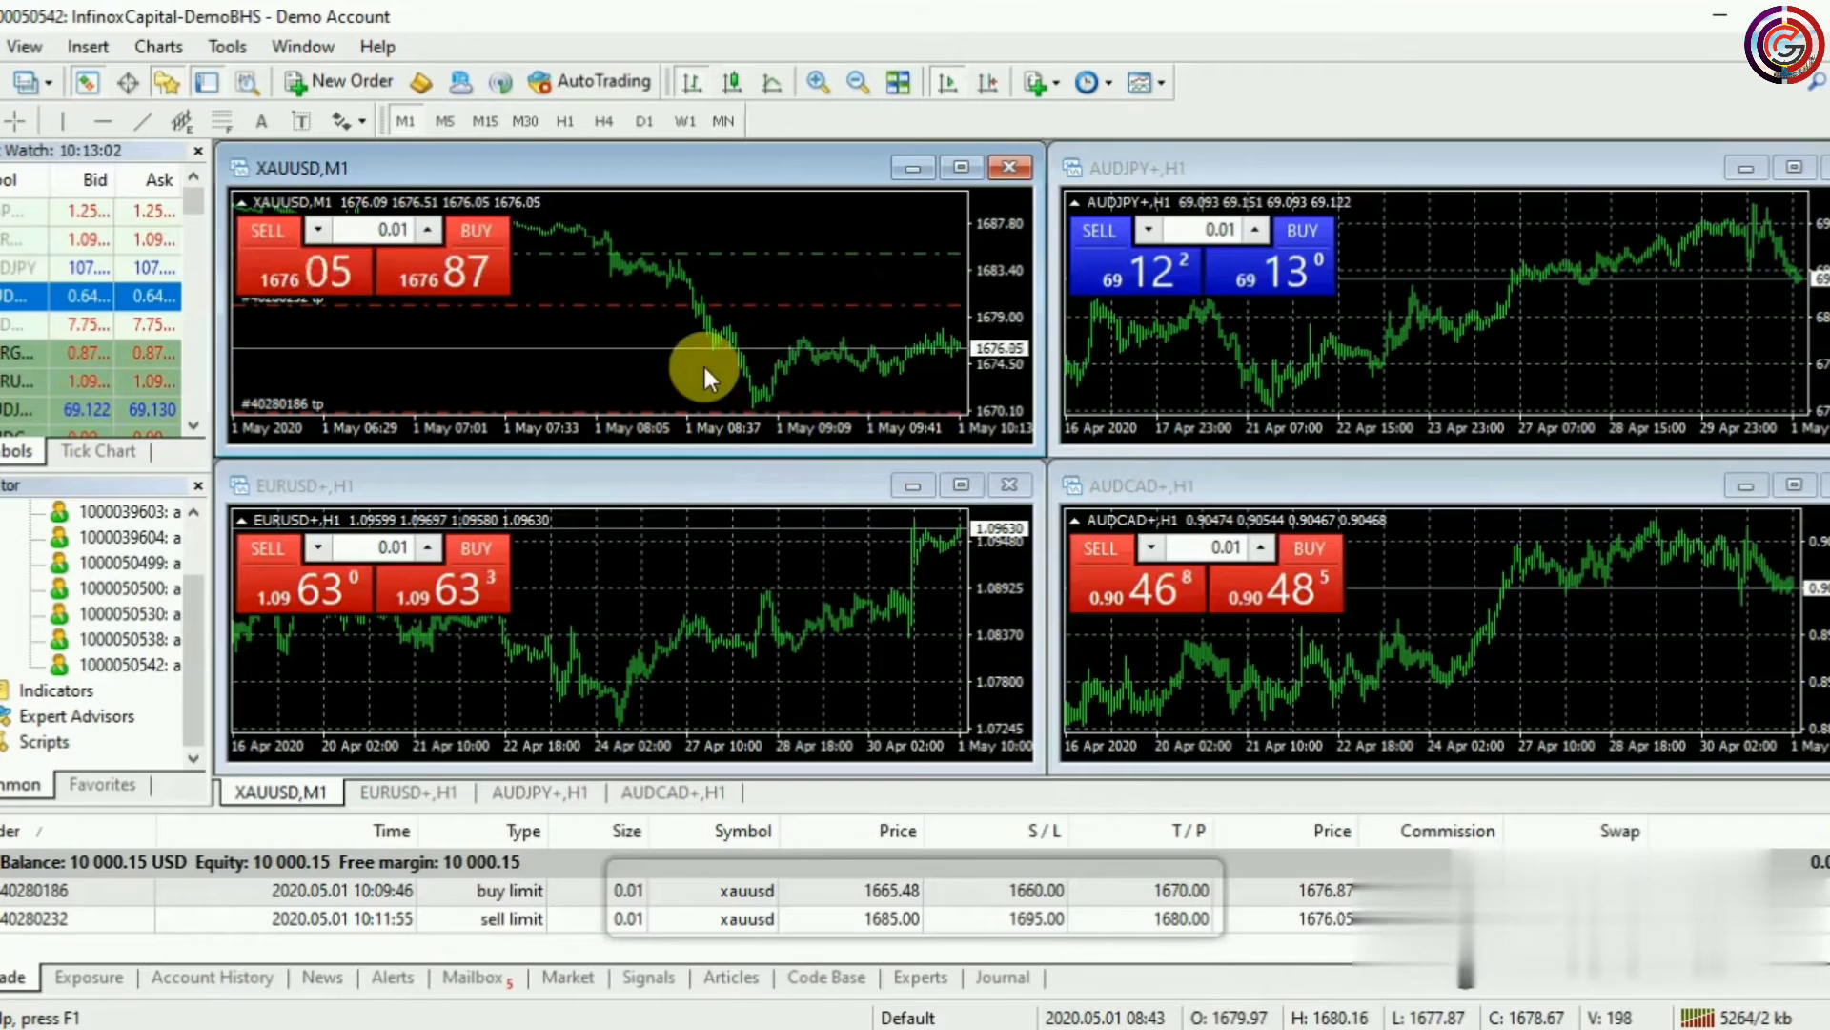
right_click(706, 367)
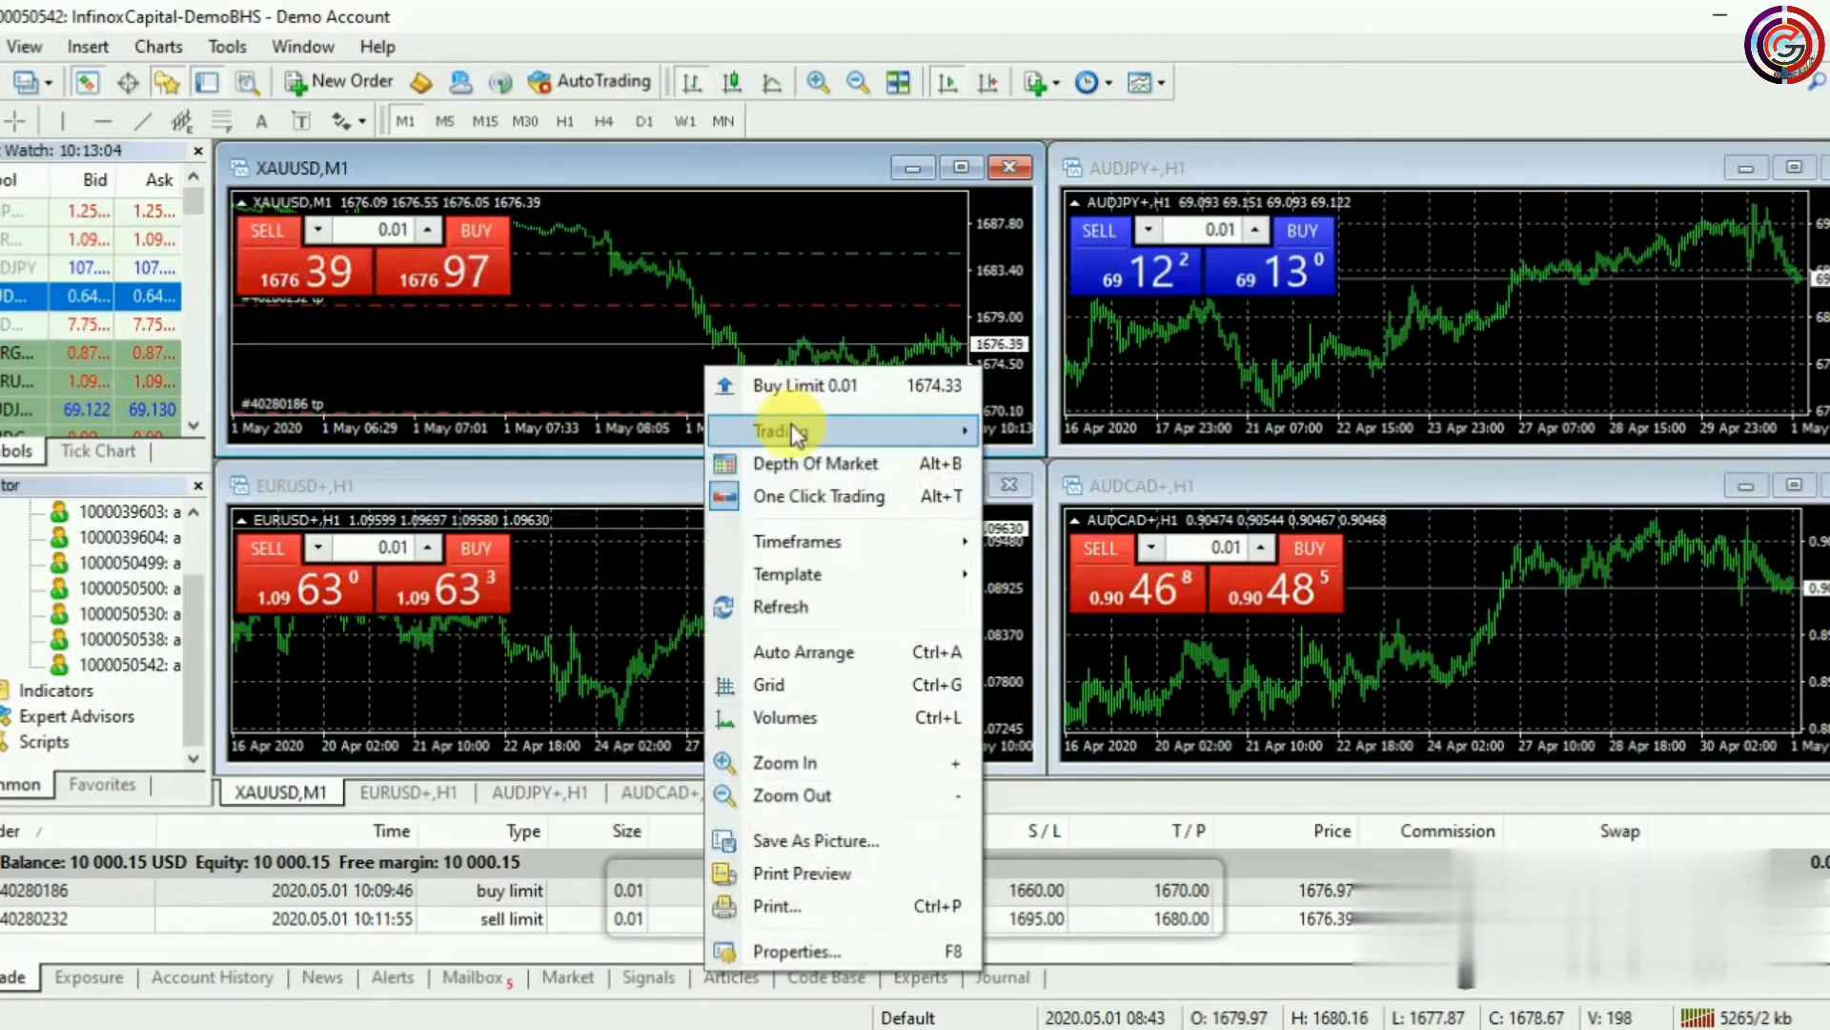
mouse_move(794, 429)
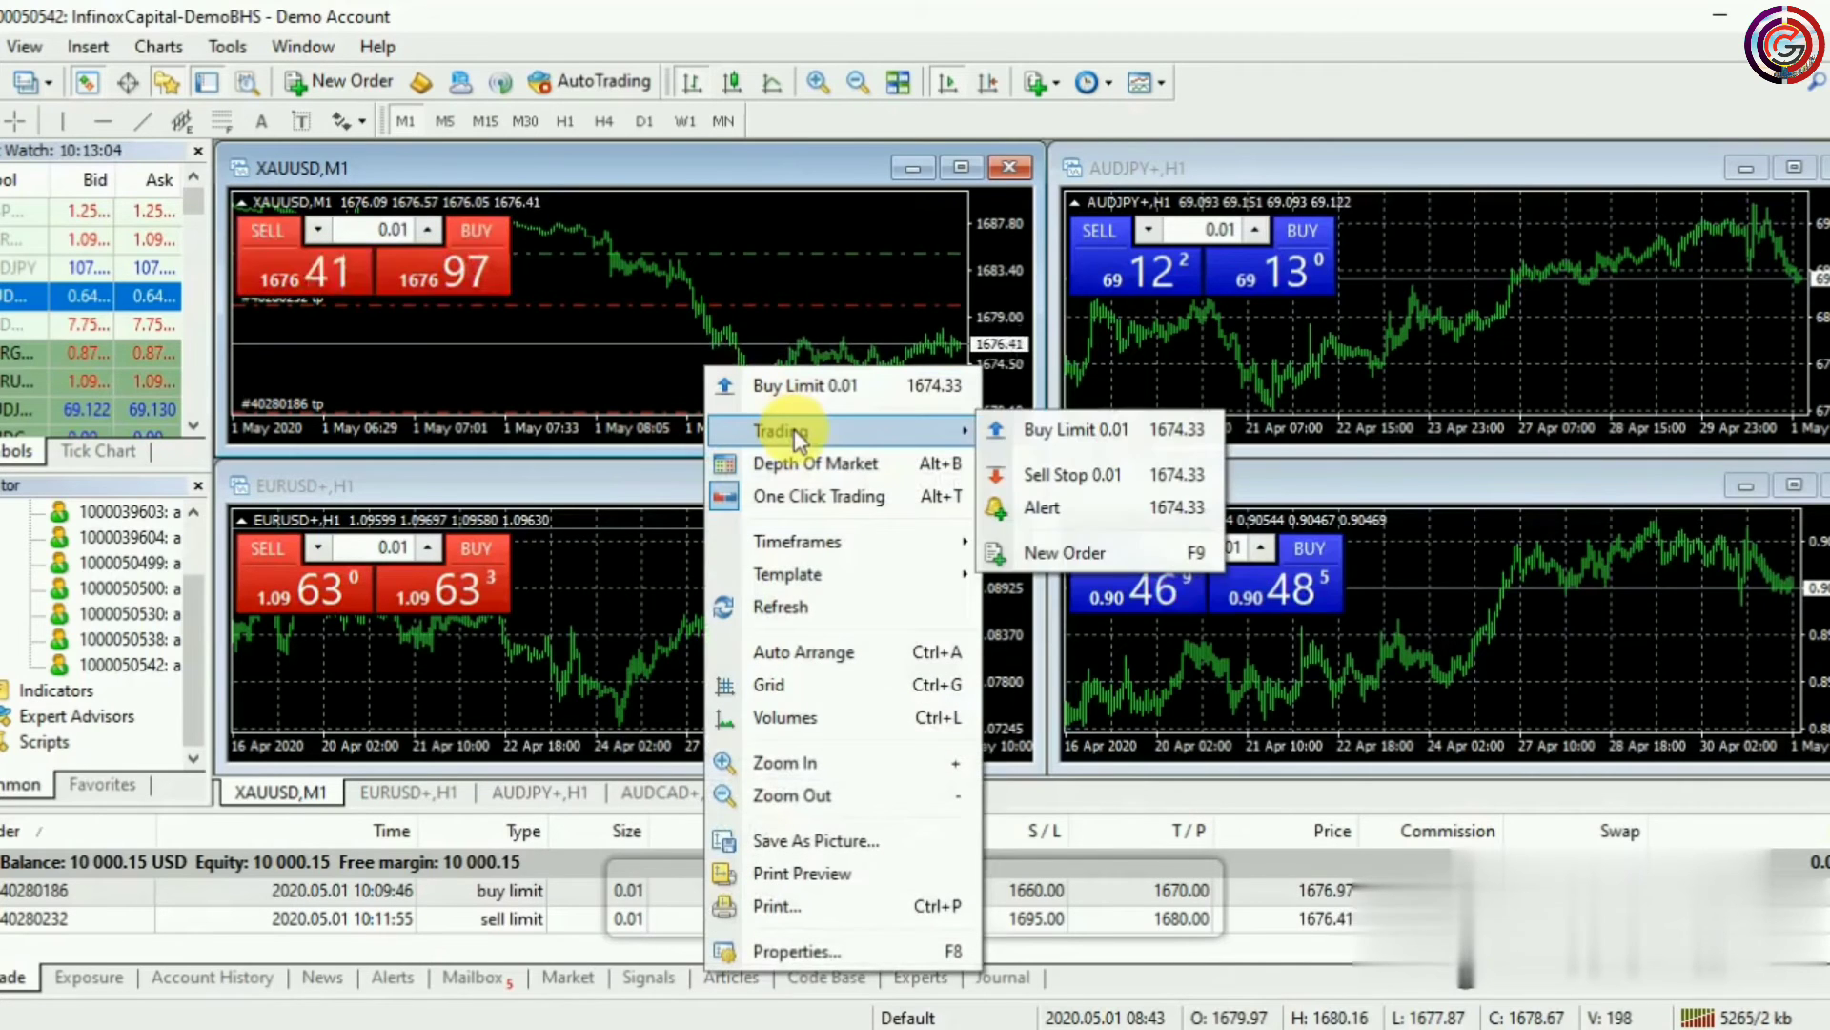
left_click(1065, 553)
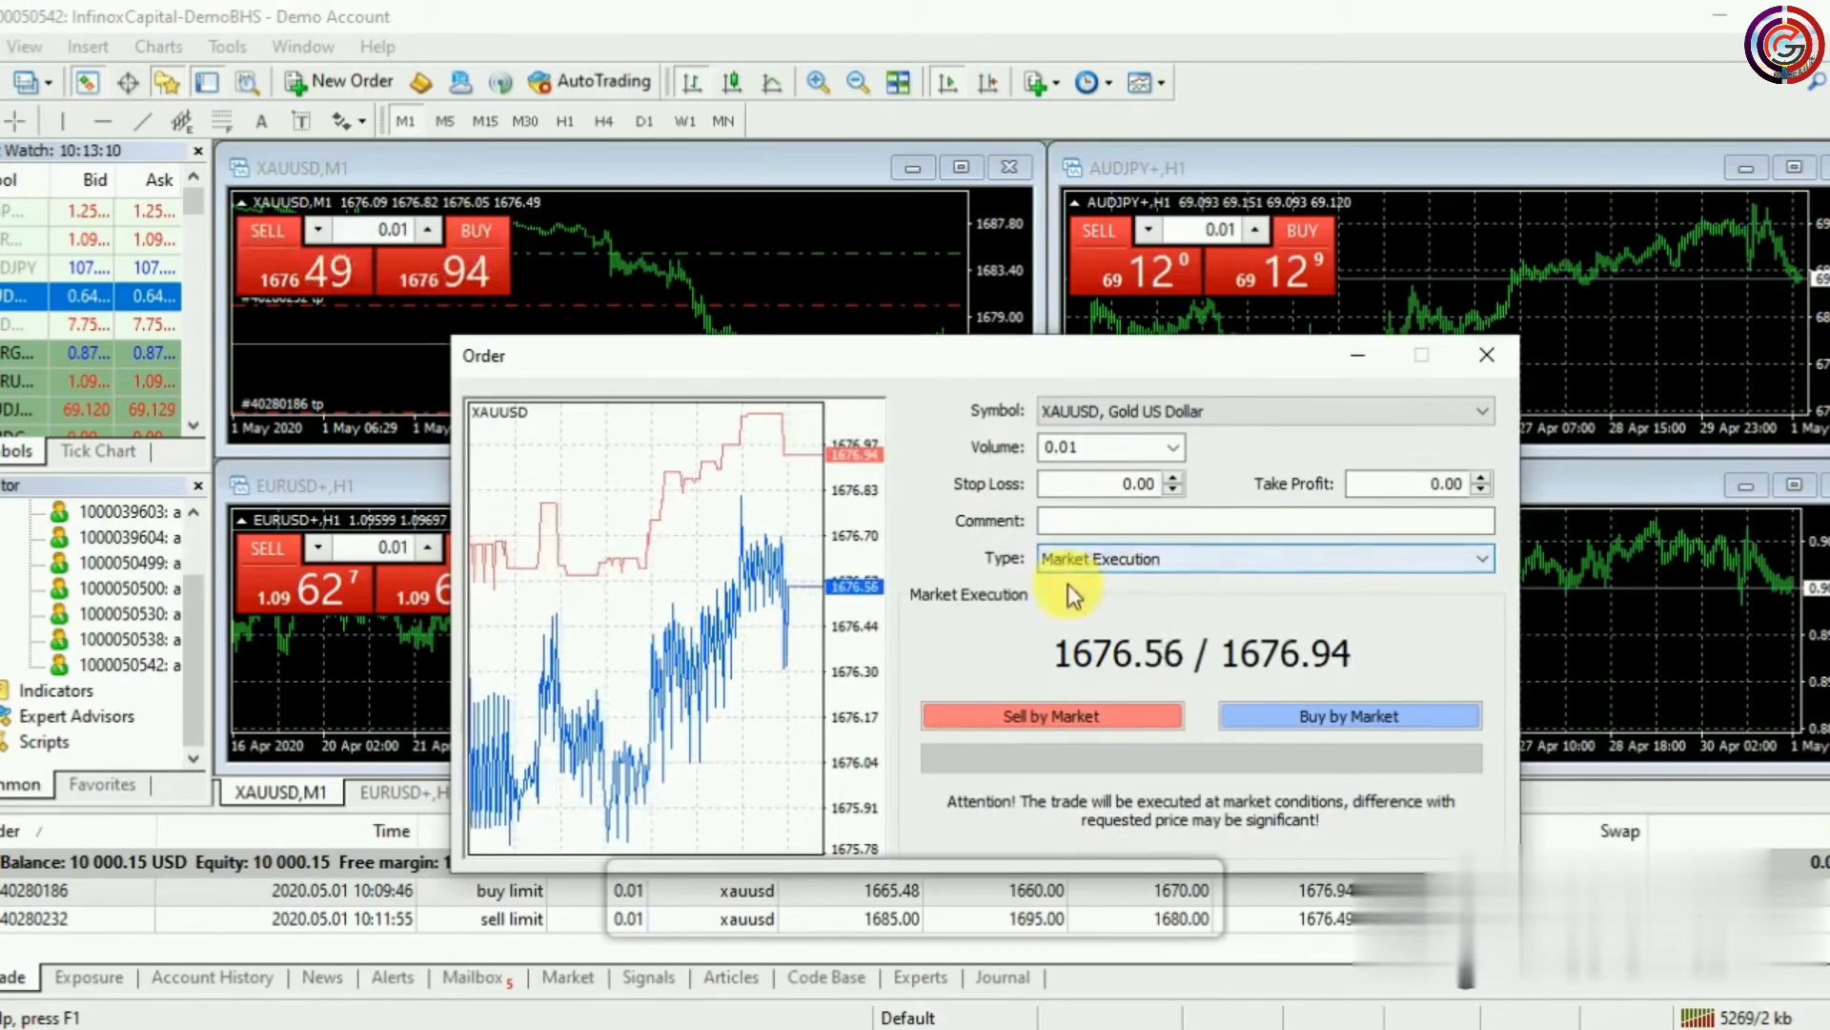
left_click(1207, 563)
left_click(1137, 601)
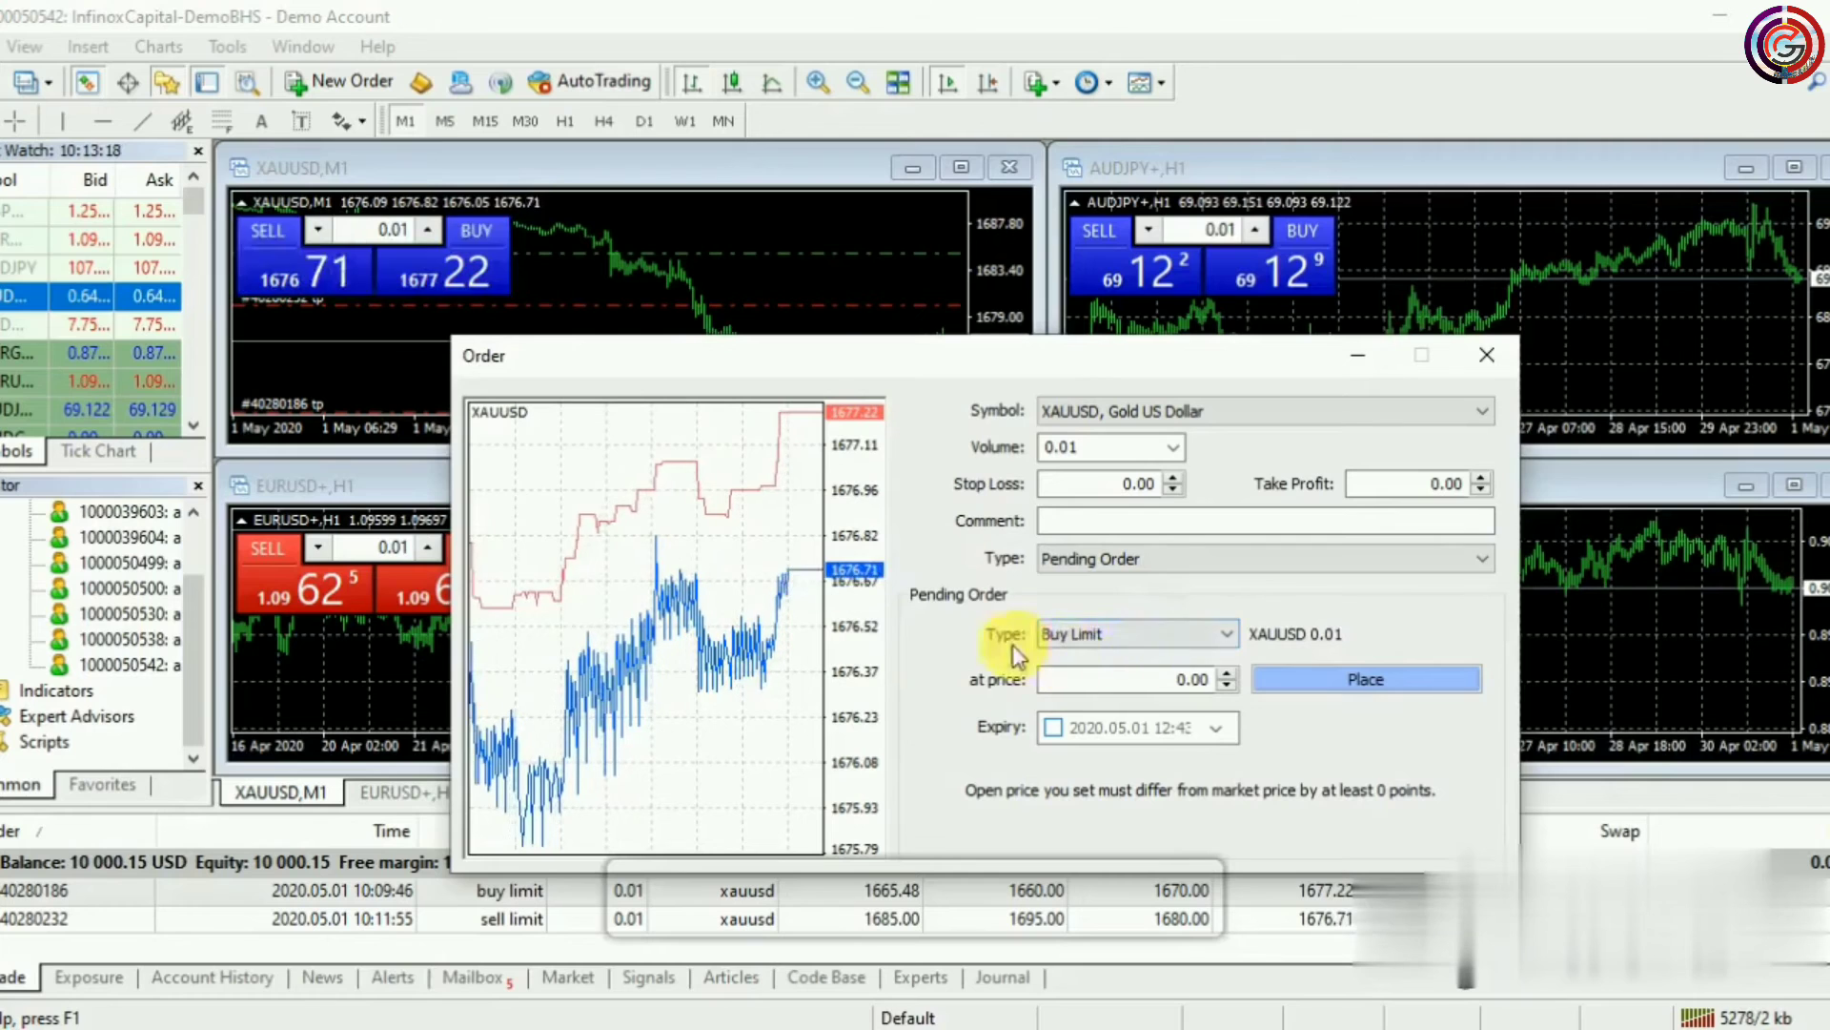
left_click(1181, 639)
left_click(1108, 698)
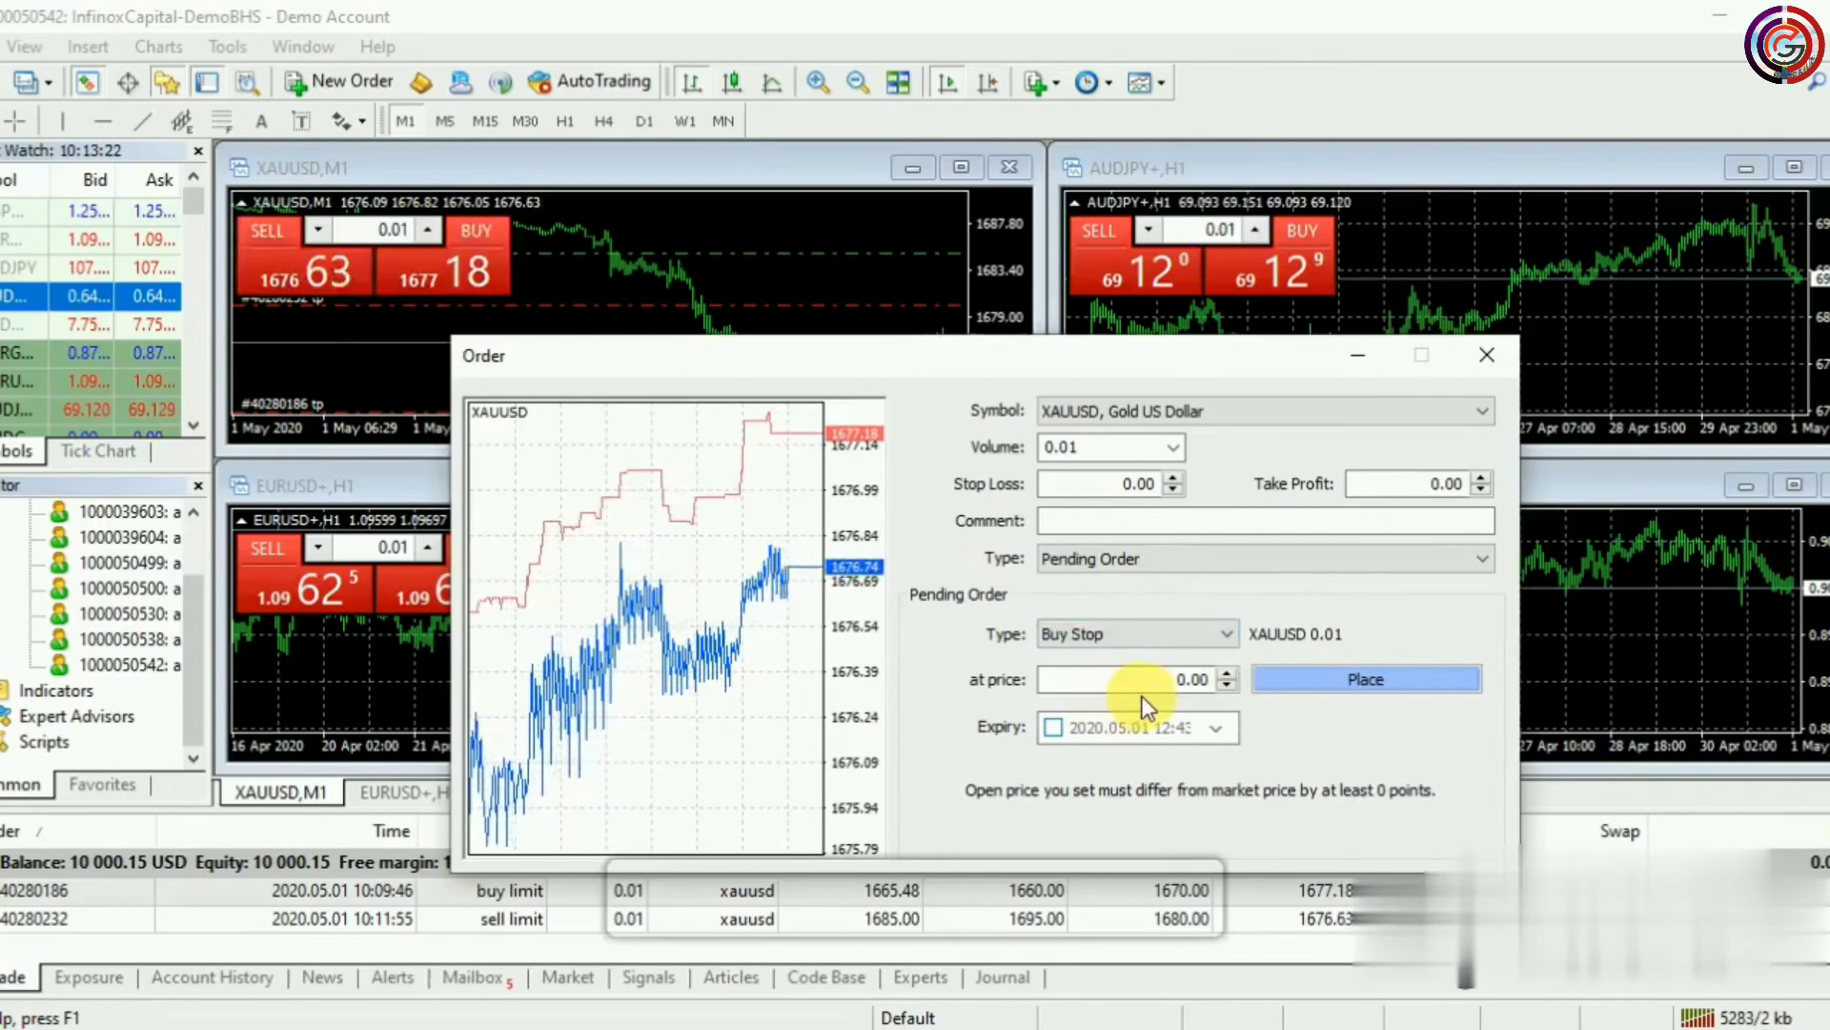
left_click(1148, 689)
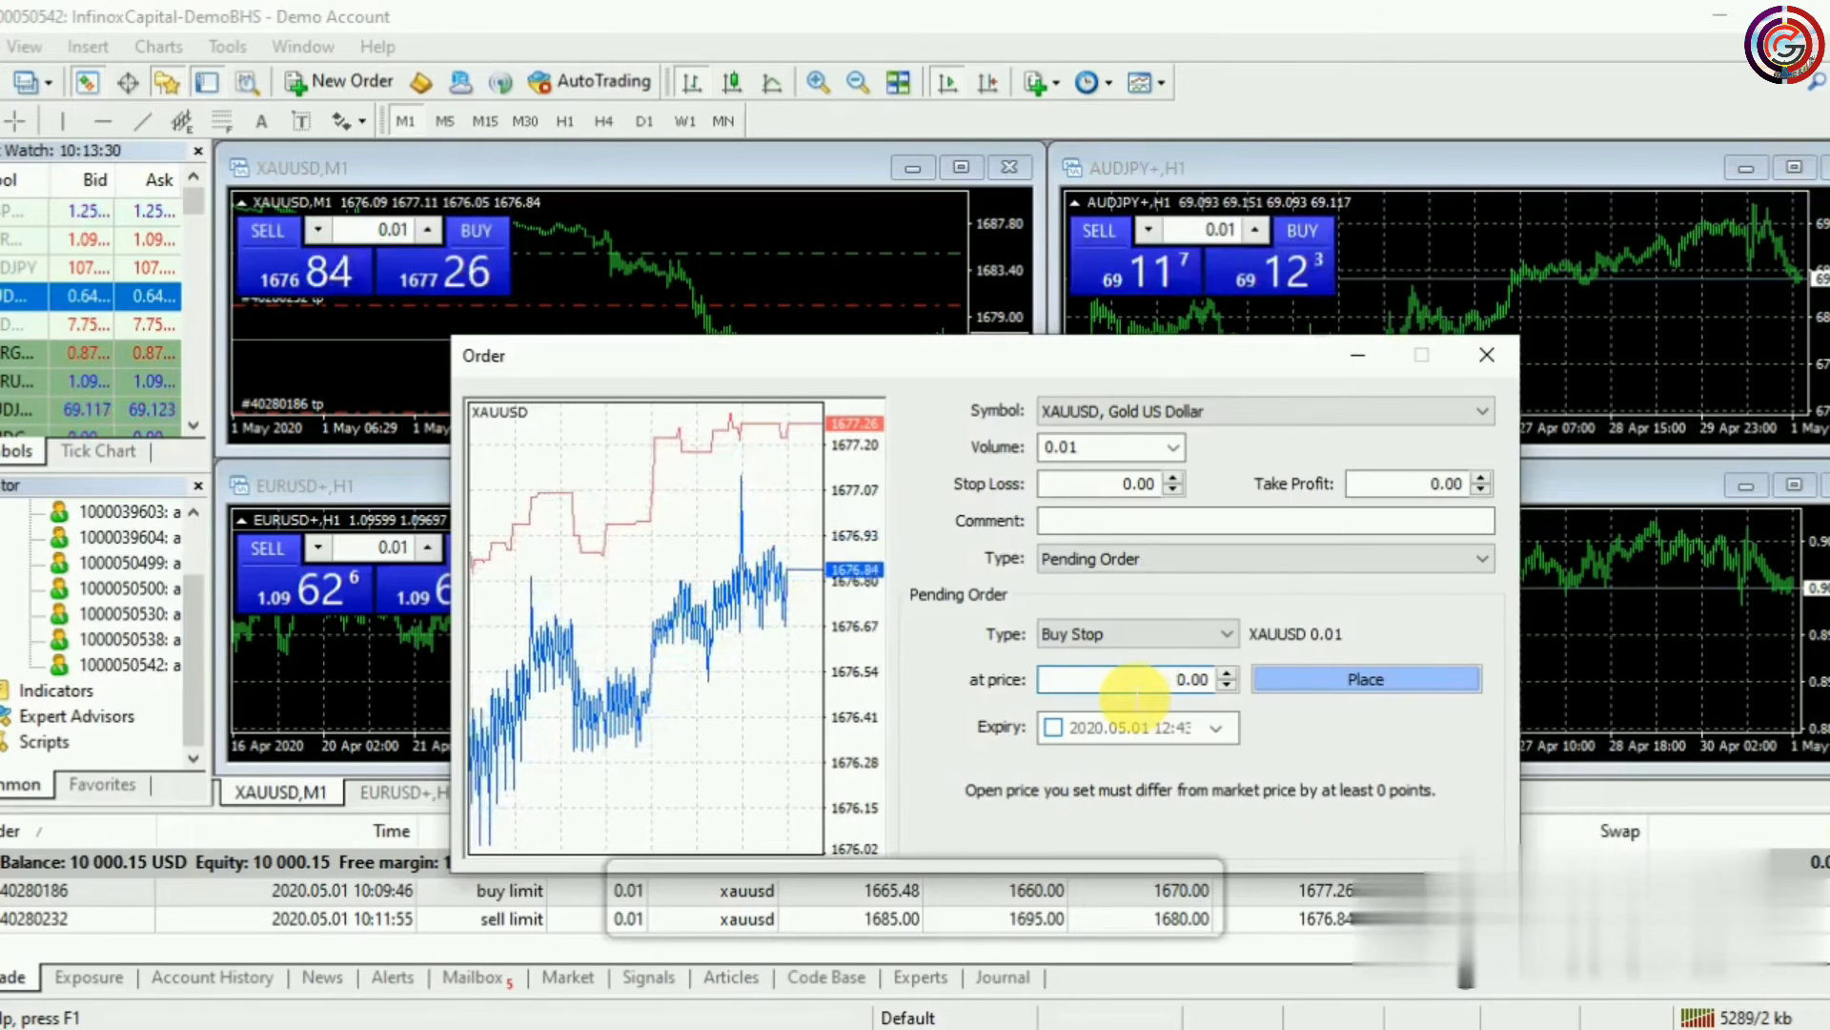
Enter 1685 as the buy stop price and place the order
type("168")
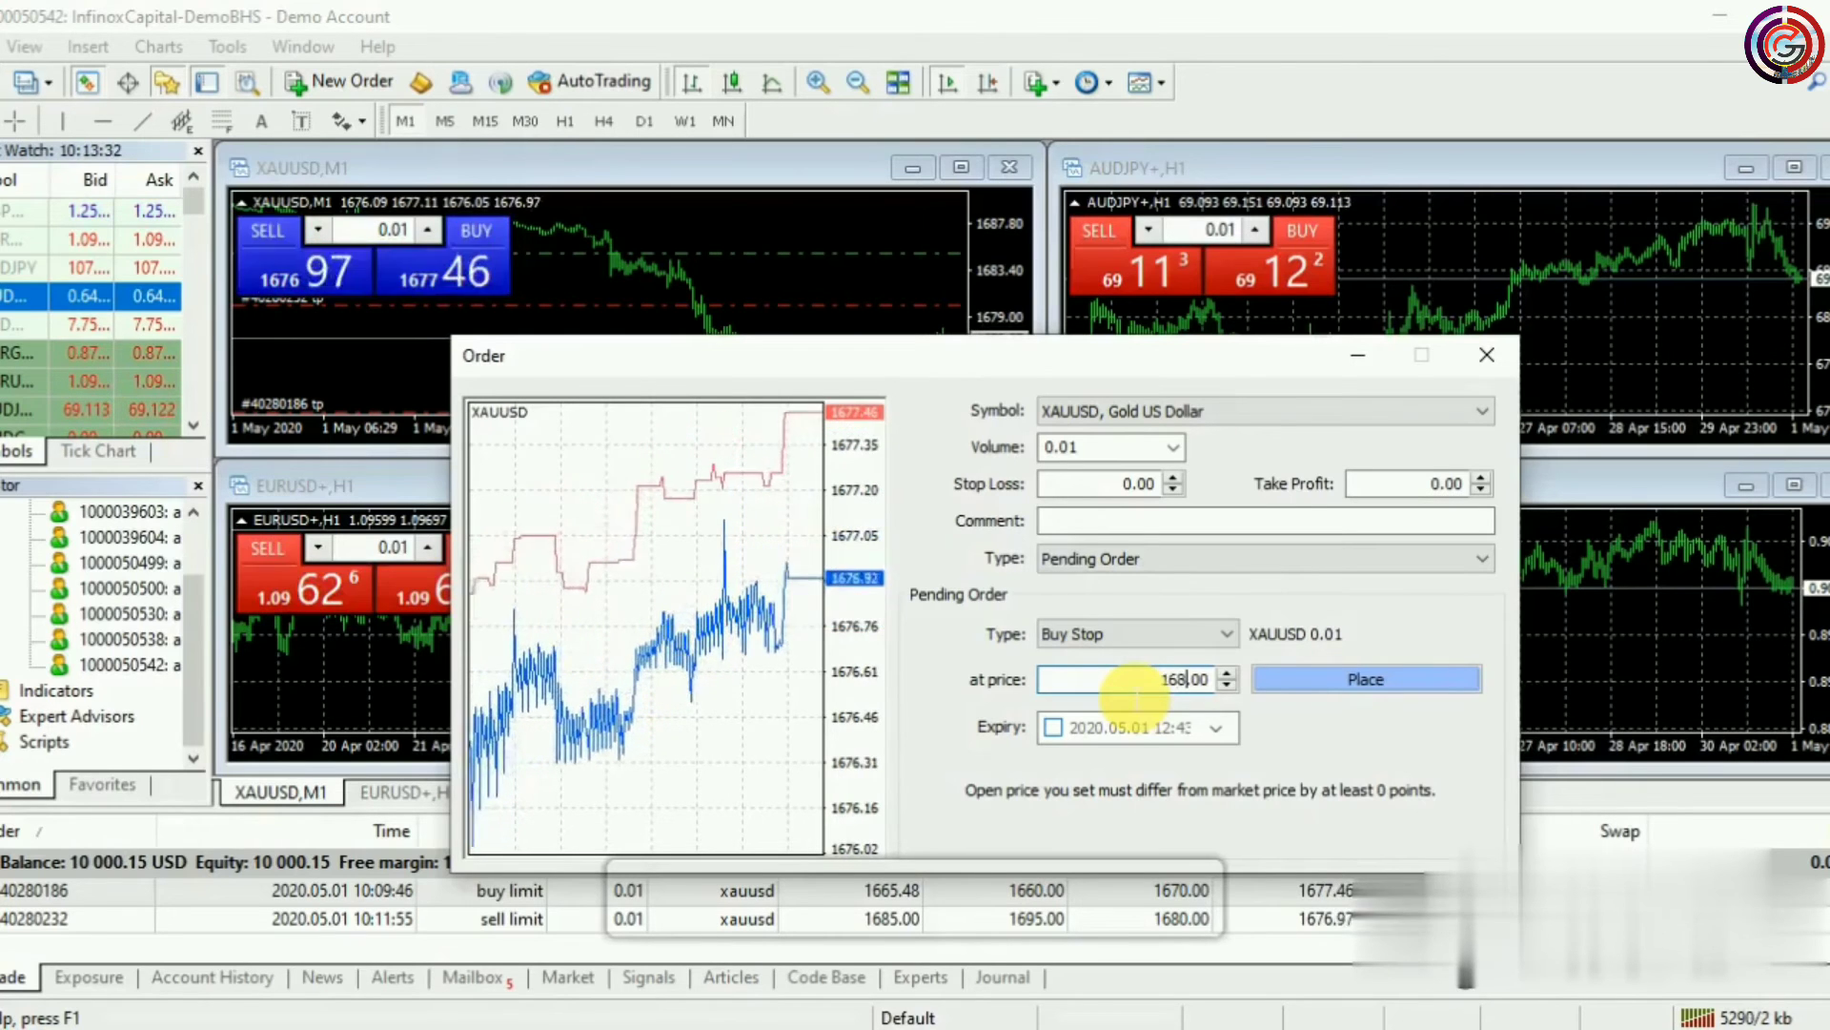
type("5")
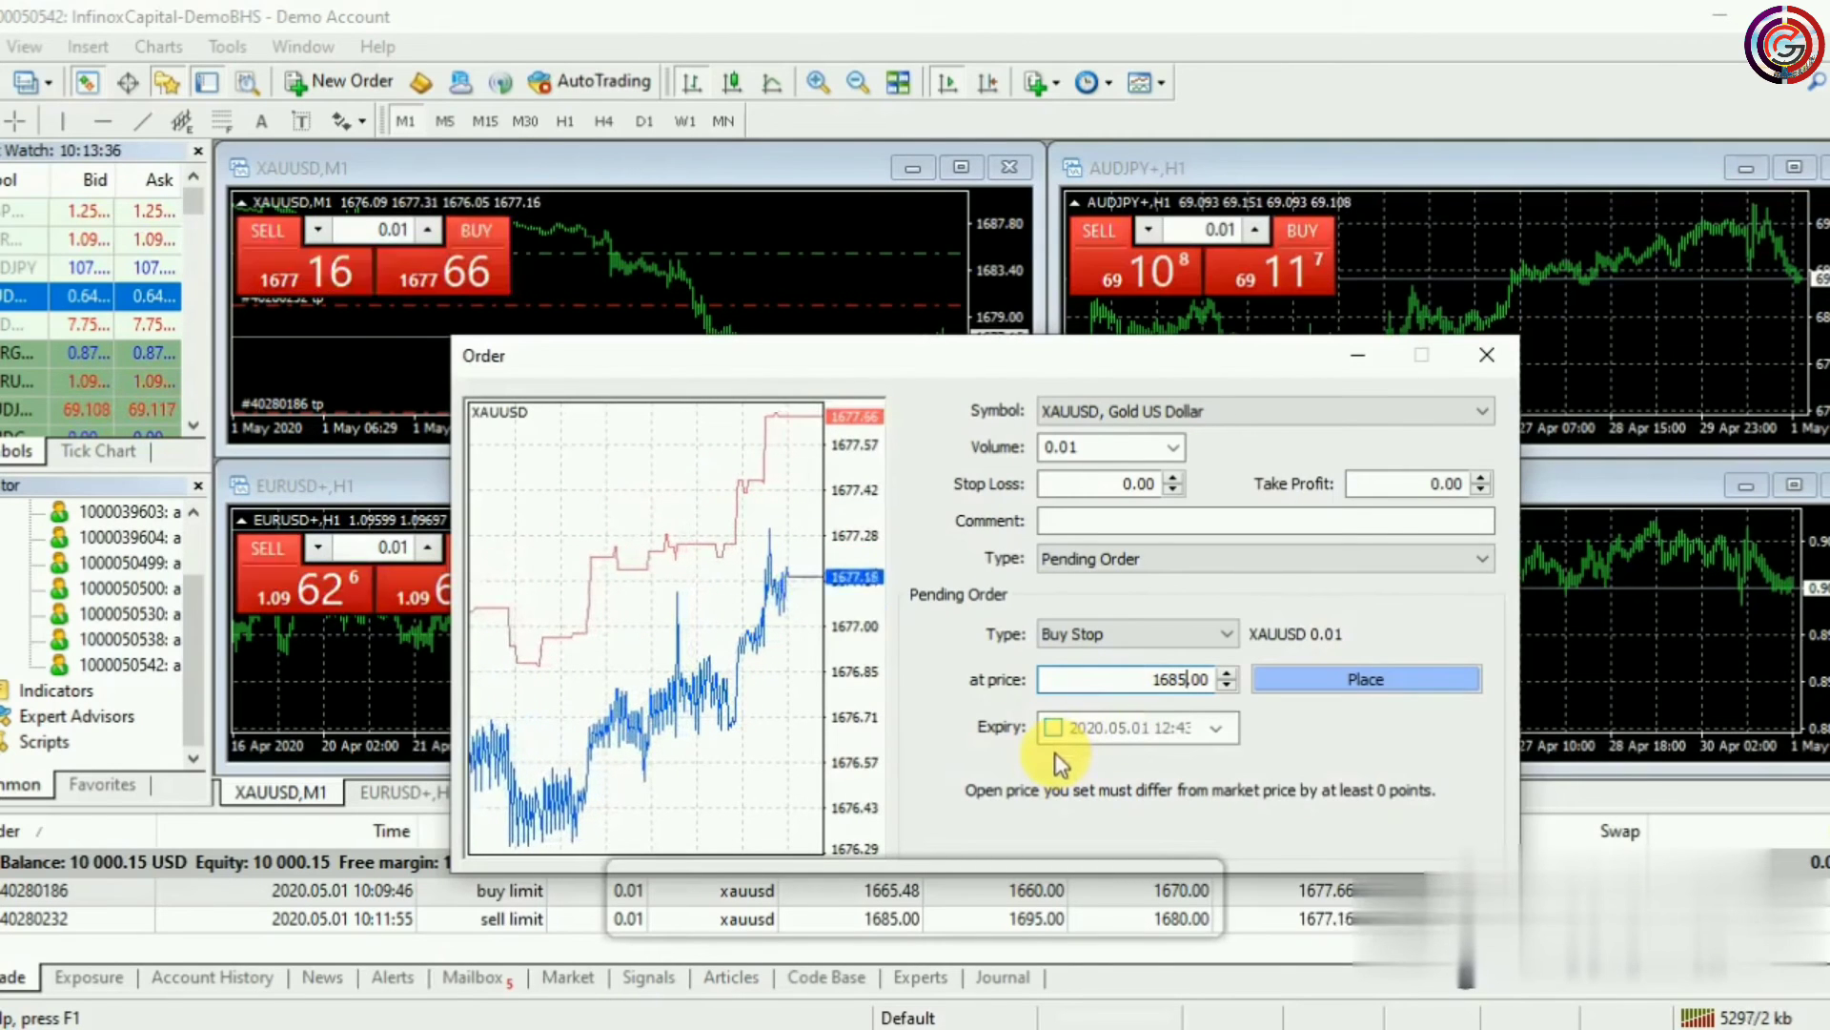
left_click(1354, 679)
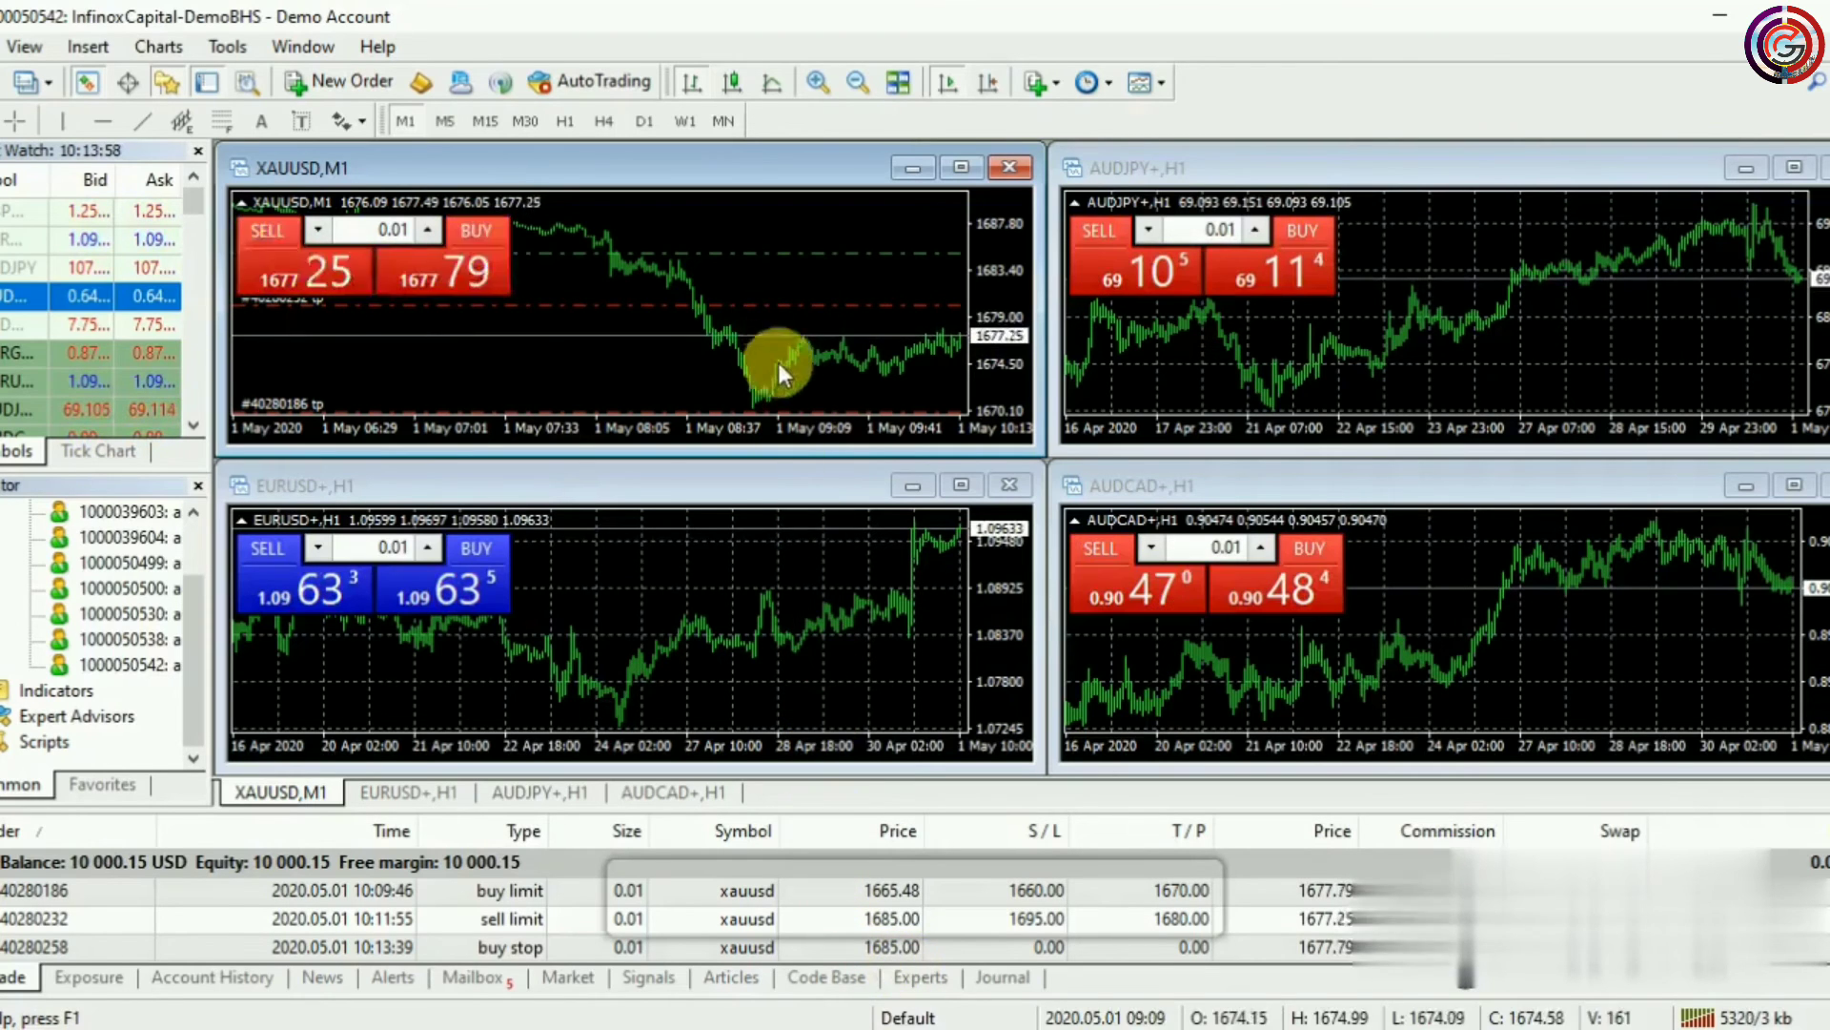
mouse_move(774, 374)
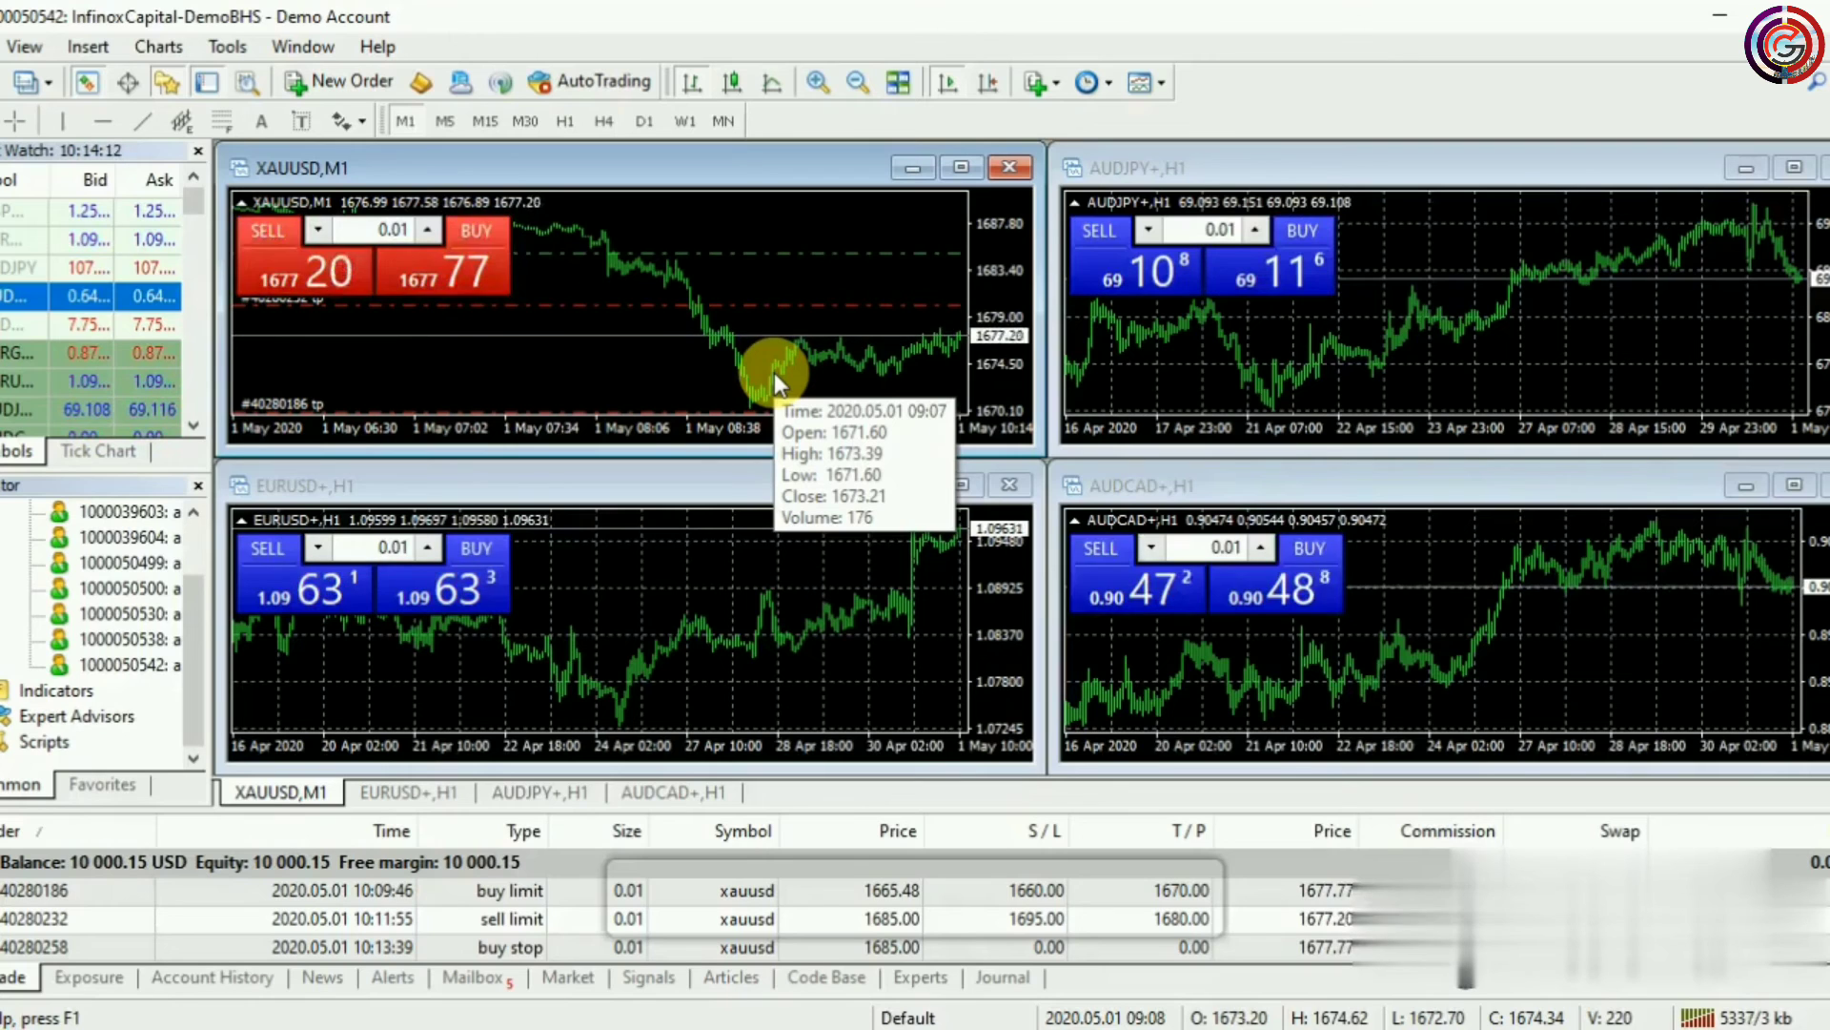
Open a new XAUUSD order from the chart and set it to a pending Sell Stop
right_click(656, 367)
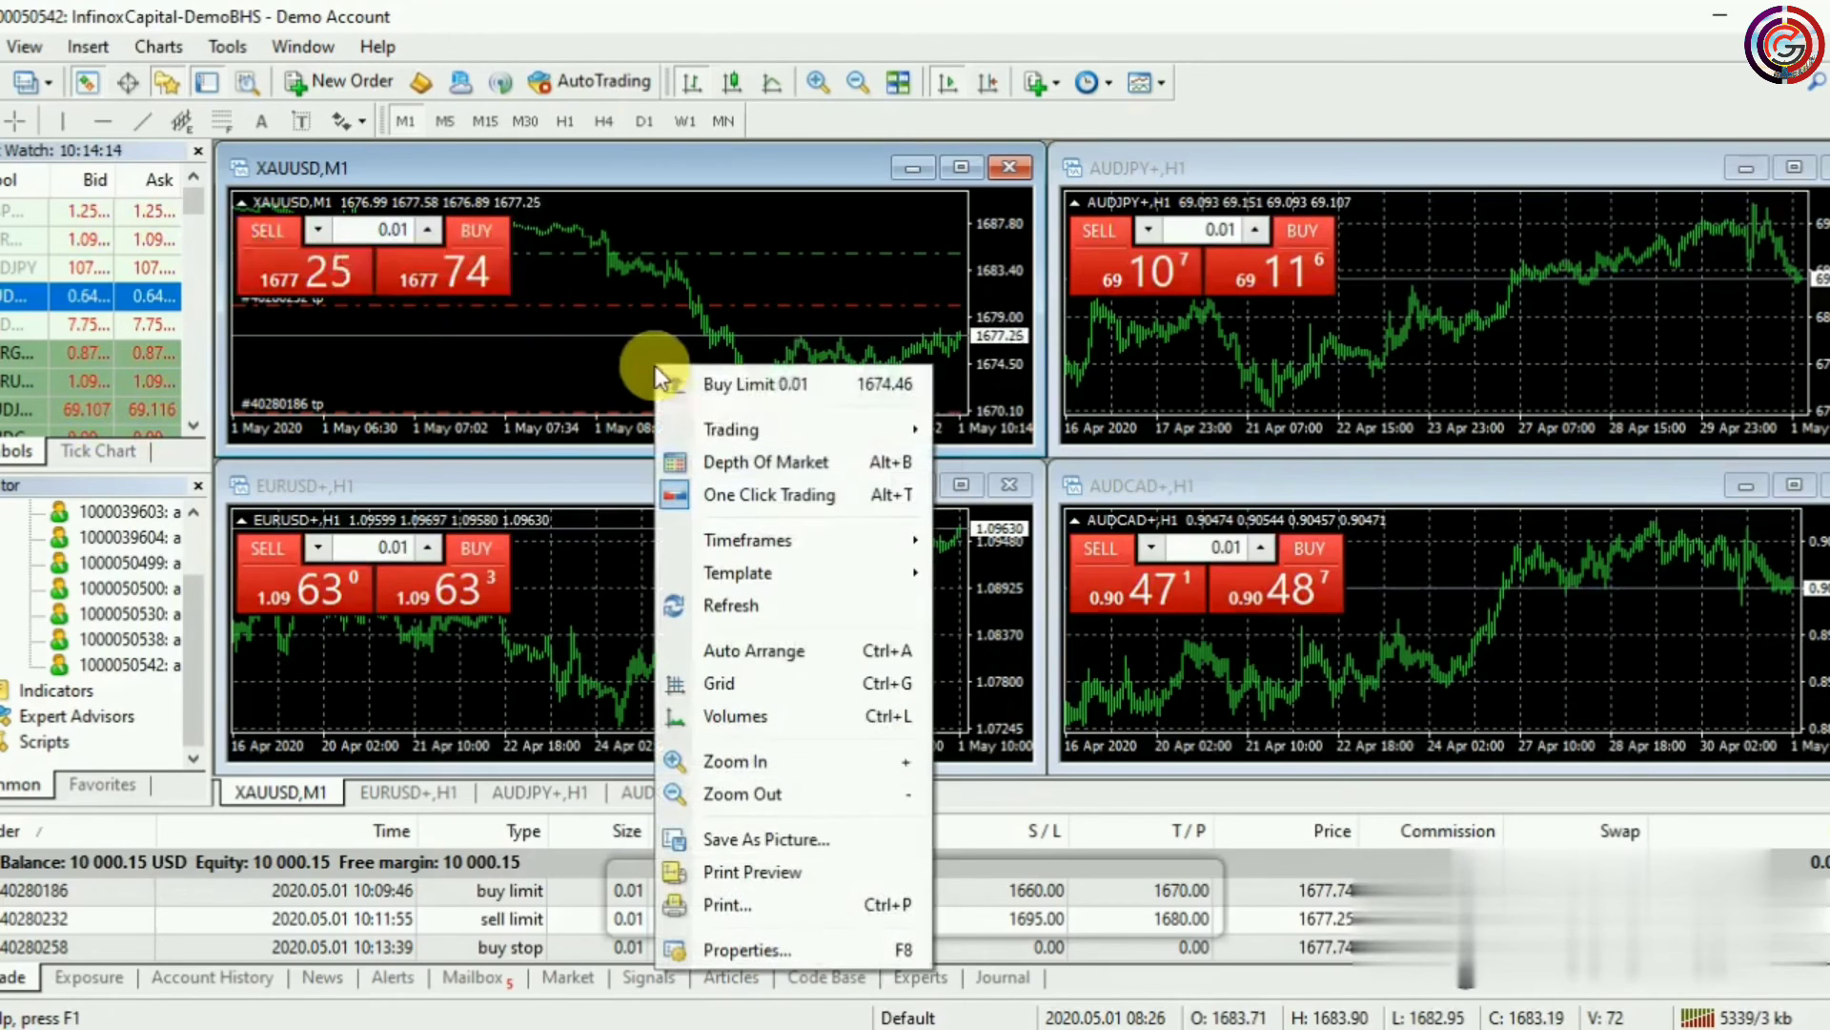
mouse_move(750, 431)
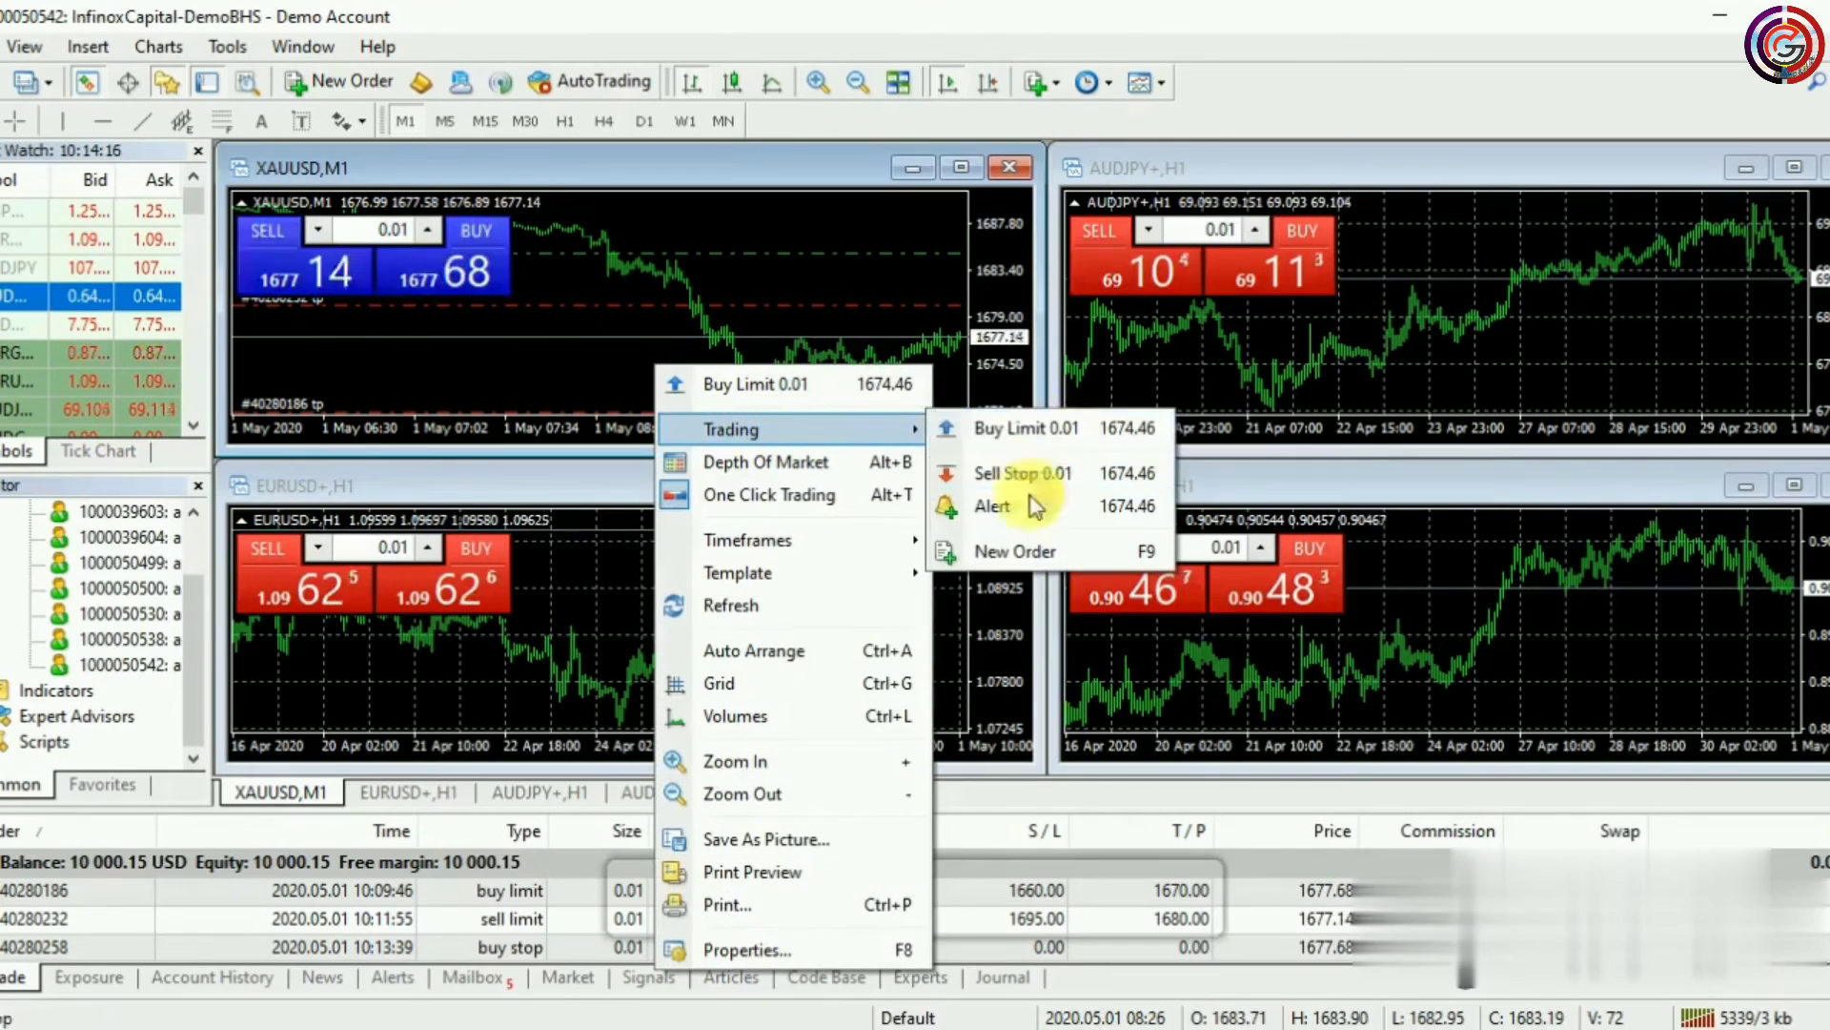
left_click(1047, 554)
left_click(1083, 559)
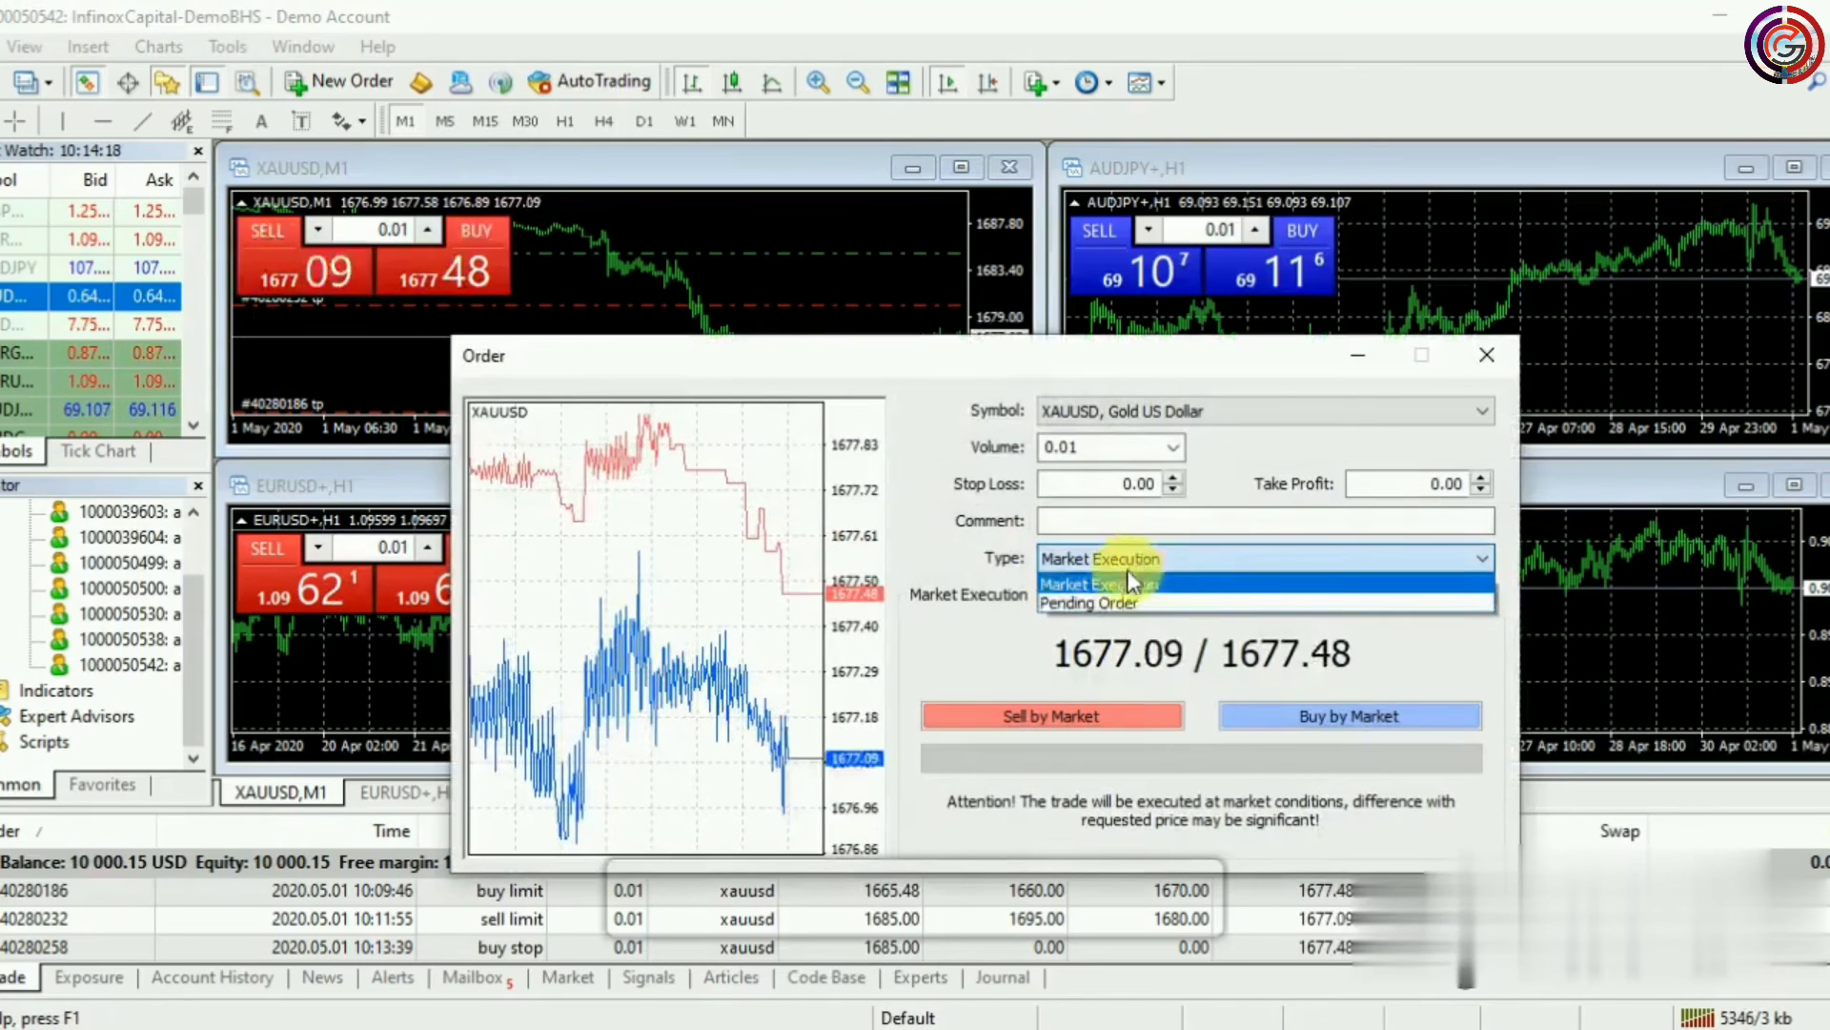
left_click(1163, 604)
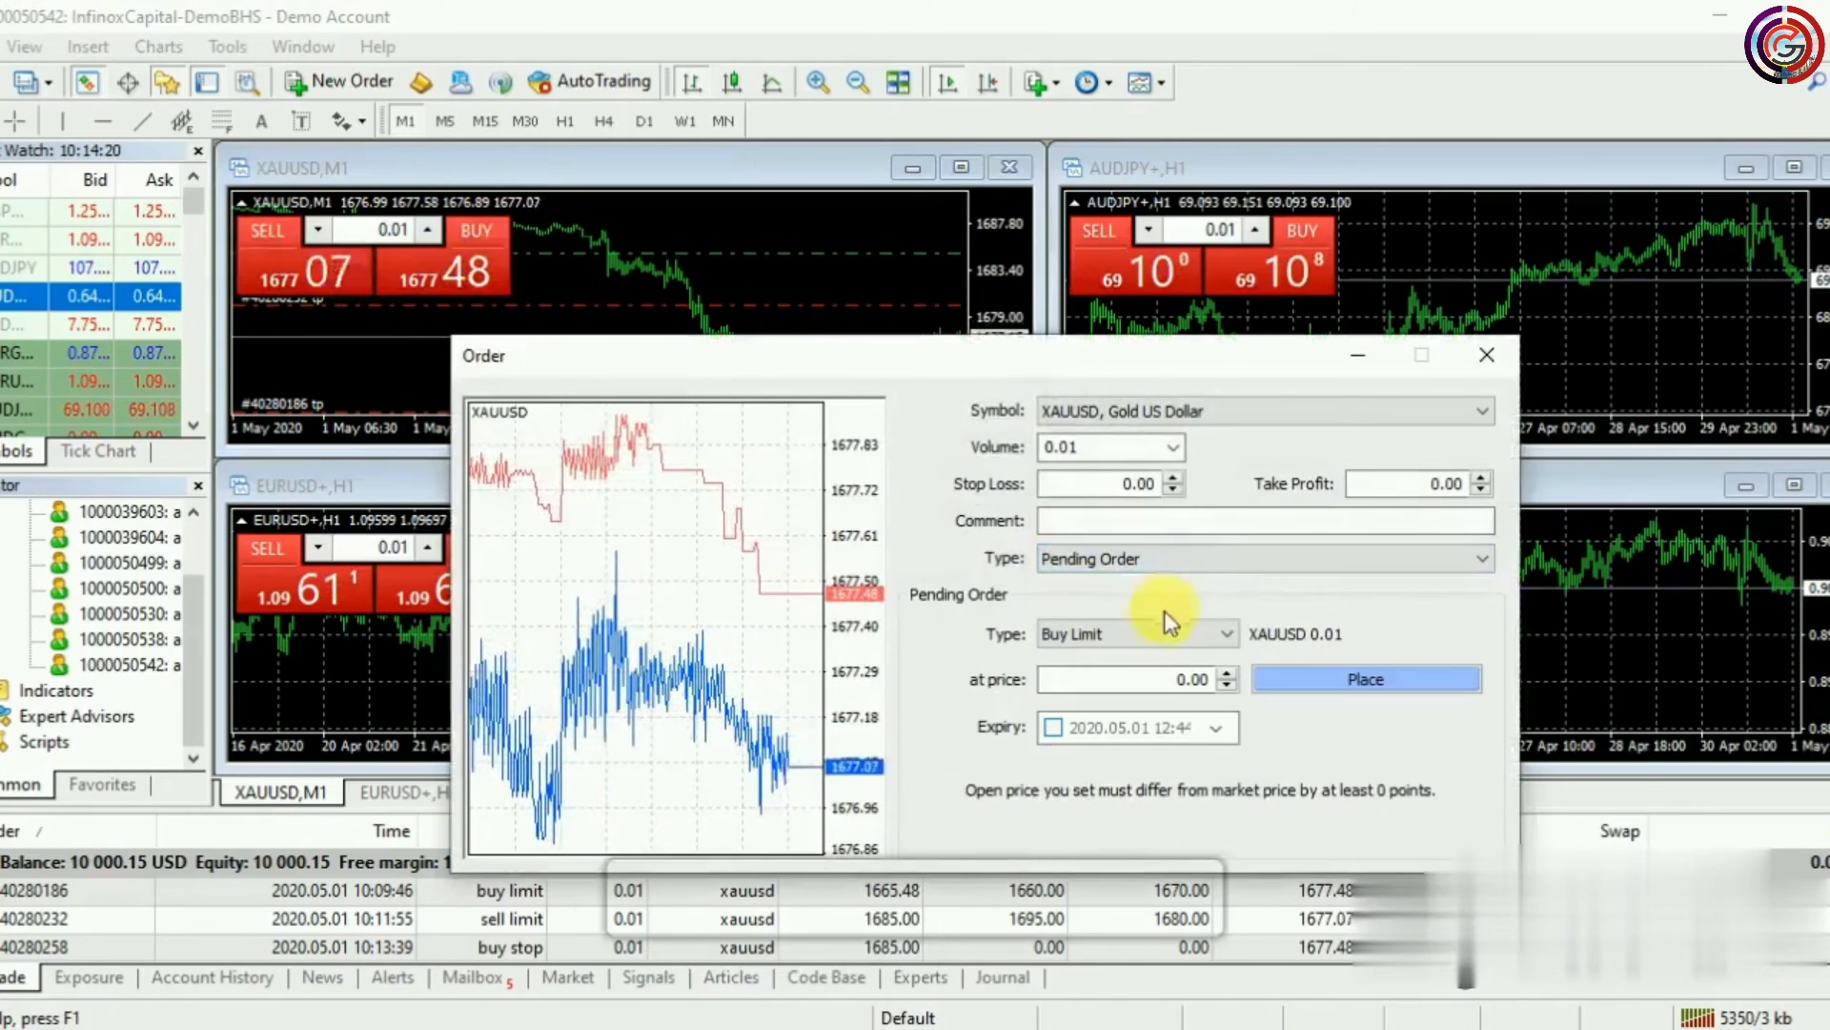
left_click(1162, 635)
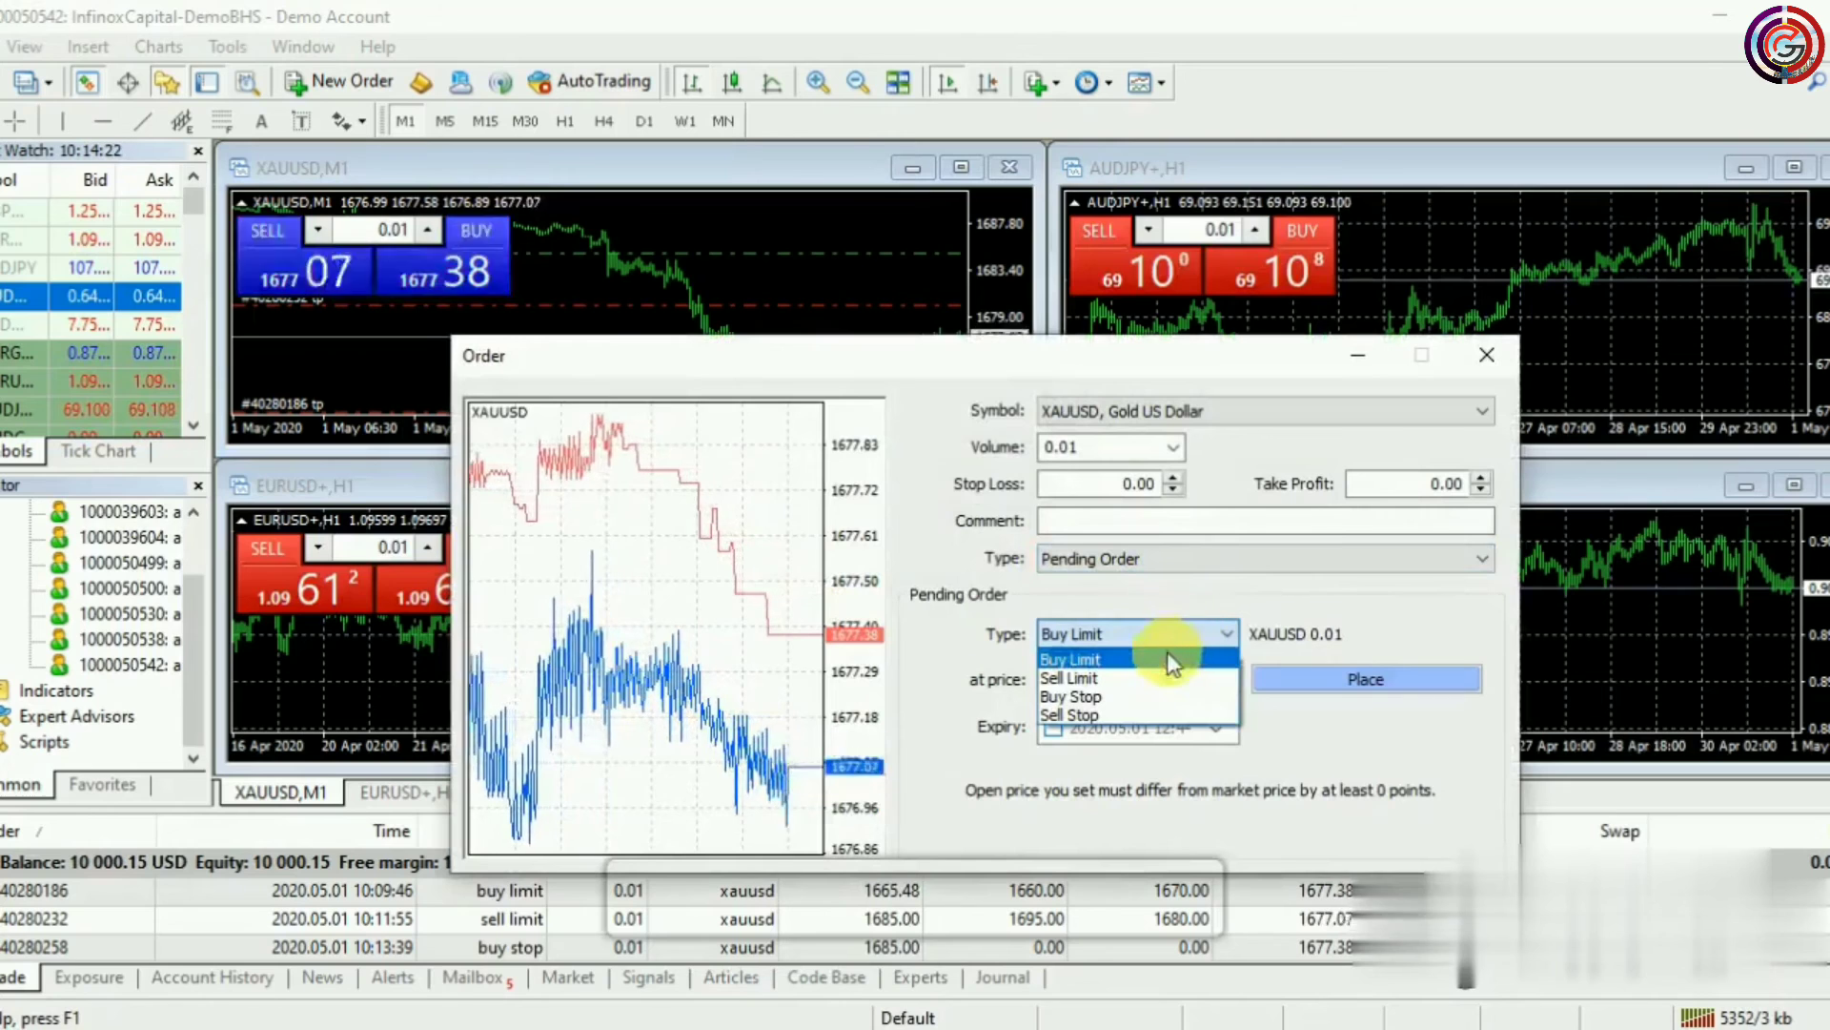
left_click(1092, 715)
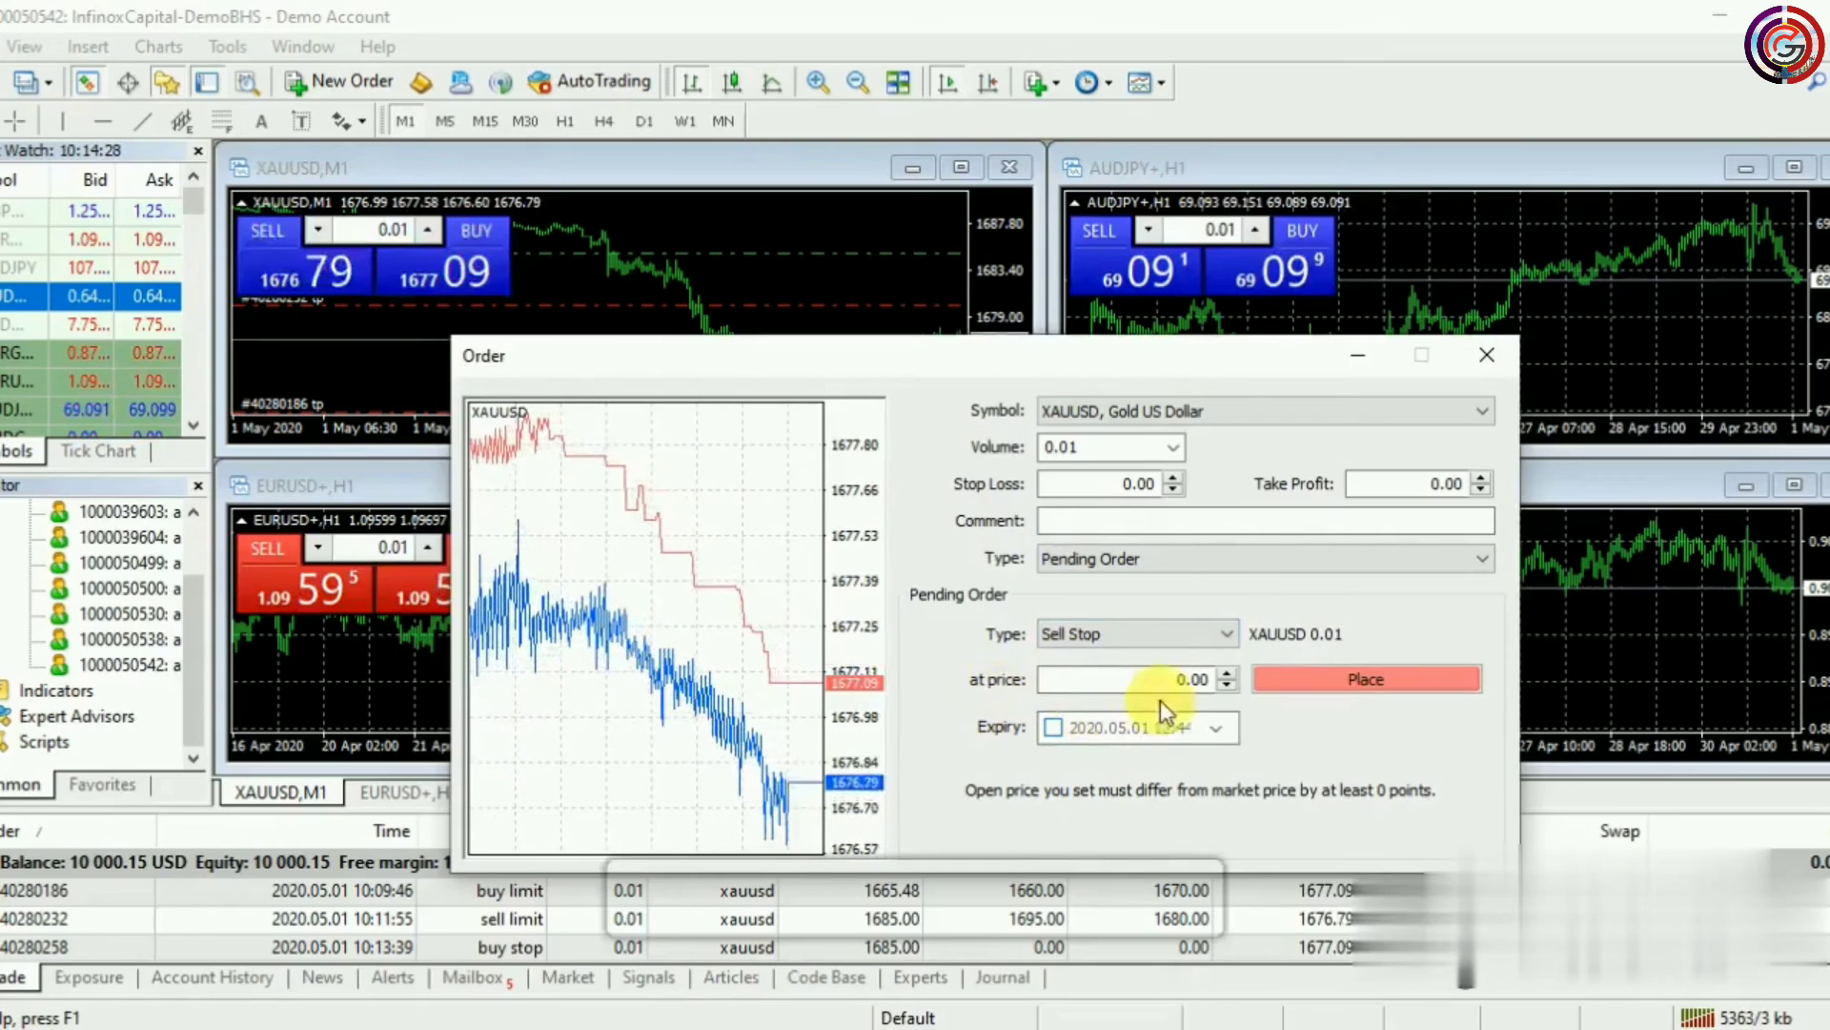
Enter 1665 as the sell stop price and place the order
left_click(1181, 680)
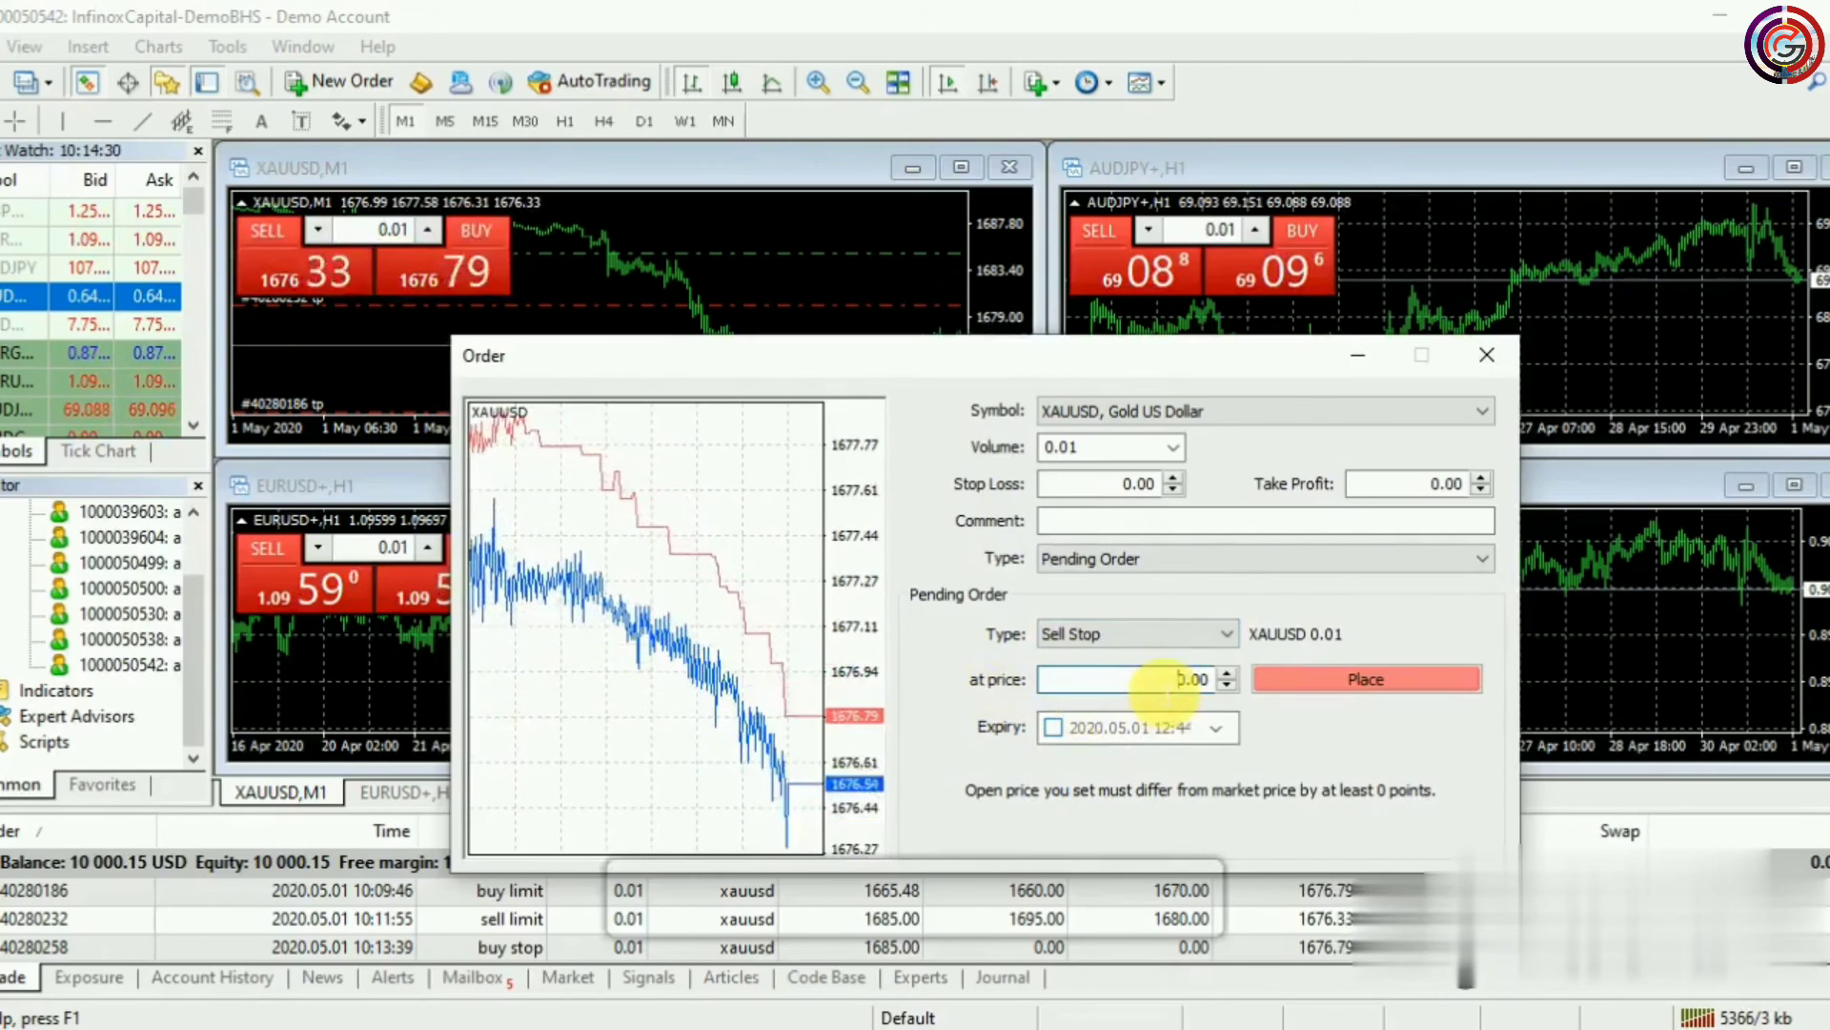
key("BackSpace")
type("166")
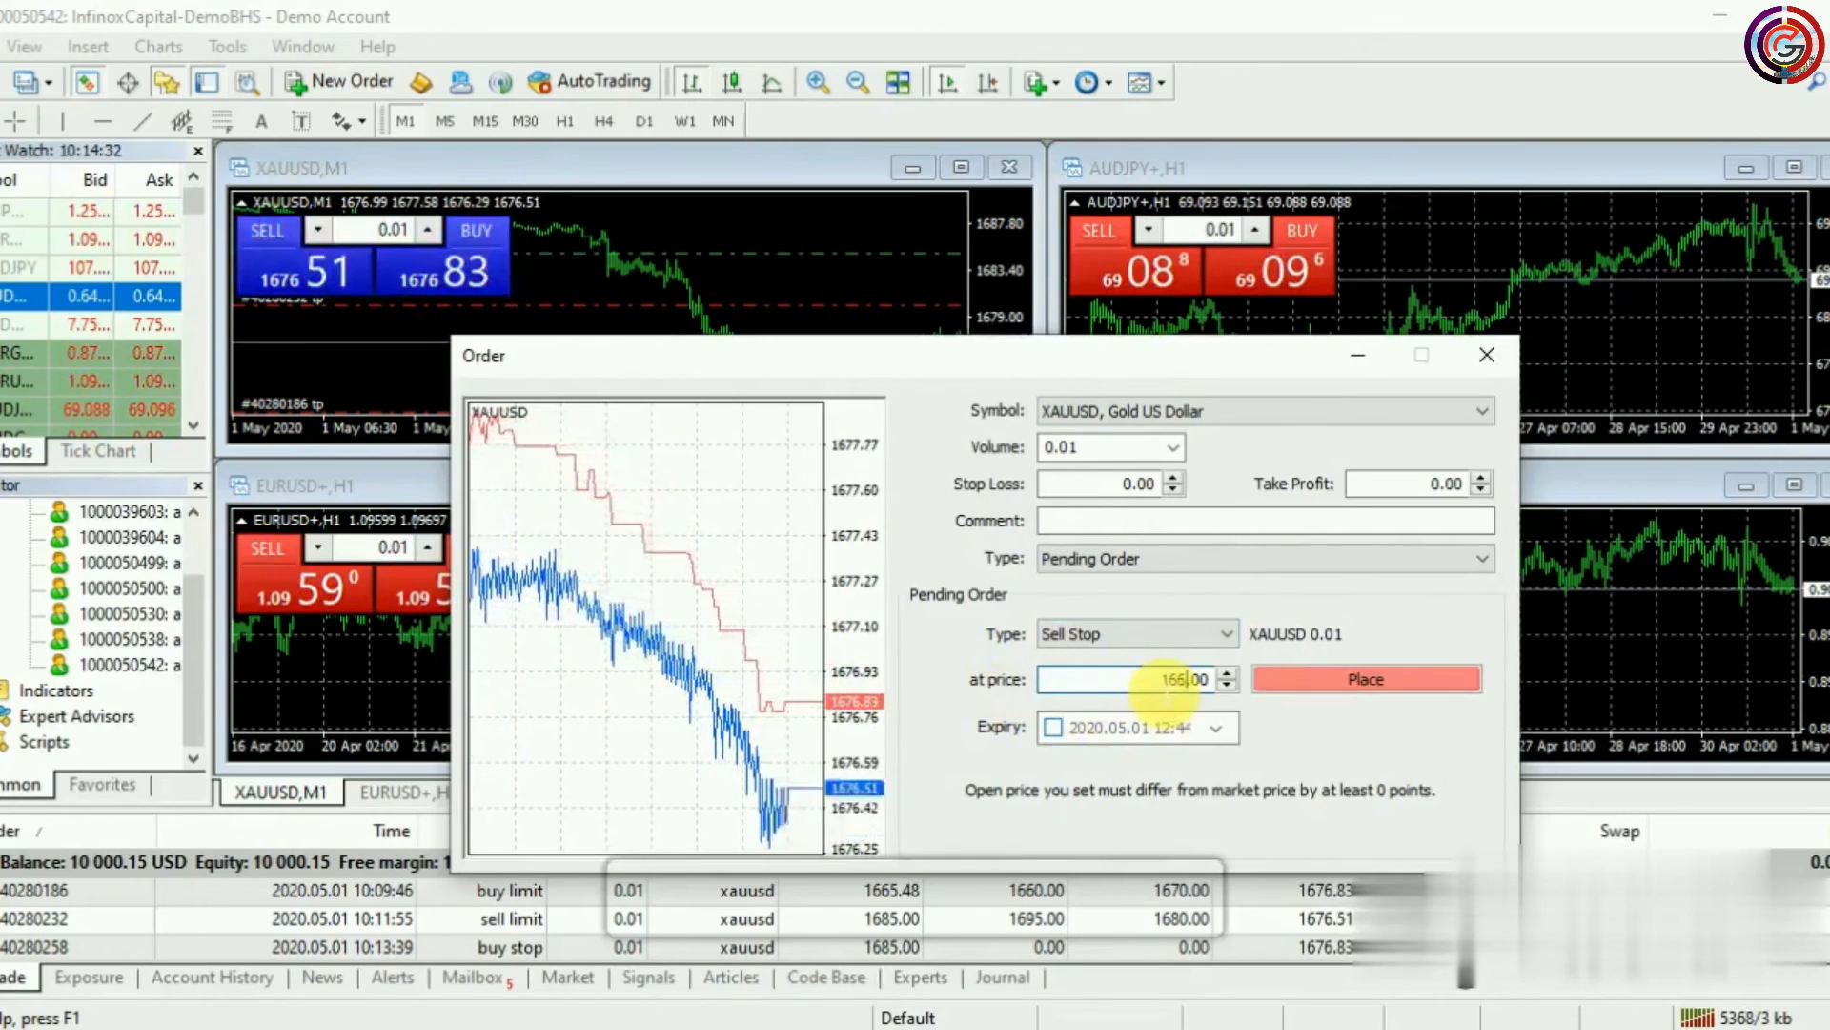
type("5")
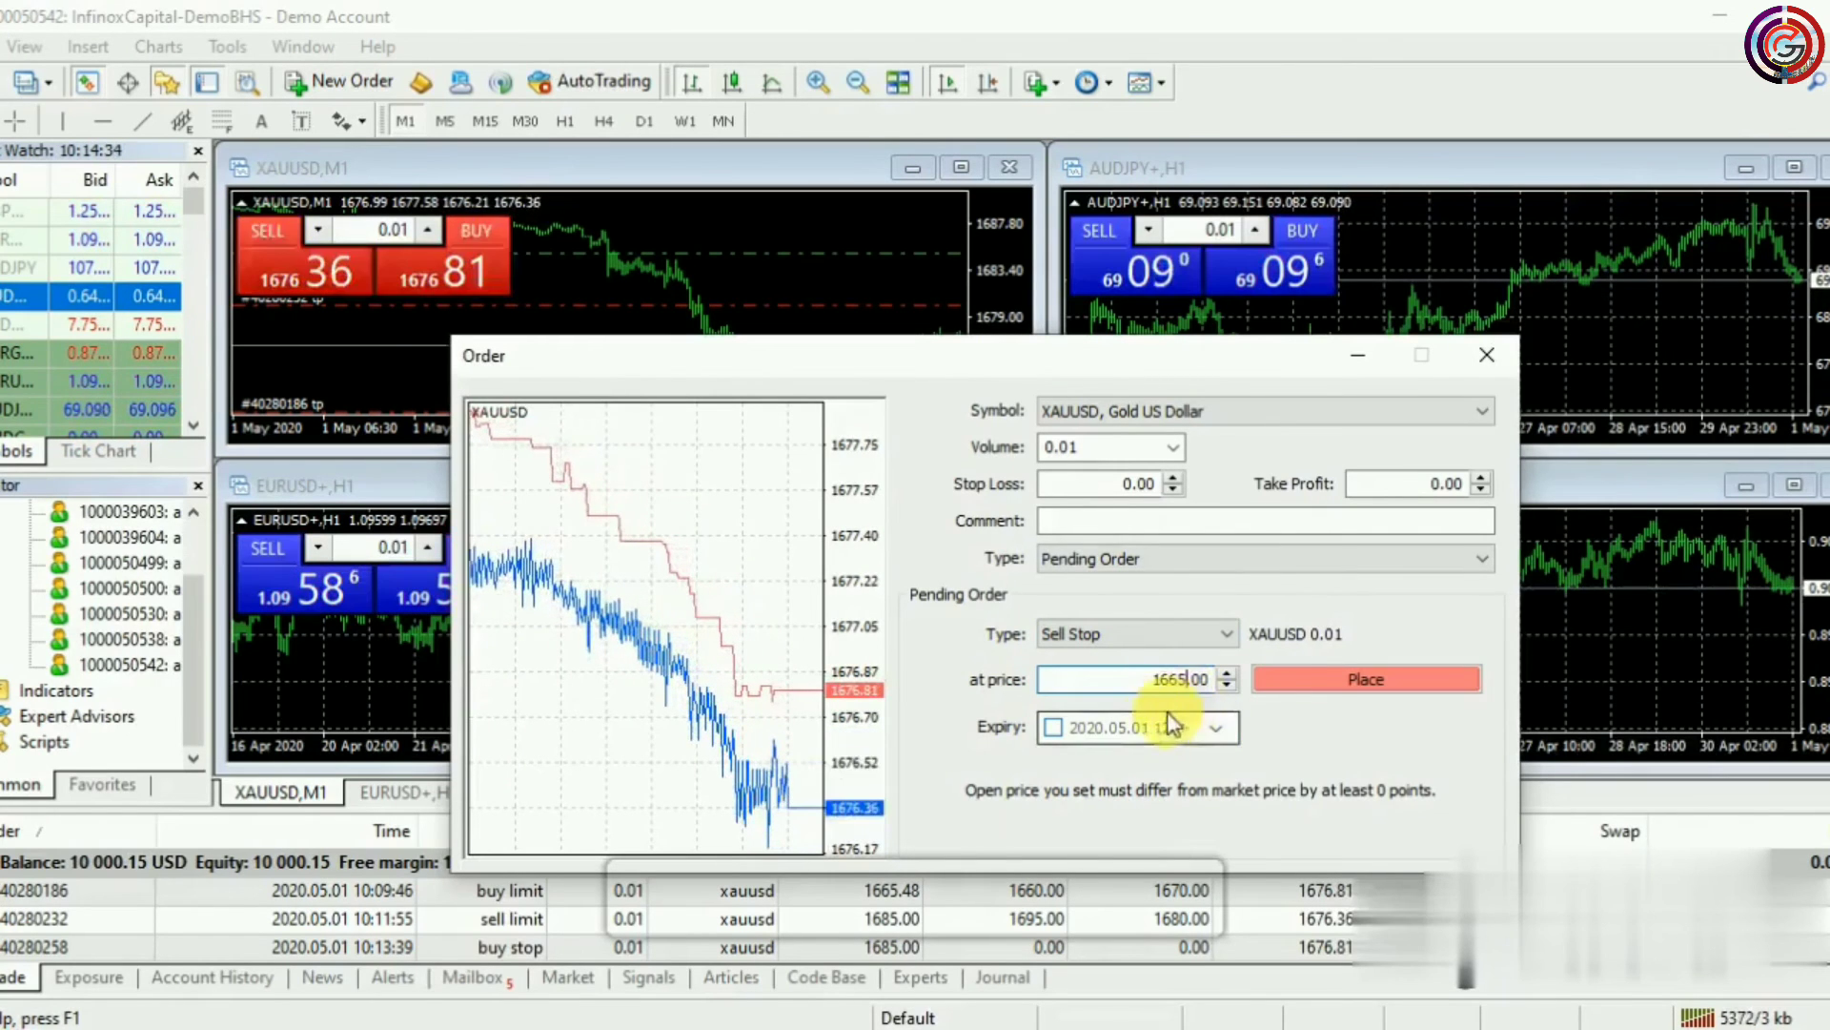
left_click(1377, 685)
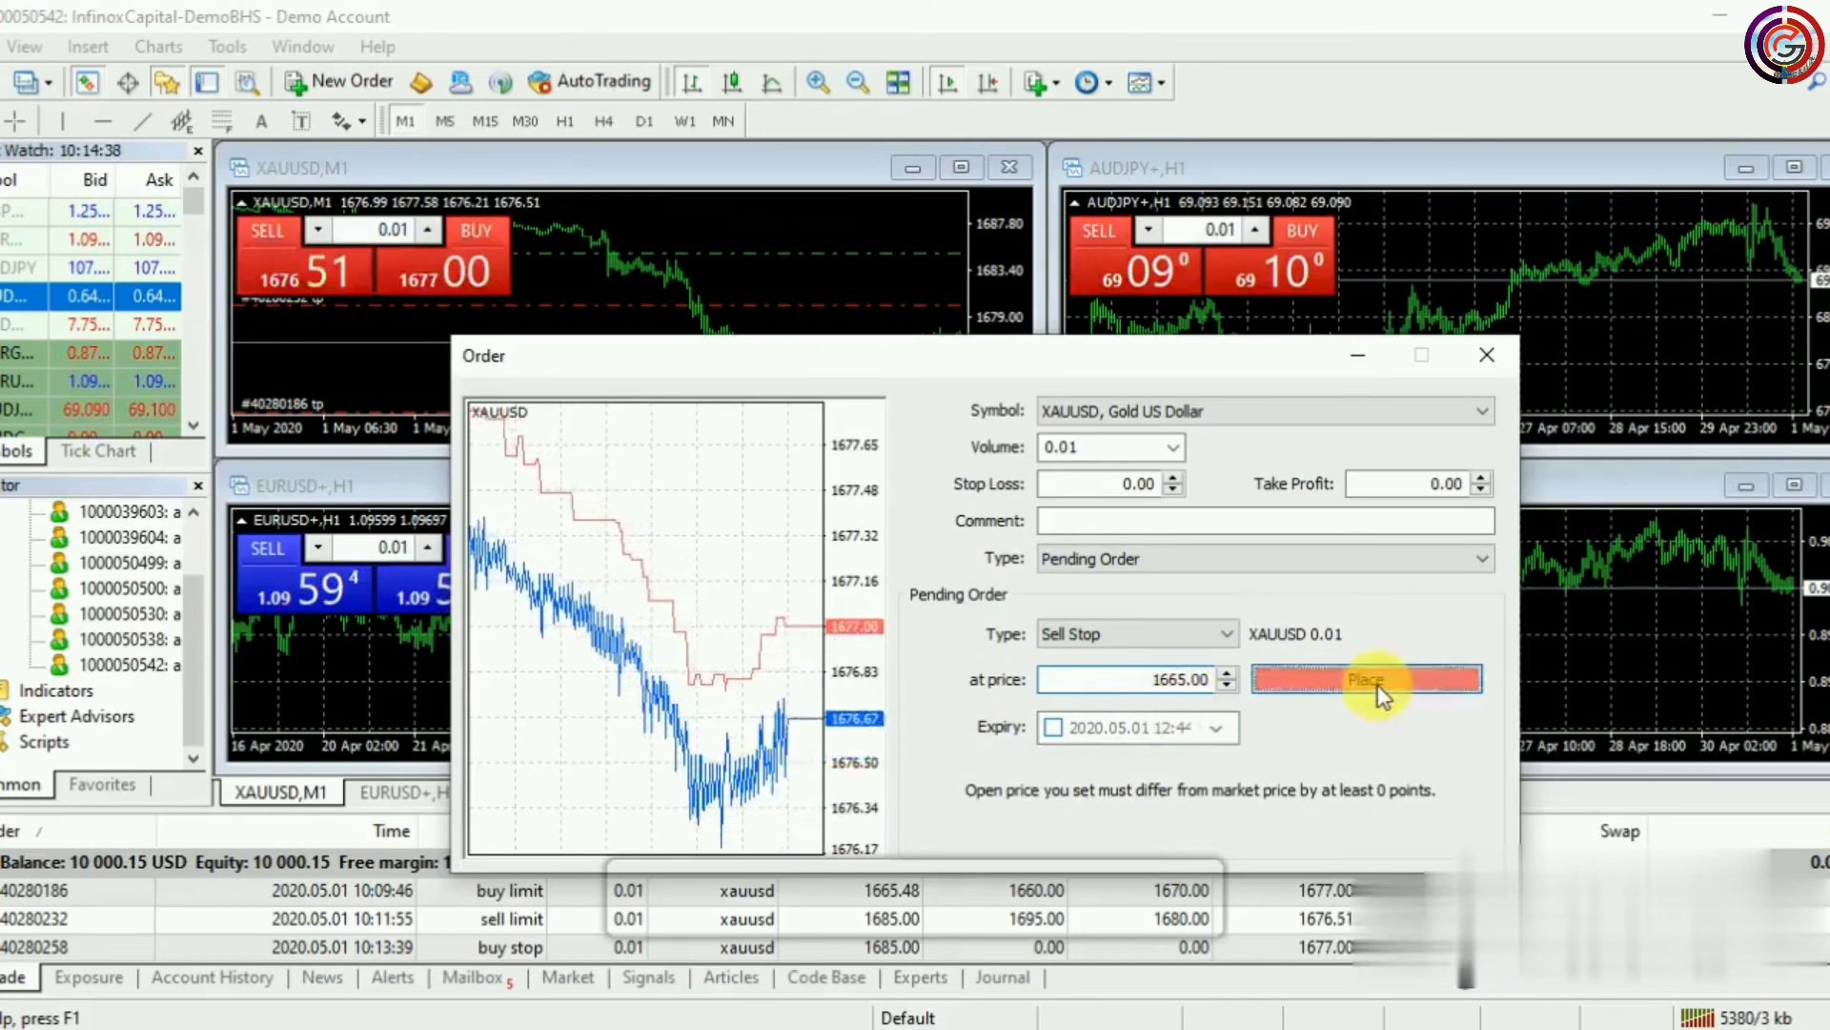